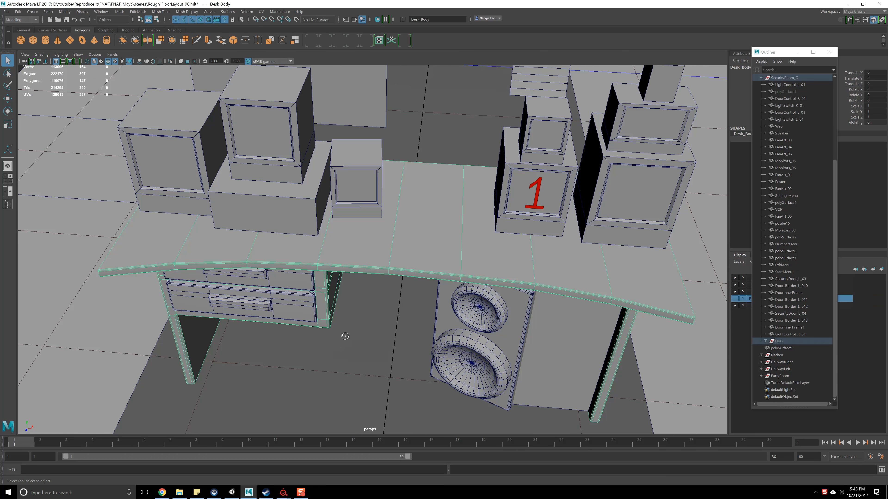
# Compare the security room desk with the office reference image in the browser, and return to the scene
pyautogui.scroll(6, 353, 358)
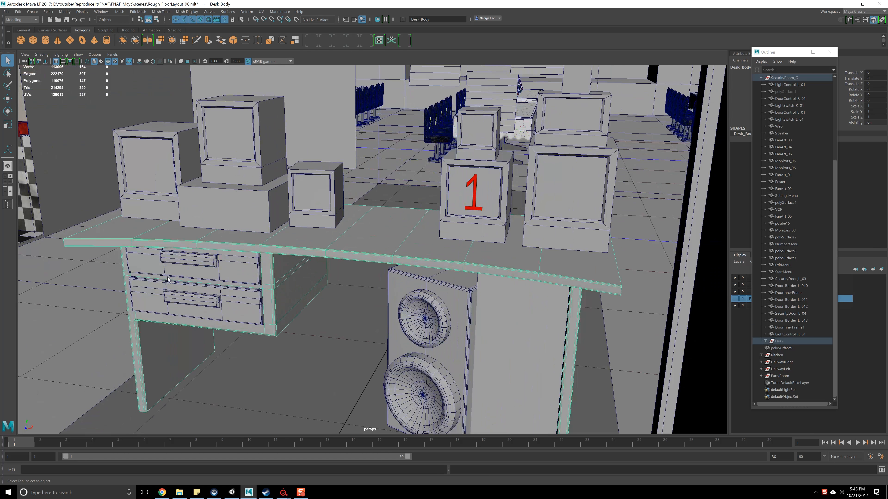
pyautogui.hotkey('alt', 'Tab')
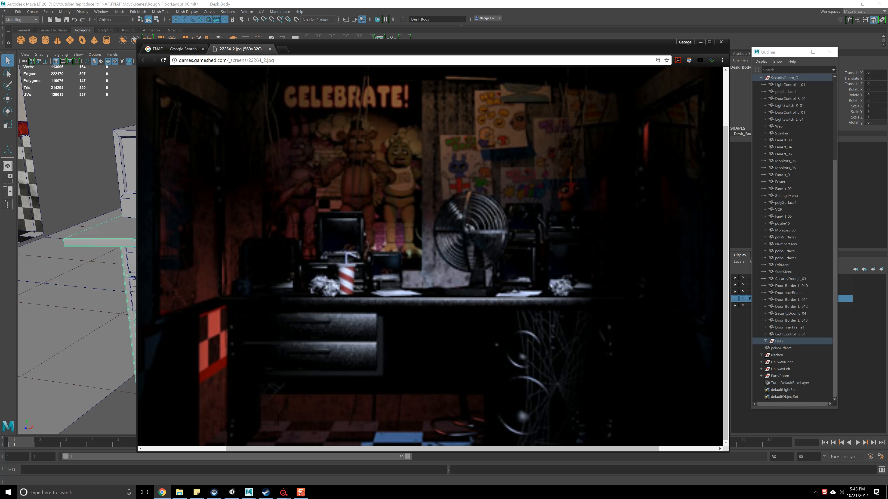
pyautogui.hotkey('alt', 'Tab')
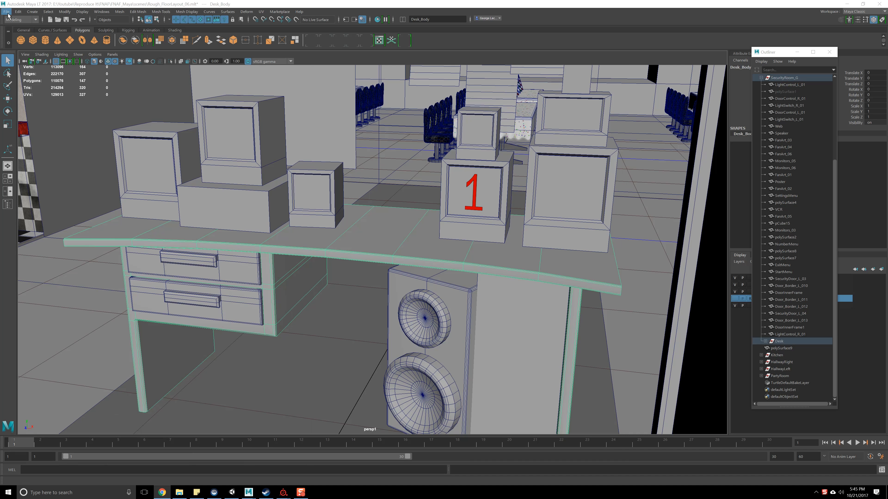
# Open the Fan_02_.mlt scene from the project's scenes folder
pyautogui.click(7, 12)
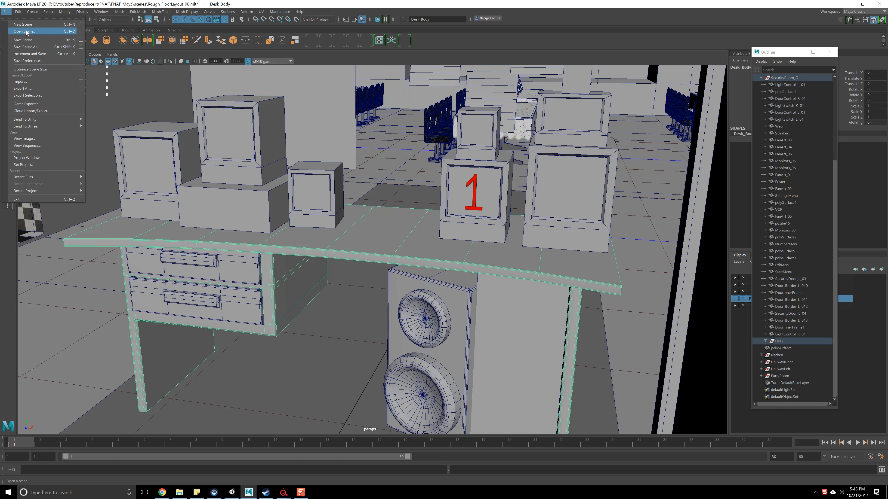
pyautogui.click(266, 154)
pyautogui.click(7, 12)
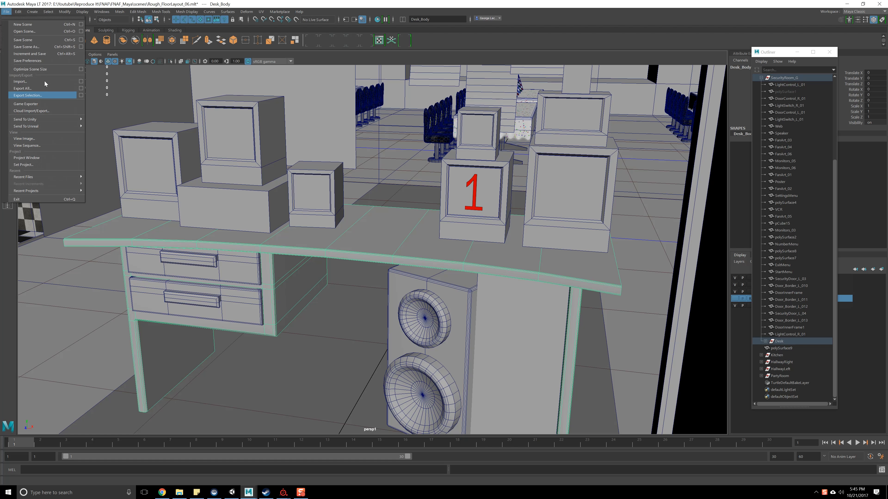
pyautogui.click(351, 137)
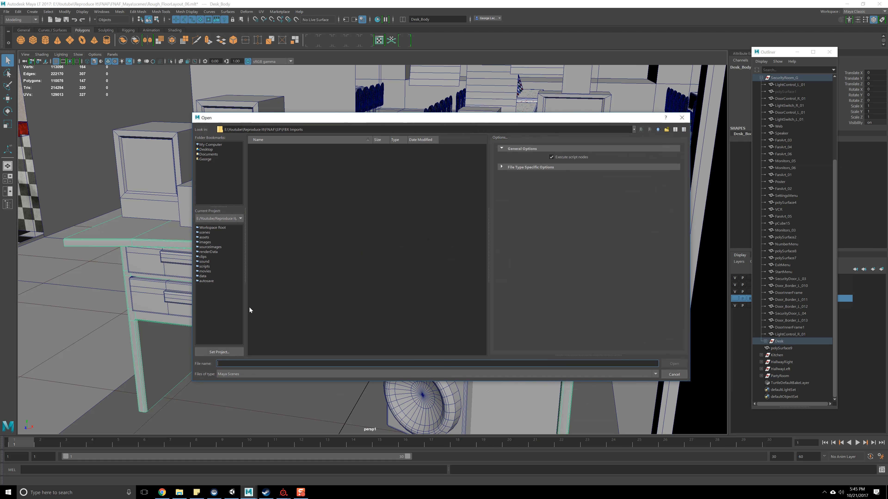
pyautogui.click(205, 232)
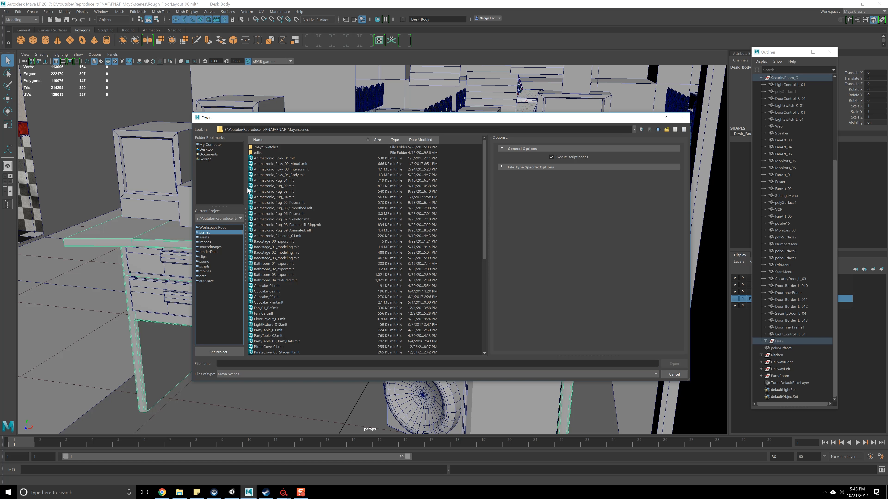
pyautogui.scroll(-2, 267, 301)
pyautogui.click(267, 281)
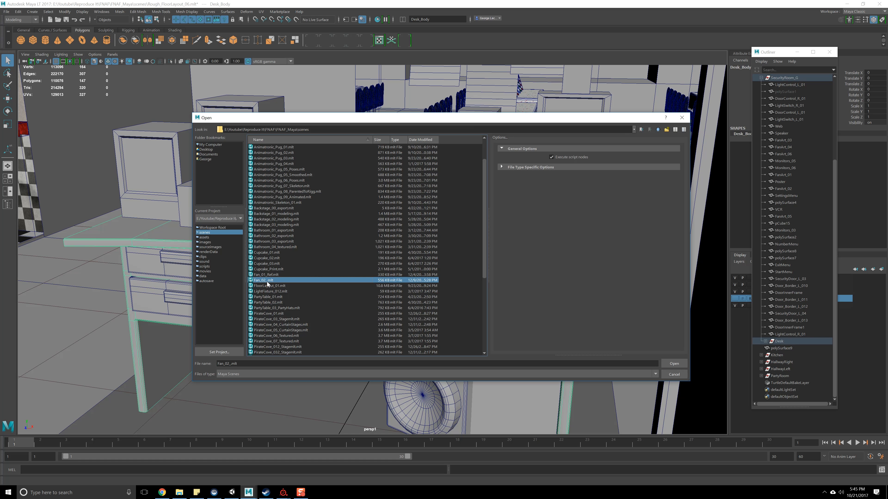
pyautogui.doubleClick(267, 280)
pyautogui.click(420, 250)
# Expand the Fan_M group in the Outliner and rename it Fan
pyautogui.keyDown('alt'); pyautogui.moveTo(391, 314); pyautogui.dragTo(501, 345); pyautogui.keyUp('alt')
pyautogui.click(488, 314)
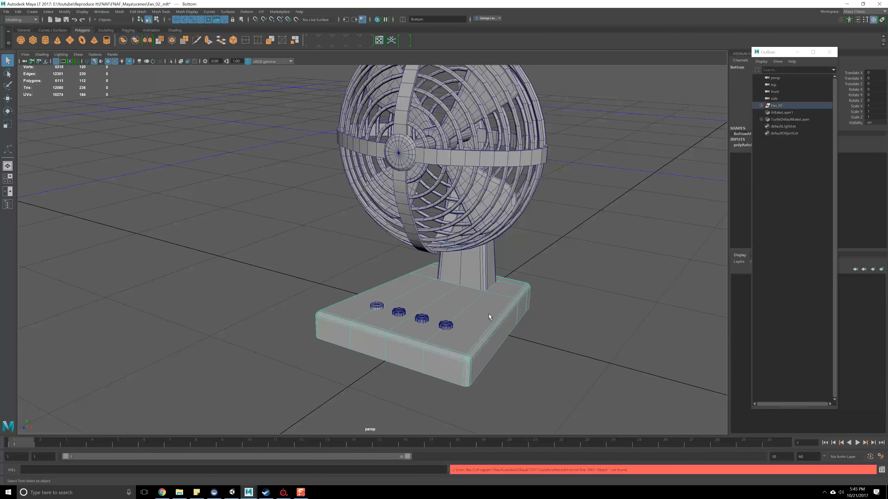
pyautogui.keyDown('alt'); pyautogui.moveTo(488, 314); pyautogui.dragTo(435, 325); pyautogui.keyUp('alt')
pyautogui.moveTo(776, 52); pyautogui.dragTo(523, 62)
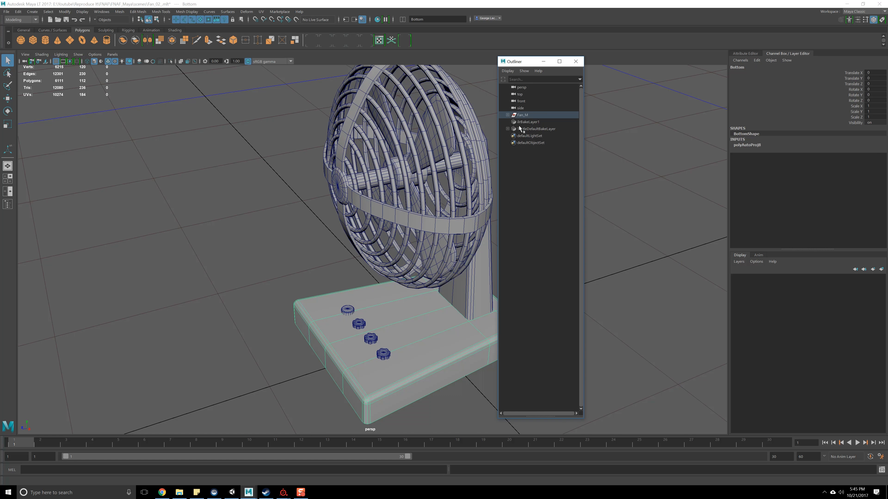
pyautogui.click(507, 115)
pyautogui.click(528, 115)
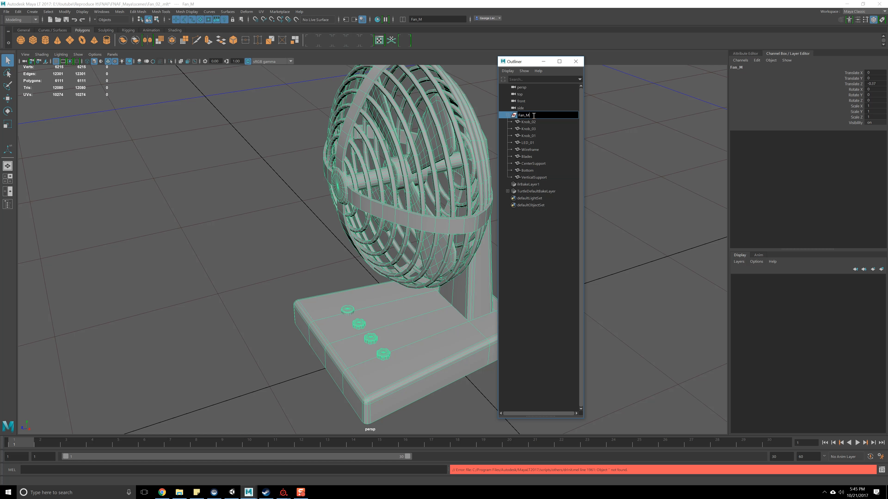
pyautogui.press('BackSpace')
pyautogui.press('BackSpace')
pyautogui.press('Return')
# Select the knobs, LED, wireframe, blades, supports and base in turn to check which mesh each name refers to
pyautogui.click(528, 122)
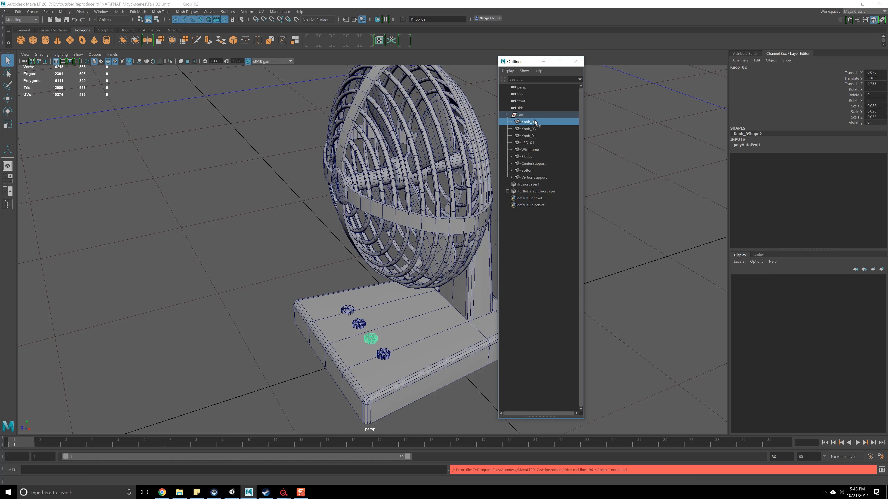
pyautogui.click(534, 136)
pyautogui.click(533, 142)
pyautogui.click(532, 149)
pyautogui.click(532, 157)
pyautogui.click(532, 164)
pyautogui.click(532, 171)
pyautogui.click(533, 150)
pyautogui.click(533, 177)
# Turn on X-ray shading to see where the vertical support meets the base
pyautogui.keyDown('alt'); pyautogui.moveTo(360, 244); pyautogui.dragTo(261, 226); pyautogui.keyUp('alt')
pyautogui.keyDown('alt'); pyautogui.moveTo(262, 226); pyautogui.dragTo(285, 251, button='right'); pyautogui.keyUp('alt')
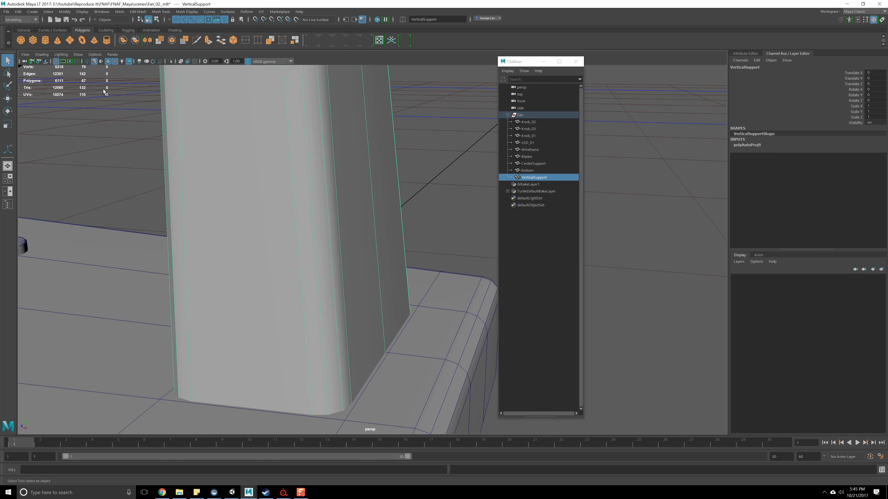
pyautogui.click(25, 55)
pyautogui.click(40, 127)
# Select the vertical support's bottom vertices and snap them vertically to the base's top surface
pyautogui.keyDown('alt'); pyautogui.moveTo(339, 209); pyautogui.dragTo(294, 224); pyautogui.keyUp('alt')
pyautogui.moveTo(333, 162); pyautogui.dragTo(337, 187, button='right')
pyautogui.scroll(-3, 346, 247)
pyautogui.keyDown('alt'); pyautogui.moveTo(345, 247); pyautogui.dragTo(367, 196); pyautogui.keyUp('alt')
pyautogui.moveTo(377, 178); pyautogui.dragTo(341, 177, button='right')
pyautogui.moveTo(295, 241); pyautogui.dragTo(466, 359)
pyautogui.press('w')
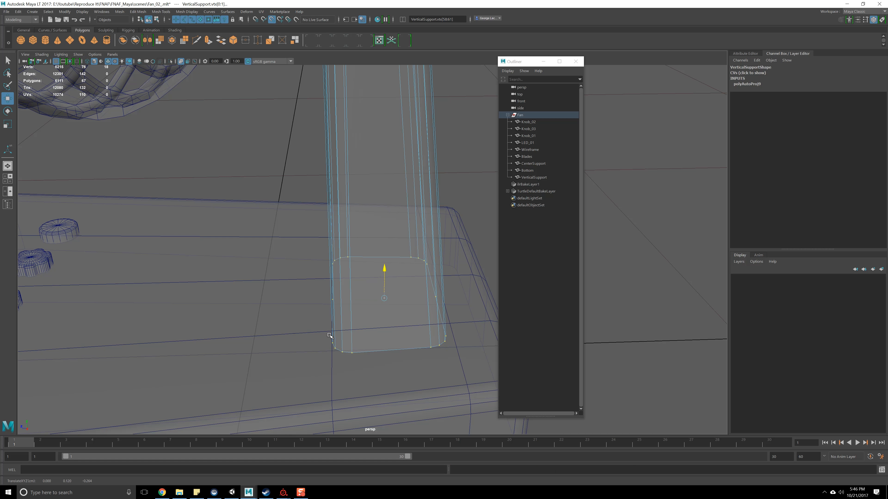
pyautogui.scroll(-3, 248, 273)
# Turn off X-ray shading and return to the Select tool
pyautogui.click(42, 54)
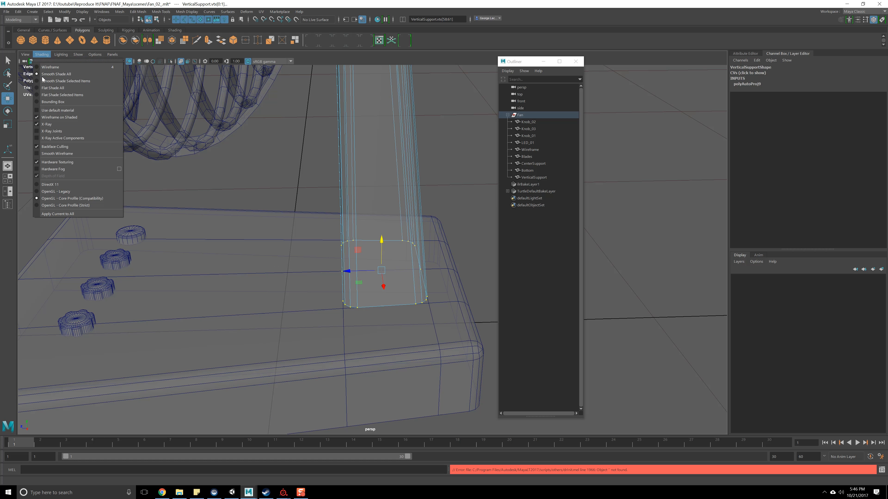
pyautogui.click(37, 126)
pyautogui.keyDown('alt'); pyautogui.moveTo(241, 256); pyautogui.dragTo(272, 272); pyautogui.keyUp('alt')
pyautogui.scroll(-4, 272, 272)
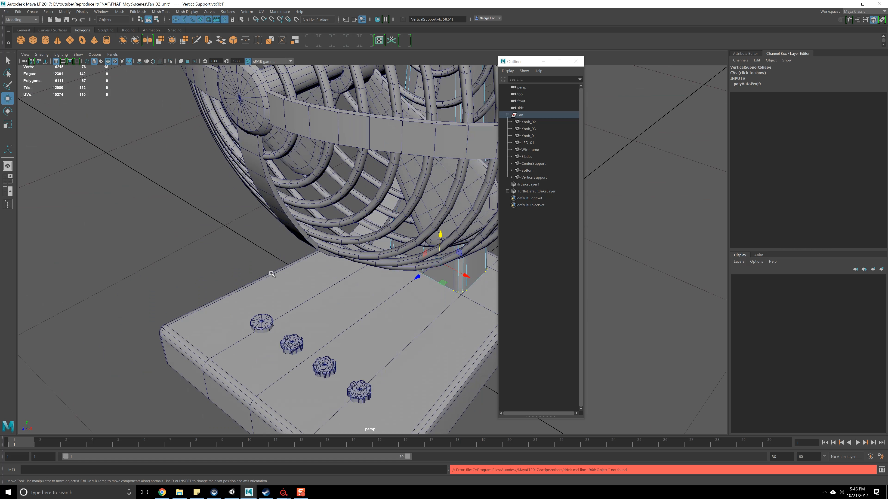
pyautogui.keyDown('alt'); pyautogui.moveTo(378, 231); pyautogui.dragTo(389, 206); pyautogui.keyUp('alt')
pyautogui.scroll(-4, 340, 243)
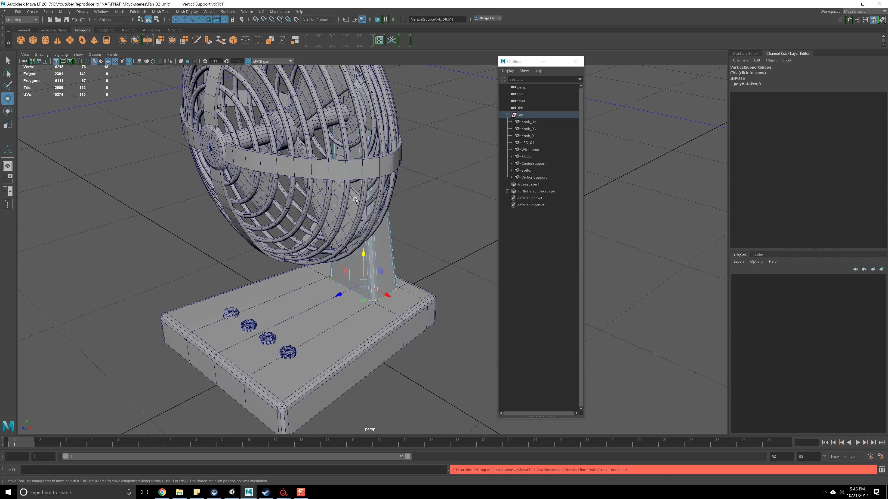
pyautogui.press('F8')
pyautogui.press('q')
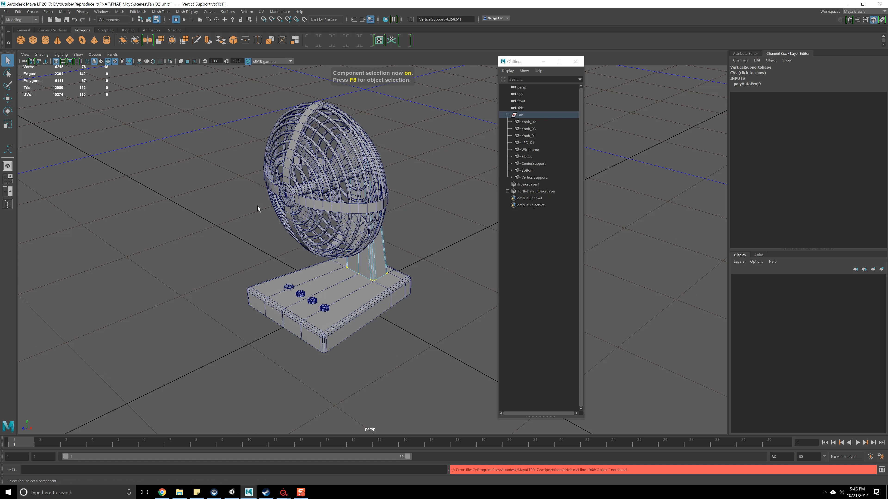
# Delete all construction history in the scene and display the attributes of Knob_01's phong2 material
pyautogui.click(258, 206)
pyautogui.click(351, 207)
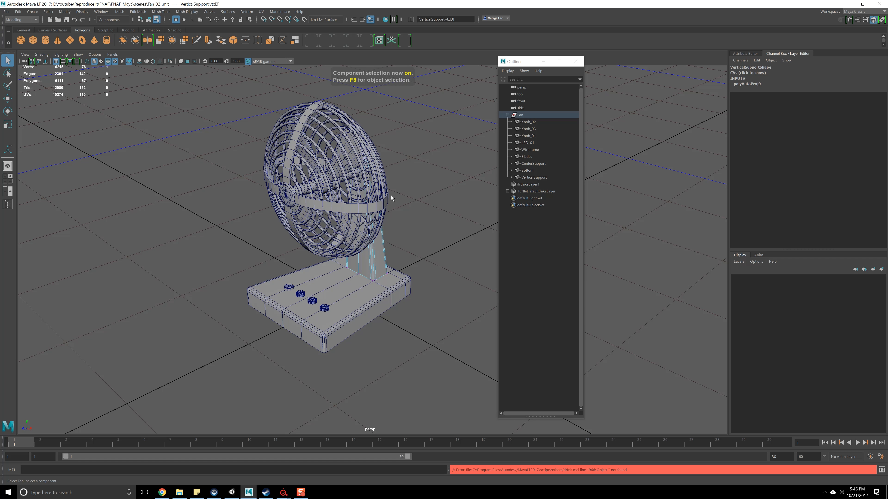
pyautogui.click(330, 204)
pyautogui.click(544, 134)
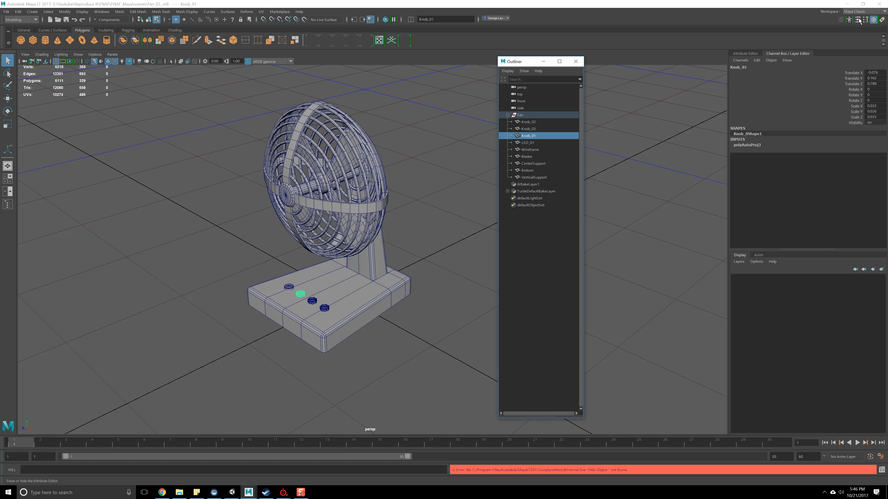
pyautogui.click(746, 54)
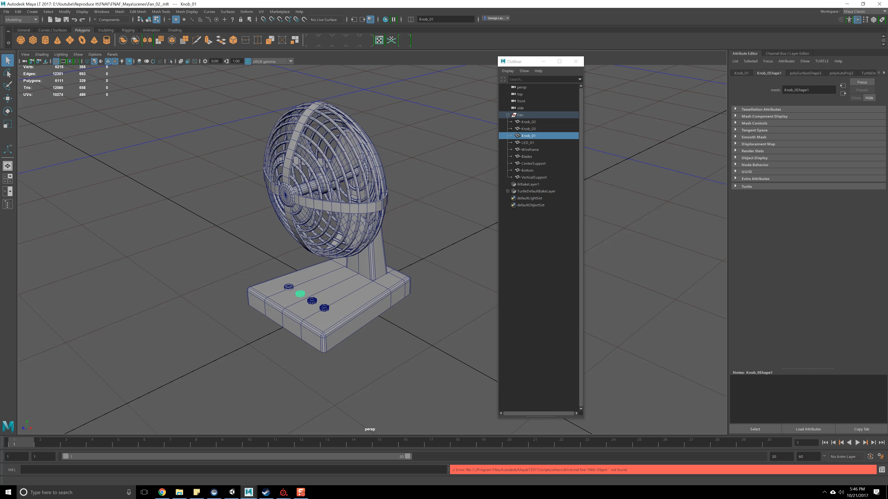
pyautogui.click(18, 11)
pyautogui.moveTo(52, 100)
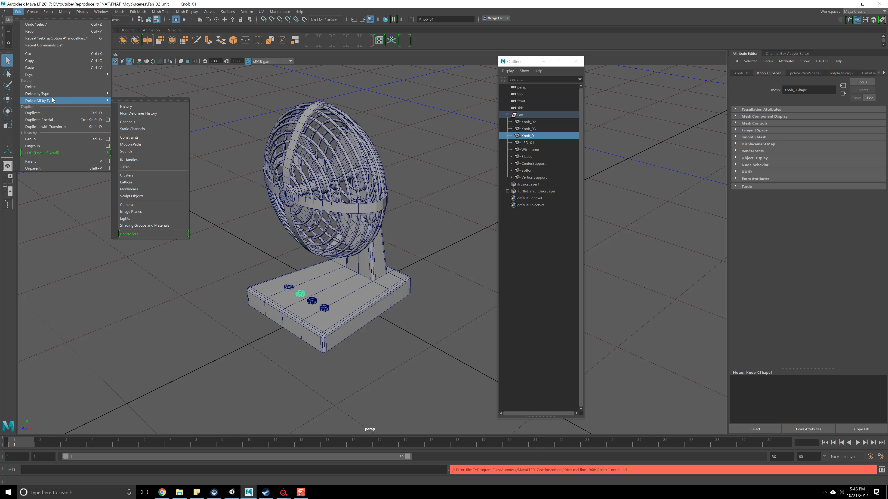
pyautogui.click(131, 106)
pyautogui.click(845, 74)
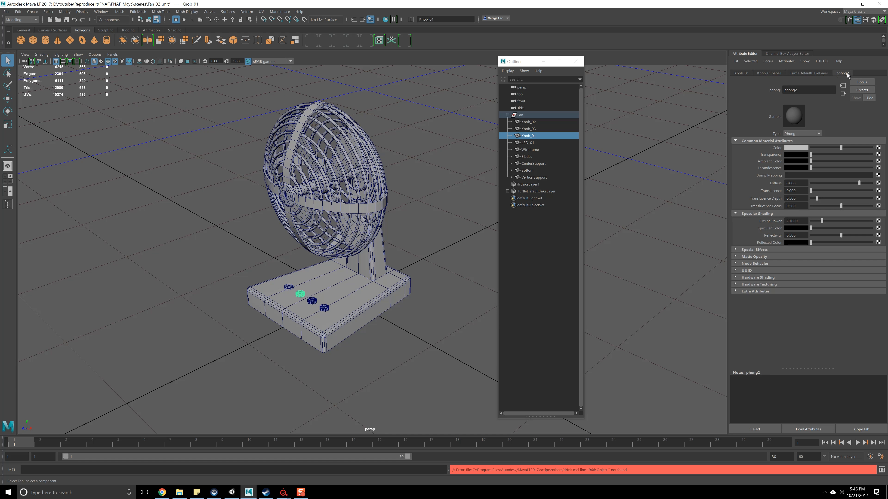
# Assign a new Phong material named Fan_M to all fan parts and save the scene
pyautogui.moveTo(145, 105); pyautogui.dragTo(530, 415)
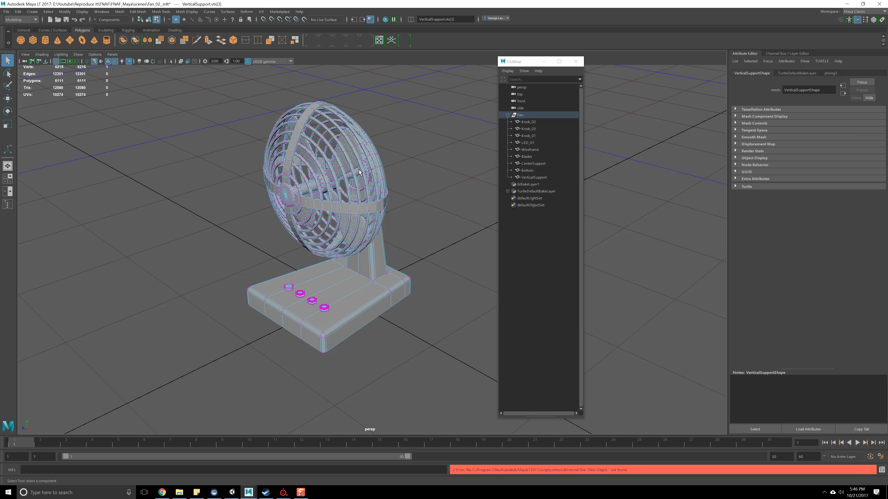
pyautogui.press('F8')
pyautogui.moveTo(364, 302); pyautogui.dragTo(365, 470, button='right')
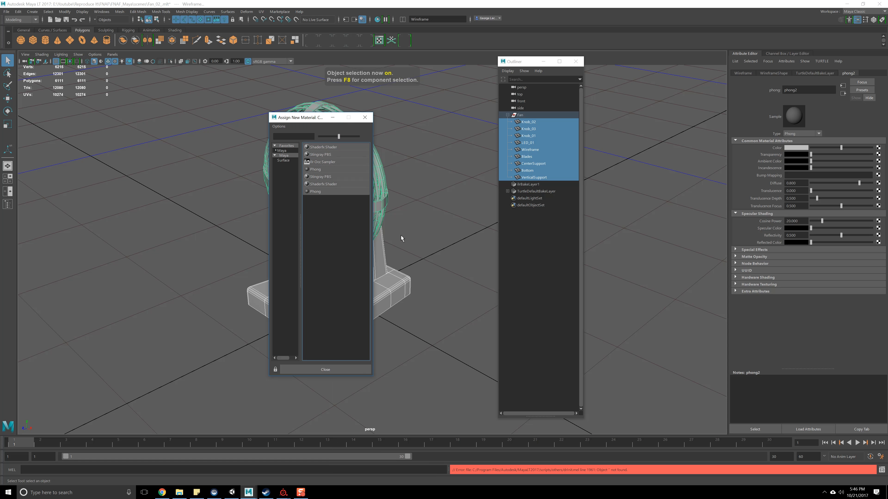
pyautogui.click(316, 169)
pyautogui.write('Fan_M')
pyautogui.press('Return')
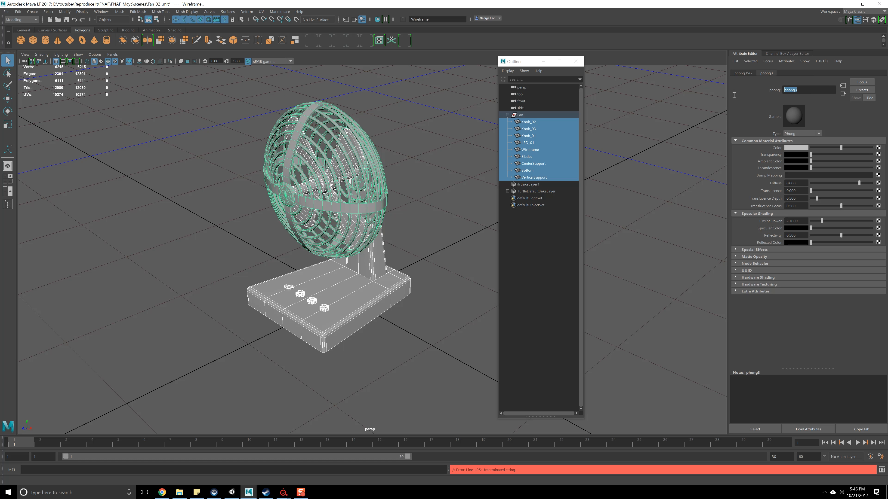
pyautogui.write('Fan_M')
pyautogui.press('Return')
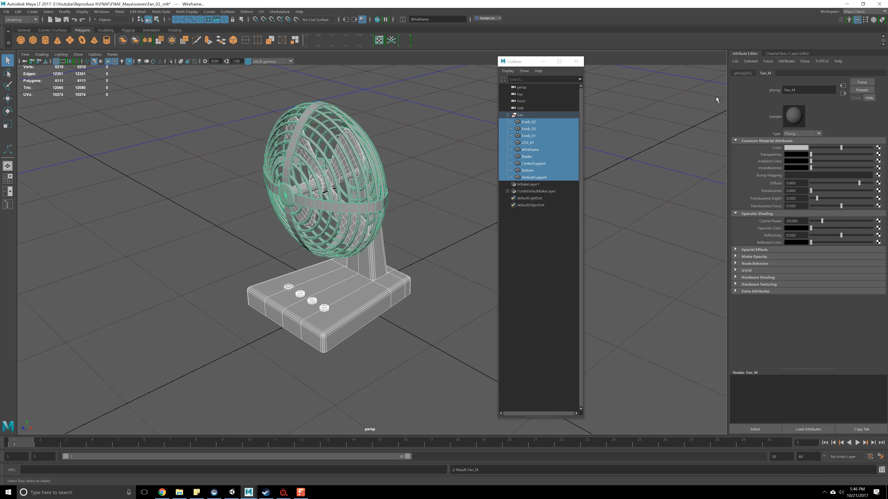
pyautogui.hotkey('ctrl', 's')
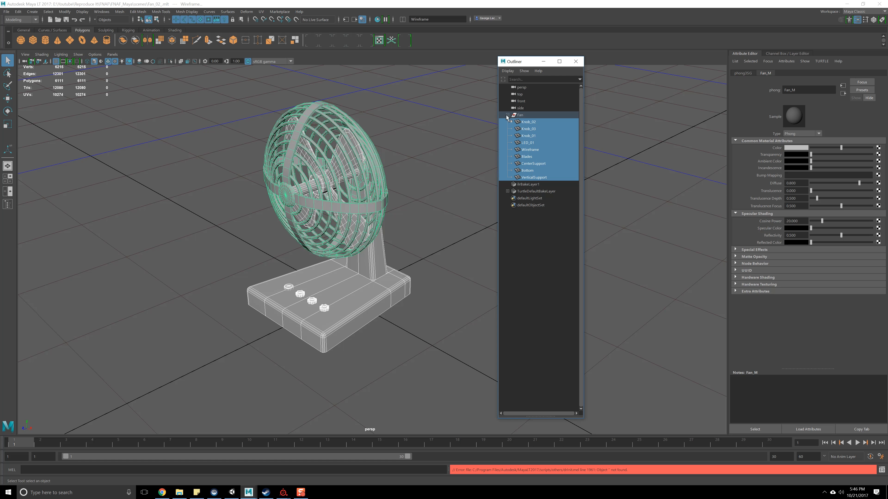
# Collapse the Fan group and select the base and the vertical support to examine how they meet
pyautogui.click(507, 116)
pyautogui.keyDown('alt'); pyautogui.moveTo(369, 220); pyautogui.dragTo(398, 206); pyautogui.keyUp('alt')
pyautogui.scroll(5, 399, 205)
pyautogui.keyDown('alt'); pyautogui.moveTo(399, 206); pyautogui.dragTo(375, 245, button='middle'); pyautogui.keyUp('alt')
pyautogui.keyDown('alt'); pyautogui.moveTo(375, 245); pyautogui.dragTo(353, 282); pyautogui.keyUp('alt')
pyautogui.click(349, 298)
pyautogui.keyDown('shift'); pyautogui.click(350, 278); pyautogui.keyUp('shift')
pyautogui.keyDown('alt'); pyautogui.moveTo(353, 282); pyautogui.dragTo(407, 277, button='middle'); pyautogui.keyUp('alt')
pyautogui.keyDown('alt'); pyautogui.moveTo(407, 276); pyautogui.dragTo(369, 246); pyautogui.keyUp('alt')
pyautogui.scroll(3, 400, 274)
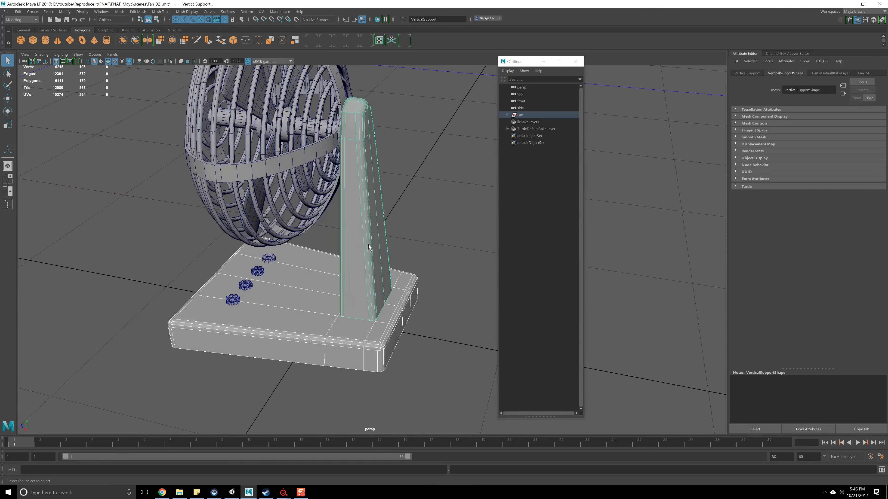
# Add the fan's wire cage, the LED and the three knobs to the selection to review the separate parts
pyautogui.click(315, 164)
pyautogui.keyDown('alt'); pyautogui.moveTo(315, 186); pyautogui.dragTo(331, 221); pyautogui.keyUp('alt')
pyautogui.click(297, 315)
pyautogui.scroll(3, 369, 342)
pyautogui.keyDown('alt'); pyautogui.moveTo(369, 343); pyautogui.dragTo(368, 242, button='middle'); pyautogui.keyUp('alt')
pyautogui.scroll(5, 343, 272)
pyautogui.keyDown('shift'); pyautogui.click(316, 317); pyautogui.keyUp('shift')
pyautogui.click(331, 331)
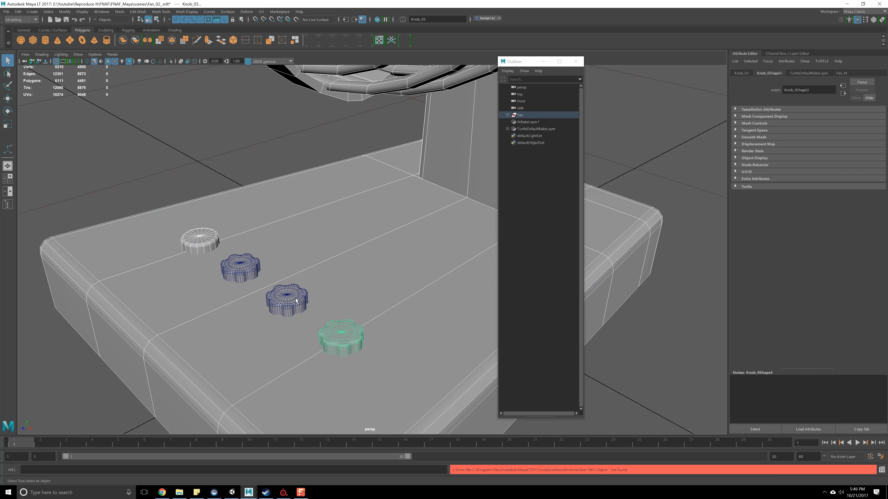
pyautogui.click(286, 297)
pyautogui.click(240, 270)
# Examine how the knobs sit on the base, showing the vertices of the knob farthest from the LED
pyautogui.scroll(-5, 299, 296)
pyautogui.keyDown('alt'); pyautogui.moveTo(335, 270); pyautogui.dragTo(362, 290); pyautogui.keyUp('alt')
pyautogui.scroll(6, 361, 289)
pyautogui.keyDown('alt'); pyautogui.moveTo(361, 289); pyautogui.dragTo(271, 364, button='middle'); pyautogui.keyUp('alt')
pyautogui.scroll(1, 275, 335)
pyautogui.keyDown('alt'); pyautogui.moveTo(275, 333); pyautogui.dragTo(280, 336, button='middle'); pyautogui.keyUp('alt')
pyautogui.scroll(-5, 283, 244)
pyautogui.keyDown('alt'); pyautogui.moveTo(284, 207); pyautogui.dragTo(396, 306); pyautogui.keyUp('alt')
pyautogui.click(399, 304)
pyautogui.moveTo(397, 286); pyautogui.dragTo(374, 287, button='right')
pyautogui.keyDown('alt'); pyautogui.moveTo(297, 302); pyautogui.dragTo(342, 309); pyautogui.keyUp('alt')
pyautogui.scroll(-2, 350, 301)
pyautogui.keyDown('alt'); pyautogui.moveTo(356, 296); pyautogui.dragTo(304, 306, button='middle'); pyautogui.keyUp('alt')
pyautogui.scroll(-2, 304, 306)
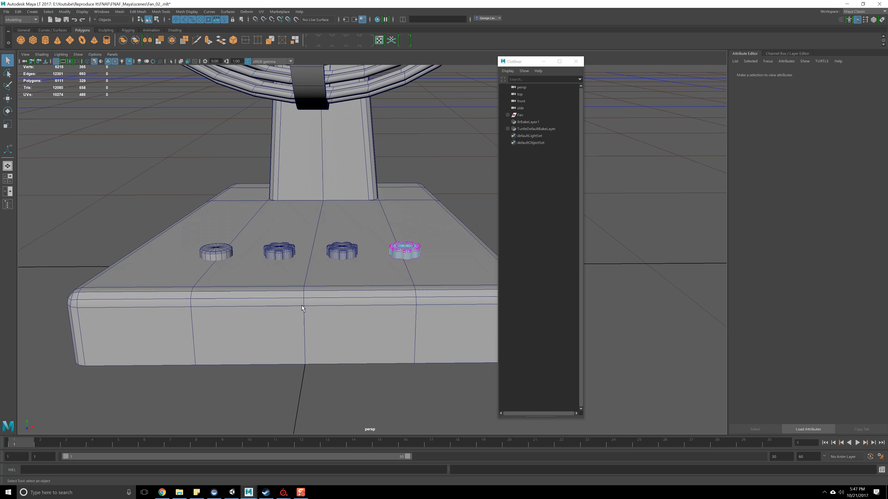
# Select the three knobs and switch them and the LED to vertex editing
pyautogui.press('F8')
pyautogui.keyDown('shift'); pyautogui.click(279, 251); pyautogui.keyUp('shift')
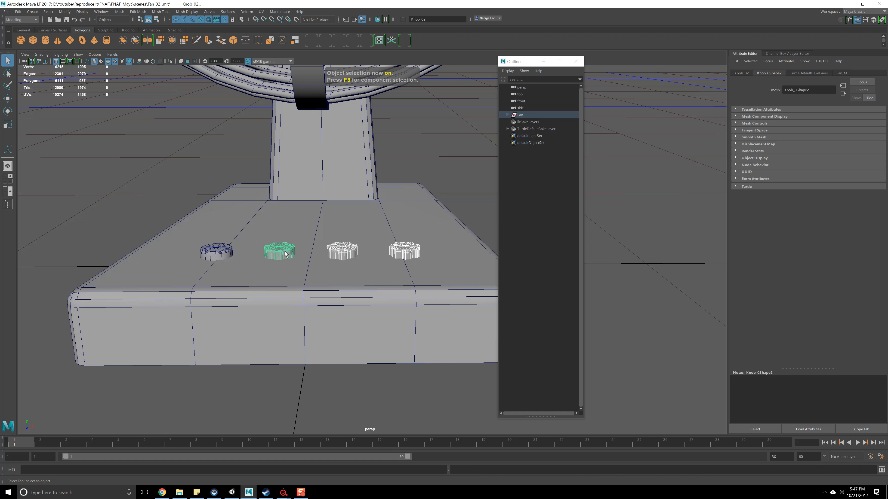
pyautogui.moveTo(215, 252); pyautogui.dragTo(188, 249, button='right')
pyautogui.moveTo(270, 252); pyautogui.dragTo(244, 249, button='right')
pyautogui.moveTo(341, 249); pyautogui.dragTo(314, 249, button='right')
pyautogui.moveTo(421, 250); pyautogui.dragTo(395, 248, button='right')
# Select the lowest vertices of the three knobs and the LED in the front view, ready for moving
pyautogui.press('space')
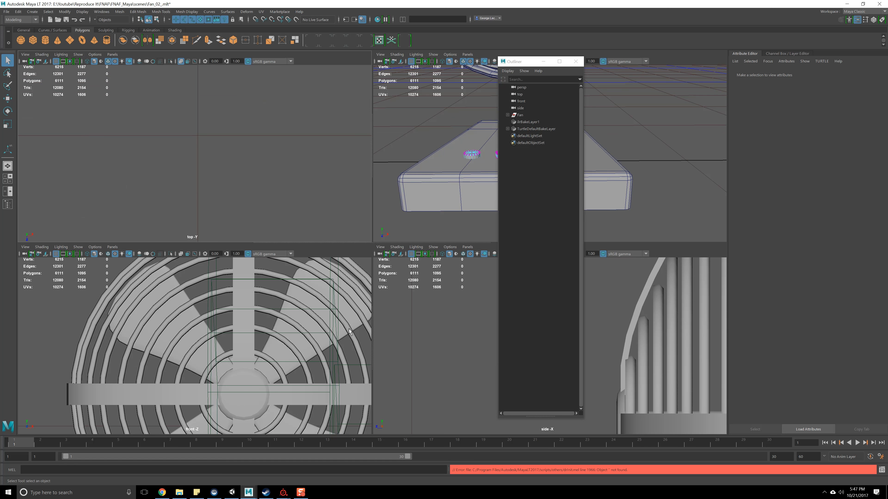
pyautogui.press('space')
pyautogui.scroll(5, 301, 336)
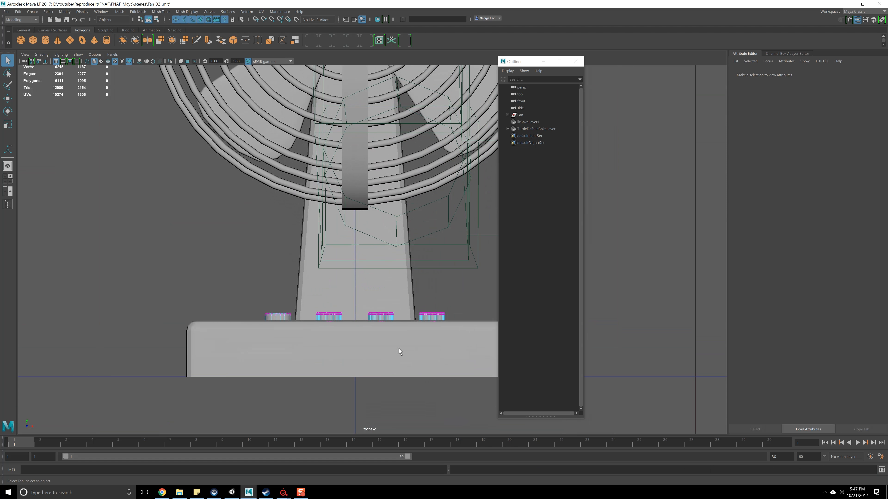
pyautogui.keyDown('alt'); pyautogui.moveTo(397, 426); pyautogui.dragTo(368, 354, button='middle'); pyautogui.keyUp('alt')
pyautogui.scroll(5, 368, 355)
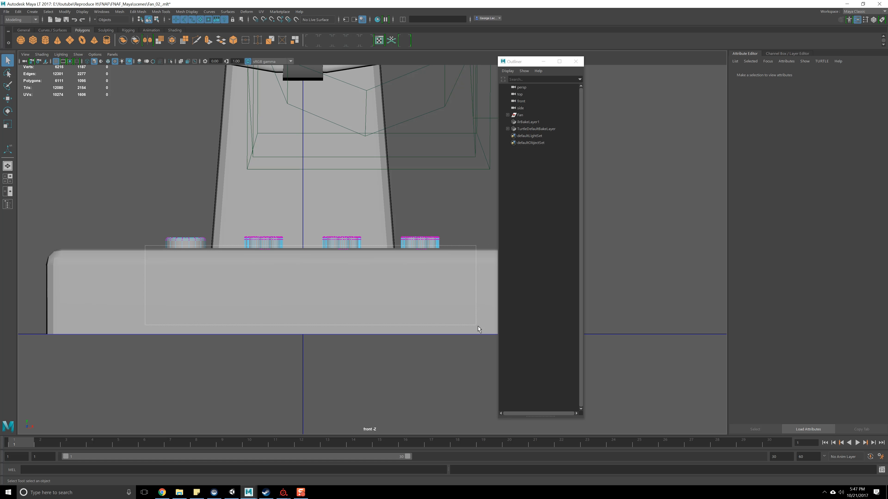
pyautogui.moveTo(478, 328); pyautogui.dragTo(478, 328)
pyautogui.press('w')
# Try to snap the selected lower vertices of the knobs and LED vertically onto the base's top surface
pyautogui.scroll(1, 371, 254)
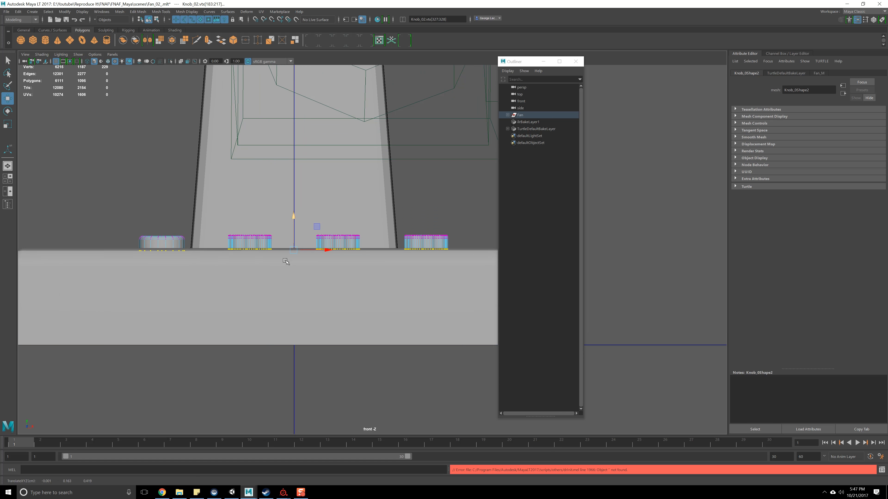
pyautogui.scroll(-8, 283, 266)
pyautogui.scroll(6, 343, 244)
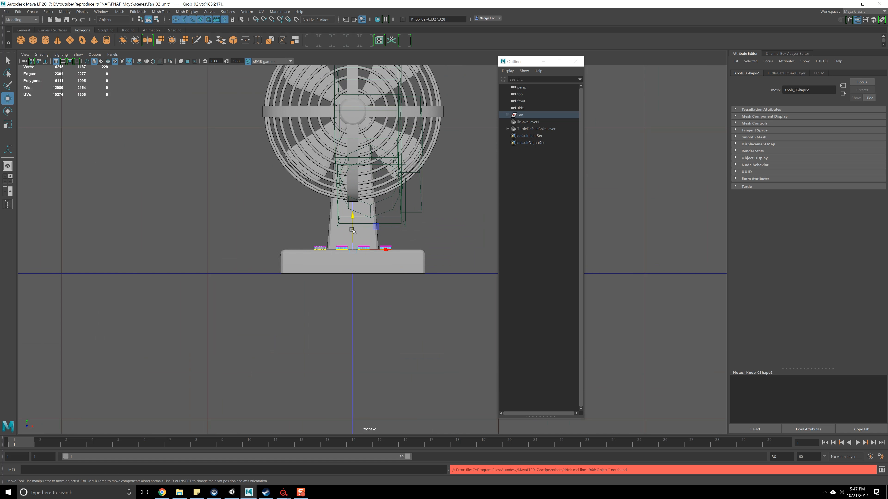
pyautogui.scroll(8, 343, 244)
pyautogui.moveTo(404, 249); pyautogui.dragTo(292, 258, button='middle')
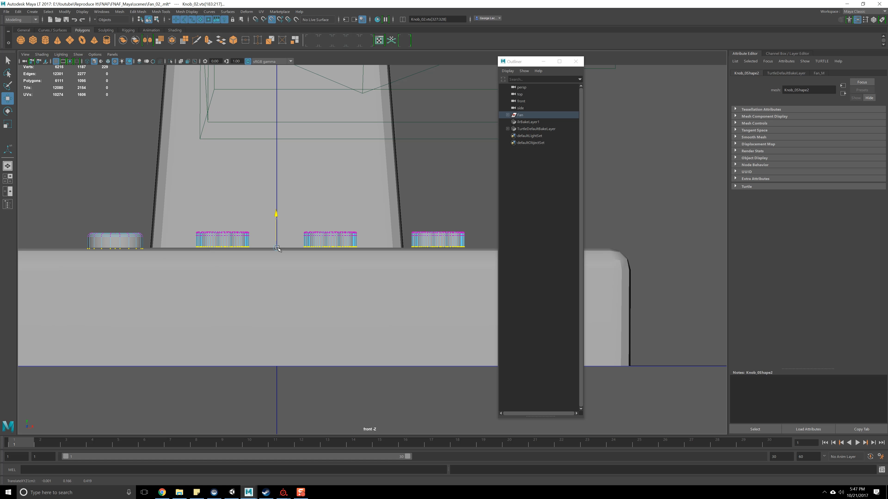
pyautogui.scroll(6, 342, 284)
pyautogui.keyDown('alt'); pyautogui.moveTo(248, 269); pyautogui.dragTo(359, 282, button='middle'); pyautogui.keyUp('alt')
pyautogui.scroll(4, 345, 284)
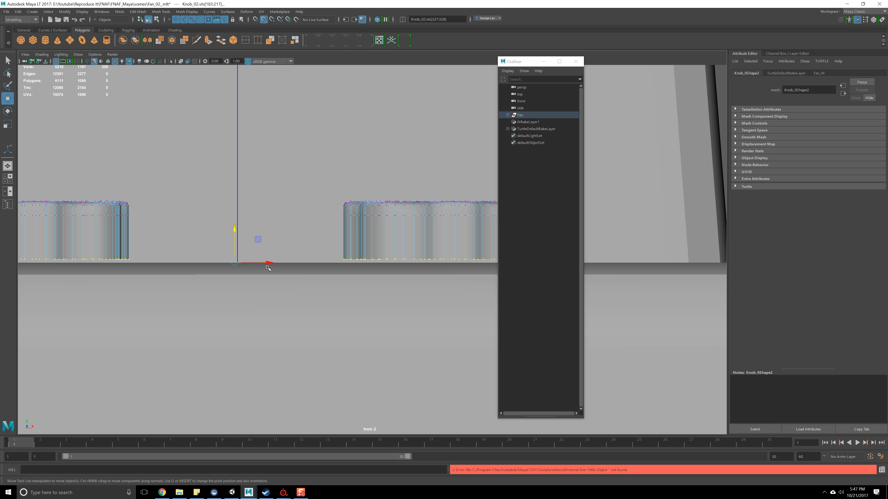
pyautogui.moveTo(288, 265); pyautogui.dragTo(311, 266, button='middle')
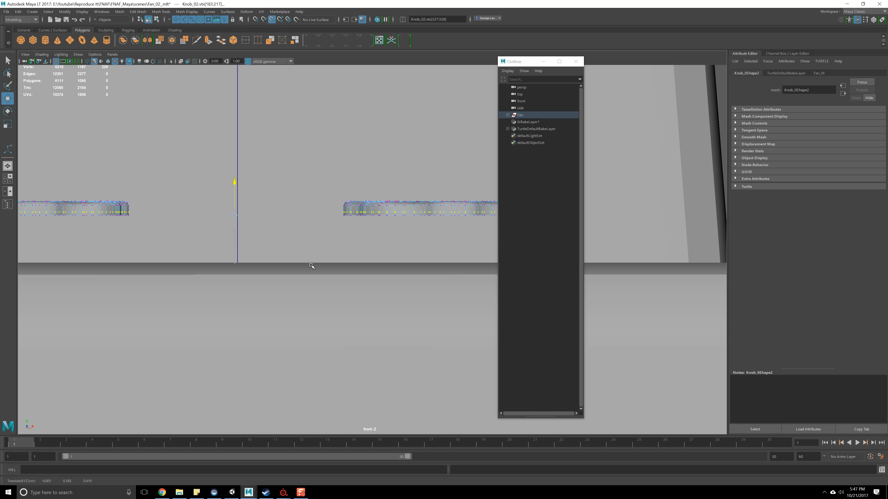
pyautogui.press('a')
# Check the knobs and LED on the base in the perspective view, return to object selection and clear the selection
pyautogui.press('space')
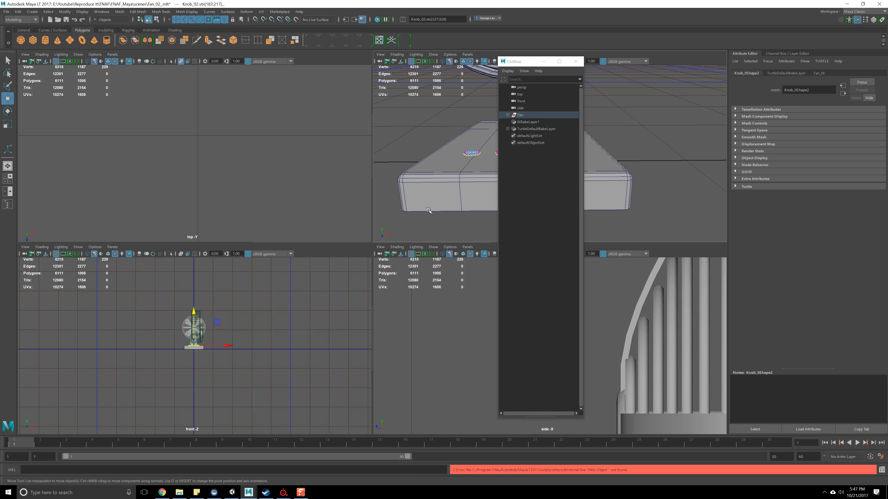
pyautogui.keyDown('alt'); pyautogui.moveTo(435, 202); pyautogui.dragTo(441, 203); pyautogui.keyUp('alt')
pyautogui.press('space')
pyautogui.scroll(4, 378, 287)
pyautogui.keyDown('alt'); pyautogui.moveTo(330, 337); pyautogui.dragTo(409, 238, button='middle'); pyautogui.keyUp('alt')
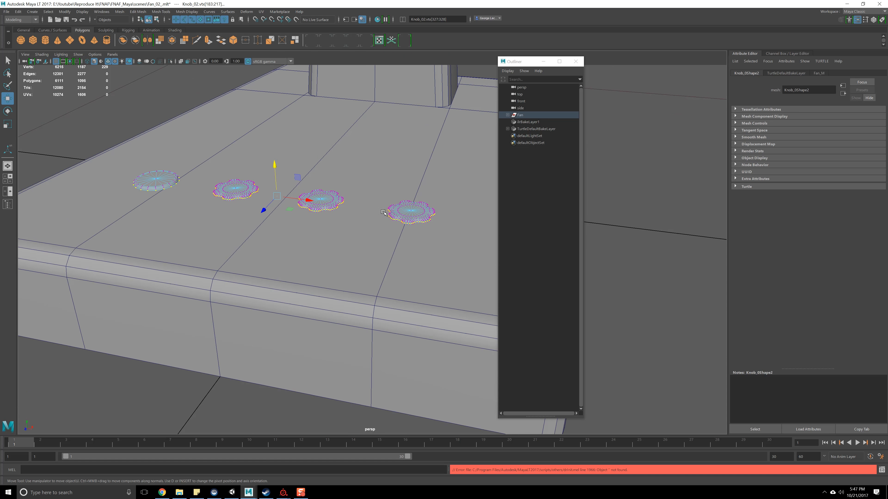
pyautogui.keyDown('alt'); pyautogui.moveTo(409, 238); pyautogui.dragTo(351, 241); pyautogui.keyUp('alt')
pyautogui.keyDown('alt'); pyautogui.moveTo(192, 317); pyautogui.dragTo(385, 262); pyautogui.keyUp('alt')
pyautogui.press('F8')
pyautogui.press('F8')
pyautogui.click(352, 315)
pyautogui.scroll(-4, 343, 273)
pyautogui.press('q')
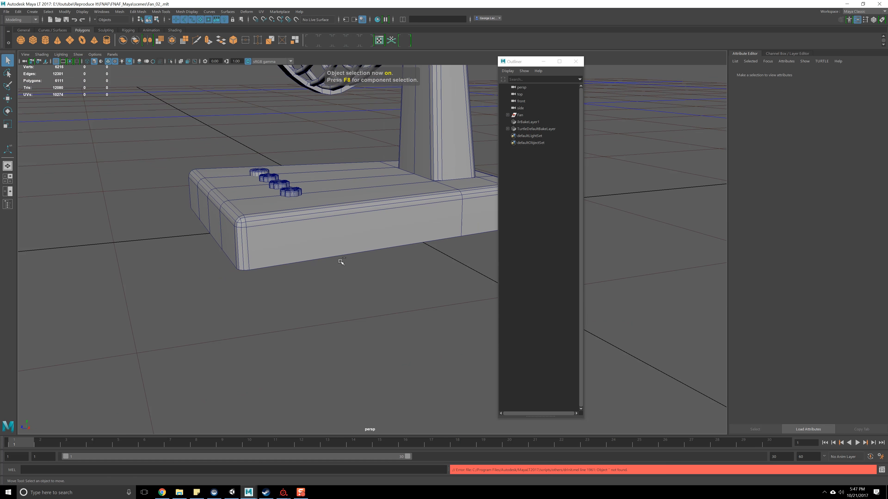
# Combine the base, the vertical support and the fan's wire cage into a single mesh
pyautogui.press('w')
pyautogui.keyDown('alt'); pyautogui.moveTo(349, 160); pyautogui.dragTo(331, 292, button='middle'); pyautogui.keyUp('alt')
pyautogui.scroll(-2, 338, 278)
pyautogui.keyDown('alt'); pyautogui.moveTo(321, 272); pyautogui.dragTo(317, 299); pyautogui.keyUp('alt')
pyautogui.click(384, 296)
pyautogui.keyDown('alt'); pyautogui.moveTo(381, 277); pyautogui.dragTo(362, 302); pyautogui.keyUp('alt')
pyautogui.keyDown('shift'); pyautogui.click(399, 196); pyautogui.keyUp('shift')
pyautogui.keyDown('alt'); pyautogui.moveTo(399, 196); pyautogui.dragTo(393, 221, button='middle'); pyautogui.keyUp('alt')
pyautogui.keyDown('shift'); pyautogui.click(391, 220); pyautogui.keyUp('shift')
pyautogui.keyDown('alt'); pyautogui.moveTo(391, 220); pyautogui.dragTo(405, 209); pyautogui.keyUp('alt')
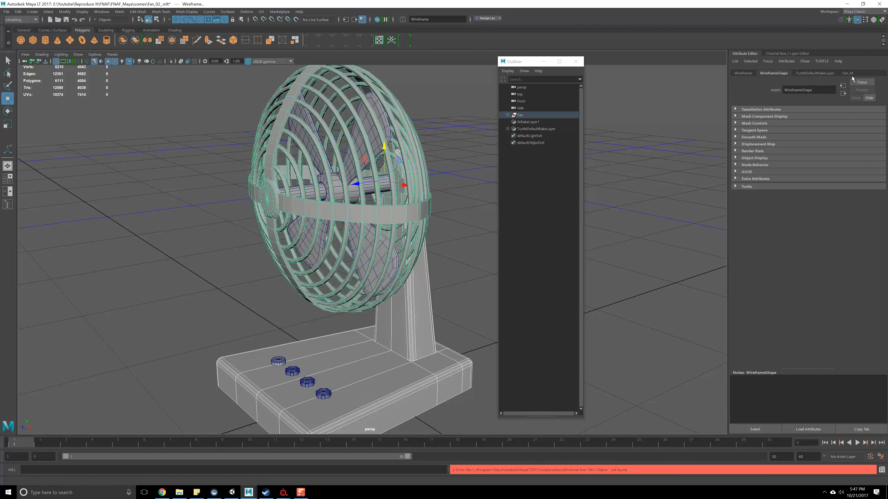
pyautogui.click(123, 40)
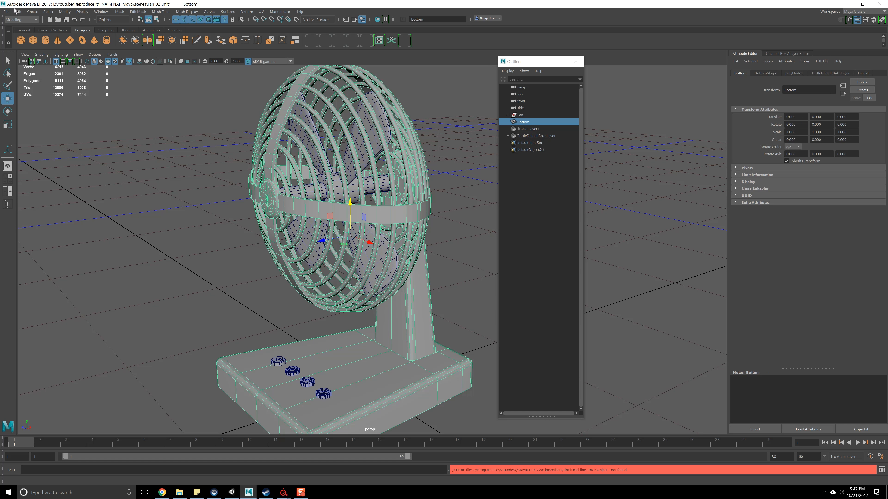
# Delete the construction history of the combined Bottom mesh
pyautogui.click(17, 12)
pyautogui.moveTo(52, 94)
pyautogui.click(121, 107)
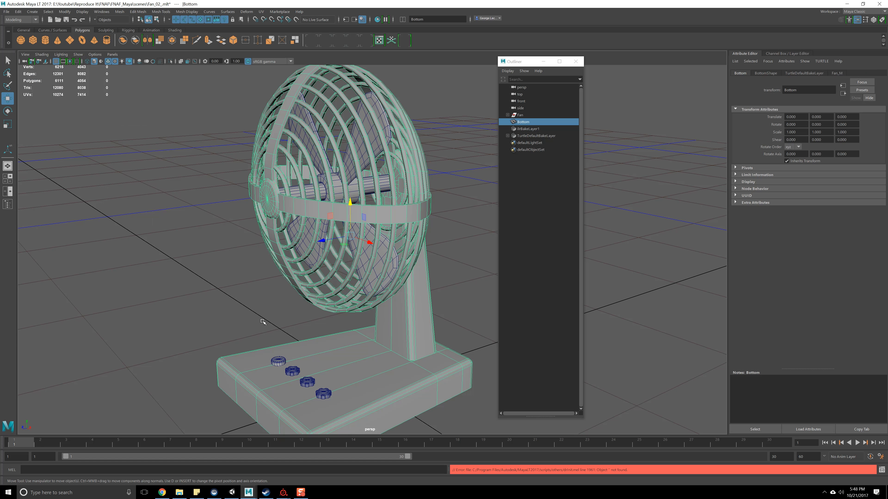
# Select the LED and the three knobs in turn to review the small parts that are still separate objects
pyautogui.keyDown('alt'); pyautogui.moveTo(275, 308); pyautogui.dragTo(245, 257); pyautogui.keyUp('alt')
pyautogui.click(268, 306)
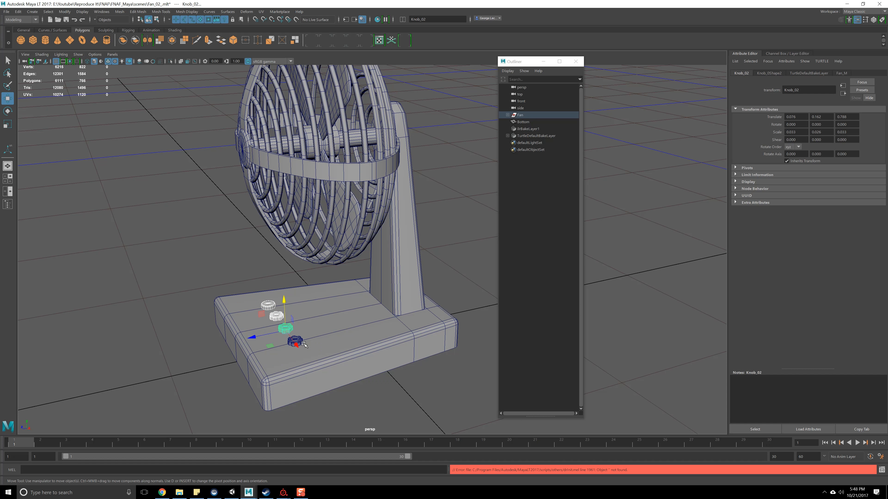
pyautogui.keyDown('shift'); pyautogui.click(304, 344); pyautogui.keyUp('shift')
pyautogui.keyDown('shift'); pyautogui.click(298, 340); pyautogui.keyUp('shift')
pyautogui.click(284, 278)
pyautogui.keyDown('alt'); pyautogui.moveTo(285, 286); pyautogui.dragTo(306, 322); pyautogui.keyUp('alt')
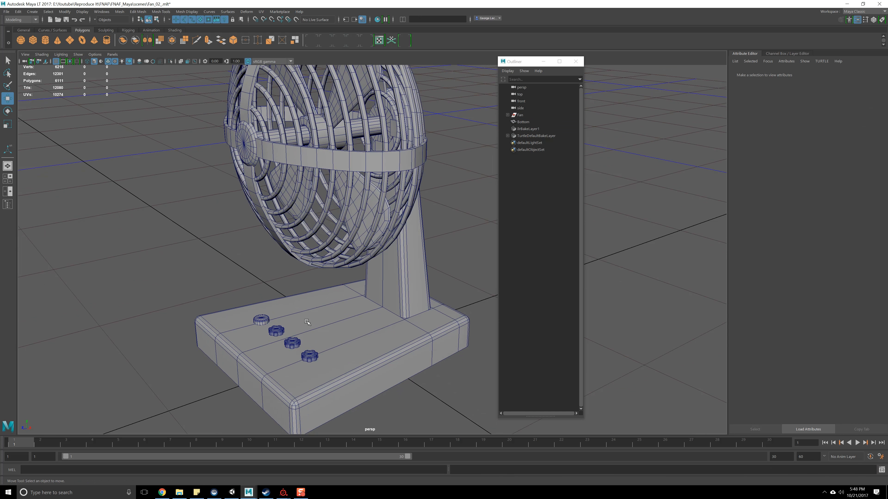
pyautogui.scroll(1, 306, 322)
pyautogui.click(247, 319)
pyautogui.click(273, 335)
pyautogui.click(294, 353)
pyautogui.keyDown('alt'); pyautogui.moveTo(245, 313); pyautogui.dragTo(263, 305); pyautogui.keyUp('alt')
pyautogui.click(263, 305)
pyautogui.click(265, 337)
pyautogui.click(244, 289)
pyautogui.scroll(-1, 385, 265)
# Select and expand the Fan group to review its parts, and examine the knobs and LED on the base
pyautogui.click(519, 115)
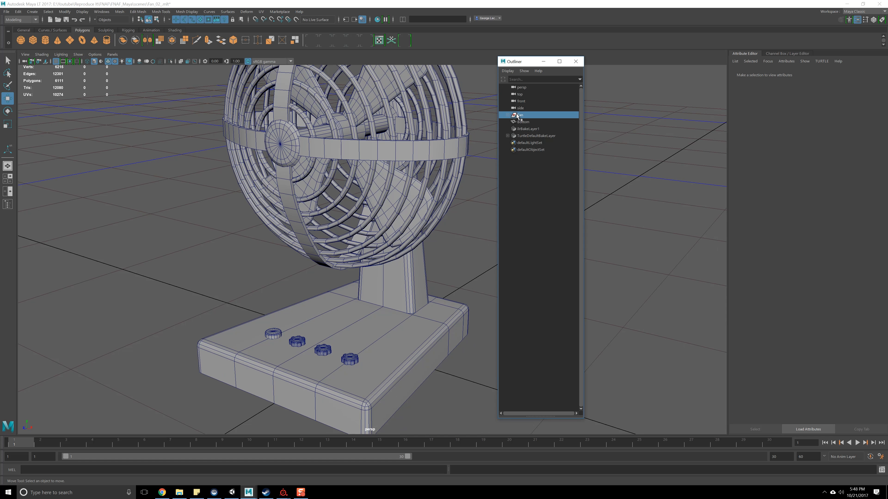
pyautogui.click(508, 115)
pyautogui.keyDown('alt'); pyautogui.moveTo(328, 284); pyautogui.dragTo(321, 208, button='middle'); pyautogui.keyUp('alt')
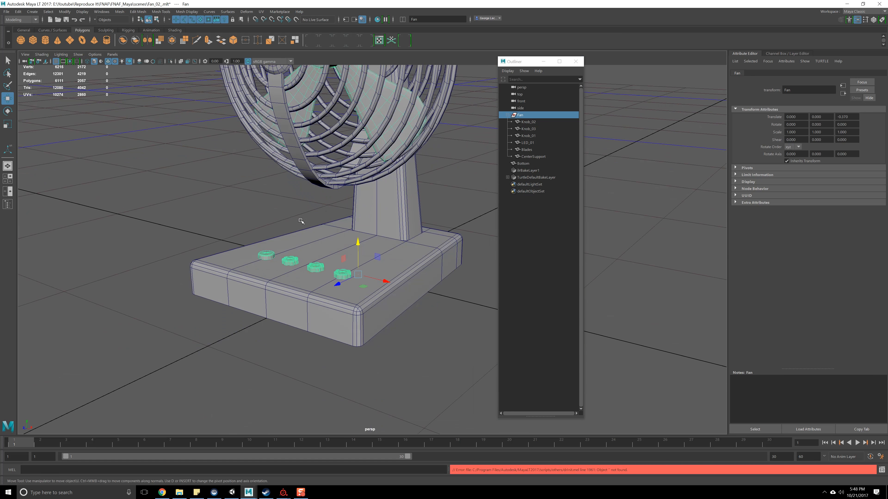
pyautogui.keyDown('alt'); pyautogui.moveTo(321, 208); pyautogui.dragTo(363, 214); pyautogui.keyUp('alt')
pyautogui.scroll(5, 360, 241)
pyautogui.keyDown('alt'); pyautogui.moveTo(354, 263); pyautogui.dragTo(304, 208, button='middle'); pyautogui.keyUp('alt')
pyautogui.scroll(-3, 303, 208)
pyautogui.keyDown('alt'); pyautogui.moveTo(303, 213); pyautogui.dragTo(242, 279); pyautogui.keyUp('alt')
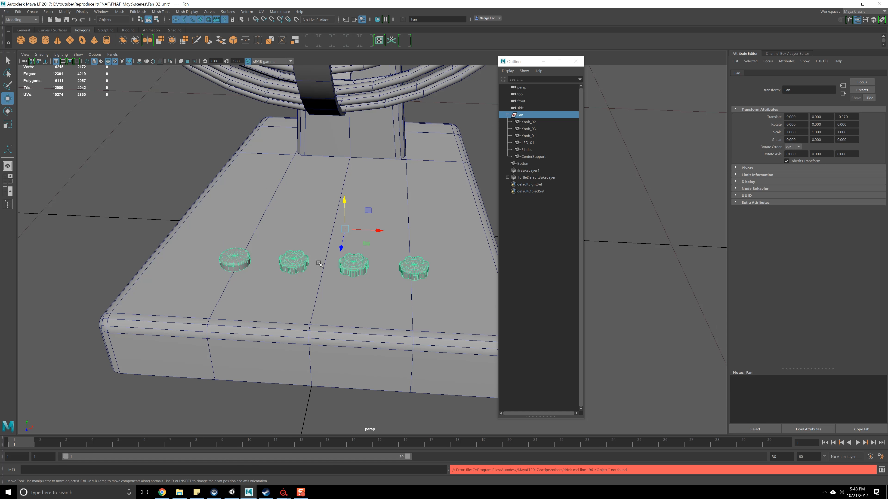
pyautogui.keyDown('alt'); pyautogui.moveTo(318, 263); pyautogui.dragTo(426, 251); pyautogui.keyUp('alt')
pyautogui.keyDown('alt'); pyautogui.moveTo(381, 247); pyautogui.dragTo(365, 247, button='middle'); pyautogui.keyUp('alt')
pyautogui.scroll(-2, 364, 248)
pyautogui.keyDown('alt'); pyautogui.moveTo(430, 252); pyautogui.dragTo(380, 254); pyautogui.keyUp('alt')
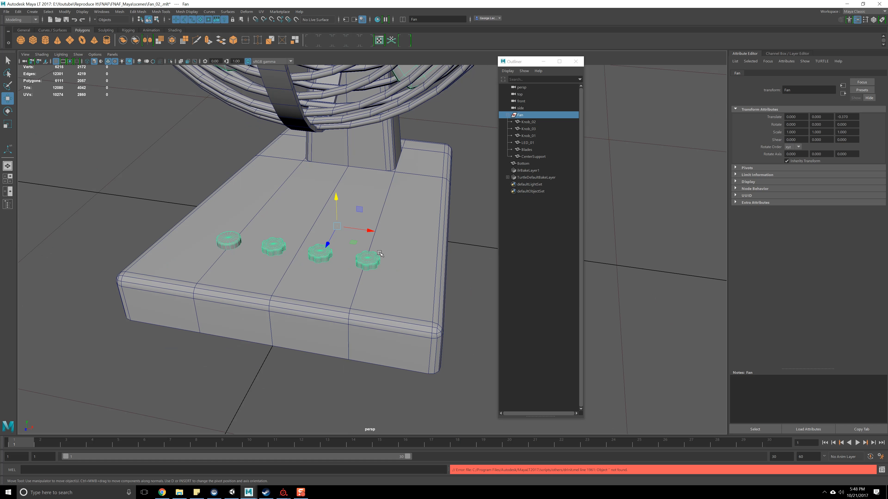
# Activate the Scale tool and set its axis orientation to Object in the tool's settings
pyautogui.press('e')
pyautogui.press('r')
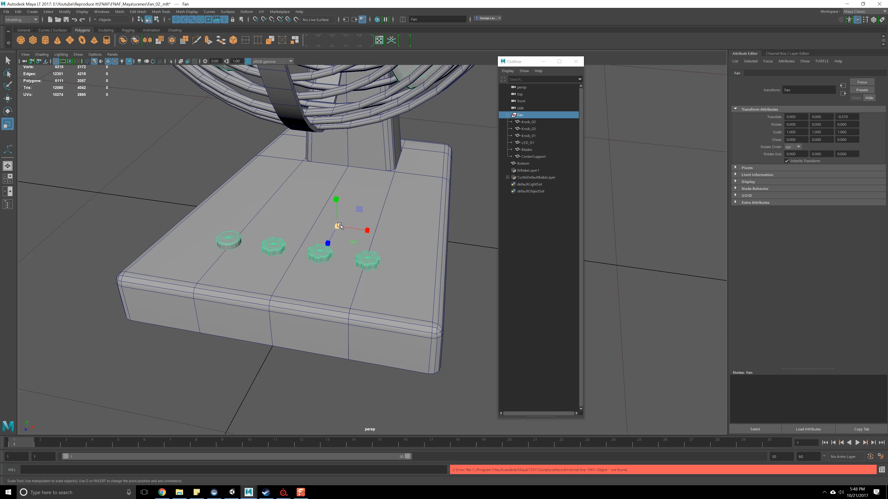
pyautogui.doubleClick(11, 127)
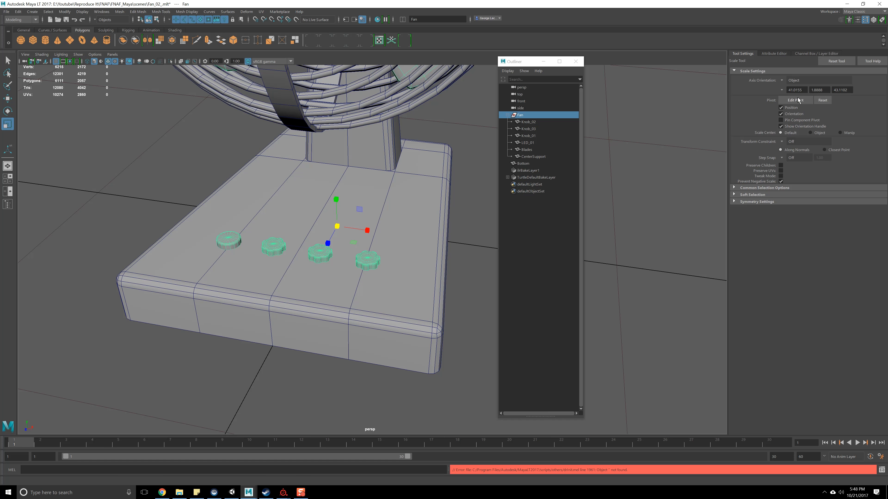
pyautogui.click(788, 81)
pyautogui.click(794, 83)
# Select the three knobs and the LED and scale them up uniformly, each about its own centre
pyautogui.keyDown('alt'); pyautogui.moveTo(282, 239); pyautogui.dragTo(311, 236); pyautogui.keyUp('alt')
pyautogui.scroll(2, 309, 238)
pyautogui.click(325, 311)
pyautogui.click(270, 199)
pyautogui.keyDown('shift'); pyautogui.click(311, 236); pyautogui.keyUp('shift')
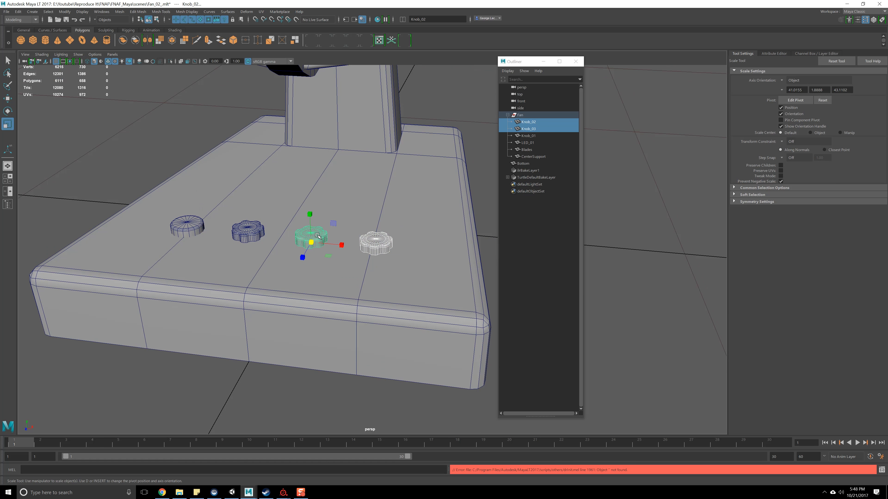
pyautogui.keyDown('shift'); pyautogui.click(248, 231); pyautogui.keyUp('shift')
pyautogui.keyDown('shift'); pyautogui.click(187, 225); pyautogui.keyUp('shift')
pyautogui.moveTo(191, 231); pyautogui.dragTo(206, 232)
pyautogui.keyDown('alt'); pyautogui.moveTo(211, 279); pyautogui.dragTo(336, 227); pyautogui.keyUp('alt')
pyautogui.scroll(-5, 335, 228)
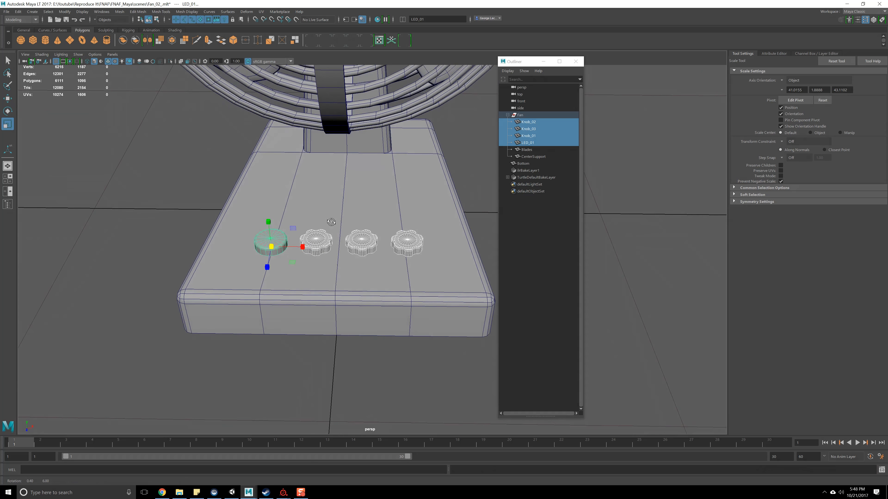
pyautogui.scroll(-3, 399, 206)
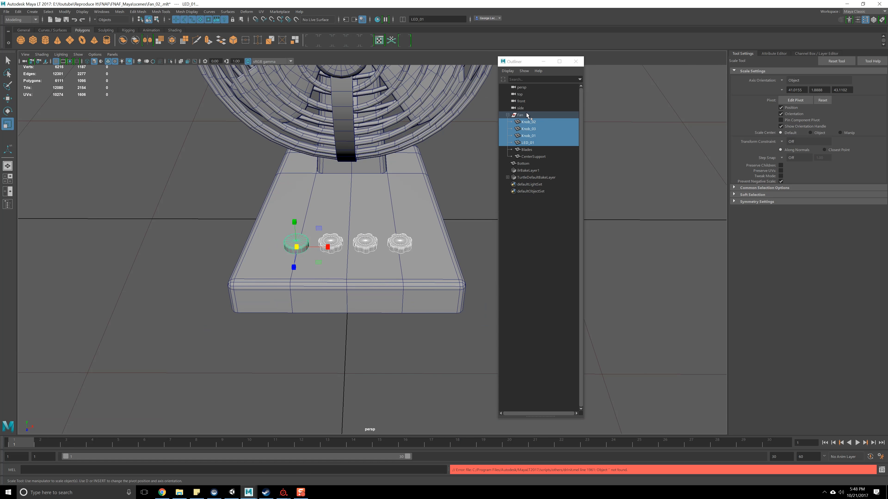
# Review the parts inside the Fan group and move the combined Bottom mesh into that group
pyautogui.click(535, 155)
pyautogui.moveTo(349, 238)
pyautogui.keyDown('alt'); pyautogui.mouseDown()
pyautogui.moveTo(412, 238)
pyautogui.moveTo(356, 245)
pyautogui.mouseUp(); pyautogui.keyUp('alt')
pyautogui.click(528, 143)
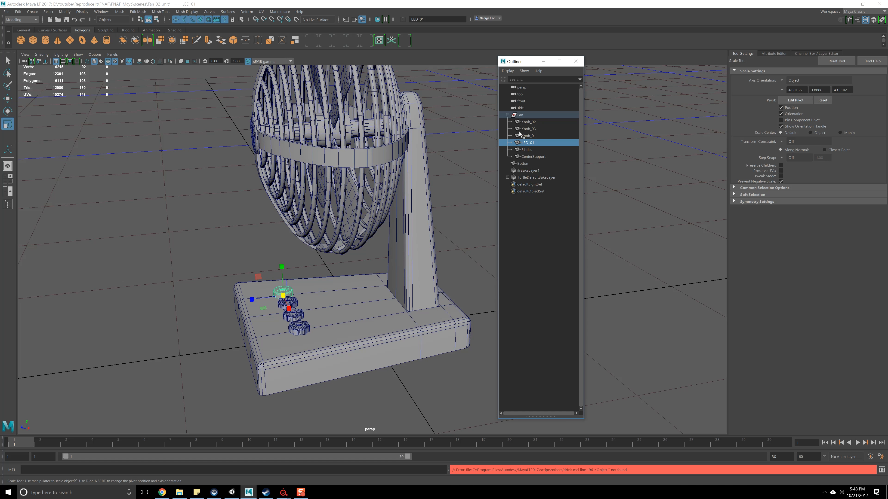
pyautogui.click(526, 121)
pyautogui.click(528, 162)
pyautogui.moveTo(527, 163); pyautogui.dragTo(523, 114, button='middle')
# Rename the combined Bottom mesh to Body and clear the selection
pyautogui.doubleClick(527, 163)
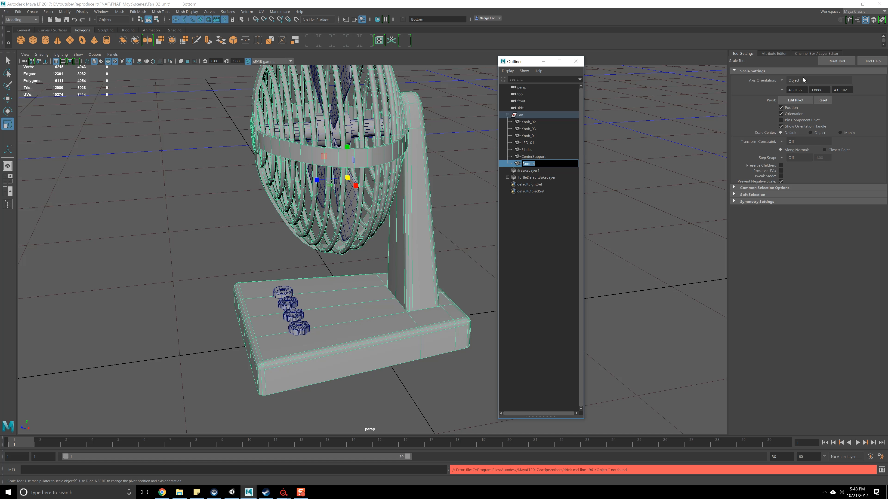
pyautogui.click(873, 19)
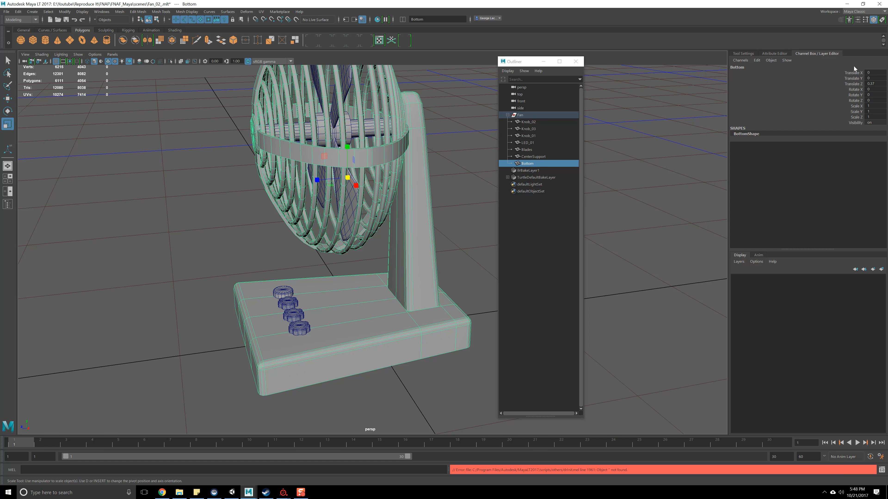
pyautogui.write('Body')
pyautogui.press('Return')
pyautogui.click(17, 11)
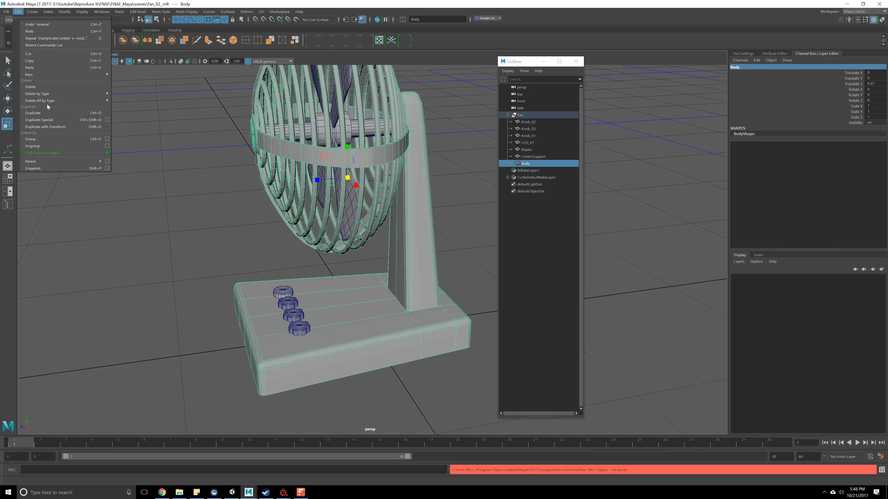
pyautogui.click(175, 135)
pyautogui.keyDown('alt'); pyautogui.moveTo(174, 135); pyautogui.dragTo(231, 27); pyautogui.keyUp('alt')
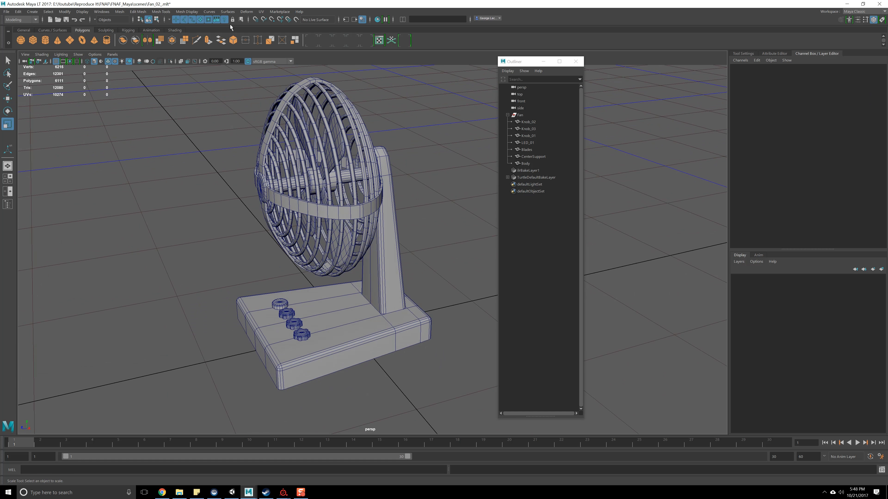
# Open the UV Editor beside the model and show the UV layout of the Body mesh
pyautogui.click(261, 11)
pyautogui.click(279, 29)
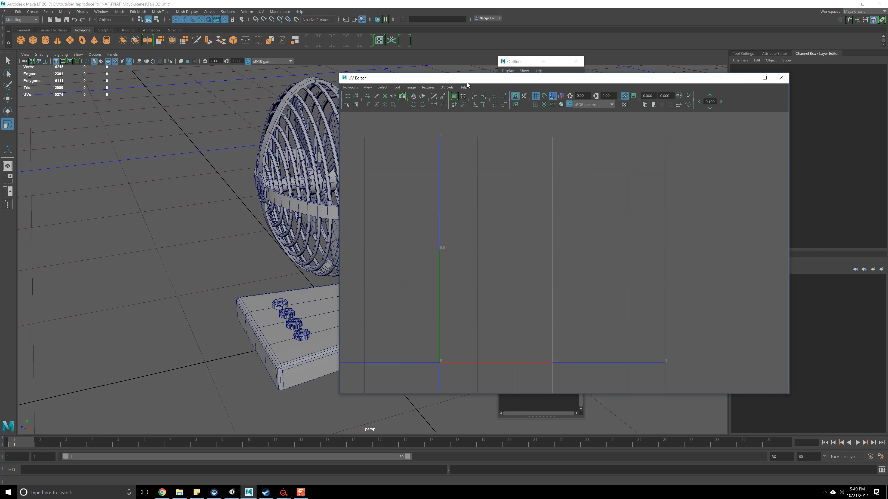
pyautogui.moveTo(467, 83); pyautogui.dragTo(599, 71)
pyautogui.keyDown('alt'); pyautogui.moveTo(440, 135); pyautogui.dragTo(332, 147); pyautogui.keyUp('alt')
pyautogui.click(332, 198)
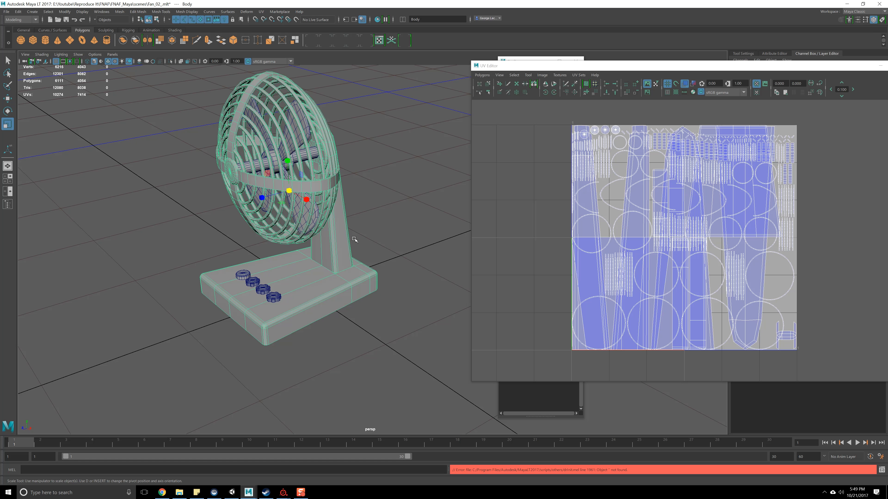
# Select all UVs of the Body mesh and move them outside the 0 to 1 UV space
pyautogui.moveTo(614, 221); pyautogui.dragTo(613, 210, button='right')
pyautogui.press('f')
pyautogui.moveTo(776, 311); pyautogui.dragTo(779, 312)
pyautogui.scroll(-3, 766, 305)
pyautogui.press('w')
pyautogui.moveTo(692, 240); pyautogui.dragTo(527, 100)
# Planar-map the fan base's faces from the Y axis, fitted to the bounding box, and move the shell out of the 0 to 1 UV space
pyautogui.keyDown('alt'); pyautogui.moveTo(382, 265); pyautogui.dragTo(334, 259); pyautogui.keyUp('alt')
pyautogui.scroll(4, 305, 241)
pyautogui.moveTo(415, 188); pyautogui.dragTo(415, 207, button='right')
pyautogui.keyDown('alt'); pyautogui.moveTo(392, 199); pyautogui.dragTo(337, 199, button='middle'); pyautogui.keyUp('alt')
pyautogui.moveTo(124, 200); pyautogui.dragTo(339, 279)
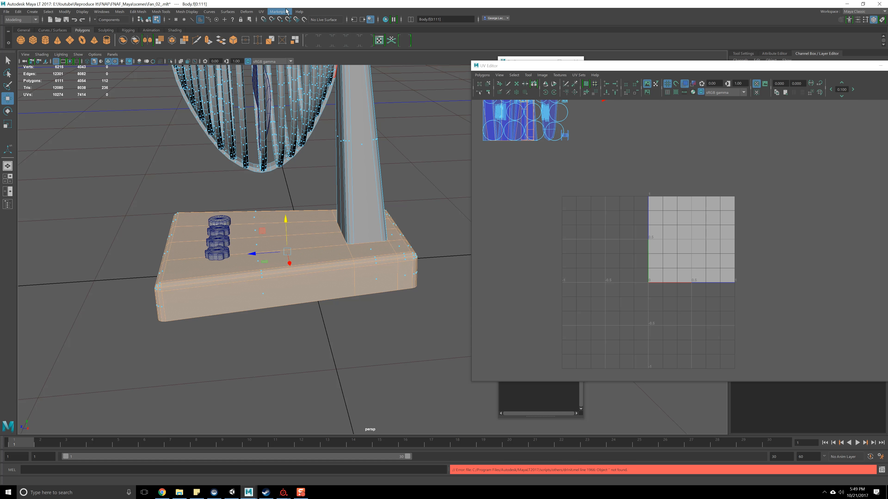
pyautogui.click(261, 12)
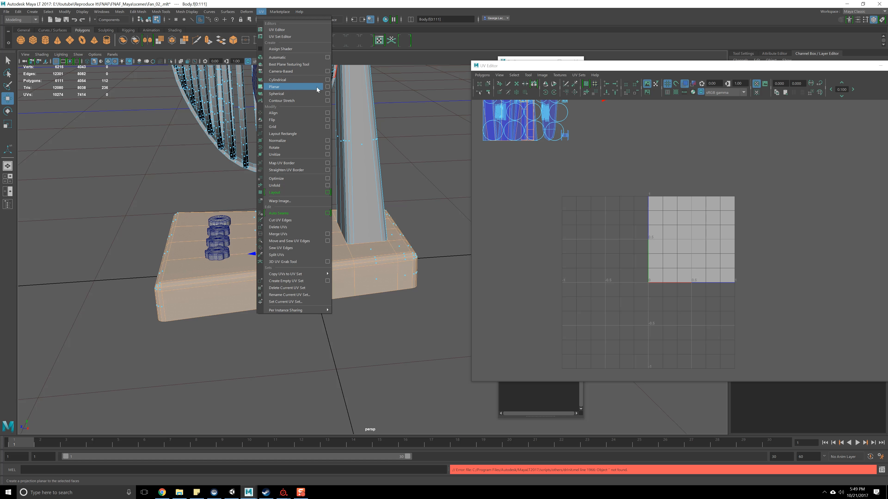
pyautogui.click(327, 87)
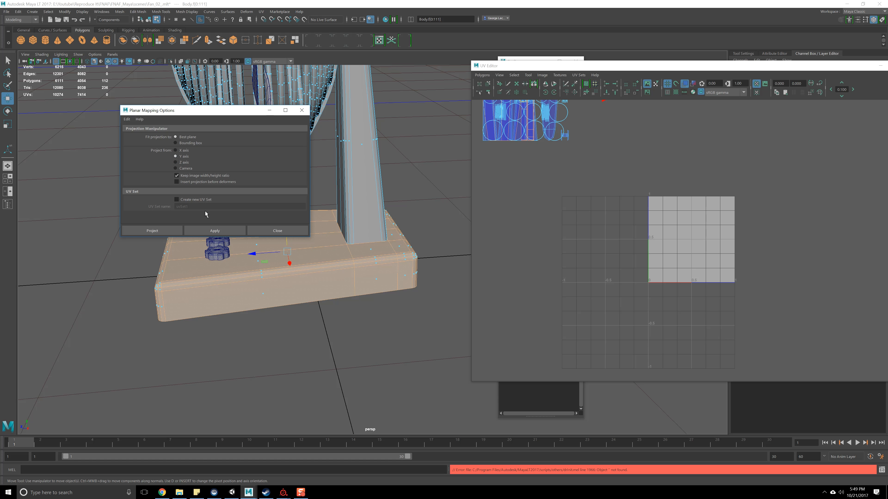
pyautogui.click(212, 231)
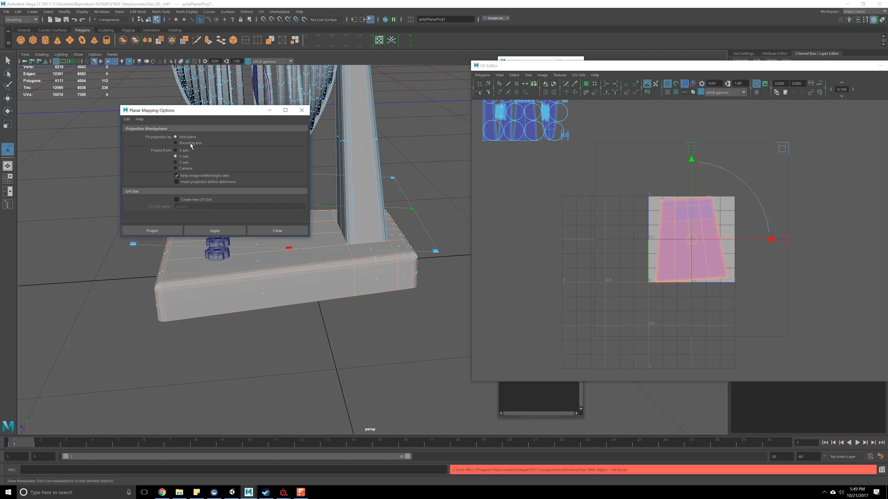
pyautogui.click(217, 230)
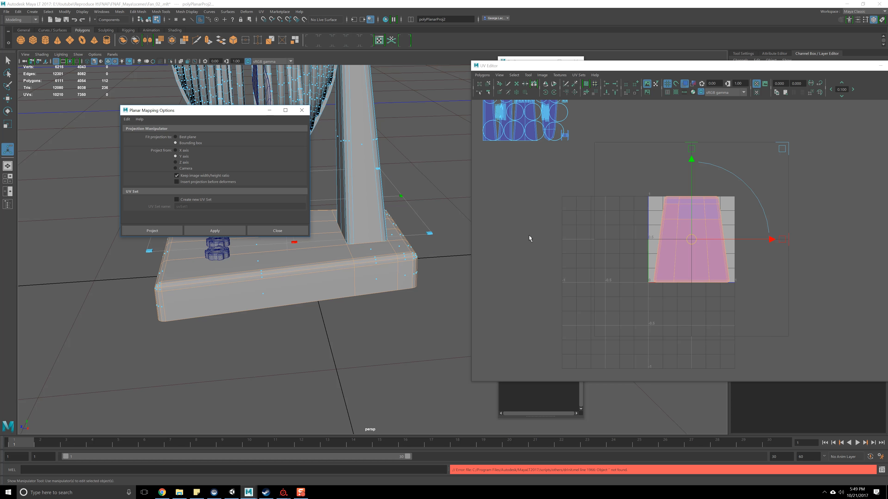
pyautogui.moveTo(740, 226); pyautogui.dragTo(580, 224)
# Planar-map the underside of the base as a separate shell and place it below the base's main shell
pyautogui.keyDown('alt'); pyautogui.moveTo(375, 268); pyautogui.dragTo(343, 283); pyautogui.keyUp('alt')
pyautogui.moveTo(350, 323)
pyautogui.keyDown('alt'); pyautogui.mouseDown()
pyautogui.moveTo(362, 284)
pyautogui.moveTo(357, 313)
pyautogui.mouseUp(); pyautogui.keyUp('alt')
pyautogui.click(225, 233)
pyautogui.keyDown('alt'); pyautogui.moveTo(571, 235); pyautogui.dragTo(541, 247, button='middle'); pyautogui.keyUp('alt')
pyautogui.moveTo(631, 235); pyautogui.dragTo(501, 327)
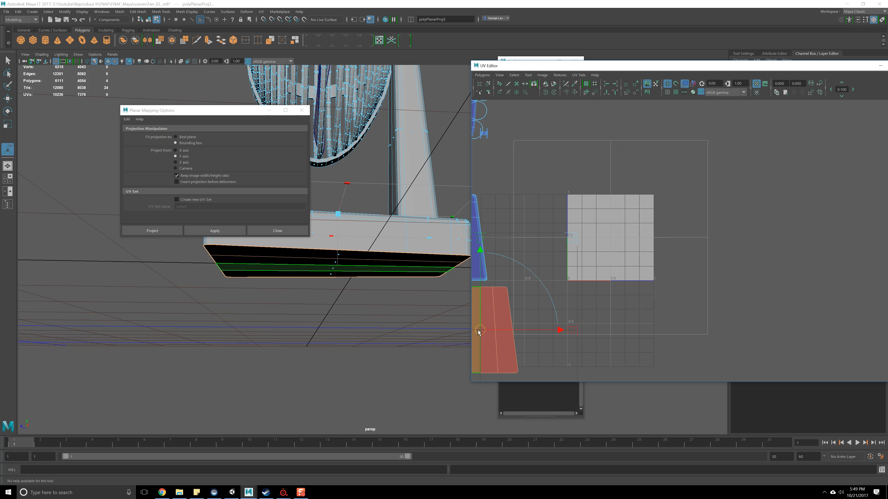
pyautogui.keyDown('alt'); pyautogui.moveTo(501, 327); pyautogui.dragTo(568, 293, button='middle'); pyautogui.keyUp('alt')
pyautogui.moveTo(570, 291); pyautogui.dragTo(533, 311)
# Select the middle vertical edge and the adjoining bevel edges at the first corner of the base
pyautogui.scroll(2, 548, 244)
pyautogui.keyDown('alt'); pyautogui.moveTo(499, 207); pyautogui.dragTo(689, 207, button='middle'); pyautogui.keyUp('alt')
pyautogui.scroll(3, 587, 228)
pyautogui.keyDown('alt'); pyautogui.moveTo(378, 263); pyautogui.dragTo(416, 297); pyautogui.keyUp('alt')
pyautogui.scroll(2, 370, 293)
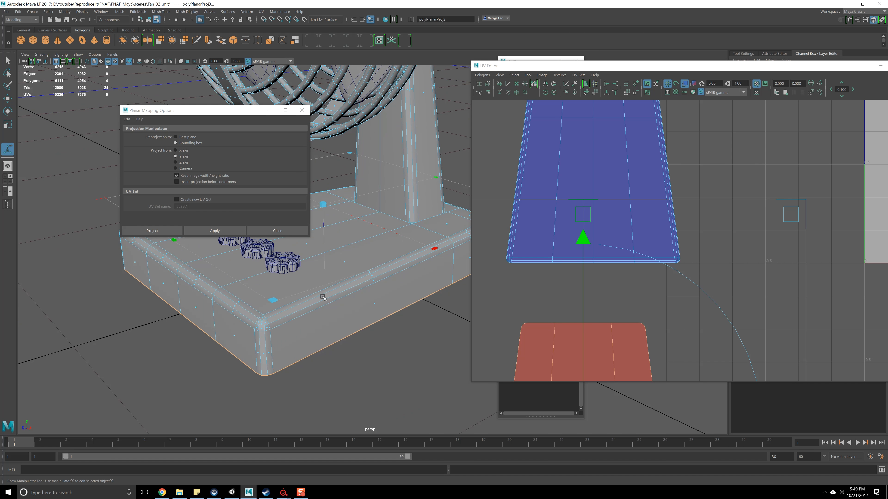
pyautogui.keyDown('alt'); pyautogui.moveTo(265, 336); pyautogui.dragTo(329, 305, button='middle'); pyautogui.keyUp('alt')
pyautogui.scroll(4, 328, 305)
pyautogui.moveTo(327, 305); pyautogui.dragTo(329, 343, button='right')
pyautogui.moveTo(325, 296); pyautogui.dragTo(326, 294, button='right')
pyautogui.keyDown('alt'); pyautogui.moveTo(326, 294); pyautogui.dragTo(328, 286); pyautogui.keyUp('alt')
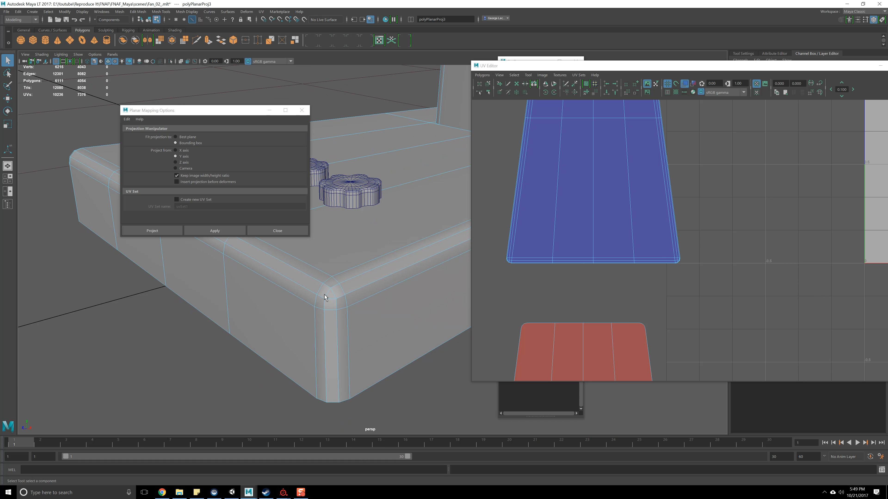
pyautogui.click(336, 335)
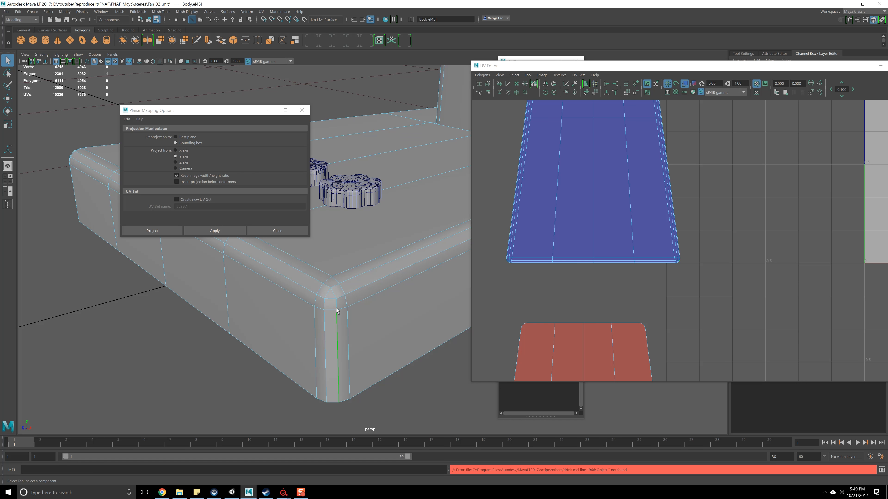
pyautogui.keyDown('shift'); pyautogui.click(335, 298); pyautogui.keyUp('shift')
# Add the matching vertical and bevel edges at the next two corners of the base to the edge selection
pyautogui.keyDown('alt'); pyautogui.moveTo(275, 325); pyautogui.dragTo(289, 314); pyautogui.keyUp('alt')
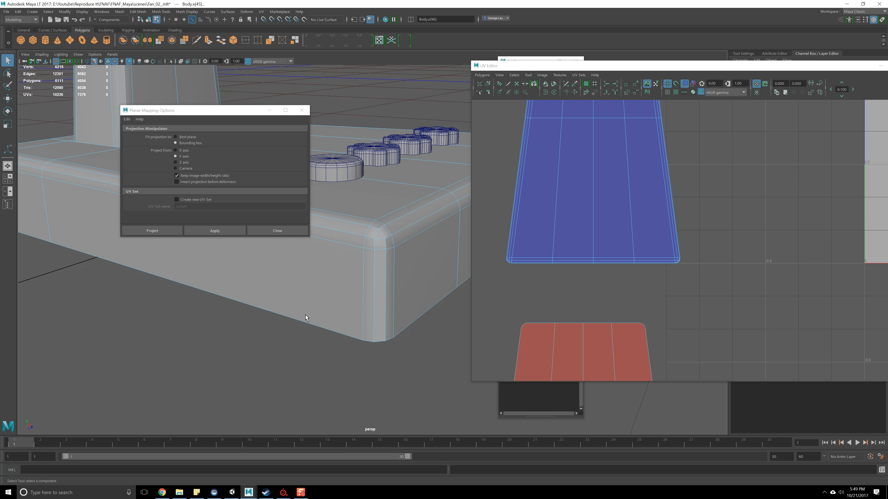
pyautogui.keyDown('shift'); pyautogui.click(377, 279); pyautogui.keyUp('shift')
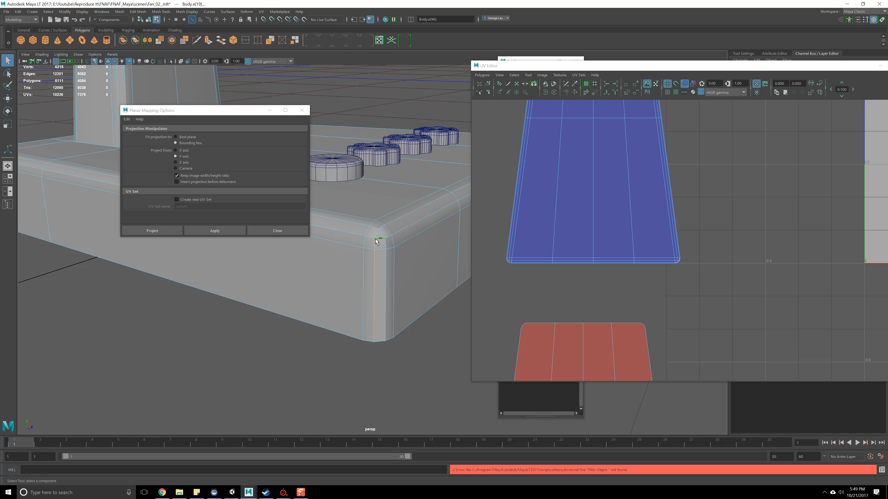
pyautogui.hotkey('ctrl', 'z')
pyautogui.keyDown('shift'); pyautogui.click(378, 248); pyautogui.keyUp('shift')
pyautogui.keyDown('alt'); pyautogui.moveTo(377, 248); pyautogui.dragTo(299, 282); pyautogui.keyUp('alt')
pyautogui.keyDown('shift'); pyautogui.click(392, 342); pyautogui.keyUp('shift')
pyautogui.keyDown('shift'); pyautogui.click(391, 324); pyautogui.keyUp('shift')
pyautogui.keyDown('shift'); pyautogui.click(392, 313); pyautogui.keyUp('shift')
# Add the fourth corner's vertical and bevel edges to the selection and cut the UVs along all selected edges
pyautogui.keyDown('alt'); pyautogui.moveTo(392, 313); pyautogui.dragTo(378, 359); pyautogui.keyUp('alt')
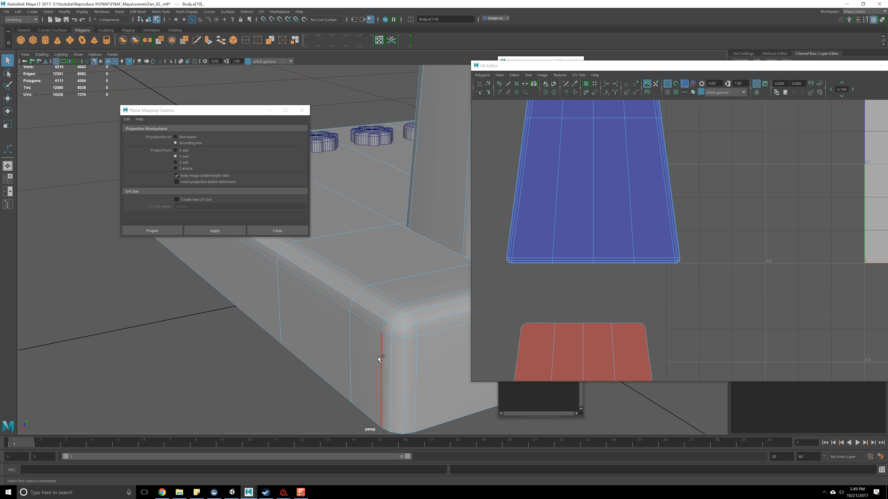
pyautogui.keyDown('shift'); pyautogui.click(403, 338); pyautogui.keyUp('shift')
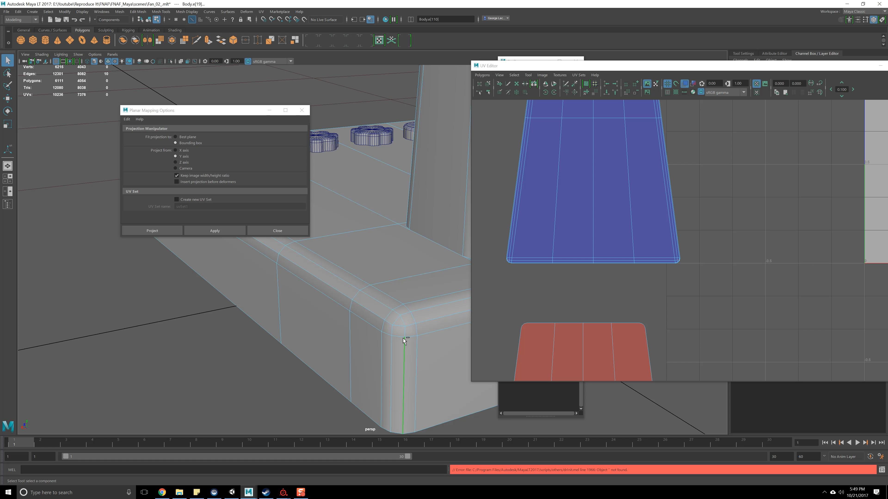
pyautogui.keyDown('shift'); pyautogui.click(402, 322); pyautogui.keyUp('shift')
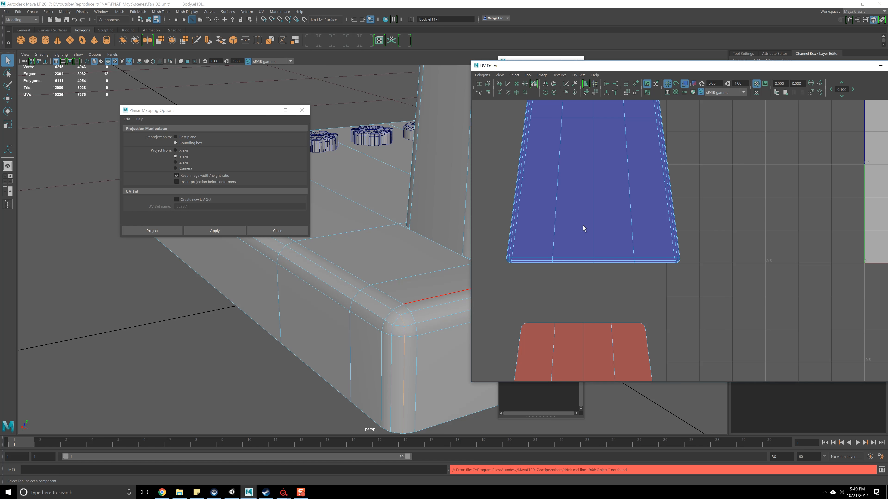
pyautogui.keyDown('alt'); pyautogui.moveTo(702, 210); pyautogui.dragTo(739, 247, button='middle'); pyautogui.keyUp('alt')
pyautogui.keyDown('shift'); pyautogui.rightClick(746, 206); pyautogui.keyUp('shift')
pyautogui.keyDown('shift'); pyautogui.moveTo(748, 206); pyautogui.dragTo(713, 206, button='right'); pyautogui.keyUp('shift')
# Select the shell holding the base's top and side faces and unfold its UVs
pyautogui.press('F8')
pyautogui.press('F8')
pyautogui.press('F8')
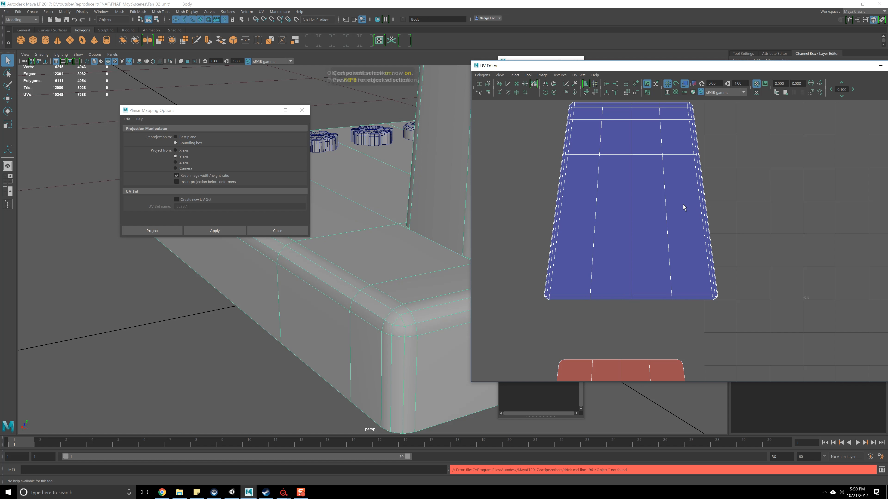
pyautogui.click(640, 193)
pyautogui.click(482, 75)
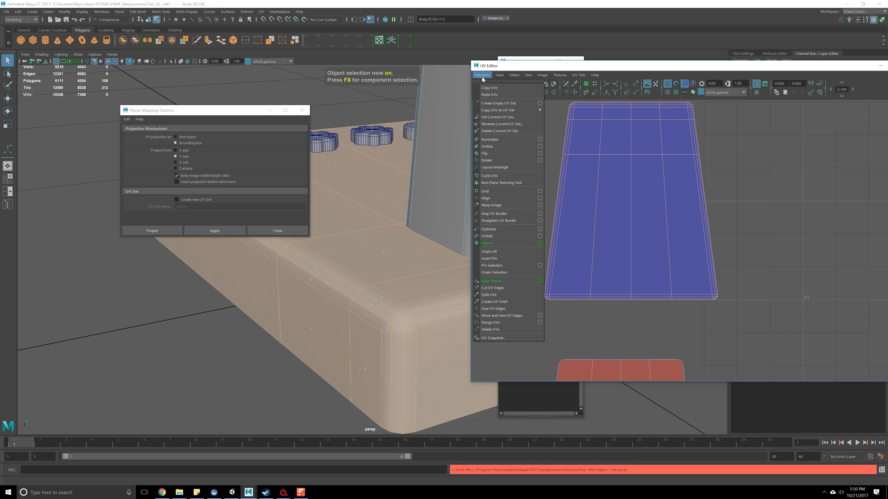
pyautogui.click(486, 236)
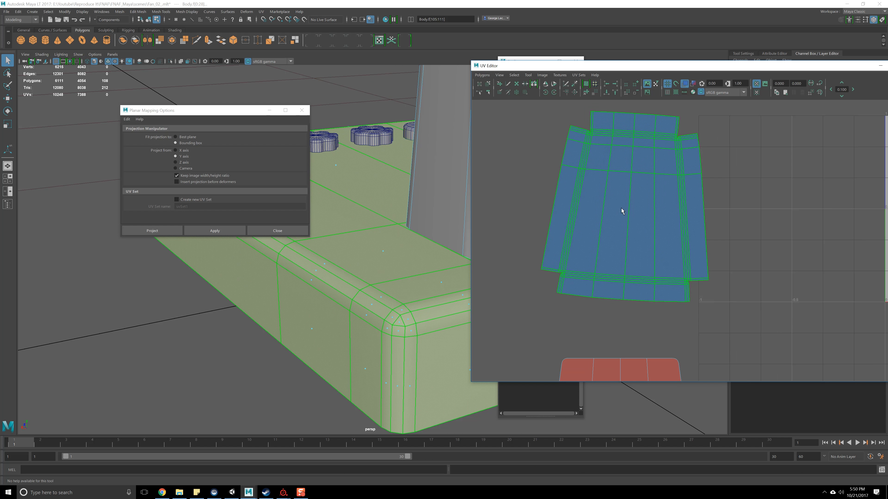
# Rotate the unfolded base shell until it stands upright and move it beside the 0 to 1 UV space
pyautogui.press('e')
pyautogui.moveTo(669, 276); pyautogui.dragTo(672, 273)
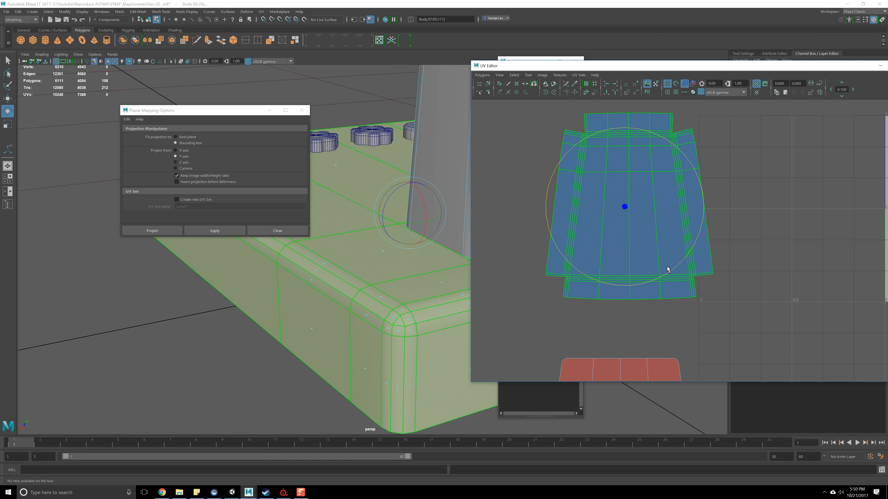
pyautogui.press('w')
pyautogui.scroll(-2, 693, 245)
pyautogui.moveTo(641, 224); pyautogui.dragTo(729, 222)
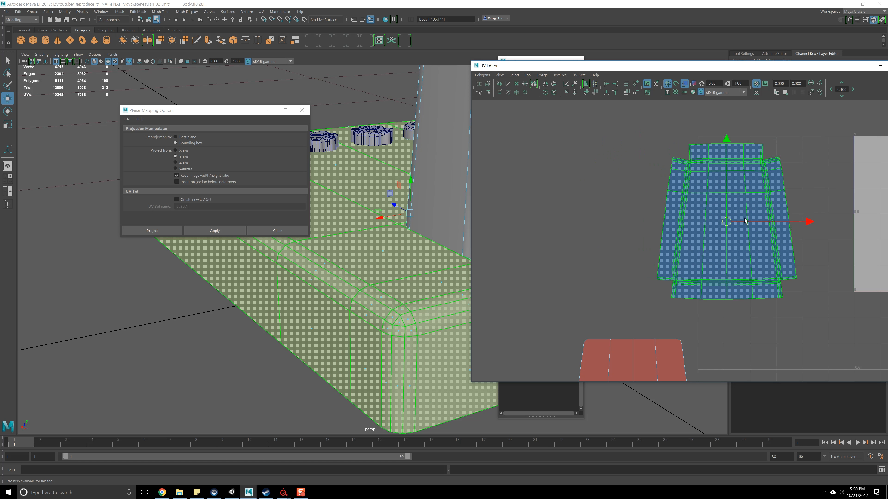
pyautogui.scroll(8, 728, 221)
pyautogui.scroll(-2, 715, 232)
pyautogui.press('e')
pyautogui.moveTo(715, 214); pyautogui.dragTo(714, 214)
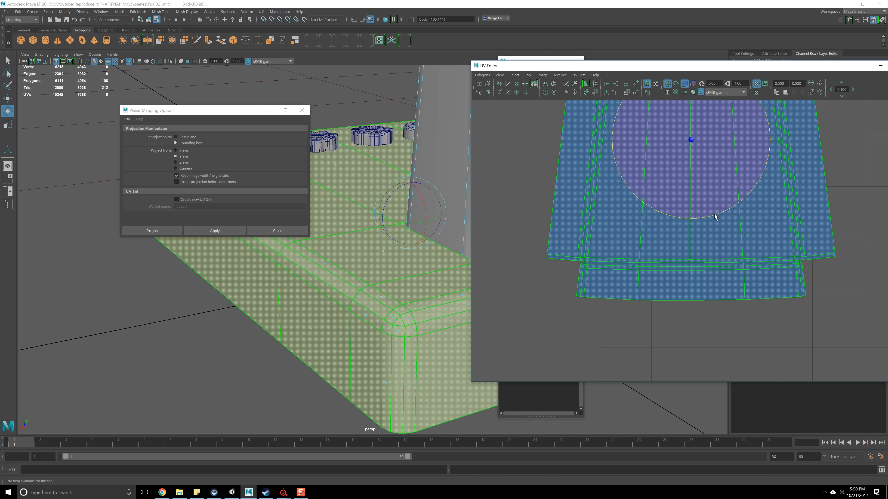
# Flip the underside shell so it faces the right way and move it beneath the unfolded base shell
pyautogui.click(667, 329)
pyautogui.scroll(-5, 668, 331)
pyautogui.keyDown('alt'); pyautogui.moveTo(664, 268); pyautogui.dragTo(656, 225, button='middle'); pyautogui.keyUp('alt')
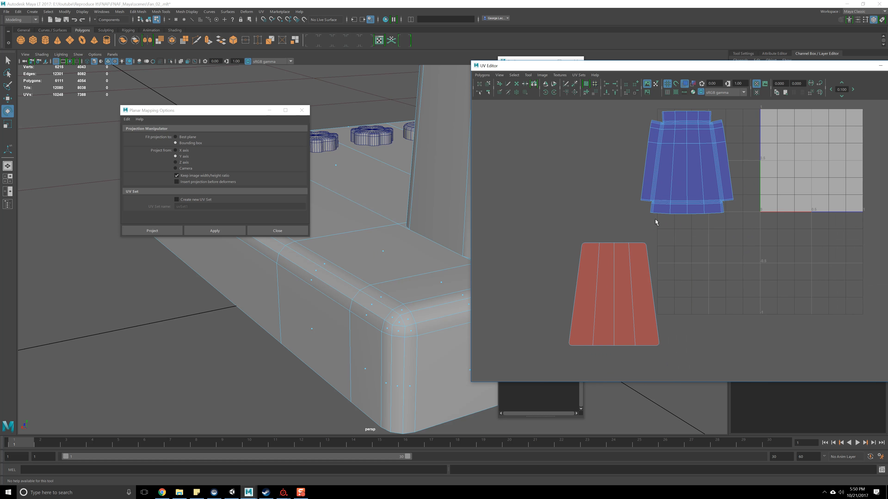
pyautogui.click(630, 281)
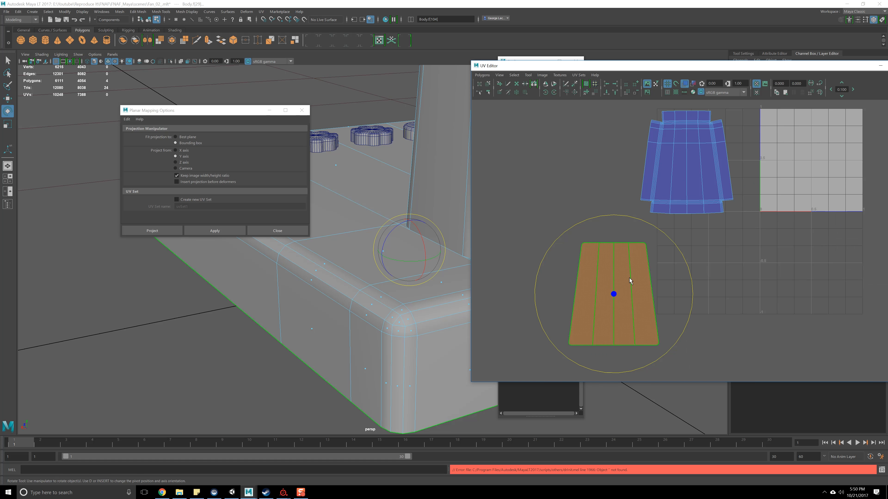
pyautogui.click(546, 85)
pyautogui.press('w')
pyautogui.moveTo(613, 294); pyautogui.dragTo(677, 276)
# Select both base shells together and move them farther away from the 0 to 1 UV space
pyautogui.keyDown('alt'); pyautogui.moveTo(688, 225); pyautogui.dragTo(599, 255, button='middle'); pyautogui.keyUp('alt')
pyautogui.scroll(-4, 598, 254)
pyautogui.moveTo(581, 163); pyautogui.dragTo(687, 308)
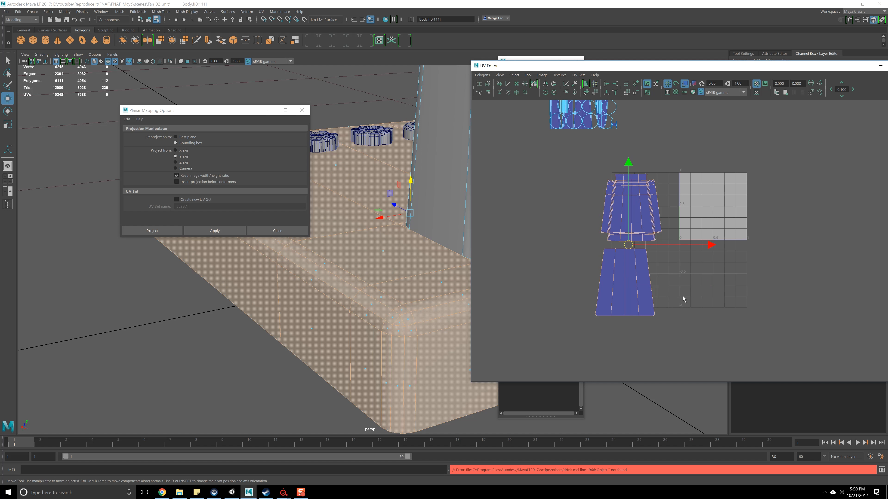
pyautogui.moveTo(632, 246); pyautogui.dragTo(562, 280)
# Return to object selection and examine the existing UV layouts of the three knobs on the base
pyautogui.scroll(-4, 540, 255)
pyautogui.keyDown('alt'); pyautogui.moveTo(320, 290); pyautogui.dragTo(416, 289); pyautogui.keyUp('alt')
pyautogui.moveTo(239, 110); pyautogui.dragTo(147, 67)
pyautogui.scroll(-1, 351, 207)
pyautogui.keyDown('alt'); pyautogui.moveTo(351, 207); pyautogui.dragTo(298, 204, button='middle'); pyautogui.keyUp('alt')
pyautogui.press('F8')
pyautogui.press('F8')
pyautogui.press('F8')
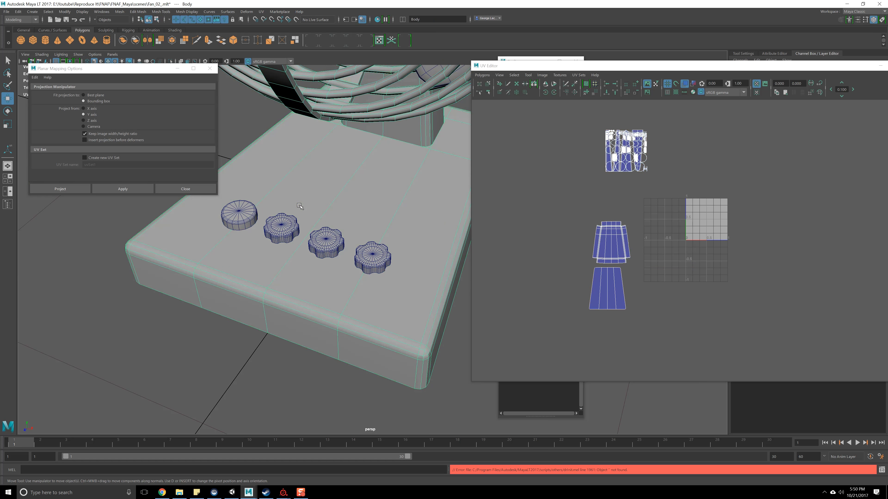
pyautogui.press('q')
pyautogui.click(379, 258)
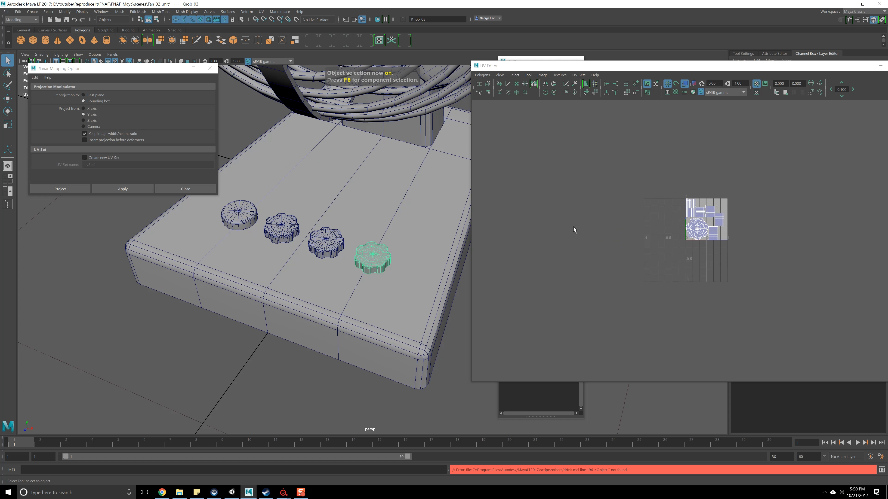
pyautogui.keyDown('alt'); pyautogui.moveTo(699, 229); pyautogui.dragTo(624, 242, button='middle'); pyautogui.keyUp('alt')
pyautogui.scroll(7, 624, 242)
pyautogui.keyDown('alt'); pyautogui.moveTo(524, 241); pyautogui.dragTo(674, 247, button='middle'); pyautogui.keyUp('alt')
pyautogui.scroll(4, 674, 247)
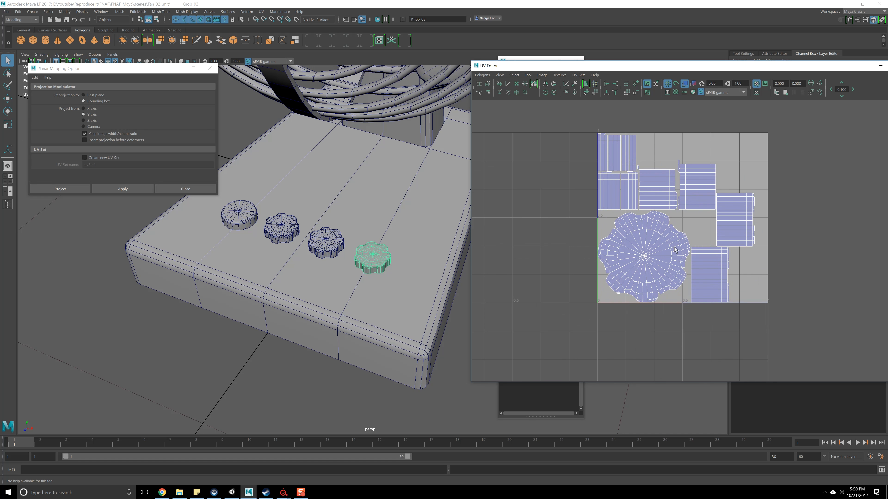
pyautogui.scroll(3, 674, 249)
pyautogui.click(323, 239)
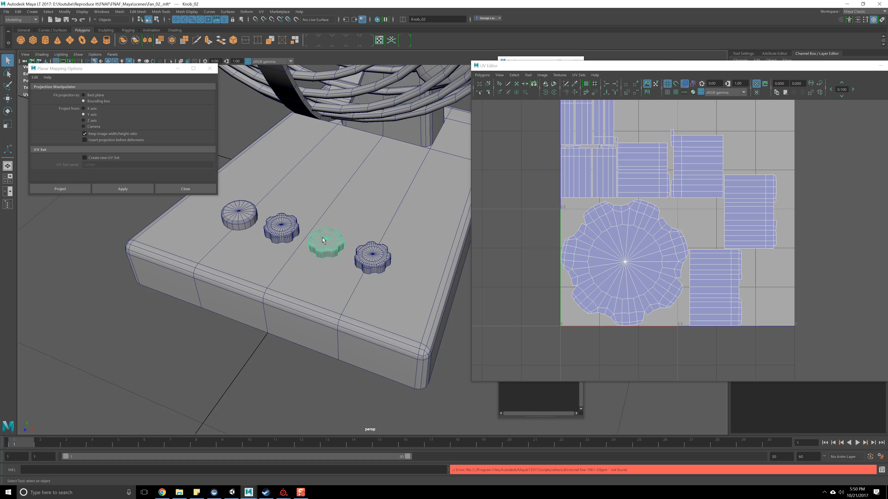
pyautogui.click(286, 232)
# Apply a cylindrical projection to LED_01 and move its shell sideways out of the 0 to 1 UV space
pyautogui.click(255, 226)
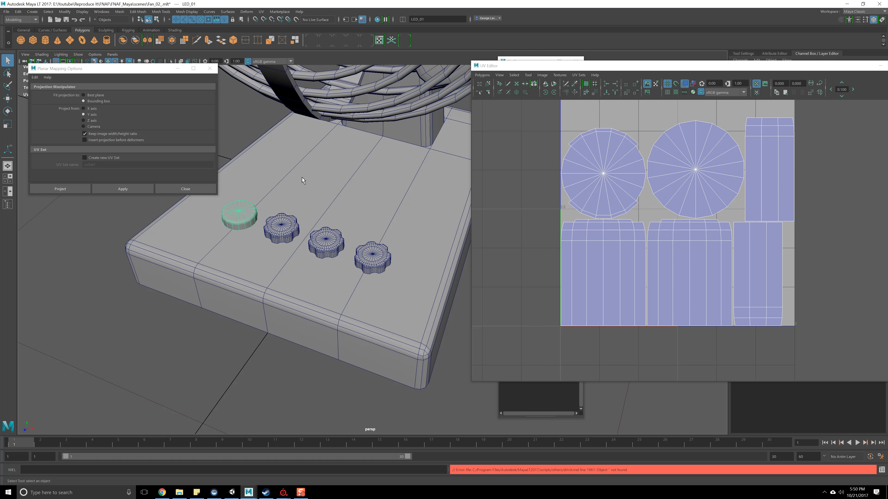
pyautogui.click(260, 11)
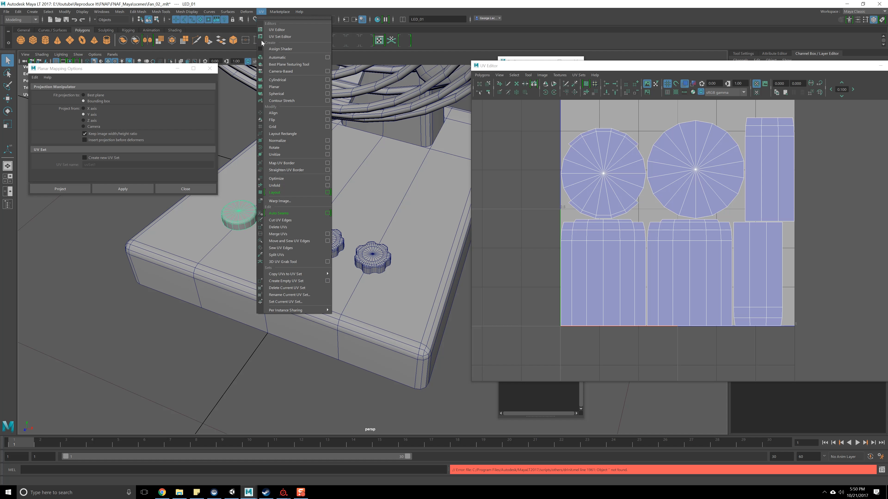
pyautogui.click(289, 80)
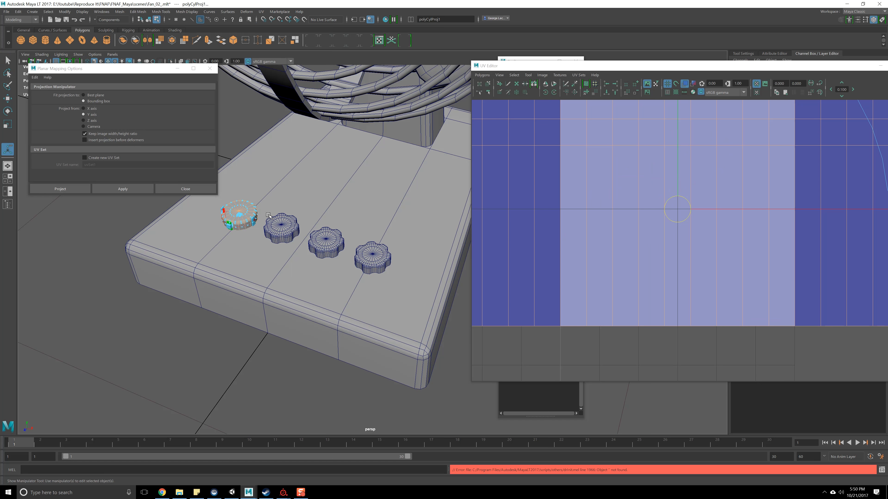
pyautogui.keyDown('alt'); pyautogui.moveTo(272, 241); pyautogui.dragTo(332, 259); pyautogui.keyUp('alt')
pyautogui.scroll(5, 328, 261)
pyautogui.keyDown('alt'); pyautogui.moveTo(238, 274); pyautogui.dragTo(289, 275, button='middle'); pyautogui.keyUp('alt')
pyautogui.keyDown('alt'); pyautogui.moveTo(271, 280); pyautogui.dragTo(365, 245); pyautogui.keyUp('alt')
pyautogui.scroll(-4, 629, 224)
pyautogui.keyDown('alt'); pyautogui.moveTo(703, 222); pyautogui.dragTo(617, 230, button='middle'); pyautogui.keyUp('alt')
pyautogui.moveTo(604, 235); pyautogui.dragTo(770, 249)
# Apply a cylindrical projection to Knob_01 and adjust its sweep to wrap all the way around the knob
pyautogui.keyDown('alt'); pyautogui.moveTo(409, 240); pyautogui.dragTo(297, 252, button='middle'); pyautogui.keyUp('alt')
pyautogui.scroll(3, 296, 251)
pyautogui.keyDown('shift'); pyautogui.click(364, 245); pyautogui.keyUp('shift')
pyautogui.press('F8')
pyautogui.scroll(-3, 351, 237)
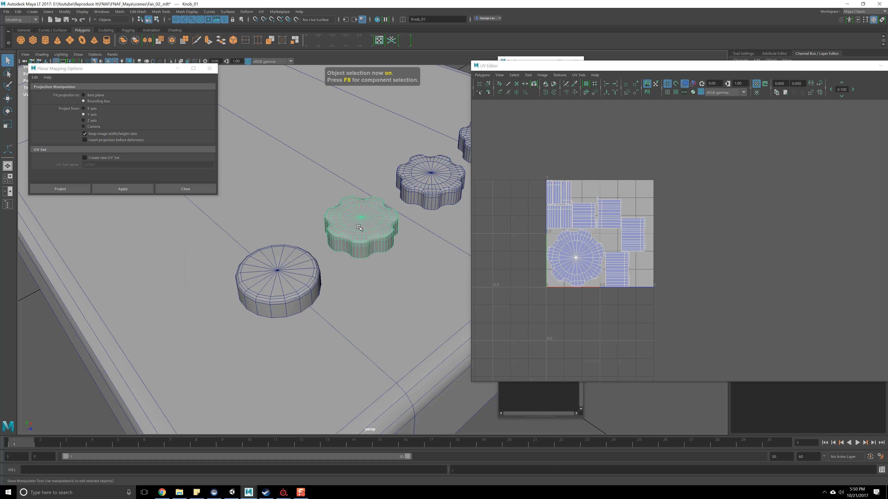
pyautogui.press('g')
pyautogui.moveTo(335, 246); pyautogui.dragTo(339, 208)
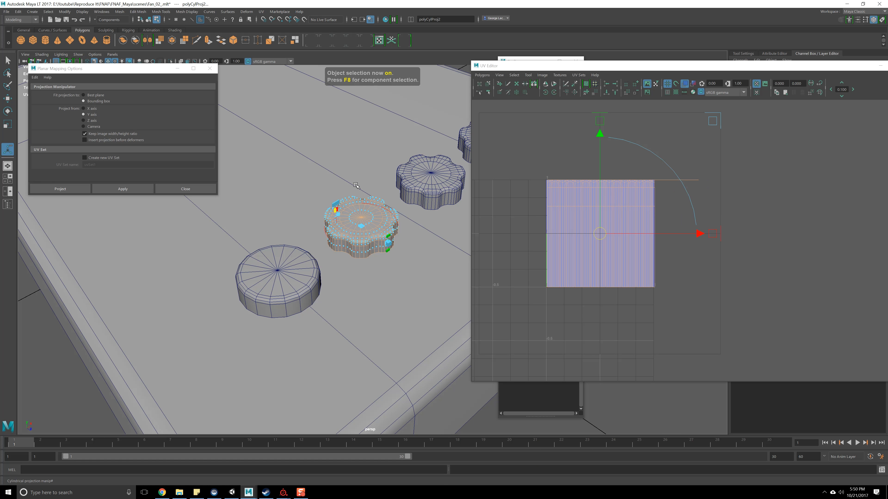
# Apply the same cylindrical projection to Knob_02 and extend its sweep fully around the knob
pyautogui.keyDown('alt'); pyautogui.moveTo(400, 166); pyautogui.dragTo(295, 222, button='middle'); pyautogui.keyUp('alt')
pyautogui.press('q')
pyautogui.press('F8')
pyautogui.click(353, 227)
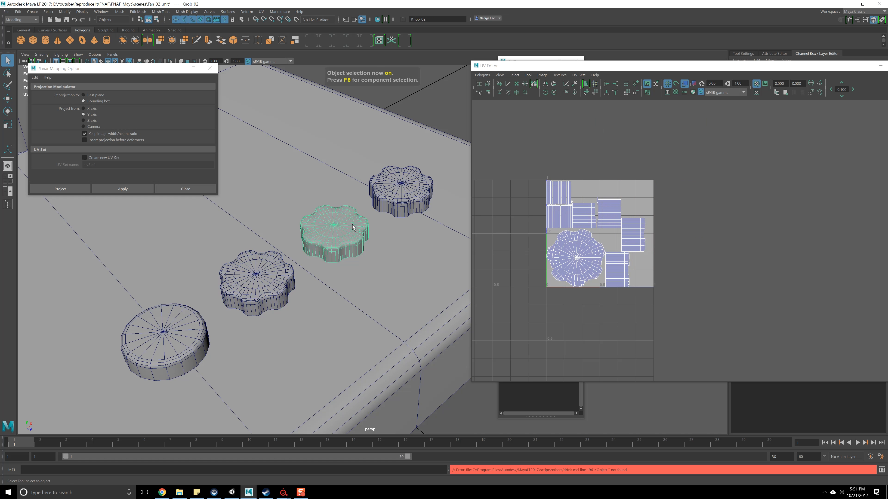
pyautogui.press('g')
pyautogui.moveTo(311, 248); pyautogui.dragTo(316, 196)
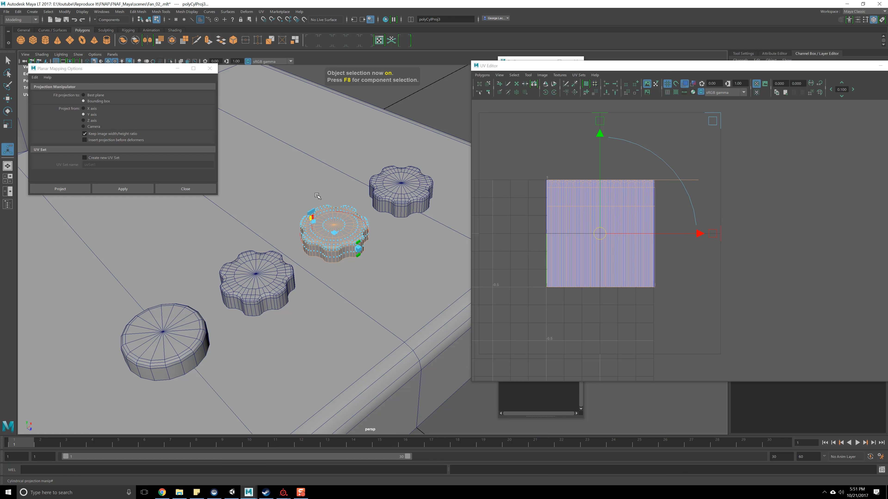
# Apply the same cylindrical projection to Knob_03 and extend its sweep fully around the knob
pyautogui.click(399, 189)
pyautogui.press('g')
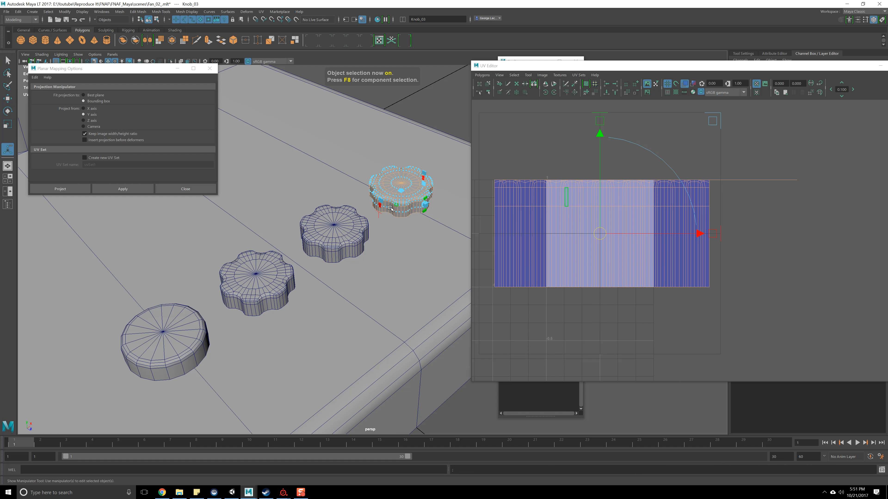
pyautogui.moveTo(378, 206); pyautogui.dragTo(352, 242)
pyautogui.keyDown('alt'); pyautogui.moveTo(352, 242); pyautogui.dragTo(348, 254, button='middle'); pyautogui.keyUp('alt')
pyautogui.keyDown('alt'); pyautogui.moveTo(347, 254); pyautogui.dragTo(378, 259, button='right'); pyautogui.keyUp('alt')
pyautogui.click(376, 274)
pyautogui.keyDown('alt'); pyautogui.moveTo(377, 271); pyautogui.dragTo(369, 273); pyautogui.keyUp('alt')
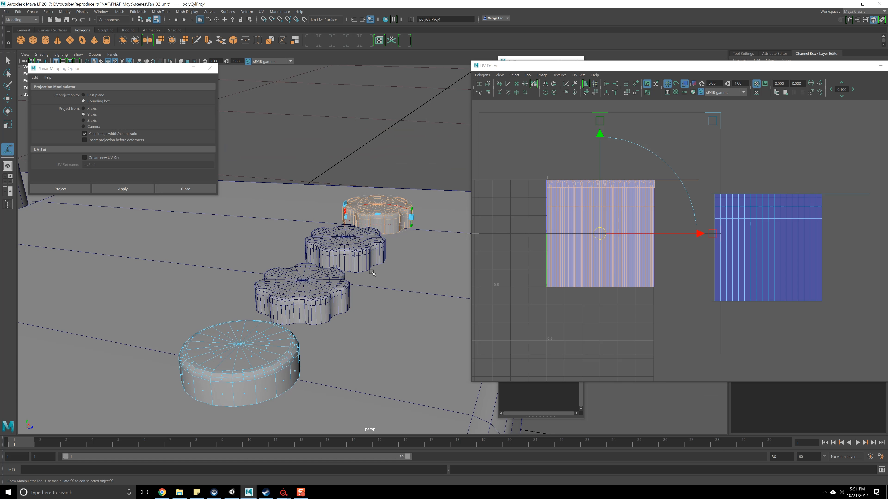
# Select LED_01's top faces, apply a planar projection from the Y axis, and move the new shell above its side shell
pyautogui.press('F8')
pyautogui.keyDown('alt'); pyautogui.moveTo(283, 310); pyautogui.dragTo(328, 271, button='middle'); pyautogui.keyUp('alt')
pyautogui.keyDown('alt'); pyautogui.moveTo(328, 271); pyautogui.dragTo(319, 274); pyautogui.keyUp('alt')
pyautogui.keyDown('alt'); pyautogui.moveTo(309, 286); pyautogui.dragTo(325, 255, button='middle'); pyautogui.keyUp('alt')
pyautogui.moveTo(313, 279); pyautogui.dragTo(315, 295, button='right')
pyautogui.click(306, 300)
pyautogui.moveTo(306, 300); pyautogui.dragTo(326, 294, button='right')
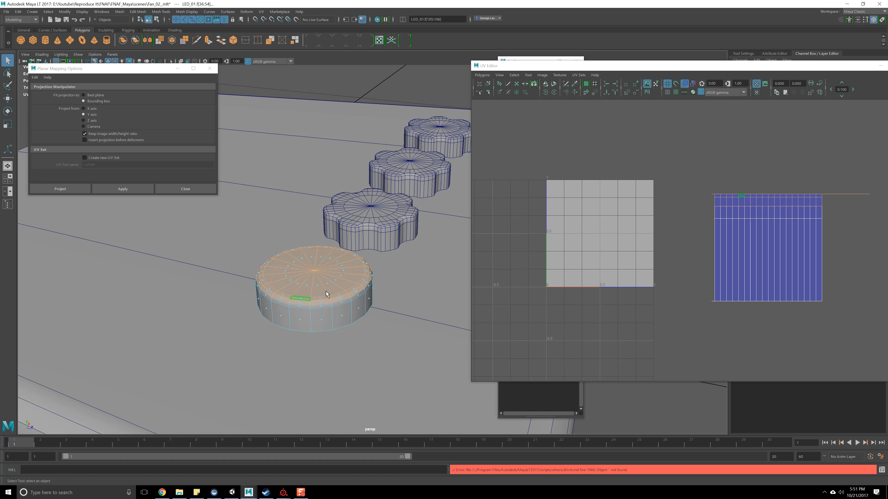
pyautogui.click(260, 11)
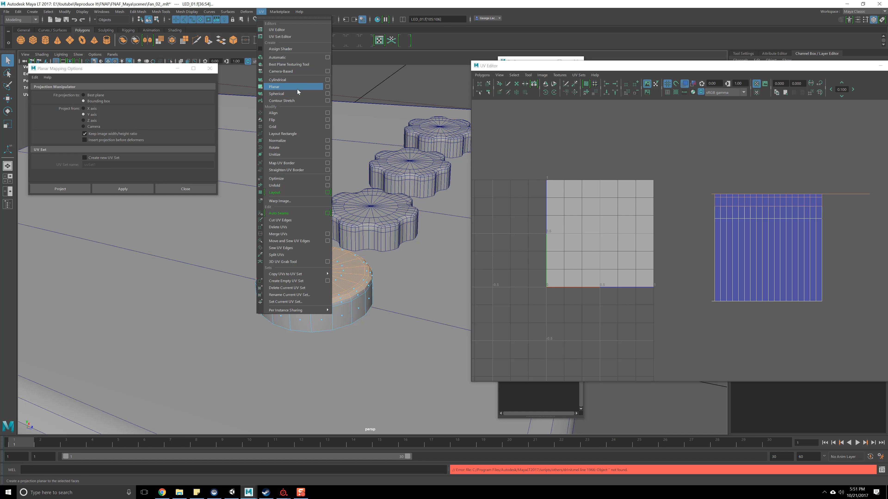
pyautogui.click(311, 85)
pyautogui.moveTo(599, 234); pyautogui.dragTo(723, 142)
# Turn on X-Ray shading in the perspective view and examine LED_01 from the side
pyautogui.keyDown('alt'); pyautogui.moveTo(352, 252); pyautogui.dragTo(348, 311, button='middle'); pyautogui.keyUp('alt')
pyautogui.scroll(5, 348, 311)
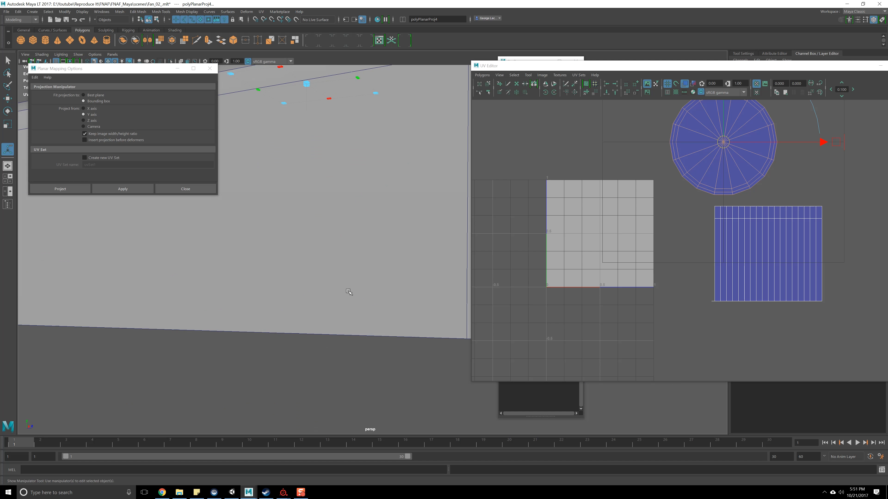
pyautogui.click(42, 54)
pyautogui.click(37, 126)
pyautogui.moveTo(295, 241)
pyautogui.keyDown('alt'); pyautogui.mouseDown()
pyautogui.moveTo(276, 208)
pyautogui.moveTo(291, 205)
pyautogui.moveTo(283, 253)
pyautogui.moveTo(268, 246)
pyautogui.mouseUp(); pyautogui.keyUp('alt')
pyautogui.moveTo(386, 274); pyautogui.dragTo(382, 268)
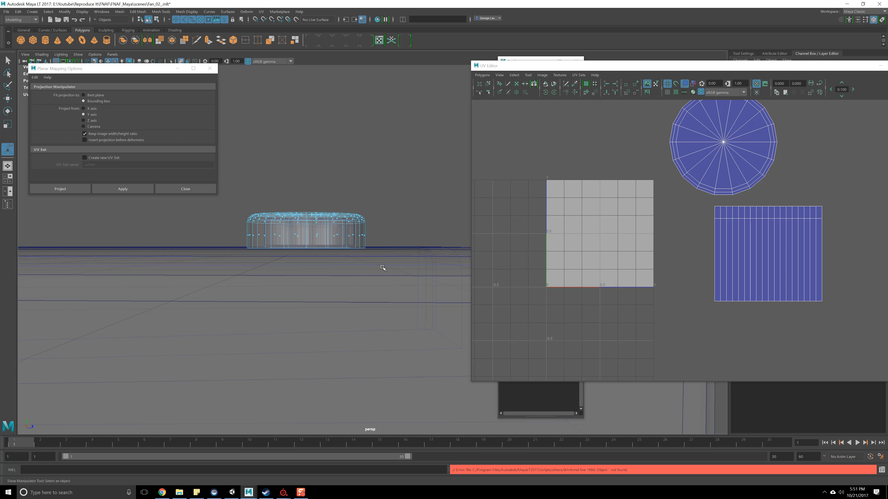
pyautogui.keyDown('alt'); pyautogui.moveTo(355, 225); pyautogui.dragTo(287, 312); pyautogui.keyUp('alt')
# Select Knob_01 and turn X-Ray shading back off
pyautogui.click(287, 312)
pyautogui.keyDown('alt'); pyautogui.moveTo(330, 341); pyautogui.dragTo(376, 338, button='middle'); pyautogui.keyUp('alt')
pyautogui.moveTo(337, 311); pyautogui.dragTo(362, 345, button='right')
pyautogui.keyDown('alt'); pyautogui.moveTo(362, 345); pyautogui.dragTo(355, 345); pyautogui.keyUp('alt')
pyautogui.scroll(-4, 356, 344)
pyautogui.press('F8')
pyautogui.press('F8')
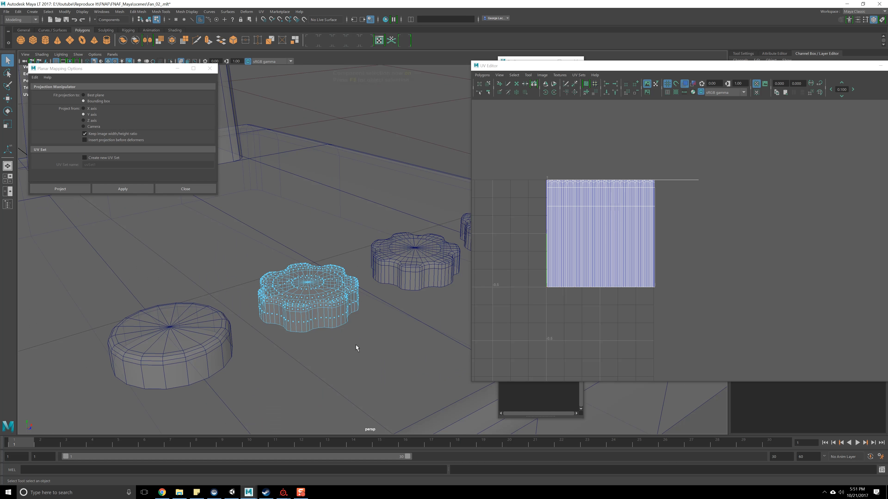
pyautogui.scroll(5, 333, 309)
pyautogui.keyDown('alt'); pyautogui.moveTo(196, 309); pyautogui.dragTo(344, 293, button='middle'); pyautogui.keyUp('alt')
pyautogui.scroll(-5, 344, 292)
pyautogui.keyDown('alt'); pyautogui.moveTo(339, 276); pyautogui.dragTo(306, 320); pyautogui.keyUp('alt')
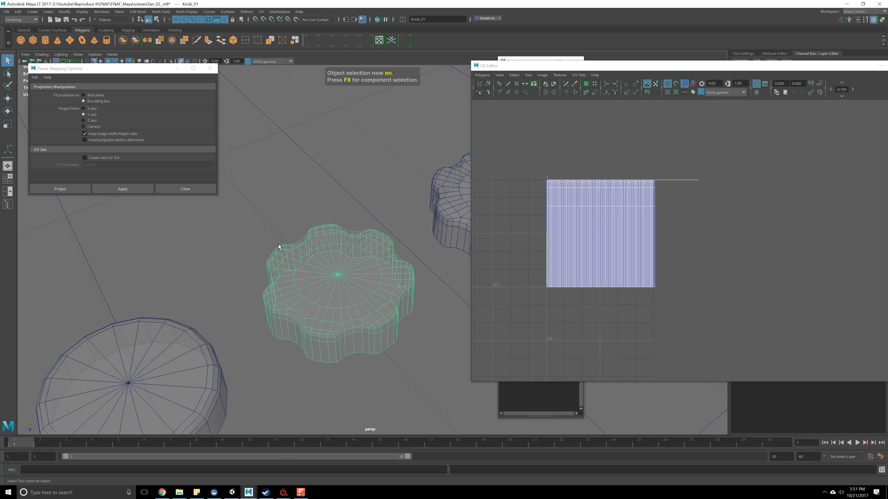
pyautogui.click(42, 54)
pyautogui.click(63, 125)
# Try selecting Knob_01's top faces by picking a face loop and extending the selection across the cap
pyautogui.moveTo(311, 274); pyautogui.dragTo(310, 292, button='right')
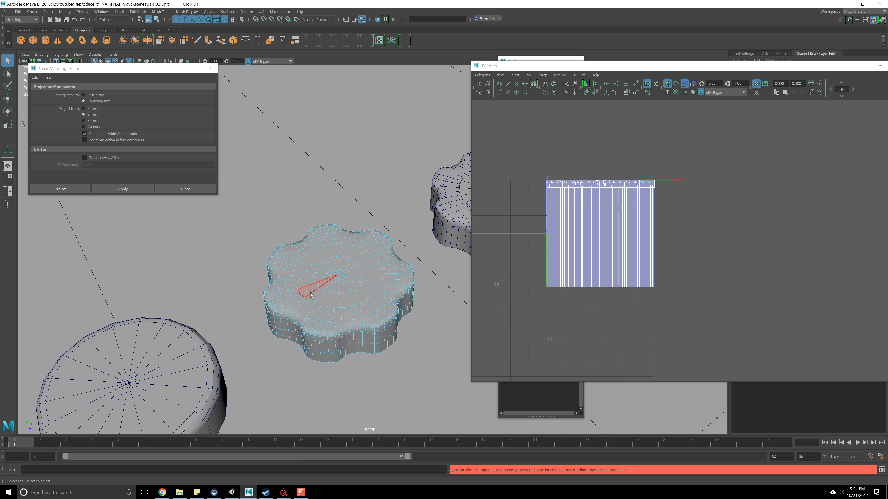
pyautogui.keyDown('shift'); pyautogui.doubleClick(288, 261); pyautogui.keyUp('shift')
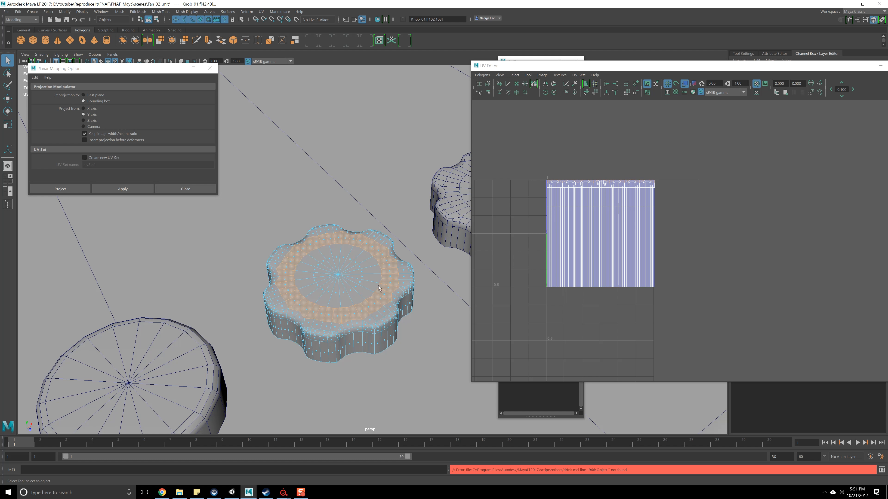
pyautogui.keyDown('ctrl'); pyautogui.rightClick(337, 275); pyautogui.keyUp('ctrl')
pyautogui.click(361, 269)
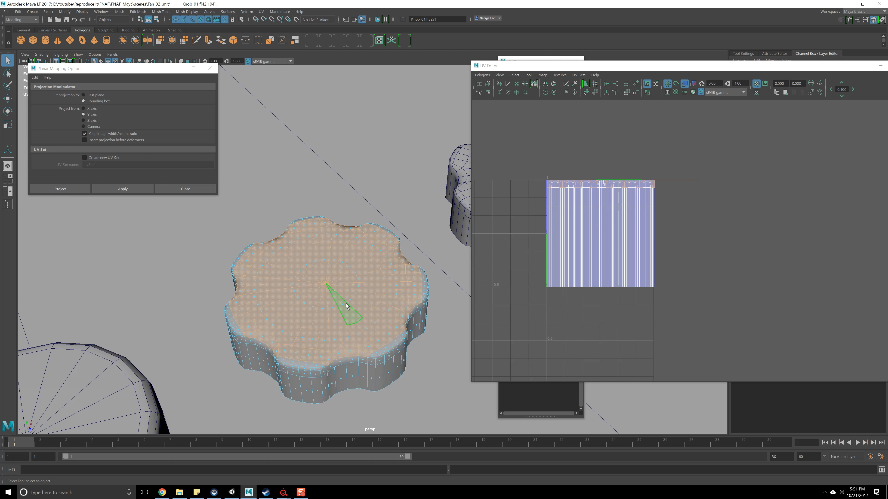
pyautogui.scroll(5, 345, 303)
pyautogui.keyDown('alt'); pyautogui.moveTo(349, 297); pyautogui.dragTo(343, 290); pyautogui.keyUp('alt')
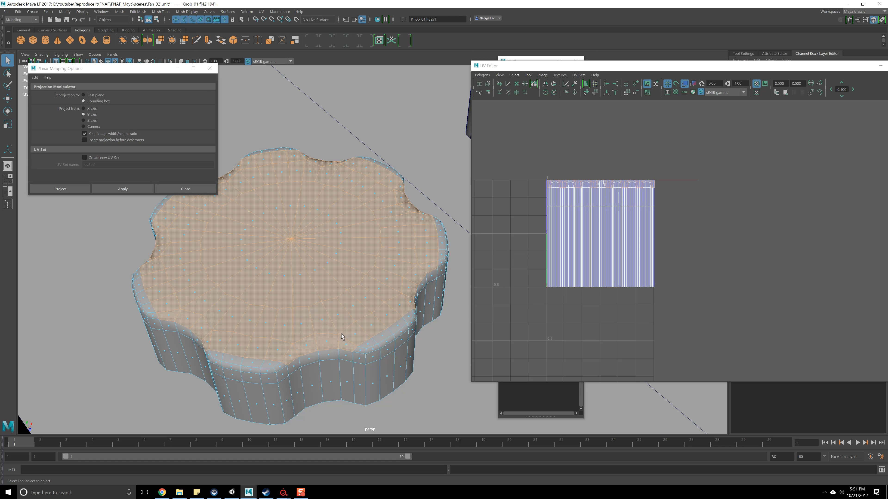
# In the front view, select all of Knob_01's top faces and apply a planar projection from the Y axis
pyautogui.scroll(-5, 341, 337)
pyautogui.press('space')
pyautogui.press('space')
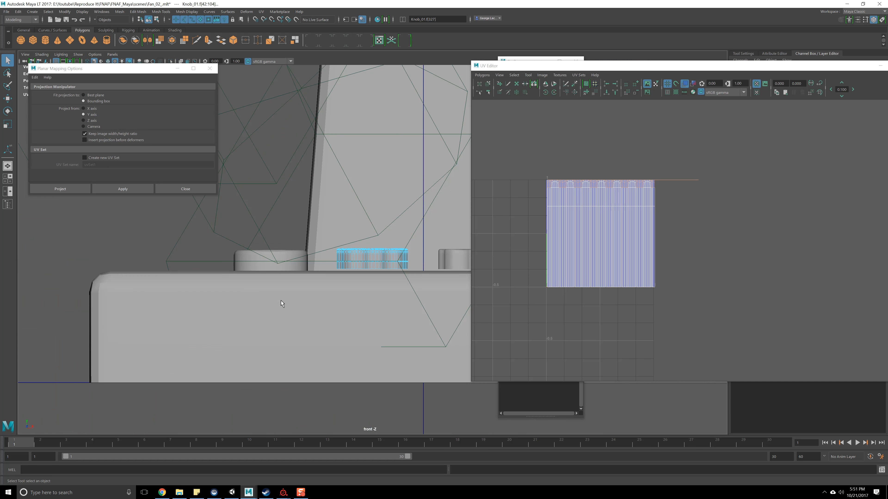
pyautogui.keyDown('alt'); pyautogui.moveTo(304, 326); pyautogui.dragTo(355, 412, button='right'); pyautogui.keyUp('alt')
pyautogui.keyDown('alt'); pyautogui.moveTo(319, 271); pyautogui.dragTo(260, 301, button='middle'); pyautogui.keyUp('alt')
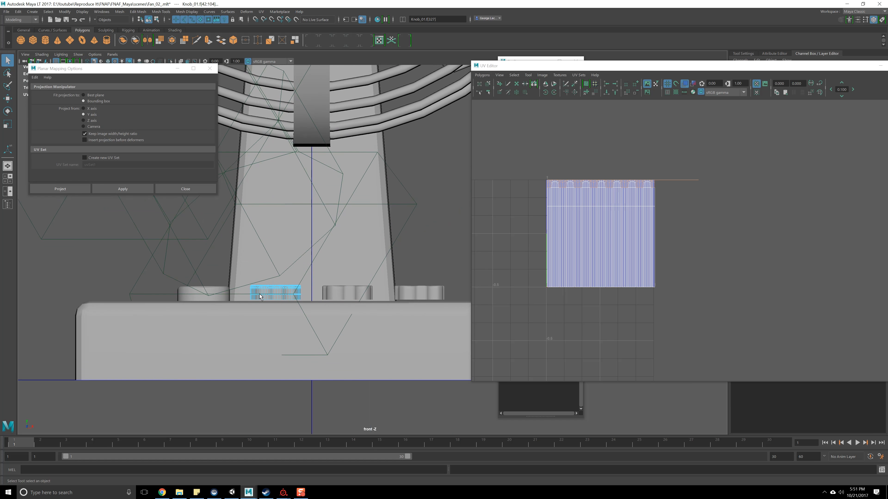
pyautogui.keyDown('alt'); pyautogui.moveTo(260, 301); pyautogui.dragTo(395, 424, button='right'); pyautogui.keyUp('alt')
pyautogui.keyDown('alt'); pyautogui.moveTo(170, 315); pyautogui.dragTo(255, 284, button='middle'); pyautogui.keyUp('alt')
pyautogui.keyDown('alt'); pyautogui.moveTo(255, 283); pyautogui.dragTo(392, 416, button='right'); pyautogui.keyUp('alt')
pyautogui.keyDown('alt'); pyautogui.moveTo(252, 366); pyautogui.dragTo(283, 277, button='middle'); pyautogui.keyUp('alt')
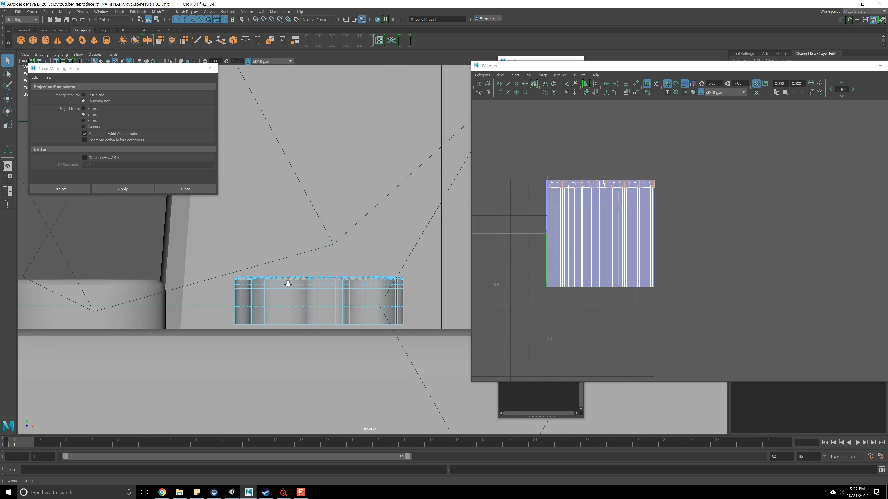
pyautogui.keyDown('alt'); pyautogui.moveTo(284, 277); pyautogui.dragTo(175, 303, button='right'); pyautogui.keyUp('alt')
pyautogui.moveTo(445, 302); pyautogui.dragTo(445, 303)
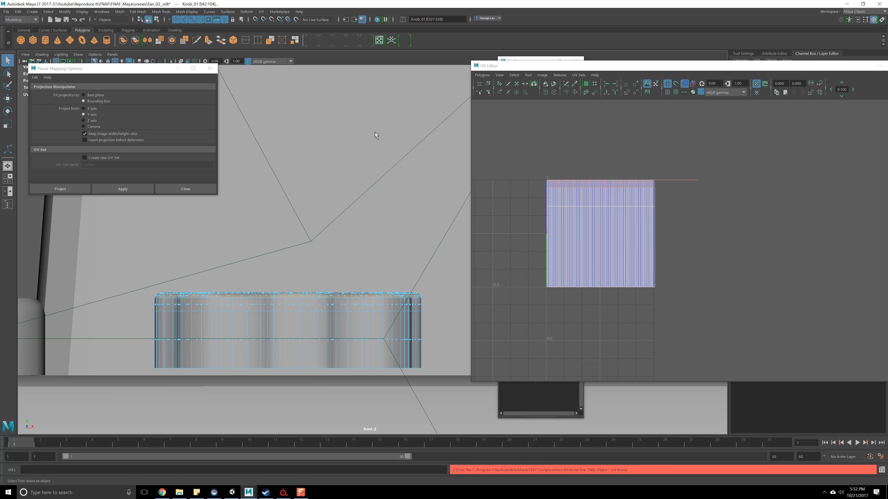
pyautogui.click(261, 11)
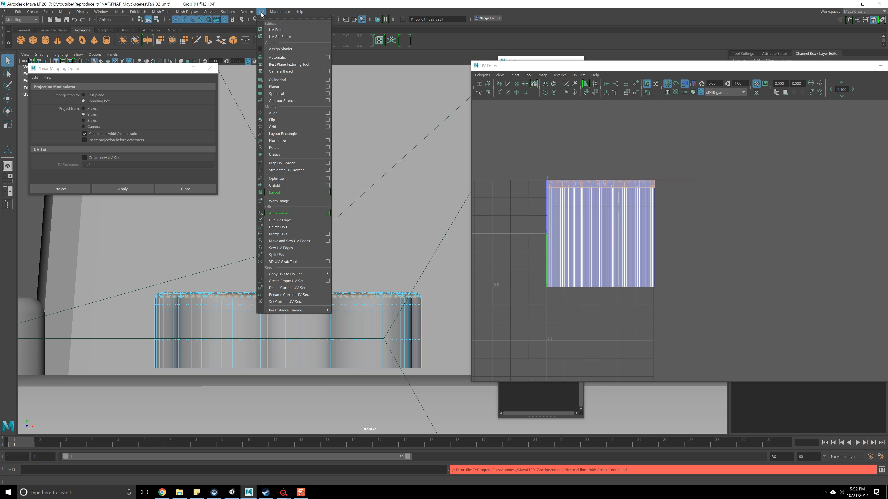
pyautogui.click(291, 86)
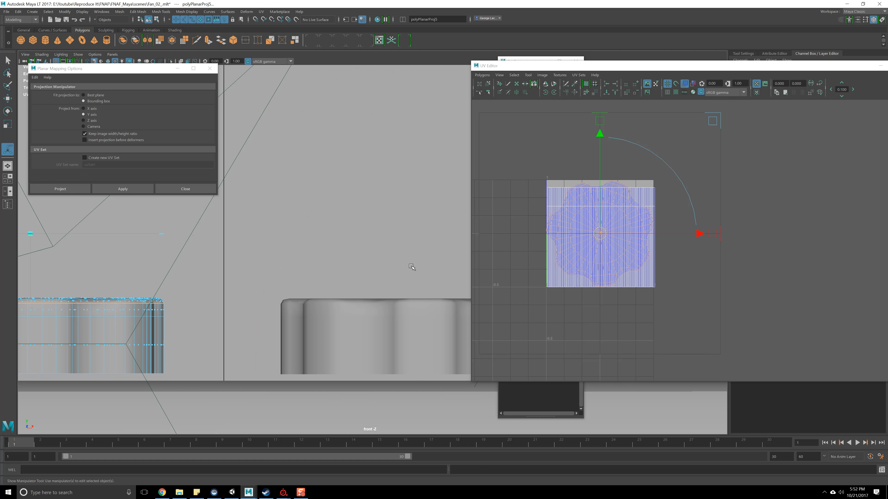
# Select Knob_02's top faces in the front view and repeat the planar projection on them
pyautogui.keyDown('alt'); pyautogui.moveTo(411, 267); pyautogui.dragTo(291, 262, button='middle'); pyautogui.keyUp('alt')
pyautogui.press('F8')
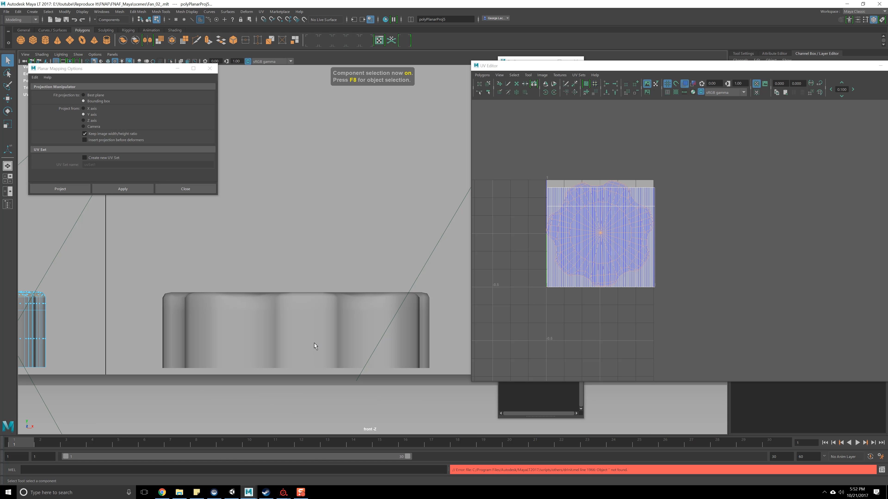
pyautogui.click(313, 322)
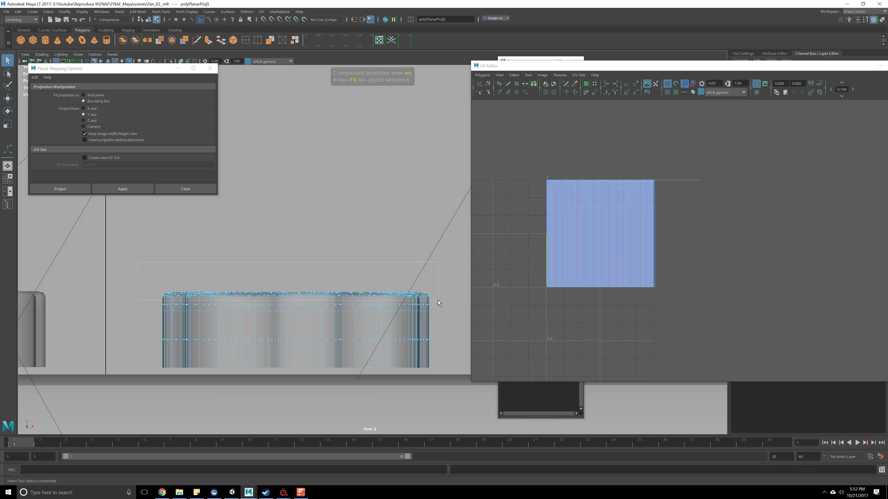
pyautogui.press('g')
# Repeat the planar projection on Knob_03's top faces and move its shell sideways out of the 0 to 1 UV space
pyautogui.keyDown('alt'); pyautogui.moveTo(408, 276); pyautogui.dragTo(207, 262, button='middle'); pyautogui.keyUp('alt')
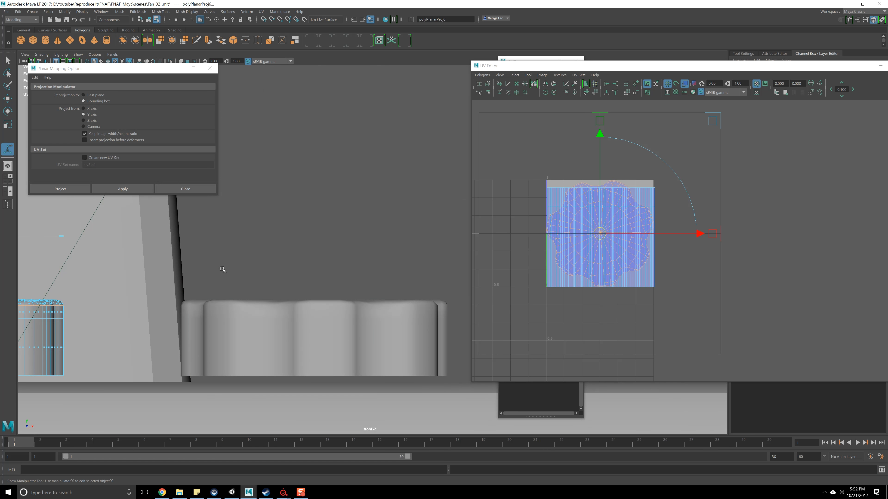
pyautogui.click(307, 328)
pyautogui.press('q')
pyautogui.moveTo(144, 266); pyautogui.dragTo(459, 308)
pyautogui.keyDown('alt'); pyautogui.moveTo(446, 394); pyautogui.dragTo(168, 349, button='middle'); pyautogui.keyUp('alt')
pyautogui.press('g')
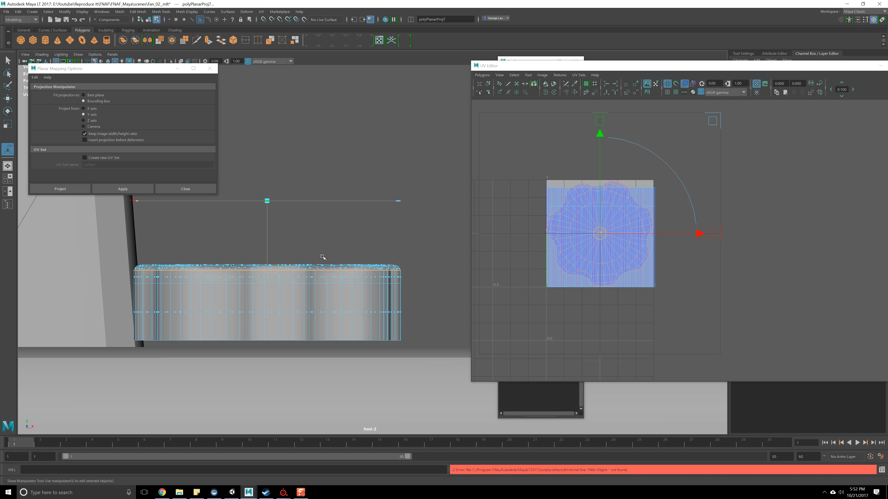
pyautogui.keyDown('alt'); pyautogui.moveTo(322, 257); pyautogui.dragTo(327, 257, button='middle'); pyautogui.keyUp('alt')
pyautogui.moveTo(601, 233); pyautogui.dragTo(749, 227)
# Return to object selection and hide the large wireframe objects overlapping the fan in the front view
pyautogui.scroll(-15, 350, 289)
pyautogui.keyDown('alt'); pyautogui.moveTo(307, 281); pyautogui.dragTo(176, 289, button='middle'); pyautogui.keyUp('alt')
pyautogui.scroll(3, 386, 290)
pyautogui.scroll(6, 348, 286)
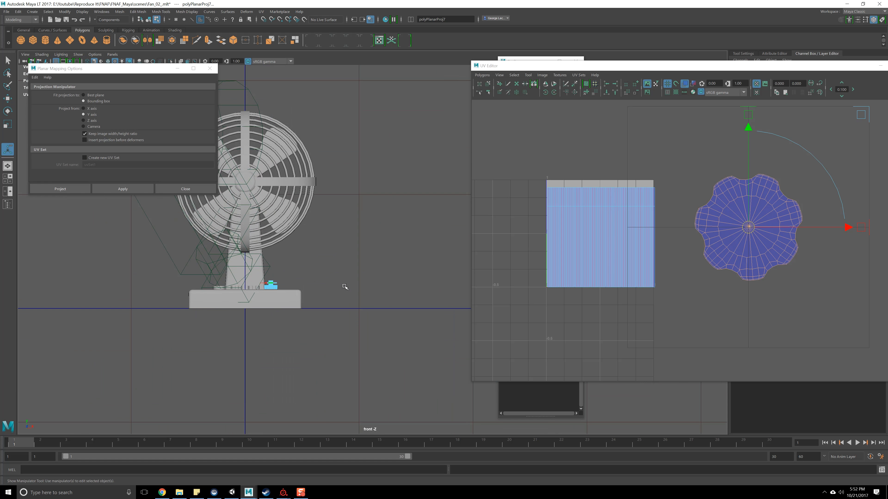
pyautogui.keyDown('alt'); pyautogui.moveTo(90, 199); pyautogui.dragTo(248, 256, button='middle'); pyautogui.keyUp('alt')
pyautogui.click(303, 286)
pyautogui.hotkey('ctrl', 'h')
pyautogui.moveTo(276, 180); pyautogui.dragTo(321, 137)
pyautogui.press('F8')
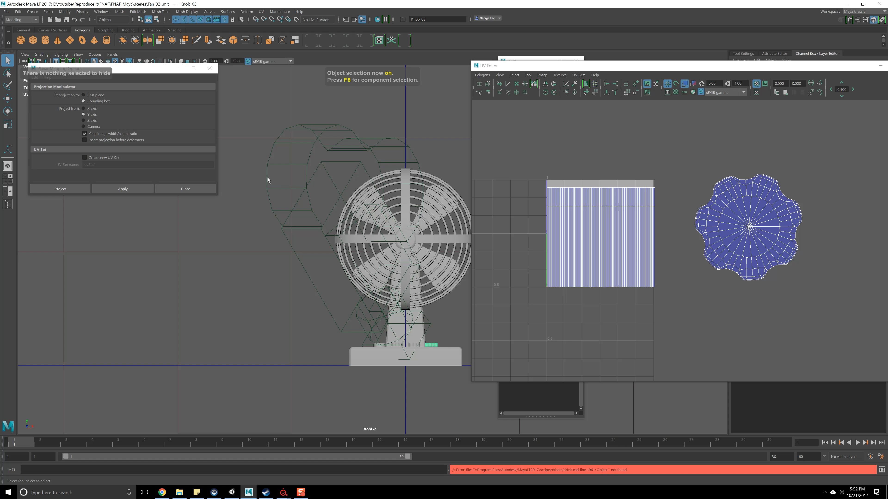
pyautogui.hotkey('ctrl', 'h')
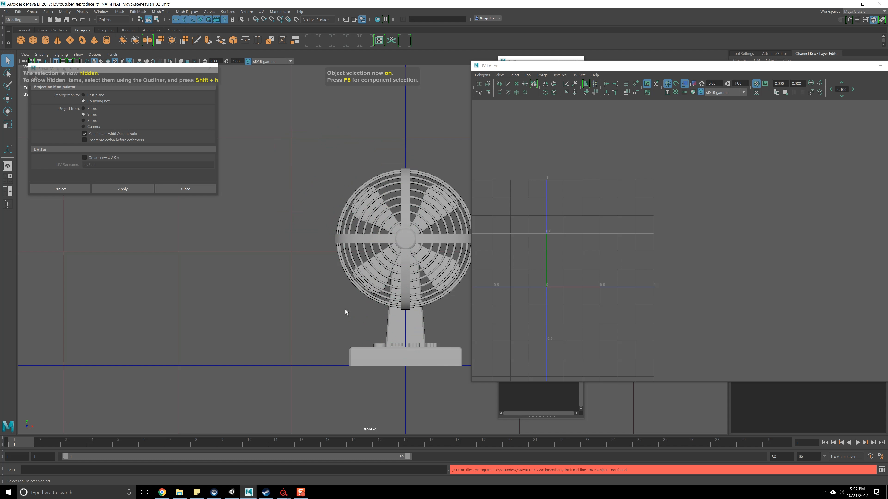
# Select Knob_01, Knob_02 and Knob_03 and snap the move pivot to the bottom edge of Knob_03
pyautogui.click(382, 344)
pyautogui.press('f')
pyautogui.keyDown('alt'); pyautogui.moveTo(388, 295); pyautogui.dragTo(301, 294, button='middle'); pyautogui.keyUp('alt')
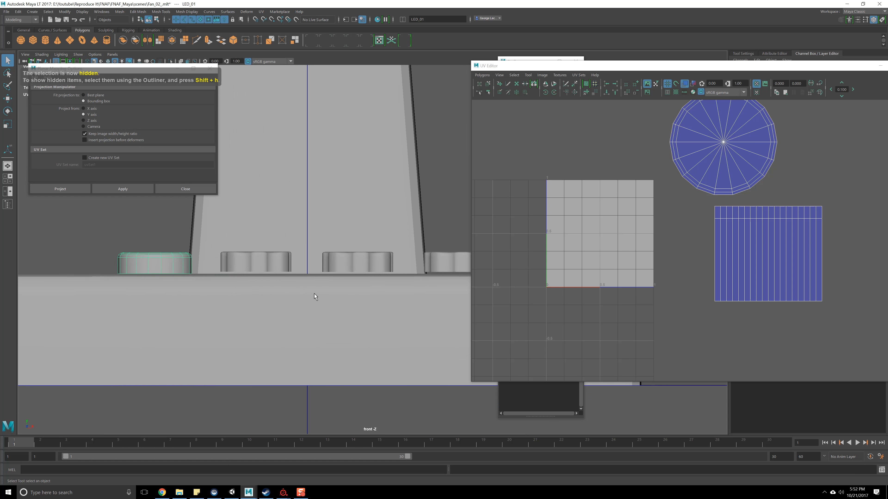
pyautogui.scroll(3, 300, 294)
pyautogui.keyDown('alt'); pyautogui.moveTo(226, 296); pyautogui.dragTo(359, 288, button='middle'); pyautogui.keyUp('alt')
pyautogui.keyDown('alt'); pyautogui.moveTo(270, 278); pyautogui.dragTo(238, 266, button='middle'); pyautogui.keyUp('alt')
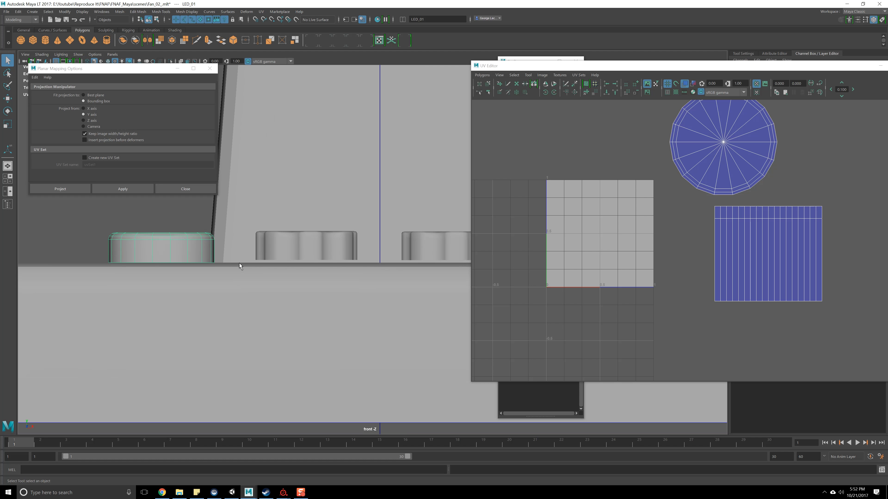
pyautogui.click(264, 255)
pyautogui.keyDown('alt'); pyautogui.moveTo(360, 254); pyautogui.dragTo(260, 261, button='middle'); pyautogui.keyUp('alt')
pyautogui.keyDown('shift'); pyautogui.click(346, 255); pyautogui.keyUp('shift')
pyautogui.keyDown('alt'); pyautogui.moveTo(396, 252); pyautogui.dragTo(301, 260, button='middle'); pyautogui.keyUp('alt')
pyautogui.keyDown('shift'); pyautogui.click(374, 258); pyautogui.keyUp('shift')
pyautogui.press('w')
pyautogui.press('d')
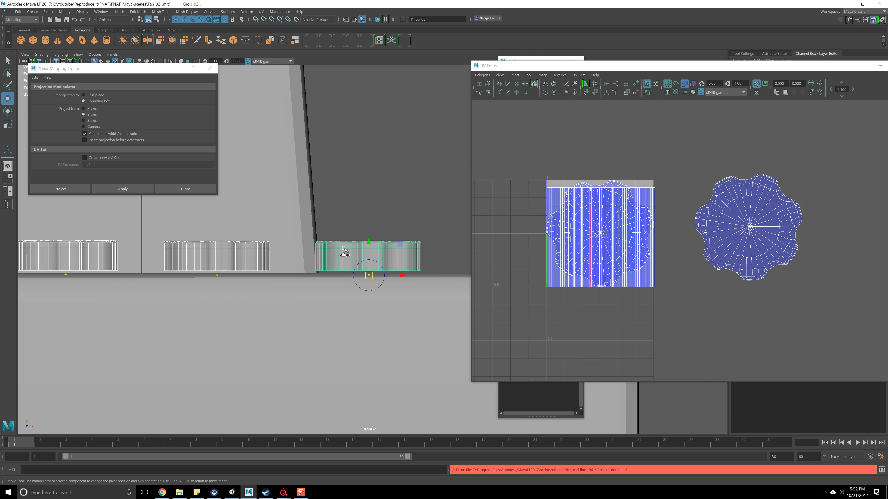
pyautogui.click(367, 242)
pyautogui.middleClick(417, 272)
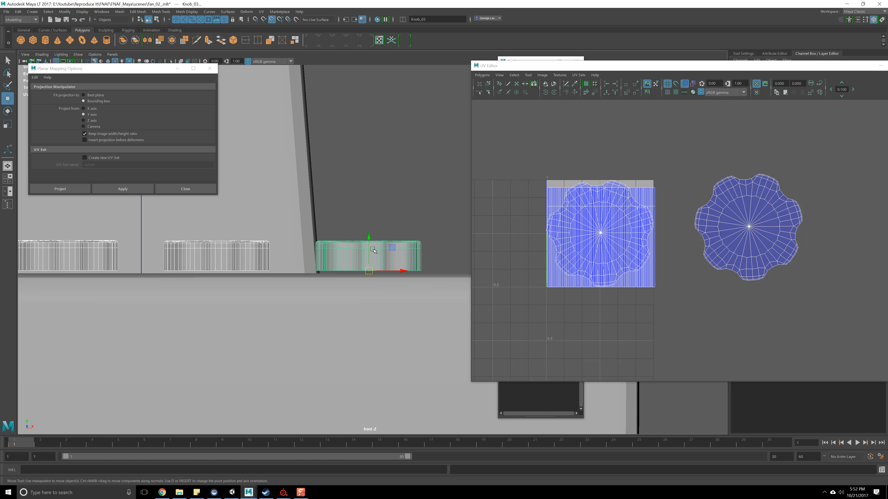
# Move the three knobs vertically, snapping their bottoms to the bottom edge of LED_01
pyautogui.click(367, 238)
pyautogui.keyDown('alt'); pyautogui.moveTo(168, 281); pyautogui.dragTo(369, 277, button='middle'); pyautogui.keyUp('alt')
pyautogui.keyDown('alt'); pyautogui.moveTo(229, 287); pyautogui.dragTo(254, 284, button='middle'); pyautogui.keyUp('alt')
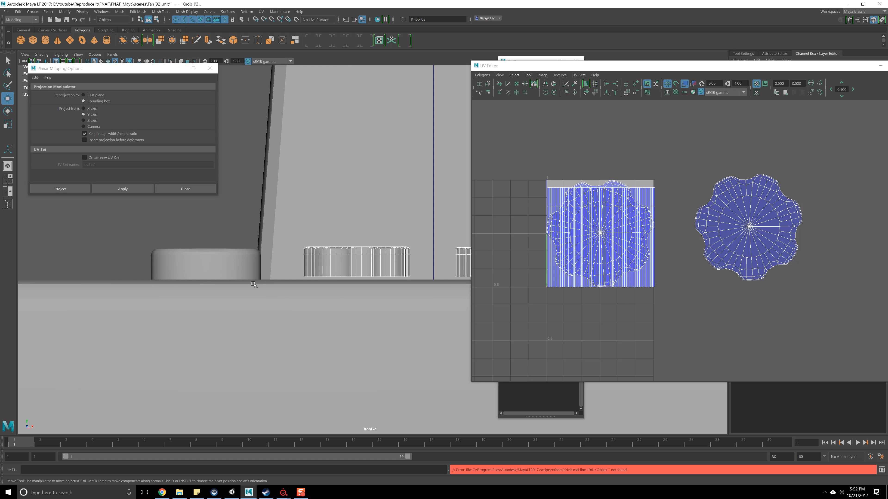
pyautogui.middleClick(242, 281)
pyautogui.scroll(-15, 314, 294)
# Return to the perspective view and examine how the knobs sit on the fan's base
pyautogui.press('F8')
pyautogui.press('space')
pyautogui.press('space')
pyautogui.scroll(-8, 394, 258)
pyautogui.keyDown('alt'); pyautogui.moveTo(388, 264); pyautogui.dragTo(347, 270); pyautogui.keyUp('alt')
pyautogui.press('F8')
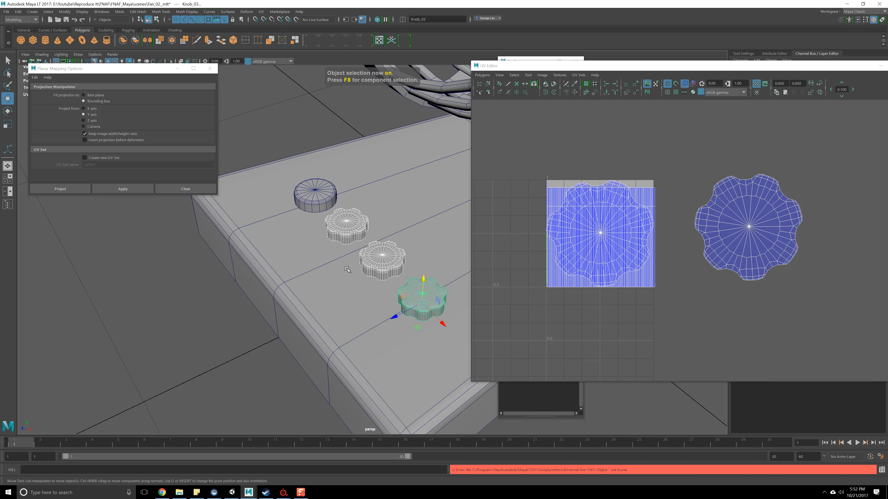
pyautogui.keyDown('alt'); pyautogui.moveTo(429, 244); pyautogui.dragTo(334, 253, button='middle'); pyautogui.keyUp('alt')
pyautogui.keyDown('alt'); pyautogui.moveTo(334, 252); pyautogui.dragTo(344, 258); pyautogui.keyUp('alt')
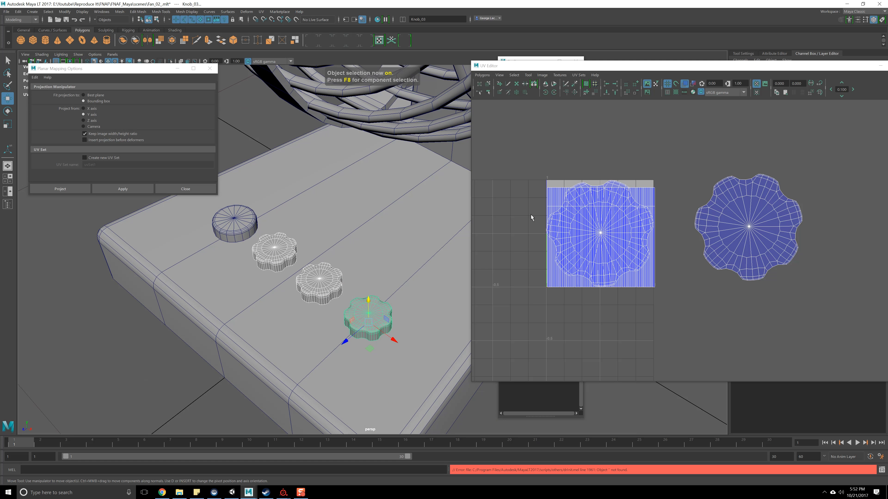
# Add LED_01 to the knob selection, select all of their faces in the UV Editor, and unfold the UVs
pyautogui.keyDown('shift'); pyautogui.click(235, 221); pyautogui.keyUp('shift')
pyautogui.scroll(-4, 657, 199)
pyautogui.rightClick(657, 199)
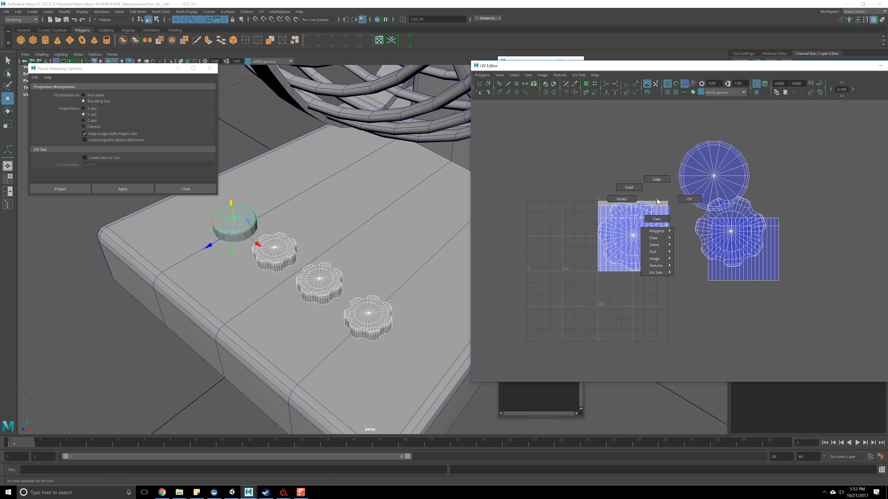
pyautogui.moveTo(657, 200); pyautogui.dragTo(656, 219, button='right')
pyautogui.click(482, 75)
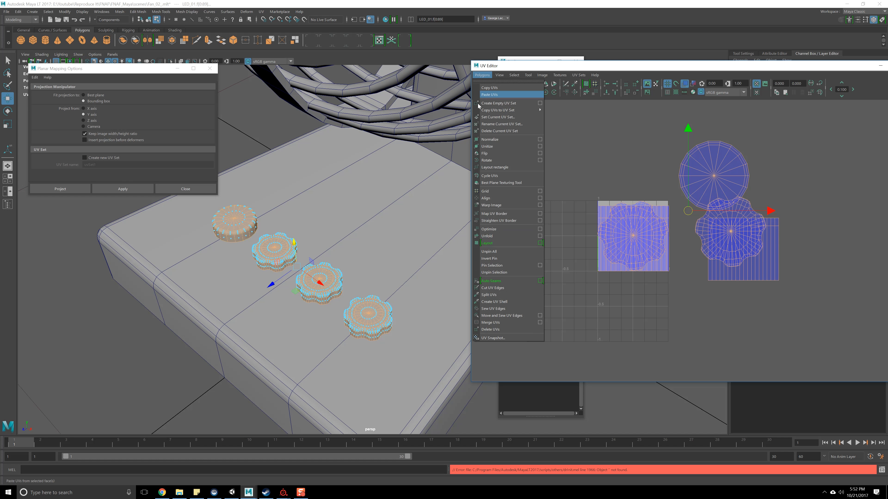
pyautogui.click(501, 235)
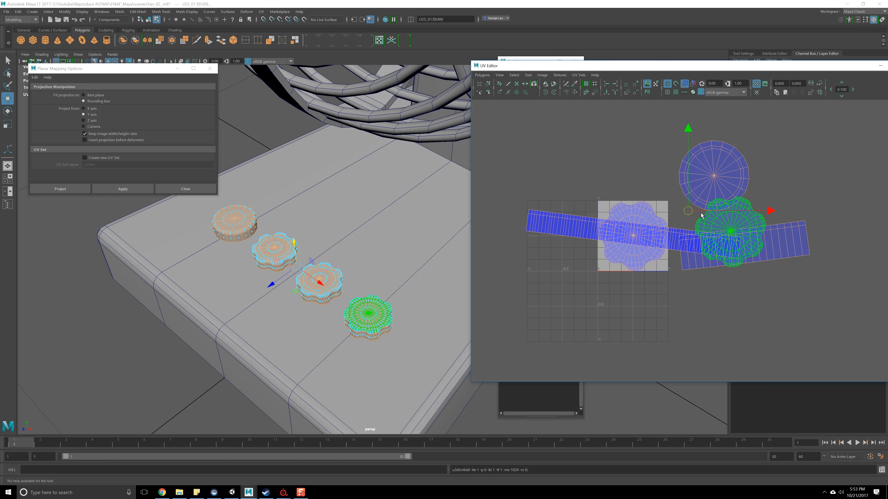
# Undo the last unfold and lay out the UV shells of LED_01 and the three knobs within the UV square
pyautogui.hotkey('ctrl', 'z')
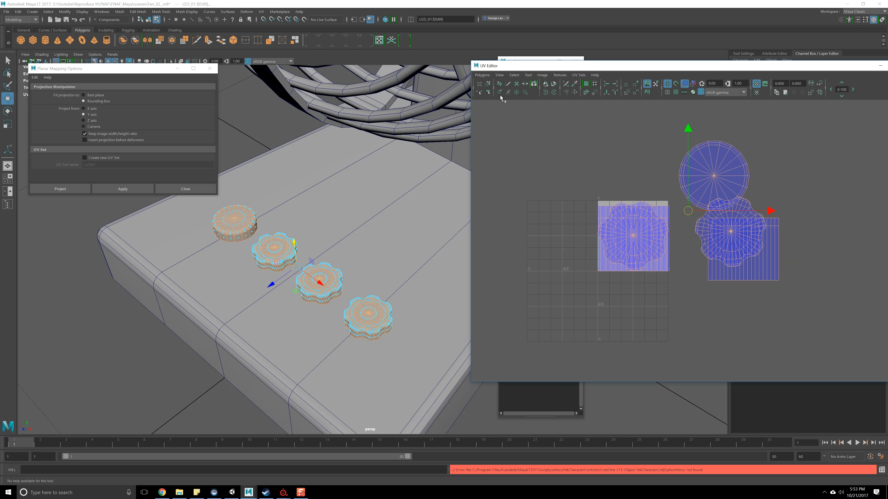
pyautogui.keyDown('alt'); pyautogui.moveTo(728, 229); pyautogui.dragTo(704, 236, button='middle'); pyautogui.keyUp('alt')
pyautogui.click(482, 75)
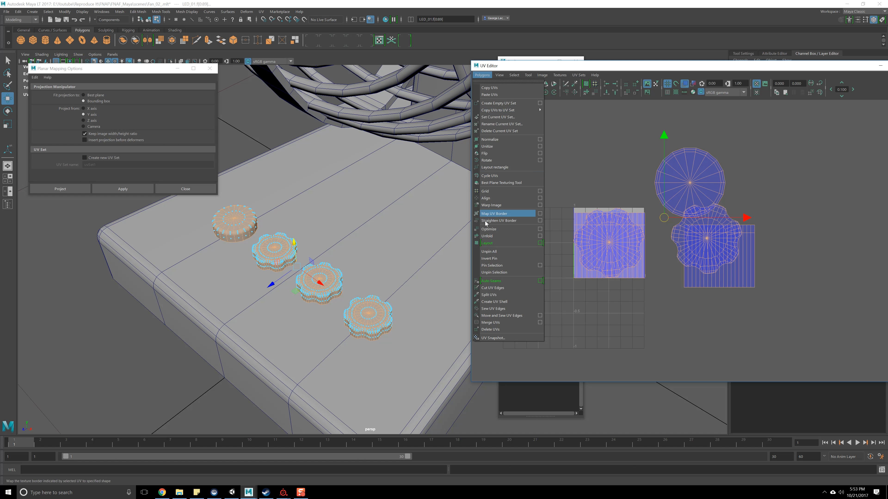
pyautogui.click(495, 242)
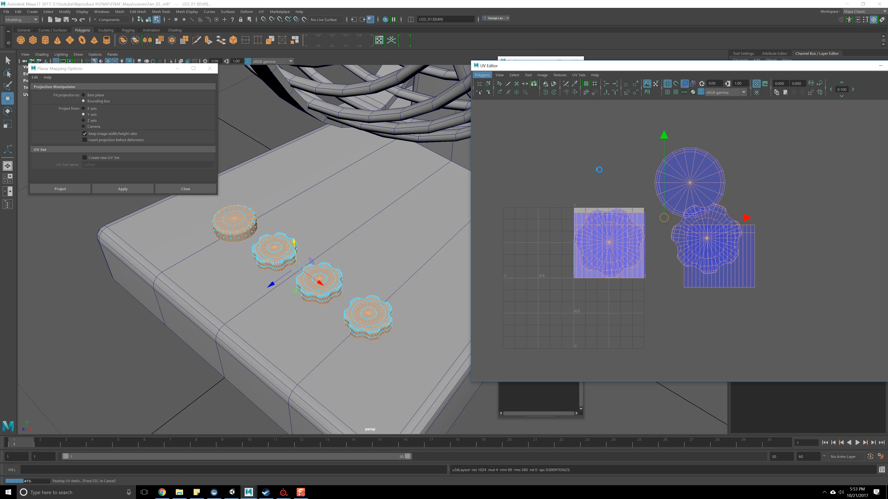
pyautogui.scroll(3, 602, 243)
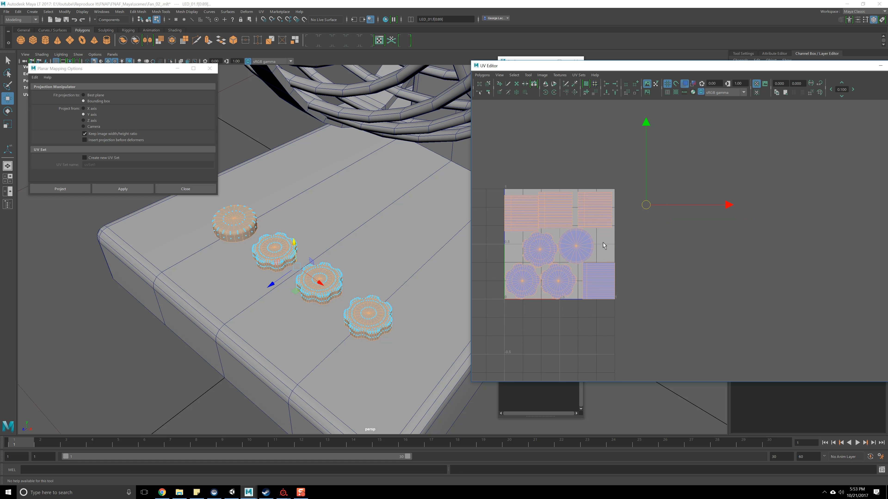
pyautogui.keyDown('alt'); pyautogui.moveTo(643, 214); pyautogui.dragTo(654, 214, button='middle'); pyautogui.keyUp('alt')
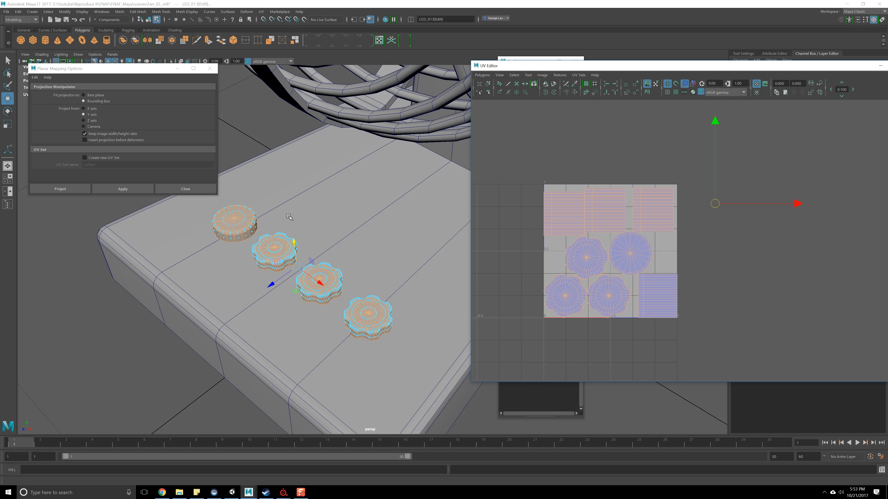
# Return to object mode, select all the fan parts, and freeze their transformations for scale only
pyautogui.scroll(-5, 306, 200)
pyautogui.press('F8')
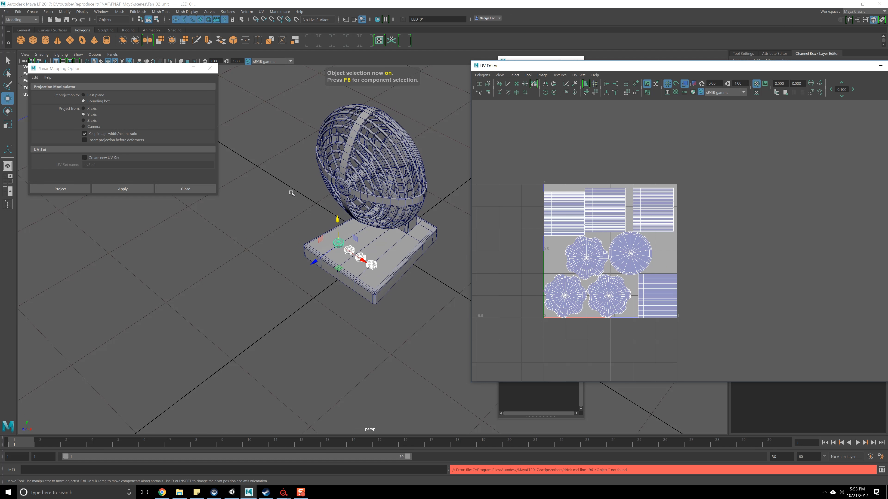
pyautogui.press('Up')
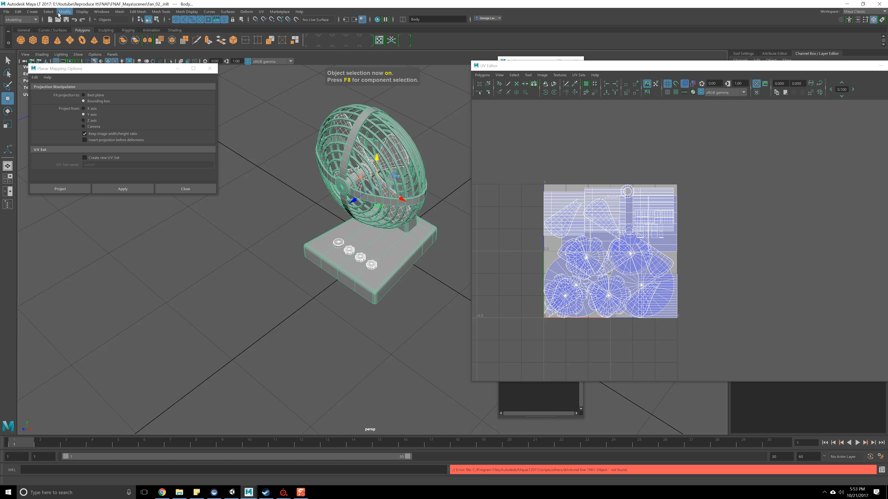
pyautogui.click(65, 11)
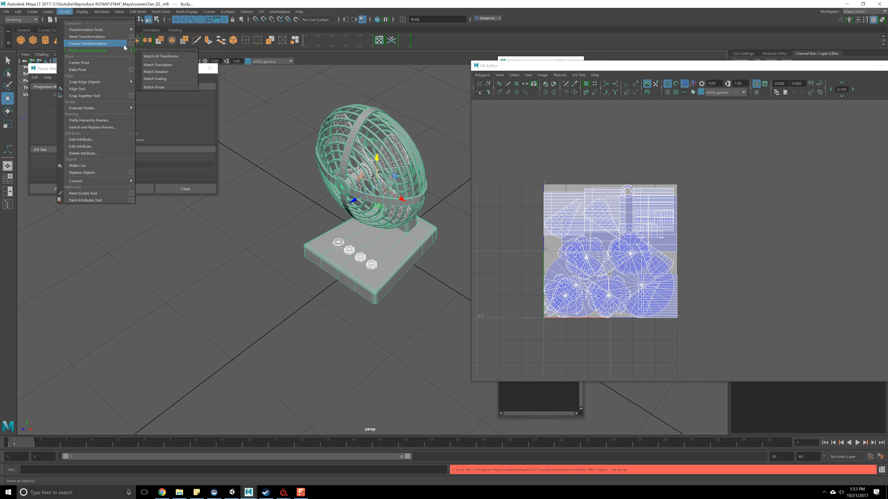
pyautogui.click(130, 43)
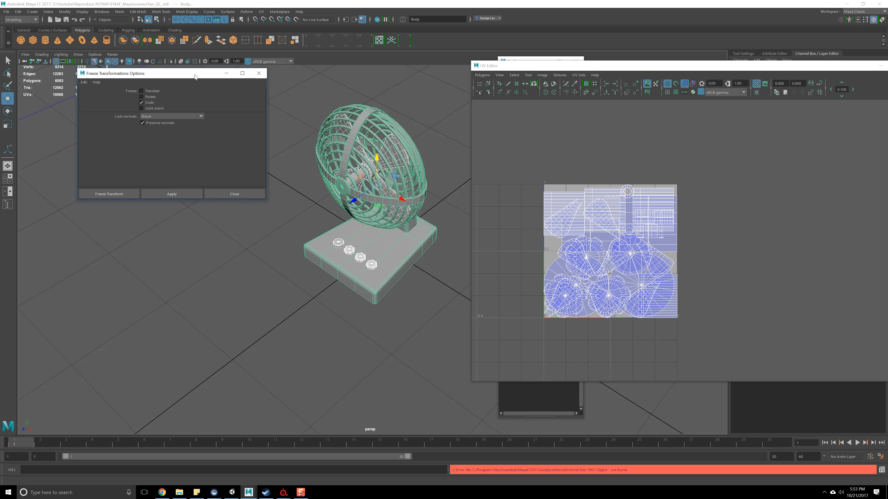
pyautogui.click(171, 194)
pyautogui.click(235, 194)
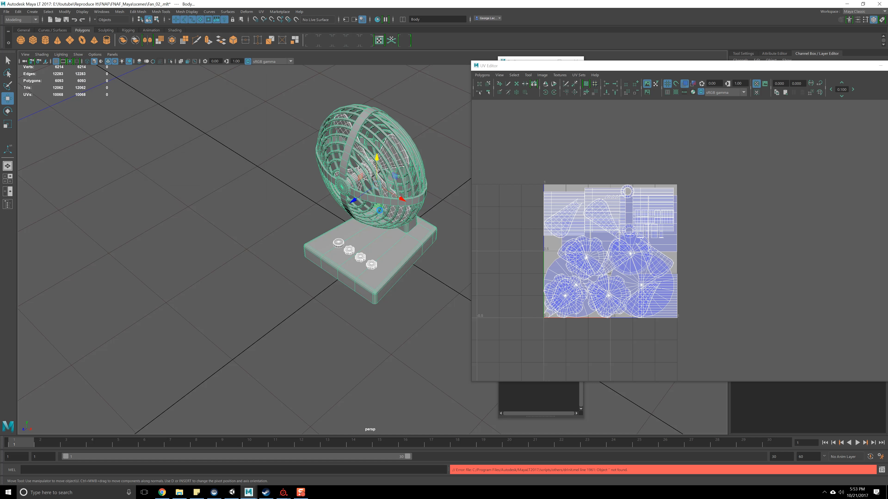
# Uncover the Outliner and select the Fan group to check its transform values
pyautogui.moveTo(613, 67); pyautogui.dragTo(370, 326)
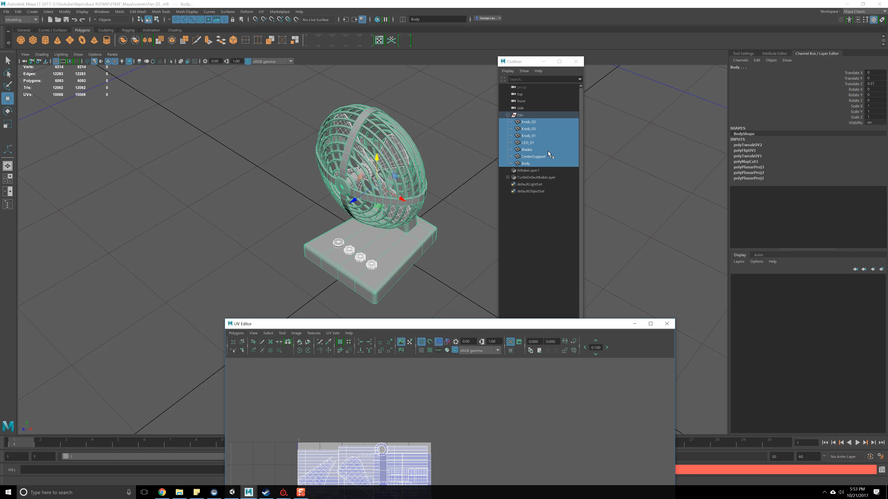
pyautogui.click(538, 114)
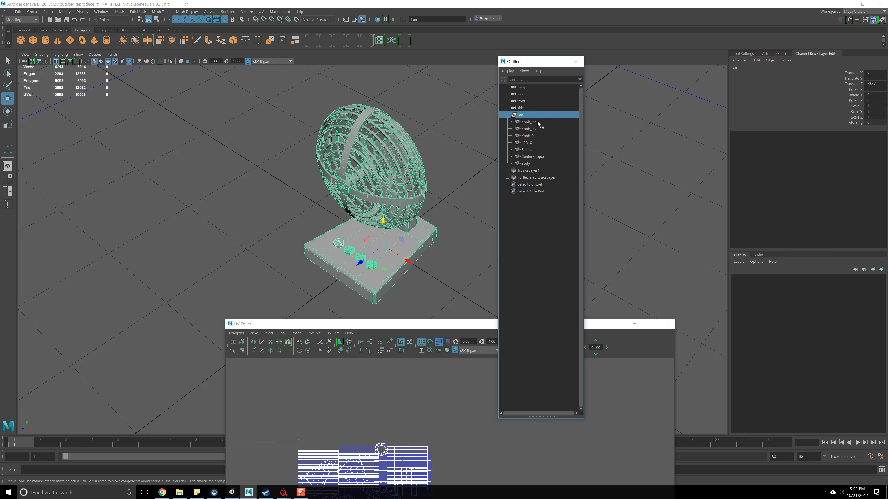
pyautogui.moveTo(443, 327); pyautogui.dragTo(617, 97)
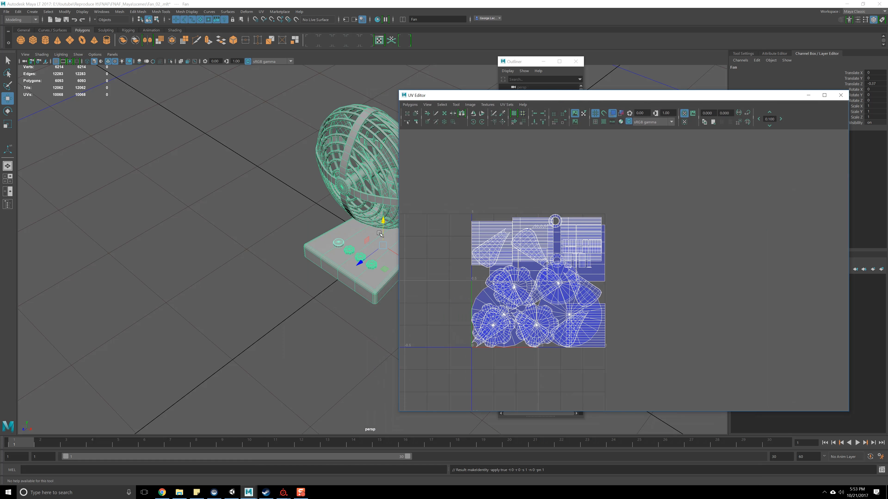
# Select the three knobs and LED_01 on the base and lay out their UVs again
pyautogui.scroll(1, 505, 273)
pyautogui.keyDown('alt'); pyautogui.moveTo(504, 274); pyautogui.dragTo(578, 258, button='middle'); pyautogui.keyUp('alt')
pyautogui.keyDown('alt'); pyautogui.moveTo(346, 260); pyautogui.dragTo(308, 244, button='middle'); pyautogui.keyUp('alt')
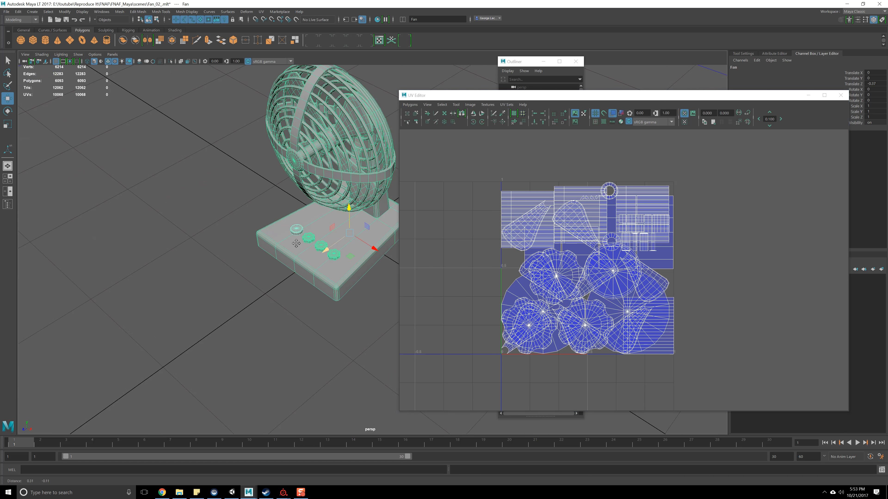
pyautogui.scroll(6, 308, 244)
pyautogui.moveTo(306, 245); pyautogui.dragTo(330, 235, button='right')
pyautogui.click(256, 250)
pyautogui.keyDown('shift'); pyautogui.click(216, 235); pyautogui.keyUp('shift')
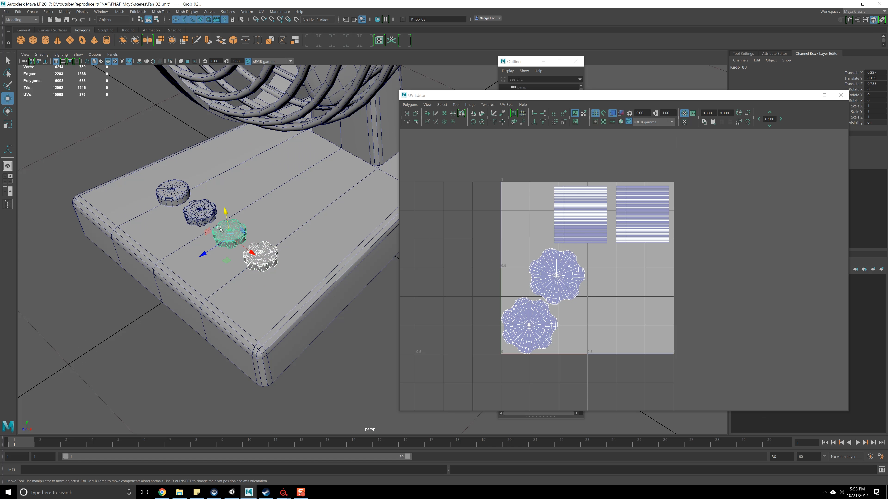
pyautogui.keyDown('shift'); pyautogui.click(197, 212); pyautogui.keyUp('shift')
pyautogui.keyDown('shift'); pyautogui.click(169, 191); pyautogui.keyUp('shift')
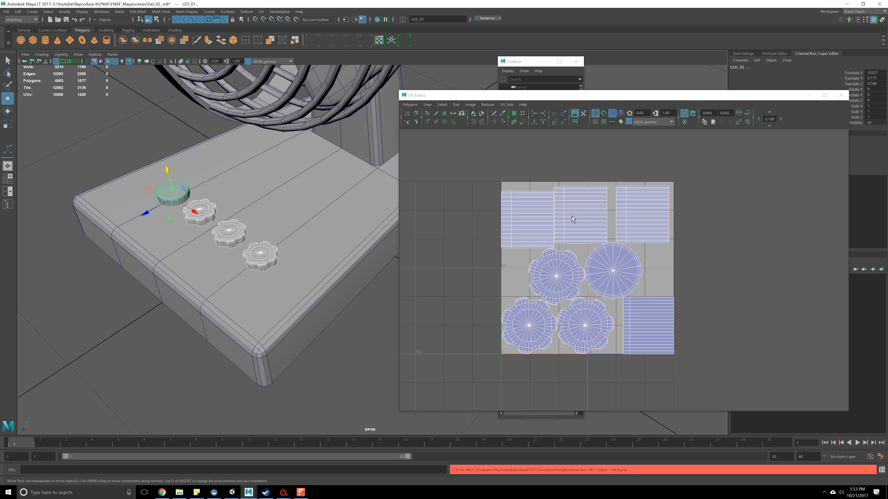
pyautogui.click(408, 104)
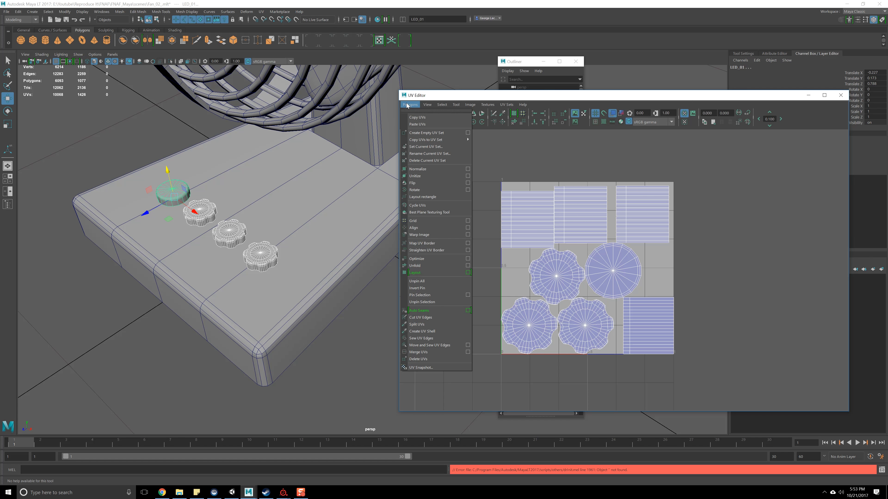
pyautogui.click(427, 273)
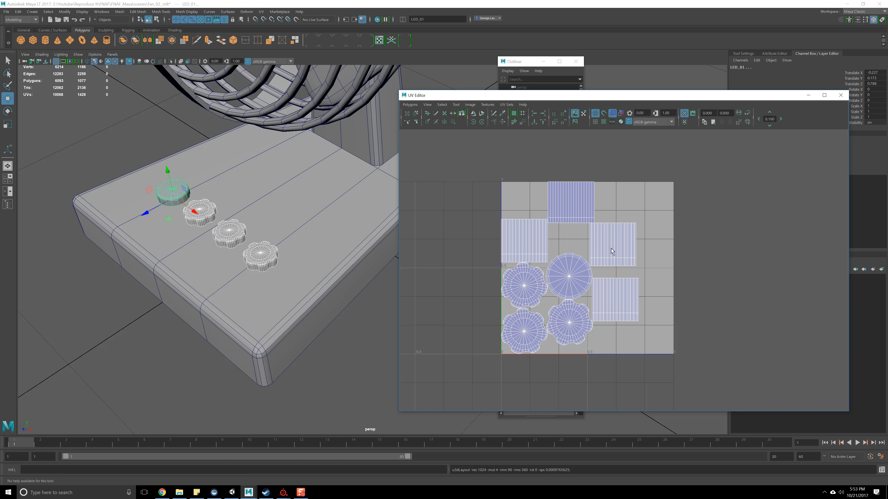
# Select the four rectangular side shells of the knobs and LED_01 and unfold them into strips
pyautogui.moveTo(642, 230); pyautogui.dragTo(617, 222, button='right')
pyautogui.click(616, 250)
pyautogui.keyDown('shift'); pyautogui.click(621, 299); pyautogui.keyUp('shift')
pyautogui.keyDown('shift'); pyautogui.click(573, 210); pyautogui.keyUp('shift')
pyautogui.keyDown('shift'); pyautogui.click(544, 231); pyautogui.keyUp('shift')
pyautogui.click(410, 105)
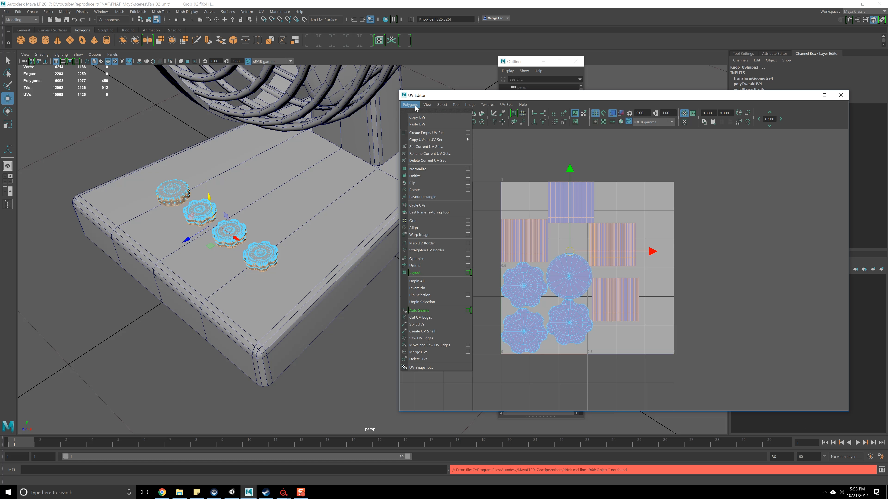
pyautogui.click(424, 266)
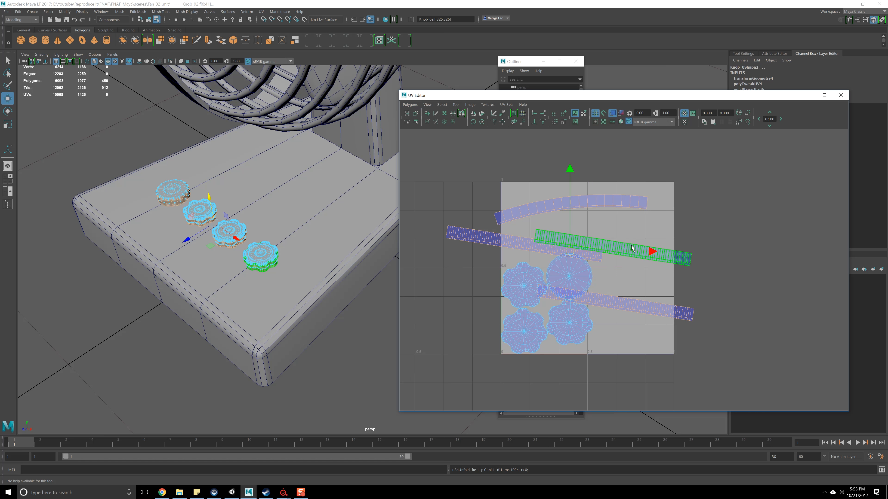
# Select the unfolded side strips of the three knobs and apply Straighten UV Border to them
pyautogui.click(587, 203)
pyautogui.scroll(2, 529, 219)
pyautogui.keyDown('alt'); pyautogui.moveTo(529, 217); pyautogui.dragTo(606, 228, button='middle'); pyautogui.keyUp('alt')
pyautogui.scroll(-1, 597, 220)
pyautogui.click(605, 228)
pyautogui.keyDown('shift'); pyautogui.click(620, 249); pyautogui.keyUp('shift')
pyautogui.keyDown('shift'); pyautogui.click(651, 298); pyautogui.keyUp('shift')
pyautogui.click(407, 113)
pyautogui.click(408, 105)
pyautogui.click(408, 106)
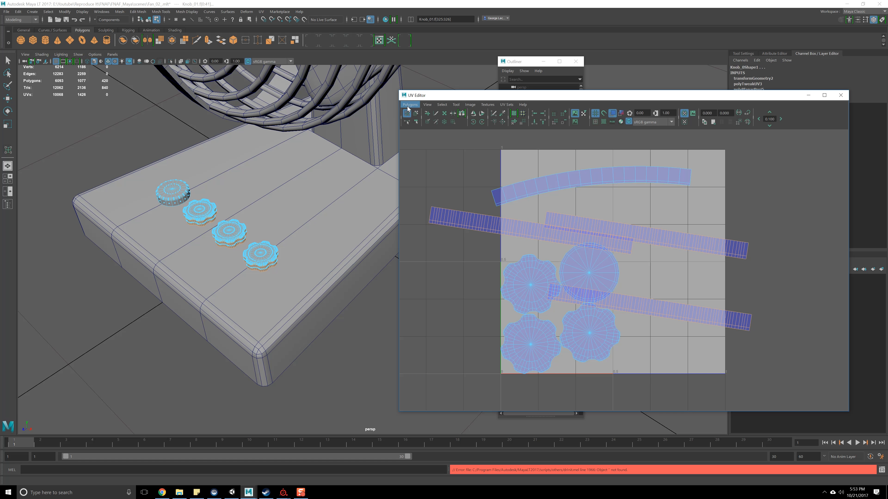
pyautogui.click(407, 107)
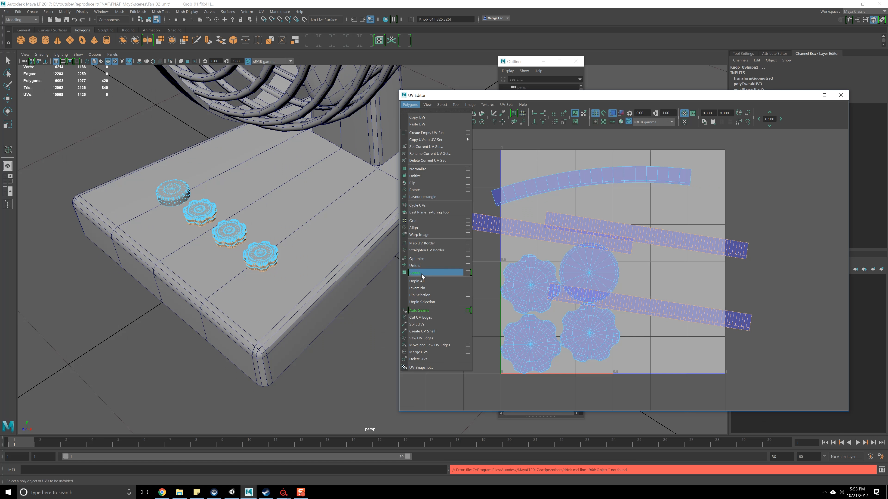
pyautogui.click(435, 251)
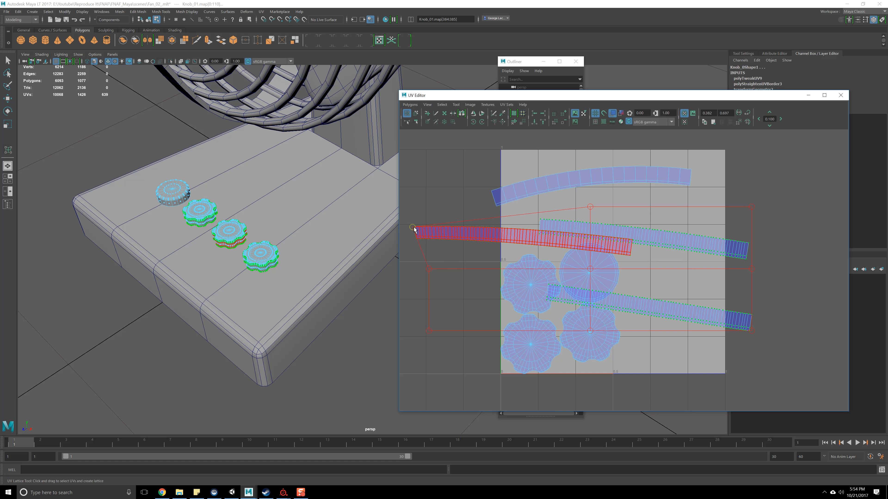
pyautogui.click(410, 104)
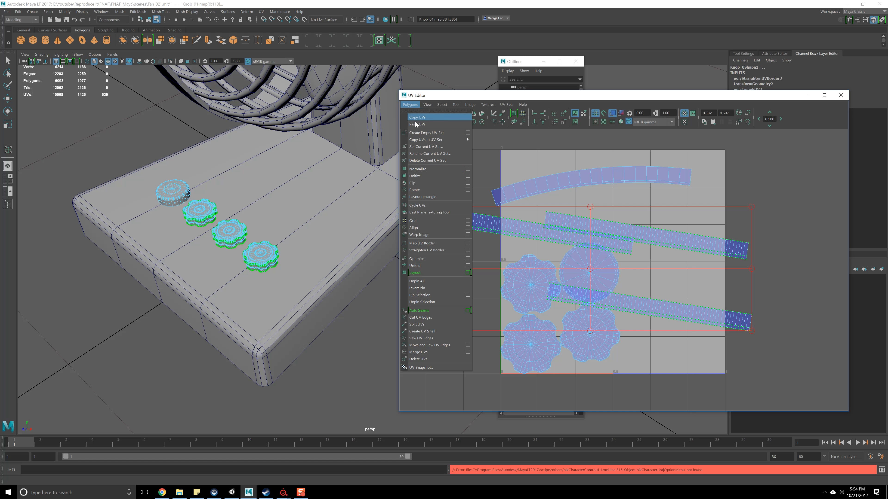
pyautogui.click(442, 250)
pyautogui.click(444, 244)
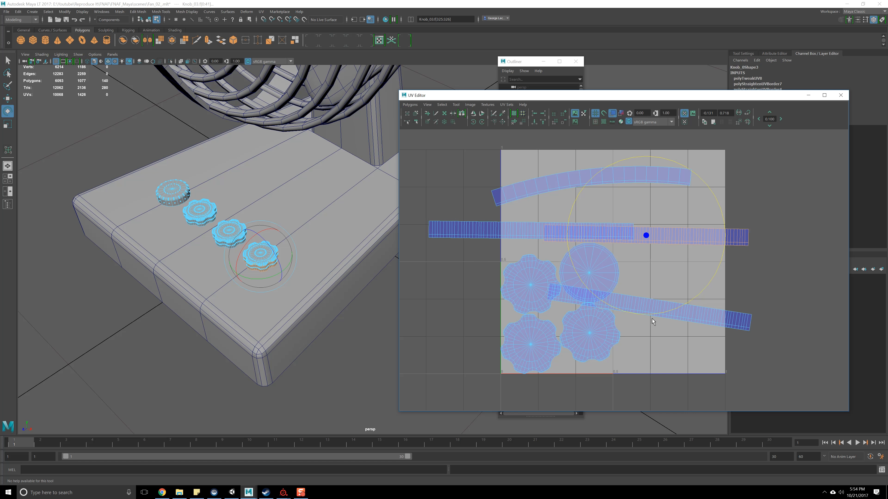
# Rotate Knob_01's side strip to horizontal and rotate LED_01's curved side strip until its two ends are level
pyautogui.click(655, 316)
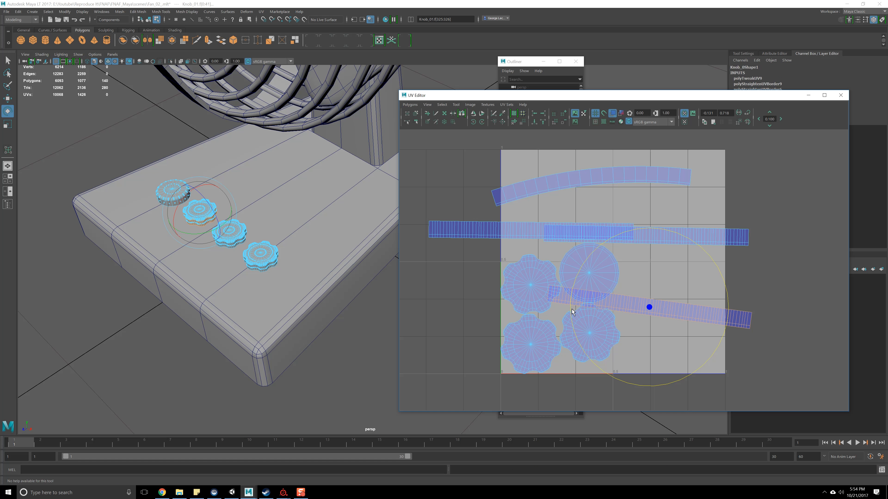
pyautogui.moveTo(570, 307); pyautogui.dragTo(574, 321)
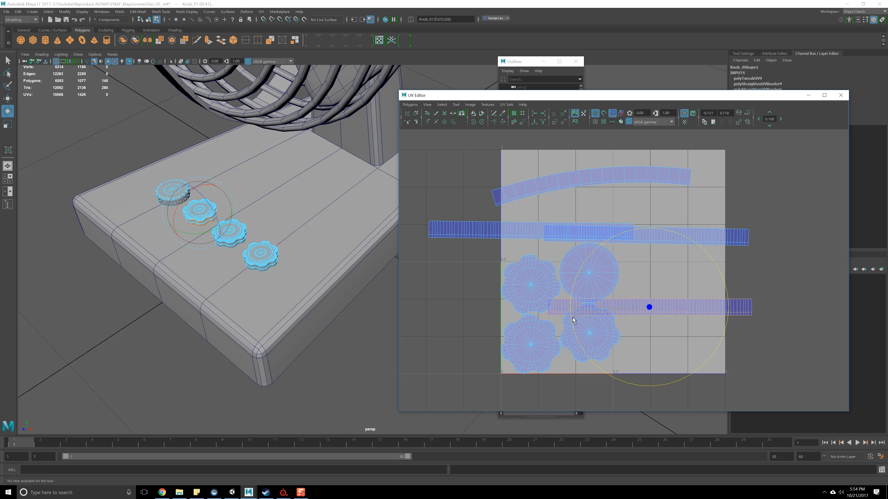
pyautogui.click(560, 179)
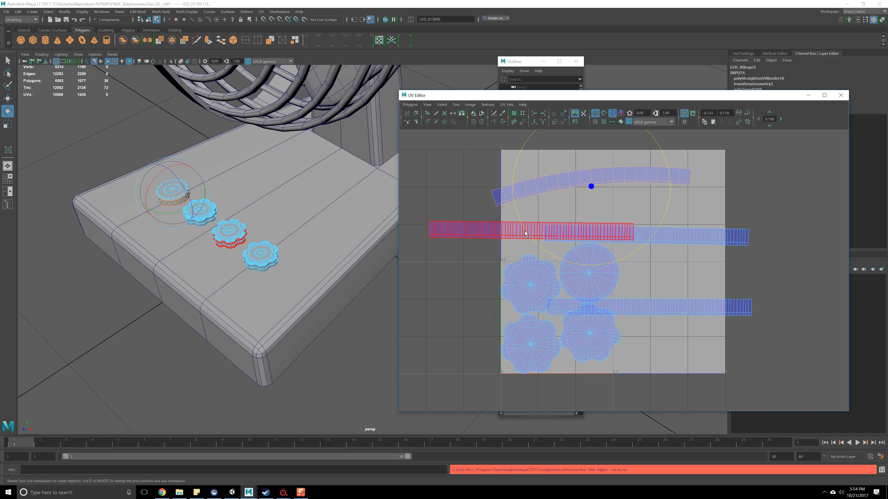
pyautogui.moveTo(521, 229); pyautogui.dragTo(517, 228)
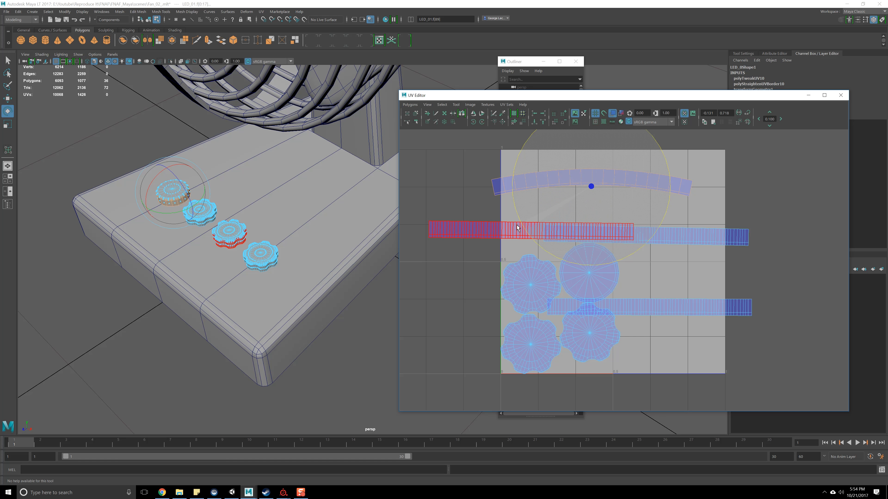
# Try to cut LED_01's curved side strip in two at its middle crosswise edge
pyautogui.scroll(5, 576, 197)
pyautogui.moveTo(614, 267); pyautogui.dragTo(613, 238, button='right')
pyautogui.click(613, 215)
pyautogui.keyDown('shift'); pyautogui.rightClick(598, 255); pyautogui.keyUp('shift')
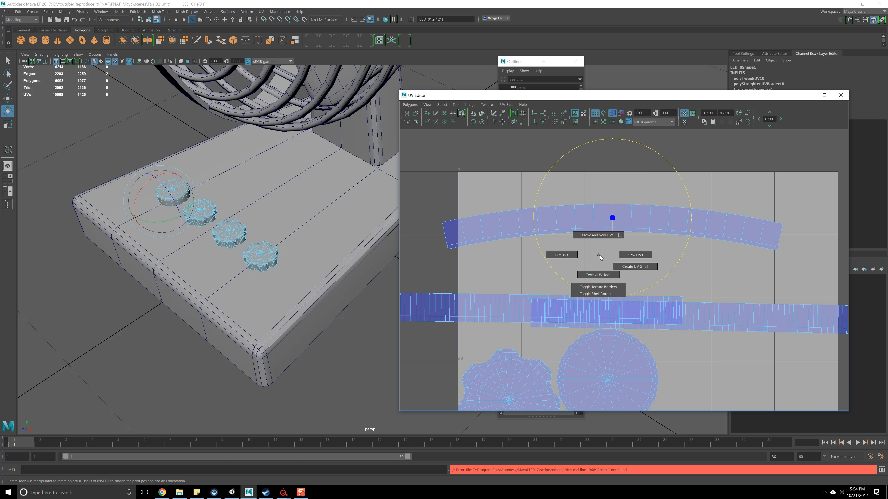
pyautogui.click(631, 264)
pyautogui.scroll(2, 619, 257)
pyautogui.hotkey('ctrl', 'z')
pyautogui.keyDown('shift'); pyautogui.moveTo(623, 228); pyautogui.dragTo(561, 221, button='right'); pyautogui.keyUp('shift')
# Select all faces of LED_01's cut side strip and try to unfold the two halves
pyautogui.scroll(-2, 594, 231)
pyautogui.rightClick(589, 232)
pyautogui.moveTo(518, 196); pyautogui.dragTo(490, 187, button='right')
pyautogui.moveTo(445, 178); pyautogui.dragTo(766, 265)
pyautogui.click(410, 105)
pyautogui.click(429, 265)
pyautogui.scroll(3, 595, 264)
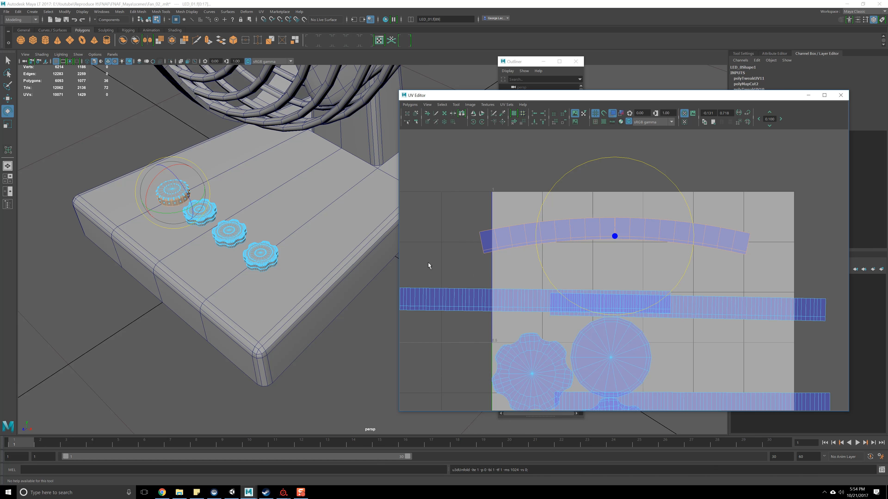
# Undo the unfold and the middle cut on LED_01's curved side strip
pyautogui.click(628, 232)
pyautogui.scroll(1, 628, 229)
pyautogui.scroll(-2, 621, 279)
pyautogui.hotkey('ctrl', 'z')
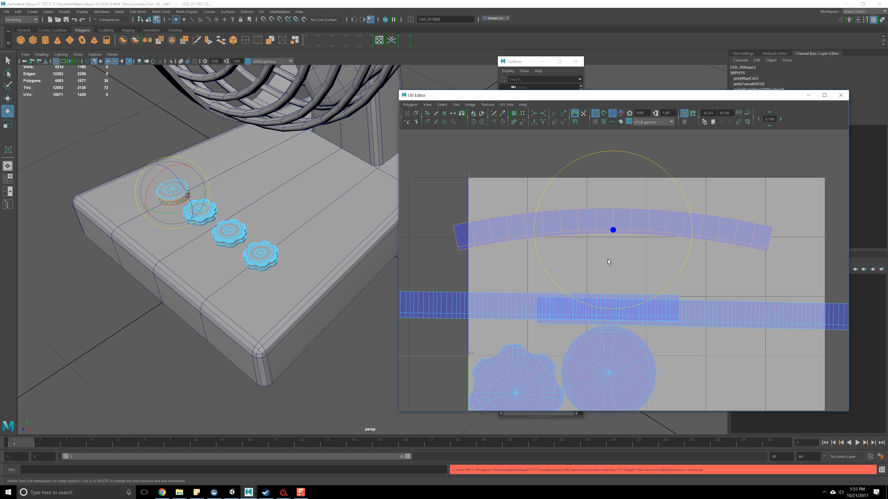
pyautogui.click(620, 219)
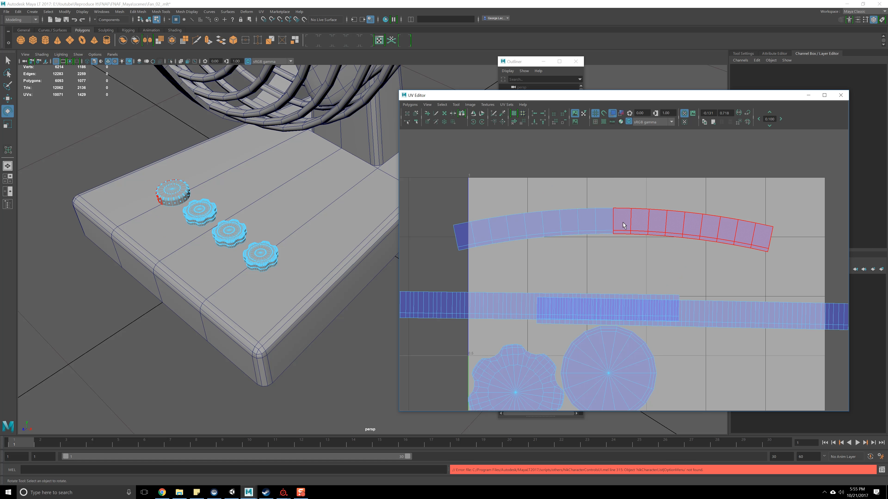
pyautogui.click(611, 220)
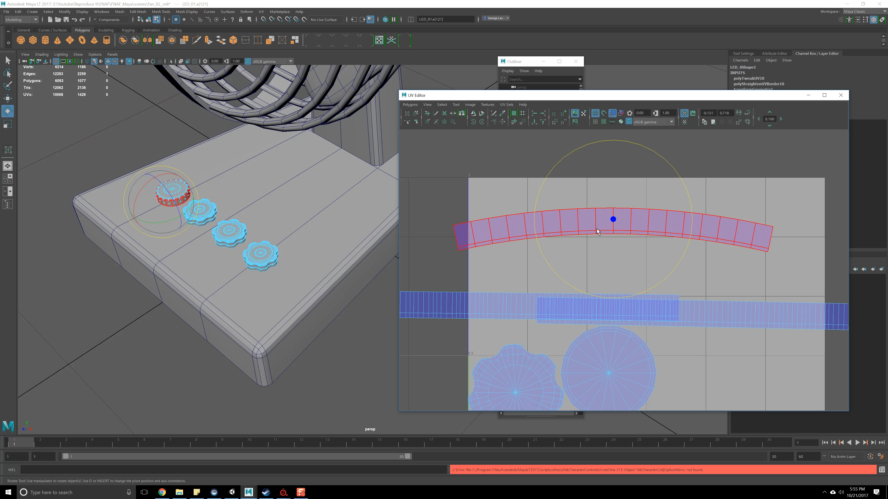
pyautogui.keyDown('alt'); pyautogui.moveTo(623, 201); pyautogui.dragTo(601, 172, button='middle'); pyautogui.keyUp('alt')
pyautogui.keyDown('alt'); pyautogui.moveTo(556, 206); pyautogui.dragTo(568, 236, button='middle'); pyautogui.keyUp('alt')
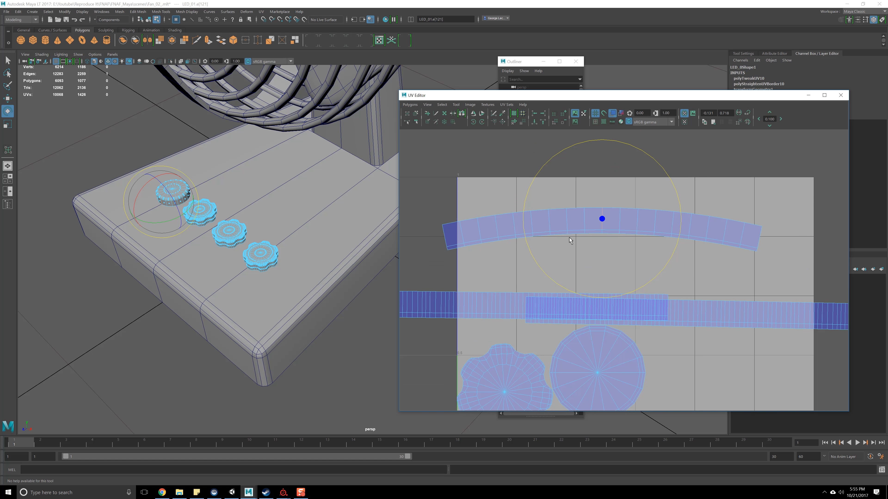
# Straighten the upper border of LED_01's curved side strip by aligning its UVs to the maximum V value
pyautogui.rightClick(576, 213)
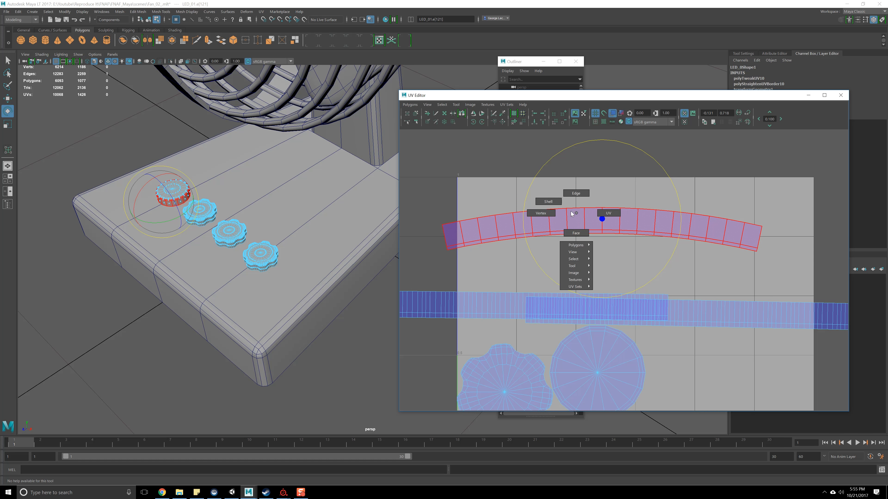
pyautogui.click(544, 214)
pyautogui.moveTo(418, 177); pyautogui.dragTo(675, 221)
pyautogui.moveTo(782, 230); pyautogui.dragTo(779, 230)
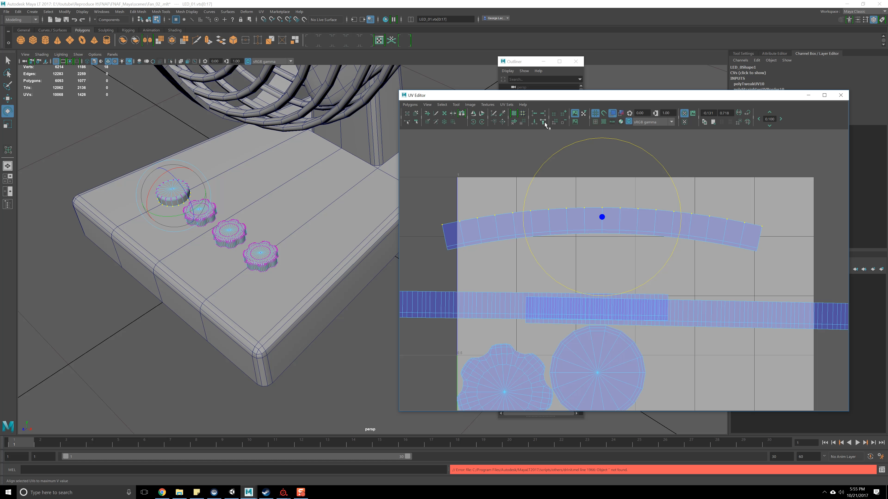
pyautogui.moveTo(544, 177); pyautogui.dragTo(576, 177, button='right')
pyautogui.moveTo(436, 180); pyautogui.dragTo(439, 188)
pyautogui.moveTo(786, 228); pyautogui.dragTo(786, 229)
pyautogui.keyDown('ctrl'); pyautogui.moveTo(556, 221); pyautogui.dragTo(647, 254); pyautogui.keyUp('ctrl')
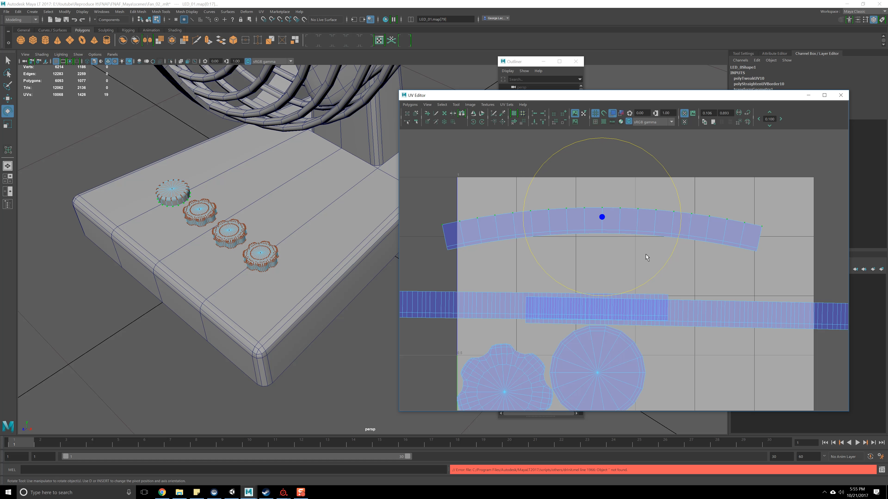
pyautogui.click(543, 122)
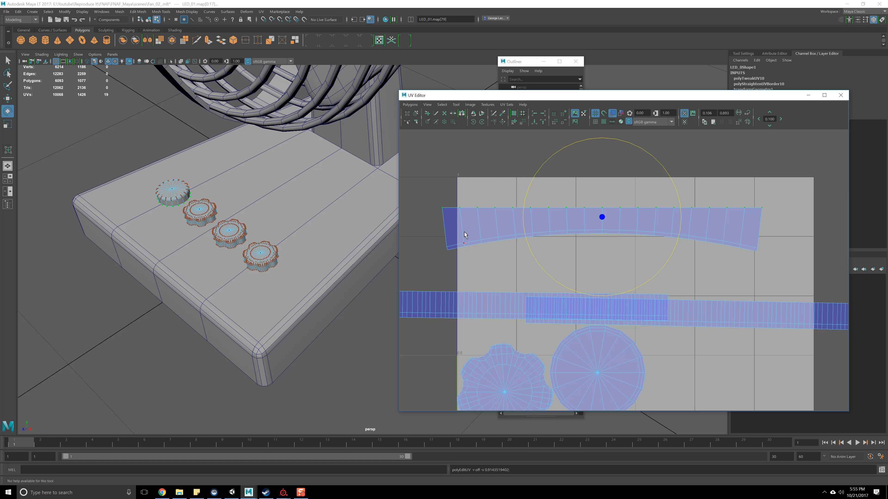
# Align the UVs of the inner lengthwise edge loop near the lower border of LED_01's side strip to their maximum V
pyautogui.moveTo(509, 238); pyautogui.dragTo(510, 217, button='right')
pyautogui.doubleClick(510, 235)
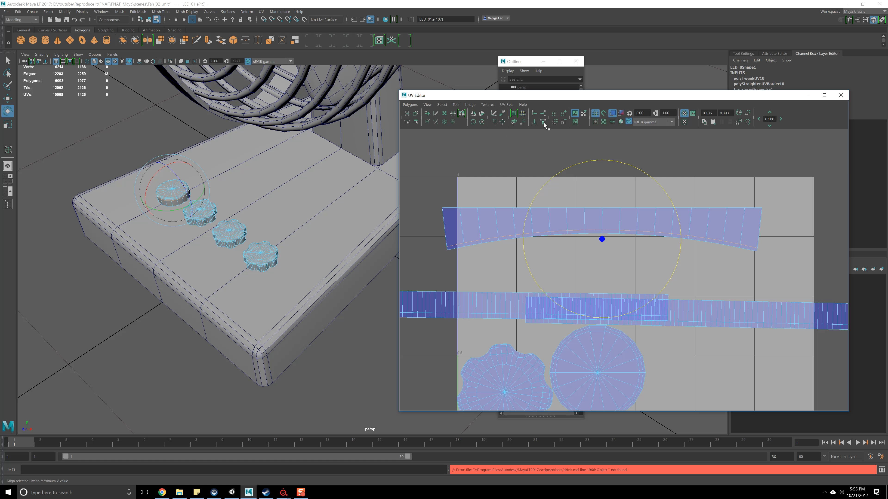
pyautogui.keyDown('ctrl'); pyautogui.moveTo(500, 198); pyautogui.dragTo(561, 197, button='right'); pyautogui.keyUp('ctrl')
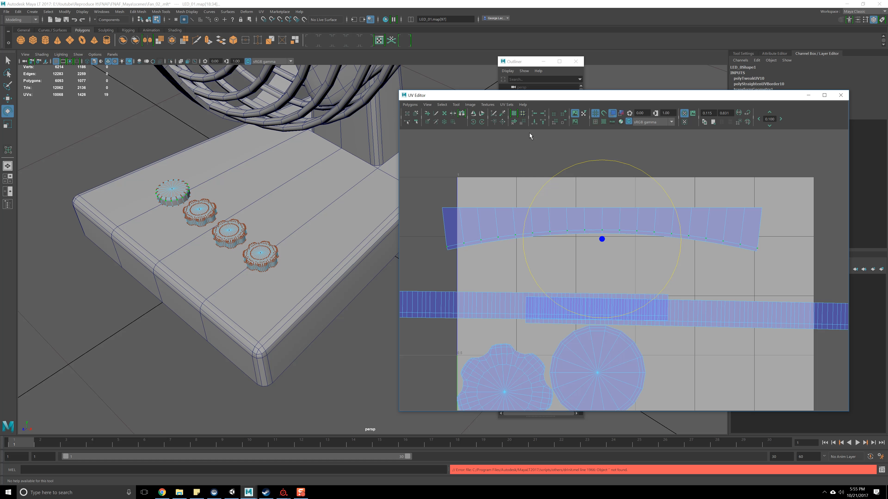
pyautogui.click(542, 122)
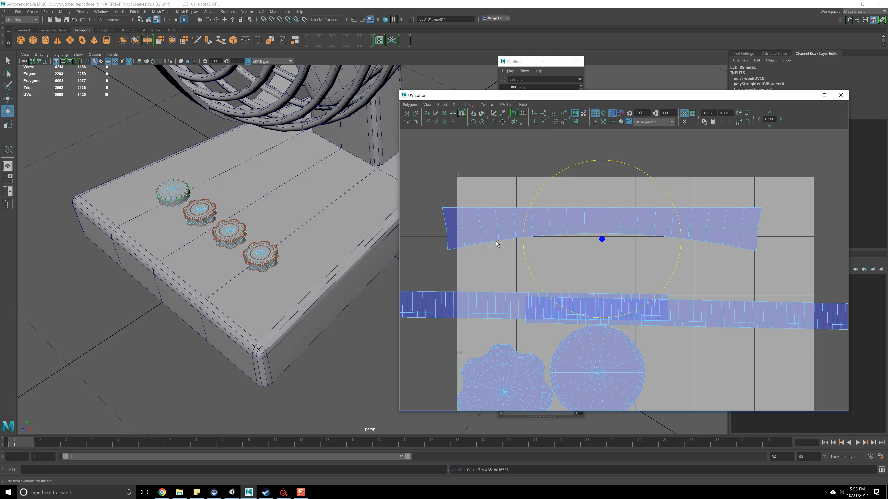
# Try to align the lower border of LED_01's side strip from an edge selection converted to UVs, and undo it
pyautogui.moveTo(496, 241); pyautogui.dragTo(495, 218, button='right')
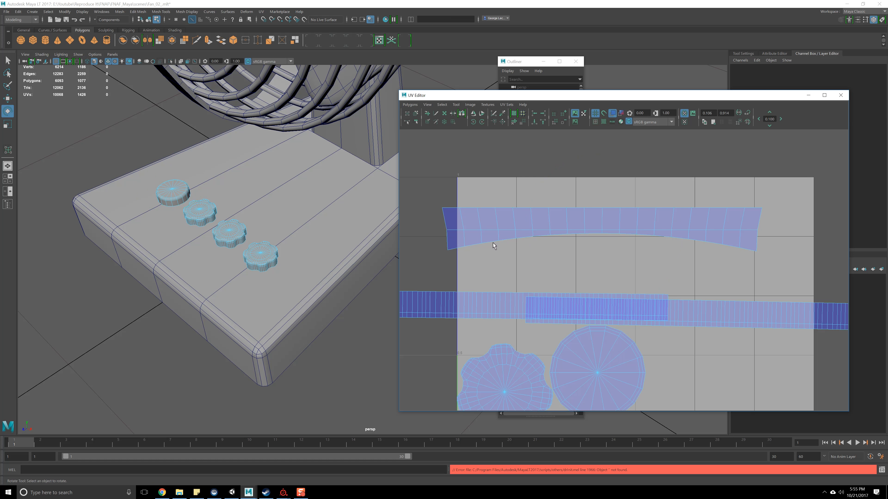
pyautogui.click(496, 219)
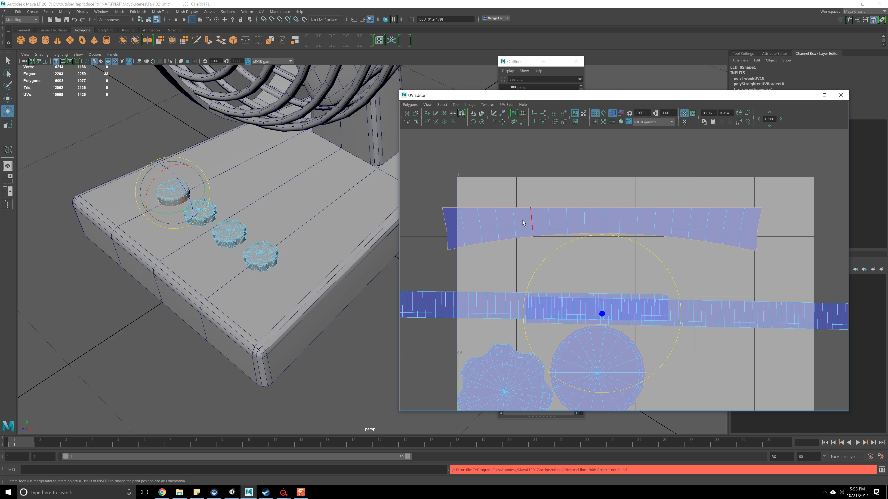
pyautogui.moveTo(507, 236); pyautogui.dragTo(567, 233, button='right')
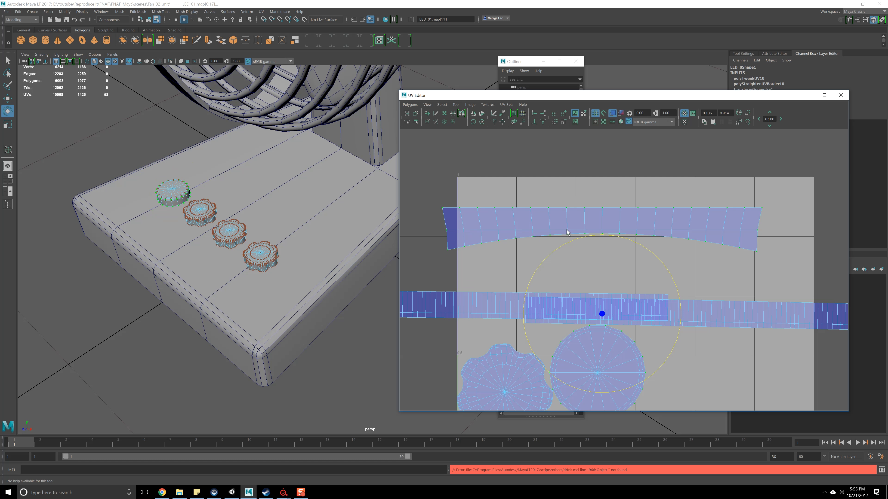
pyautogui.click(542, 122)
pyautogui.hotkey('ctrl', 'z')
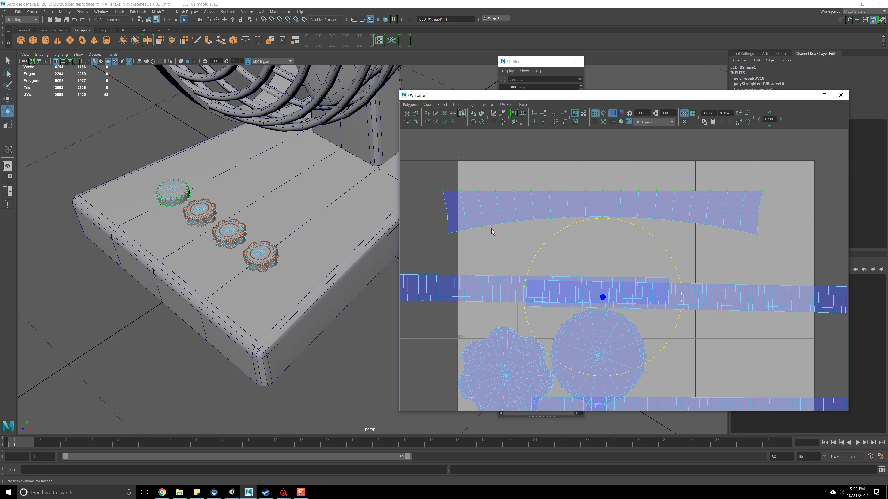
# Select only the lower border UVs of LED_01's side strip and align them to their maximum V
pyautogui.moveTo(507, 238); pyautogui.dragTo(432, 225, button='right')
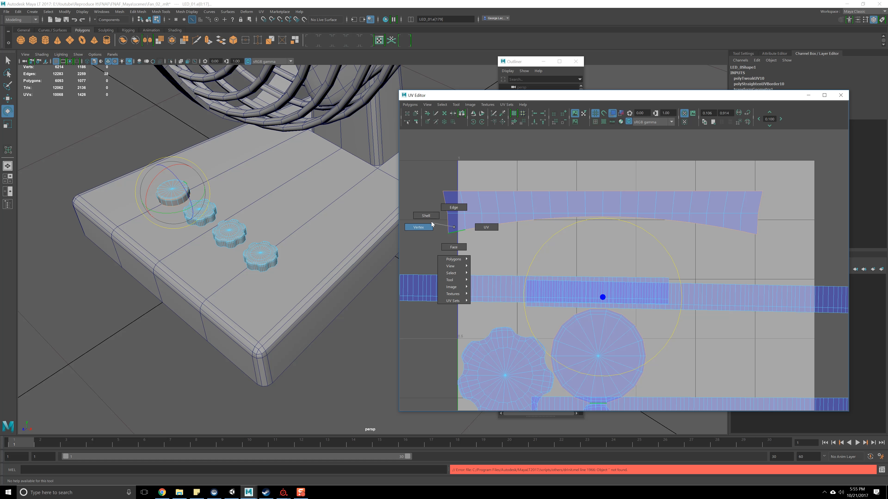
pyautogui.moveTo(493, 229); pyautogui.dragTo(493, 229, button='right')
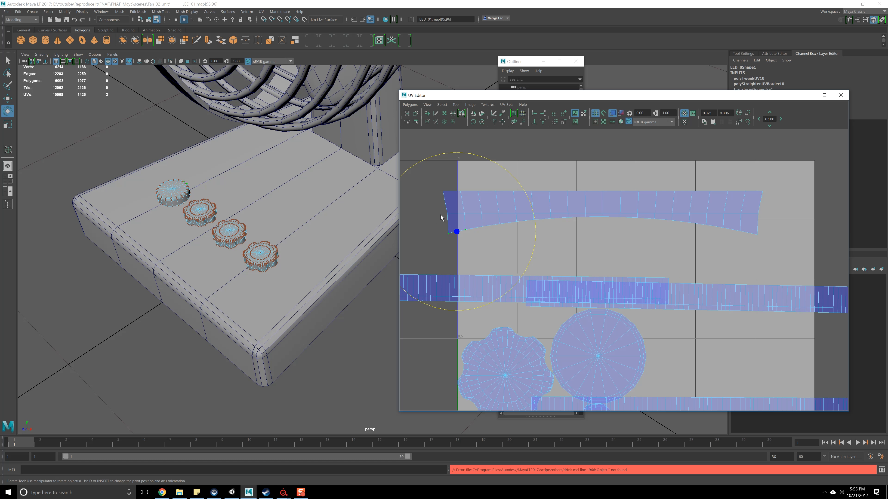
pyautogui.moveTo(440, 215); pyautogui.dragTo(679, 270)
pyautogui.moveTo(763, 278); pyautogui.dragTo(764, 279)
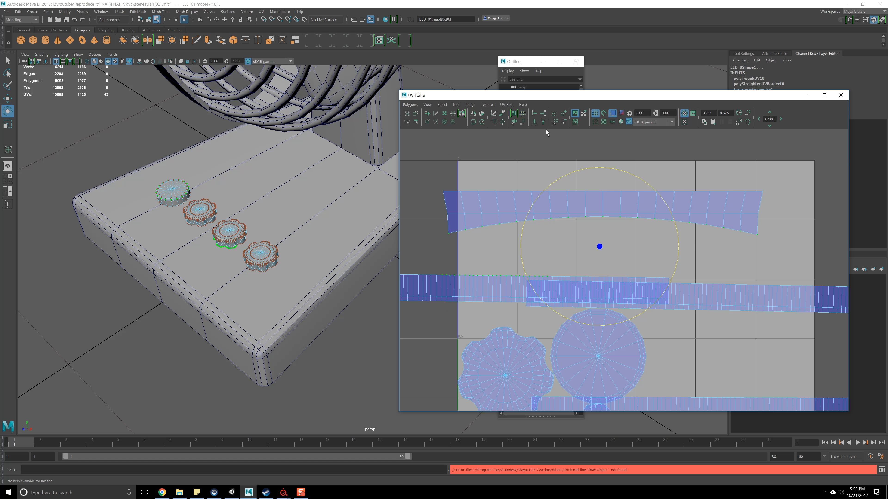
pyautogui.keyDown('ctrl'); pyautogui.moveTo(410, 256); pyautogui.dragTo(573, 287); pyautogui.keyUp('ctrl')
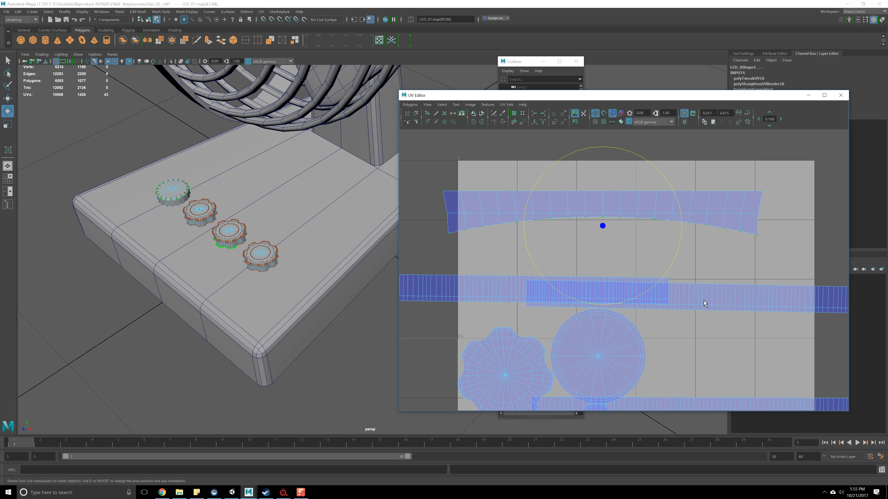
pyautogui.click(542, 122)
pyautogui.keyDown('alt'); pyautogui.moveTo(457, 179); pyautogui.dragTo(456, 194, button='middle'); pyautogui.keyUp('alt')
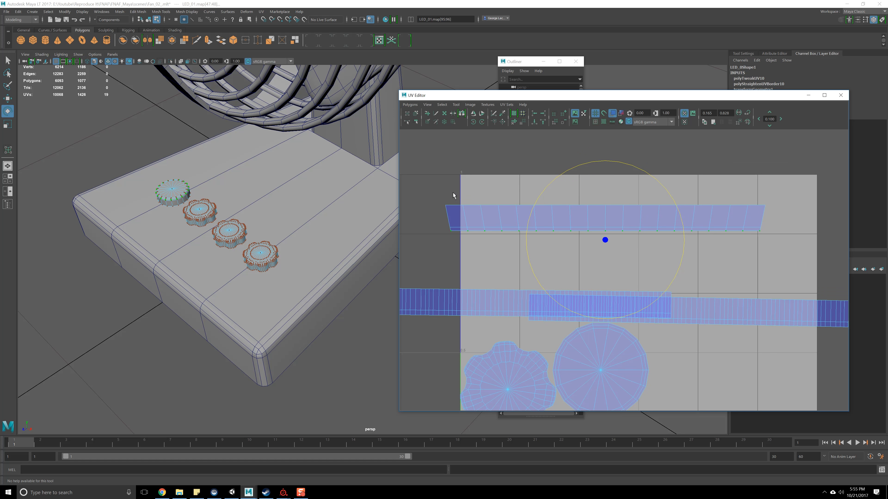
# Square off both slanted ends of LED_01's side strip with the UV Lattice tool
pyautogui.moveTo(615, 211); pyautogui.dragTo(591, 203, button='right')
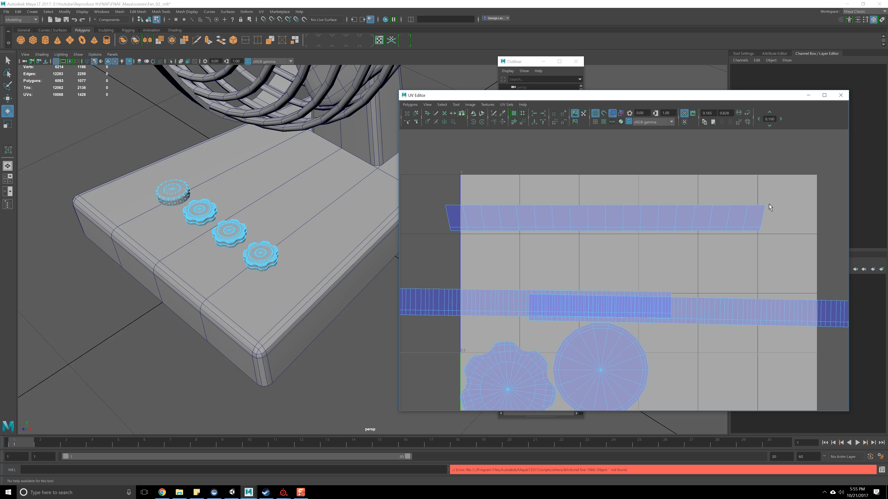
pyautogui.click(539, 205)
pyautogui.scroll(1, 540, 207)
pyautogui.keyDown('alt'); pyautogui.moveTo(534, 217); pyautogui.dragTo(577, 204, button='middle'); pyautogui.keyUp('alt')
pyautogui.scroll(-3, 577, 205)
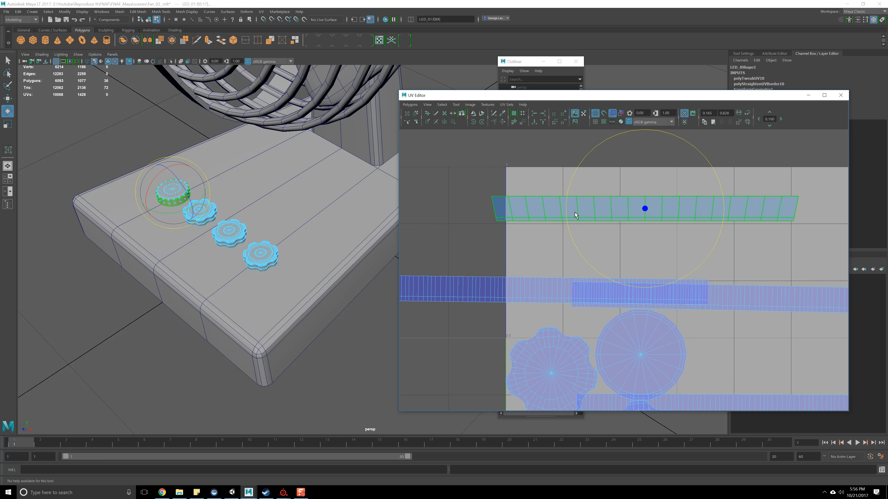
pyautogui.keyDown('alt'); pyautogui.moveTo(627, 223); pyautogui.dragTo(598, 221, button='middle'); pyautogui.keyUp('alt')
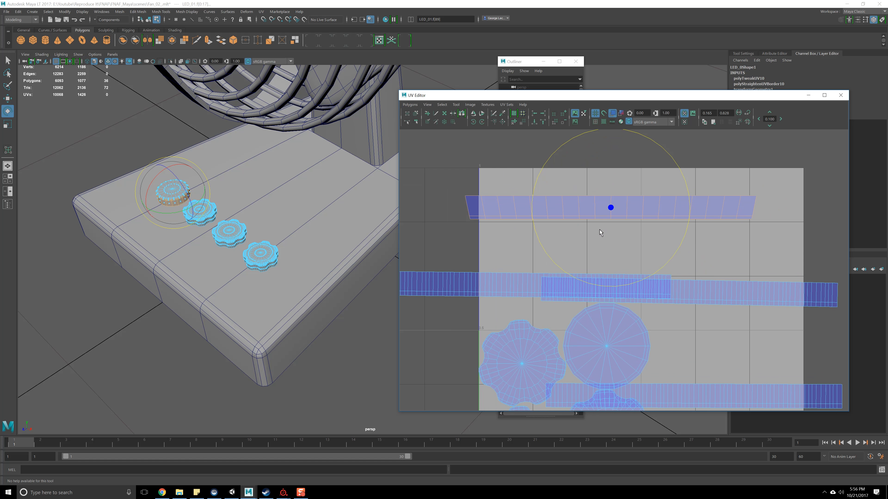
pyautogui.click(527, 248)
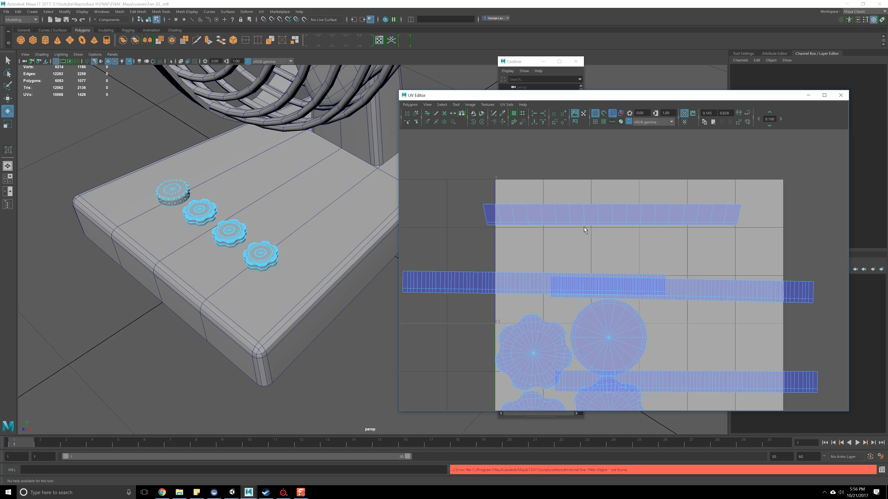
pyautogui.scroll(2, 584, 227)
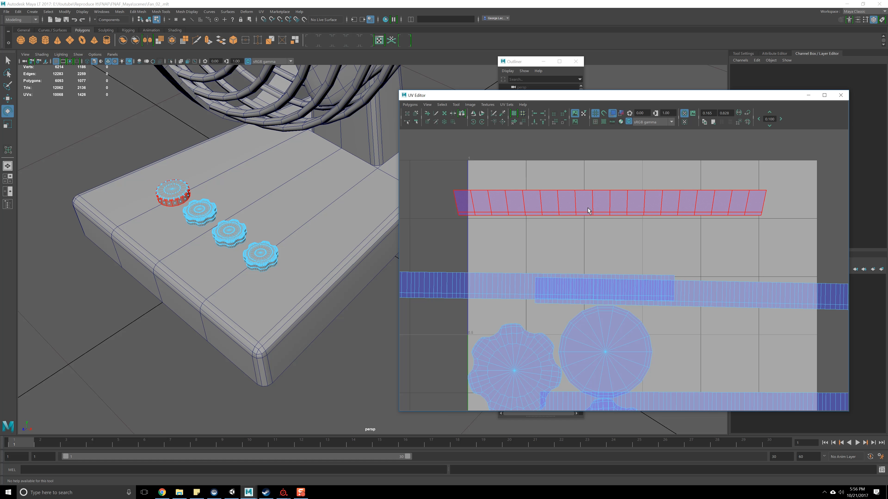
pyautogui.click(573, 206)
pyautogui.moveTo(765, 190); pyautogui.dragTo(759, 190)
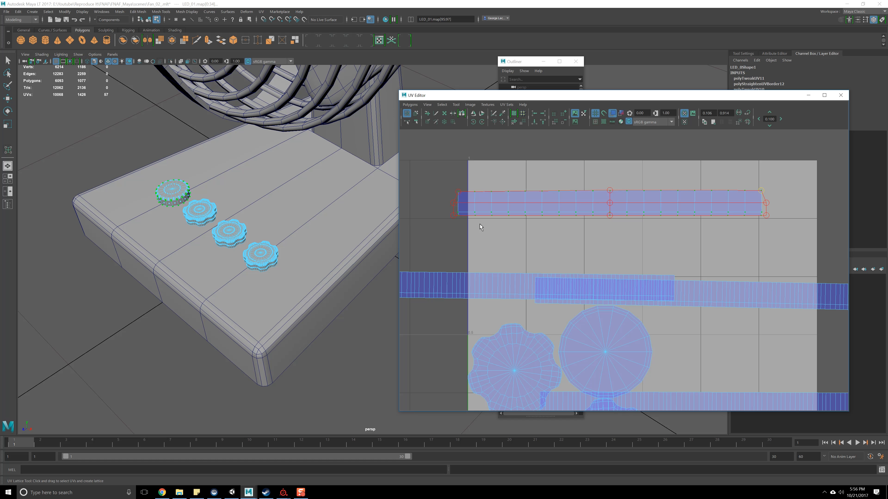
pyautogui.moveTo(454, 216); pyautogui.dragTo(455, 217)
pyautogui.click(569, 242)
# Move LED_01's side strip down close to the knobs' side strips
pyautogui.click(560, 211)
pyautogui.press('w')
pyautogui.moveTo(612, 203); pyautogui.dragTo(637, 259)
# Select all UV shells of the knobs and LED_01 and lay them out inside the 0–1 UV square
pyautogui.scroll(-1, 637, 259)
pyautogui.keyDown('alt'); pyautogui.moveTo(637, 259); pyautogui.dragTo(632, 164, button='middle'); pyautogui.keyUp('alt')
pyautogui.keyDown('alt'); pyautogui.moveTo(630, 242); pyautogui.dragTo(632, 274, button='middle'); pyautogui.keyUp('alt')
pyautogui.scroll(-4, 633, 274)
pyautogui.moveTo(646, 266); pyautogui.dragTo(619, 257, button='right')
pyautogui.moveTo(511, 191); pyautogui.dragTo(735, 353)
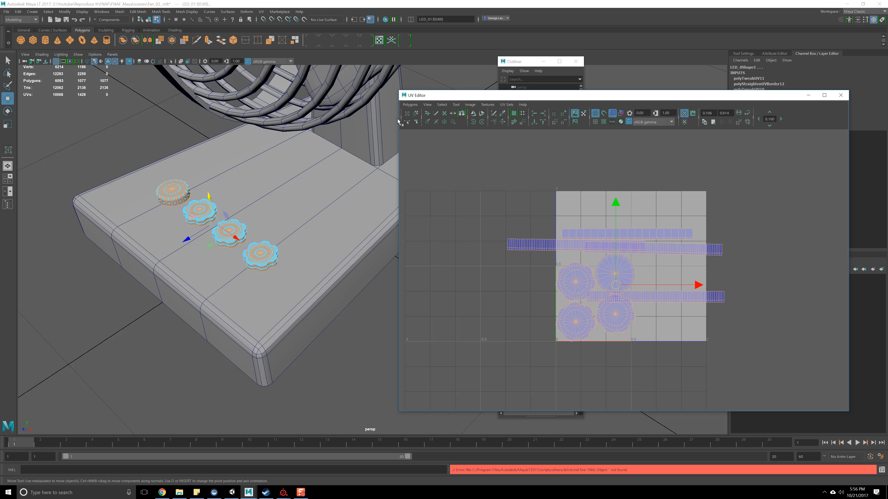
pyautogui.click(409, 105)
pyautogui.click(426, 274)
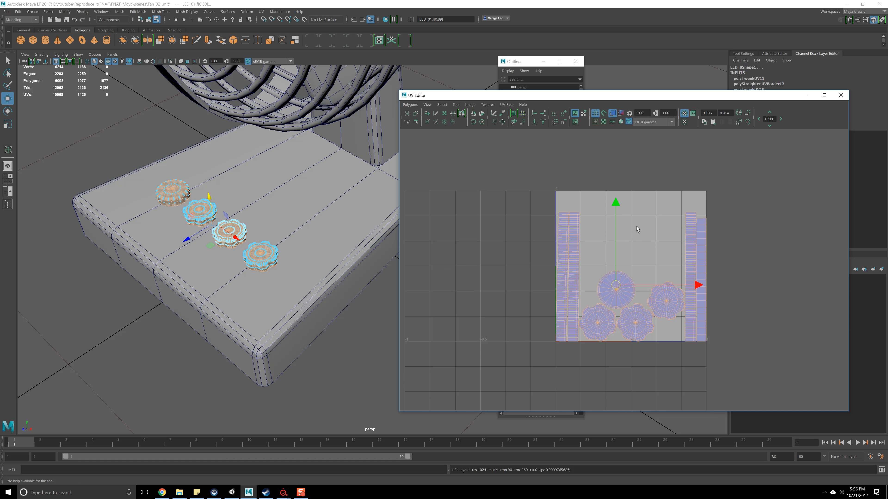
pyautogui.scroll(5, 608, 249)
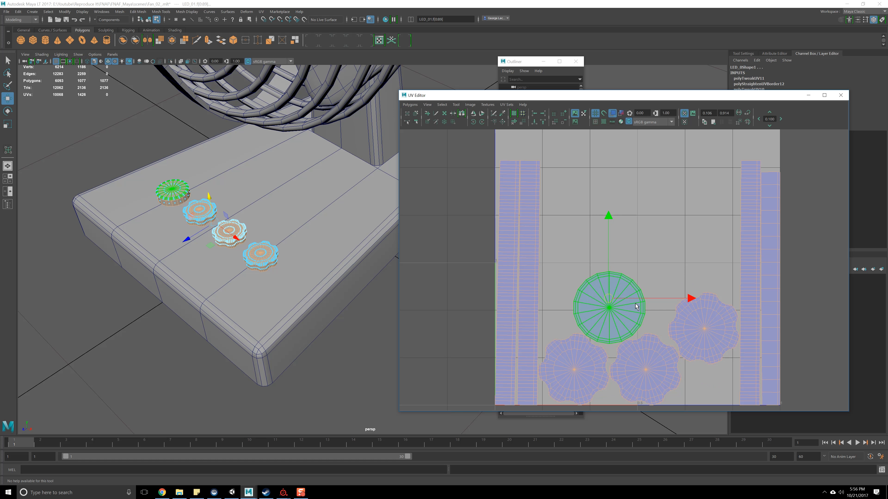
pyautogui.click(684, 263)
pyautogui.click(611, 313)
pyautogui.click(700, 325)
pyautogui.click(635, 357)
pyautogui.click(604, 308)
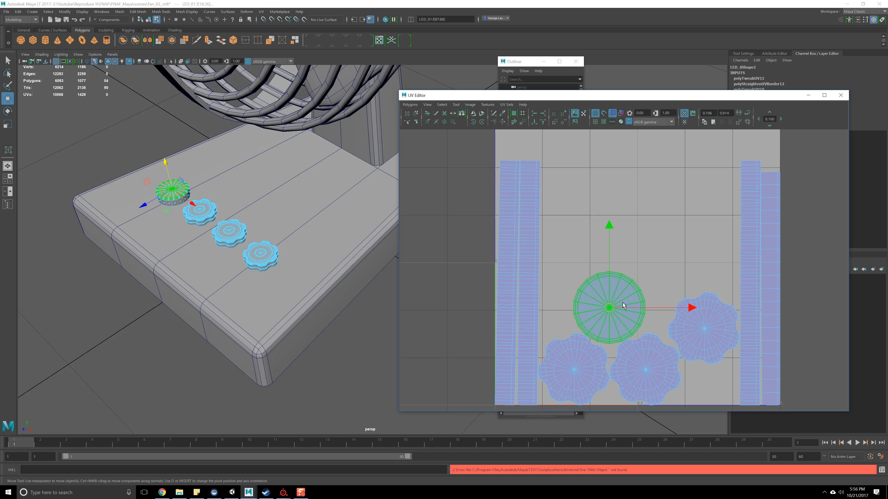
# Select all meshes from Knob_02 to Body in the Outliner and move them out of the Fan group
pyautogui.moveTo(547, 98); pyautogui.dragTo(536, 280)
pyautogui.click(527, 122)
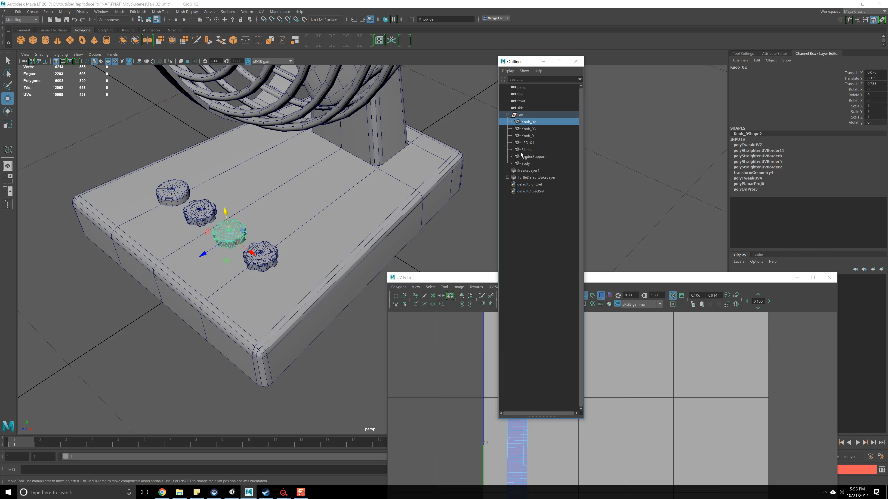
pyautogui.keyDown('shift'); pyautogui.click(521, 163); pyautogui.keyUp('shift')
pyautogui.click(526, 128)
pyautogui.click(527, 122)
pyautogui.keyDown('shift'); pyautogui.click(528, 163); pyautogui.keyUp('shift')
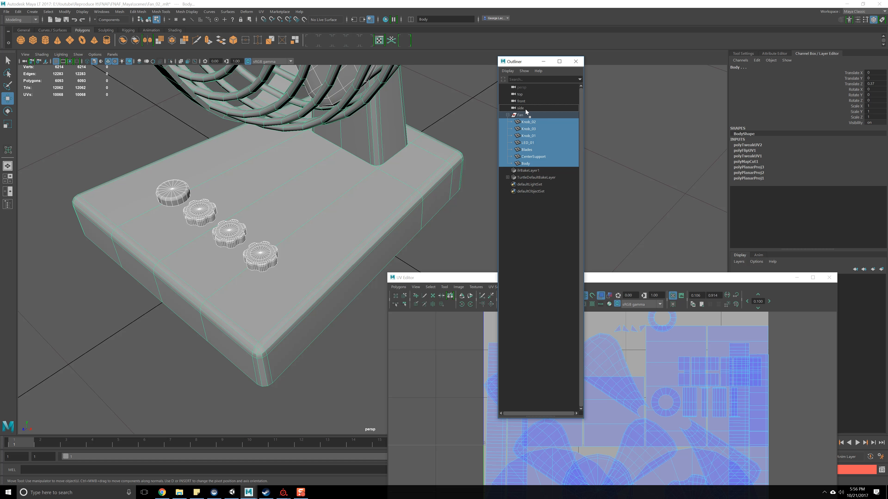
pyautogui.moveTo(526, 111); pyautogui.dragTo(523, 114)
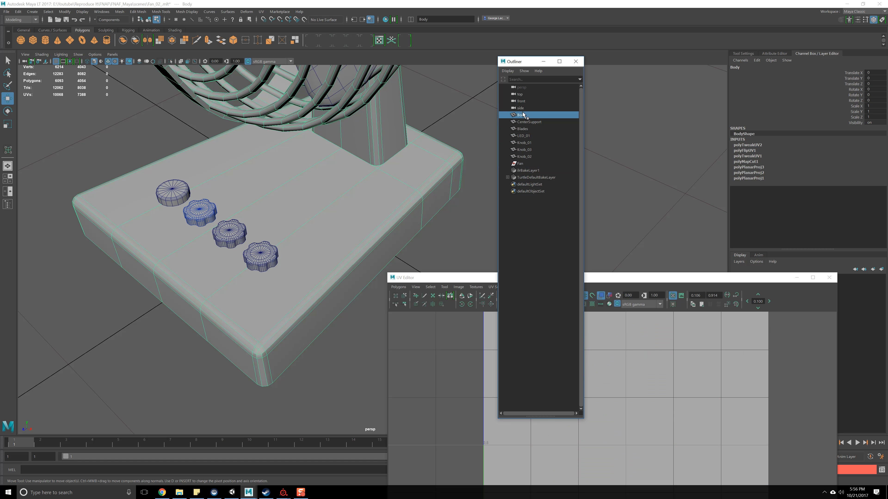
# Freeze the transformations of the seven meshes from Body to Knob_02 and delete their construction history
pyautogui.keyDown('shift'); pyautogui.click(522, 156); pyautogui.keyUp('shift')
pyautogui.click(60, 11)
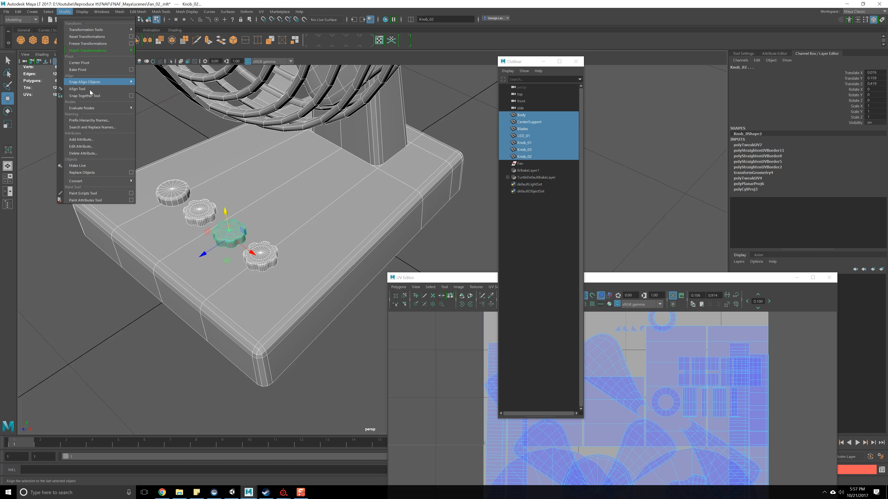
pyautogui.click(85, 46)
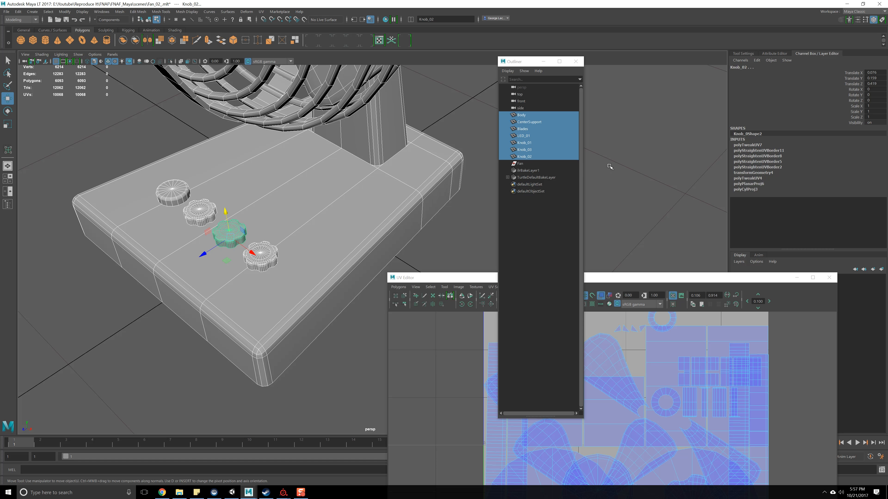
pyautogui.click(18, 11)
pyautogui.moveTo(70, 100)
pyautogui.click(131, 107)
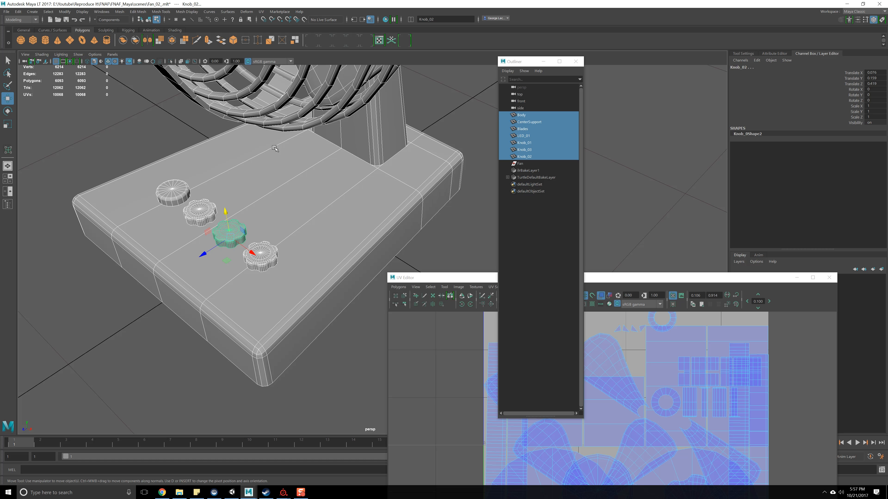
# Select the seven meshes from Body to Knob_02 and lay out their UVs together in the UV Editor
pyautogui.click(527, 164)
pyautogui.click(528, 115)
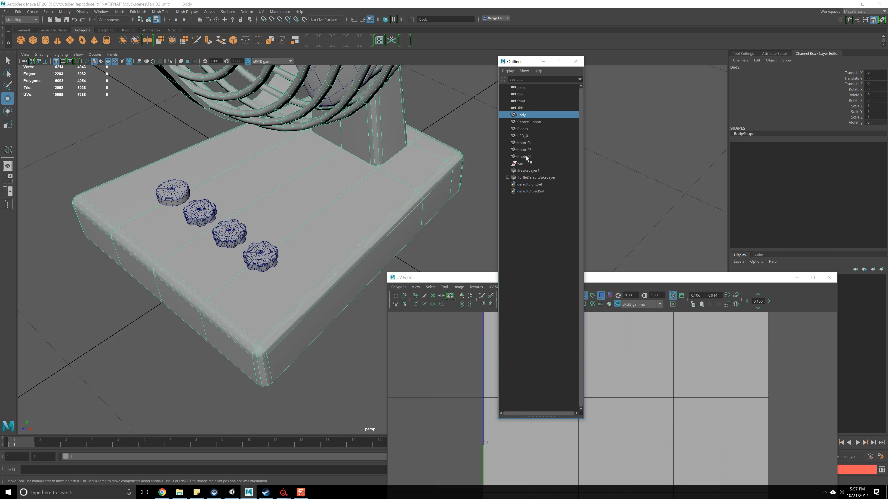
pyautogui.keyDown('shift'); pyautogui.click(526, 156); pyautogui.keyUp('shift')
pyautogui.moveTo(642, 277); pyautogui.dragTo(630, 86)
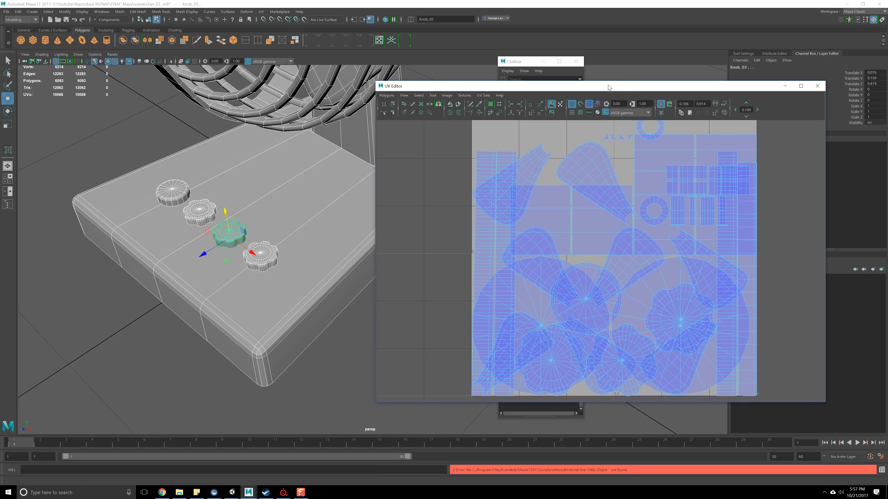
pyautogui.click(391, 96)
pyautogui.click(410, 263)
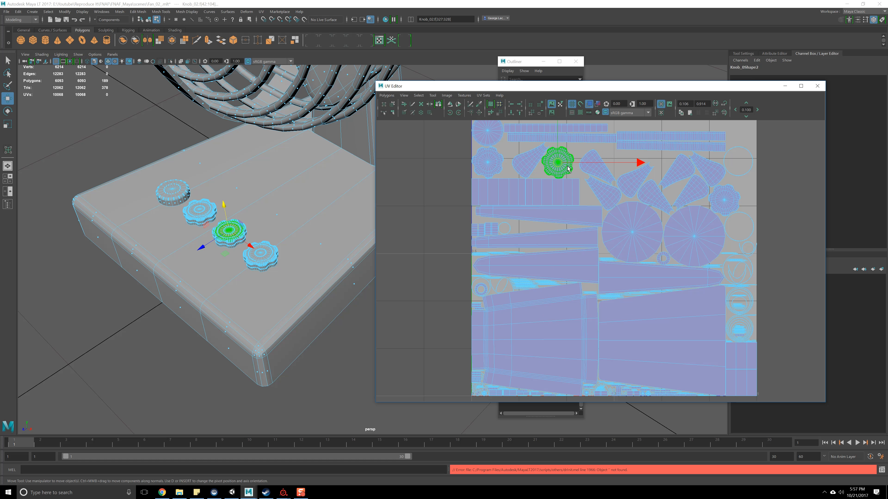
# Check the knob and blade shells in the shared UV layout against the parts they belong to on the fan
pyautogui.scroll(-4, 302, 140)
pyautogui.keyDown('alt'); pyautogui.moveTo(306, 131); pyautogui.dragTo(310, 241, button='middle'); pyautogui.keyUp('alt')
pyautogui.keyDown('alt'); pyautogui.moveTo(310, 241); pyautogui.dragTo(327, 201); pyautogui.keyUp('alt')
pyautogui.click(604, 170)
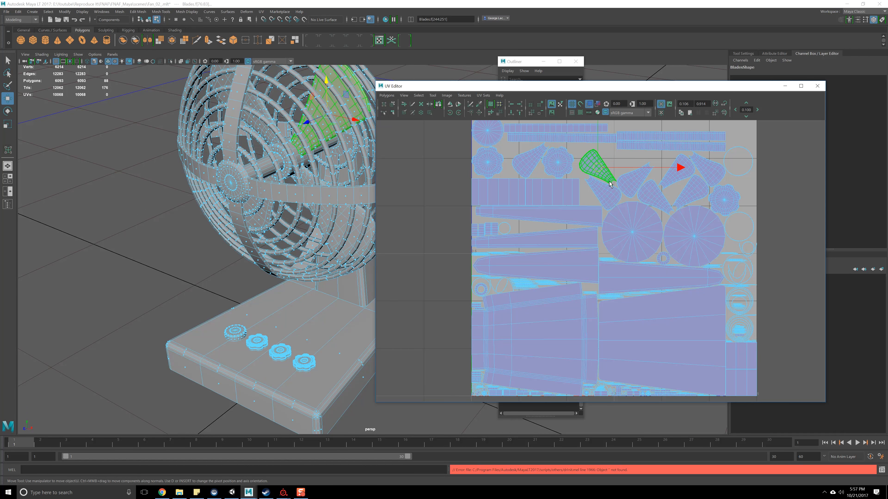
pyautogui.moveTo(619, 161); pyautogui.dragTo(602, 158, button='right')
pyautogui.scroll(-2, 598, 171)
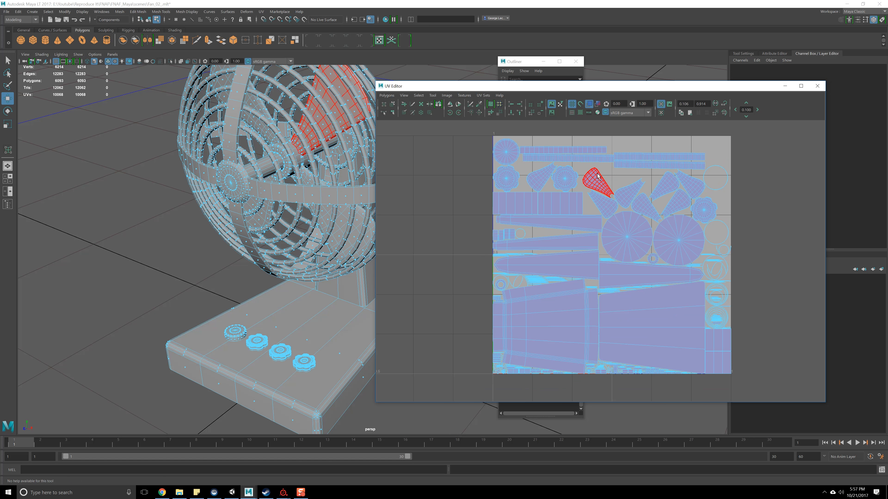
pyautogui.moveTo(471, 127); pyautogui.dragTo(777, 391)
pyautogui.click(653, 217)
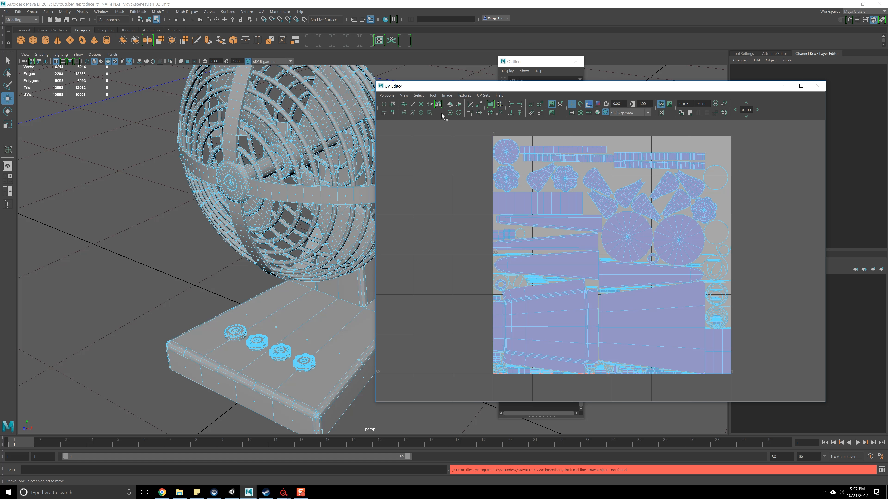
pyautogui.click(387, 96)
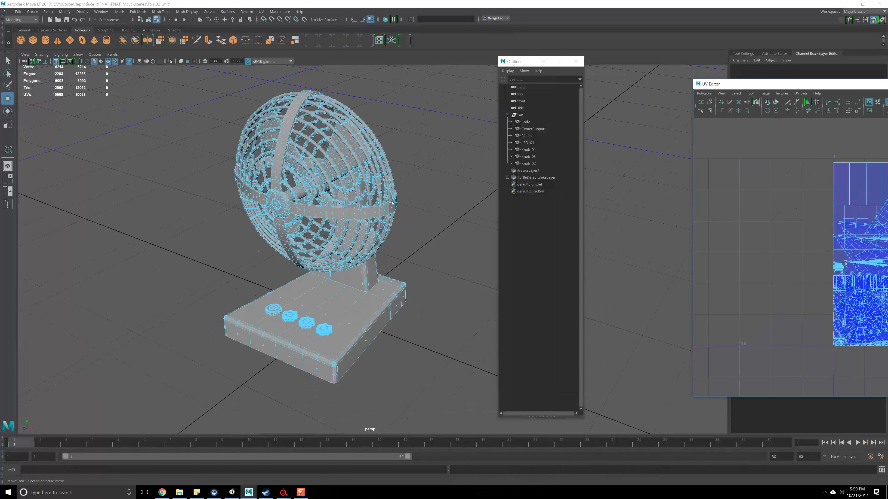
# Return to object selection, select all meshes of the fan and combine them into a single mesh
pyautogui.scroll(-1, 390, 202)
pyautogui.moveTo(349, 180)
pyautogui.mouseDown(button='right')
pyautogui.moveTo(307, 188)
pyautogui.moveTo(323, 195)
pyautogui.moveTo(344, 178)
pyautogui.mouseUp(button='right')
pyautogui.press('F8')
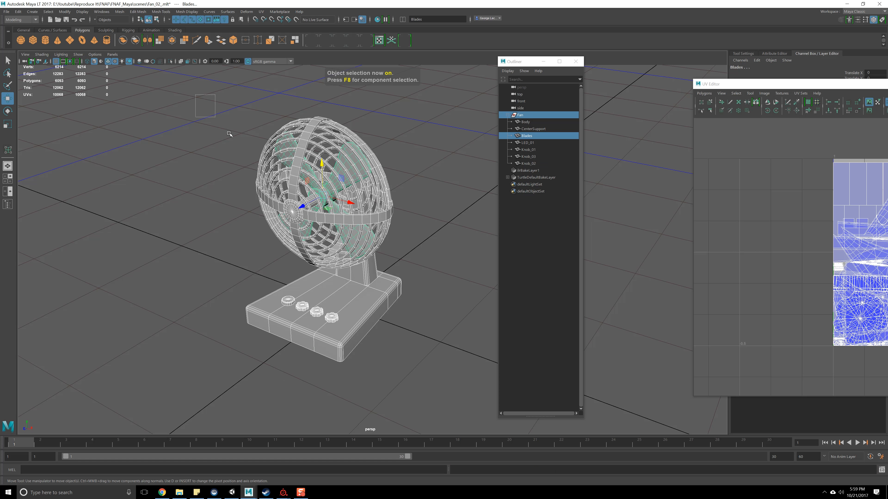
pyautogui.click(123, 40)
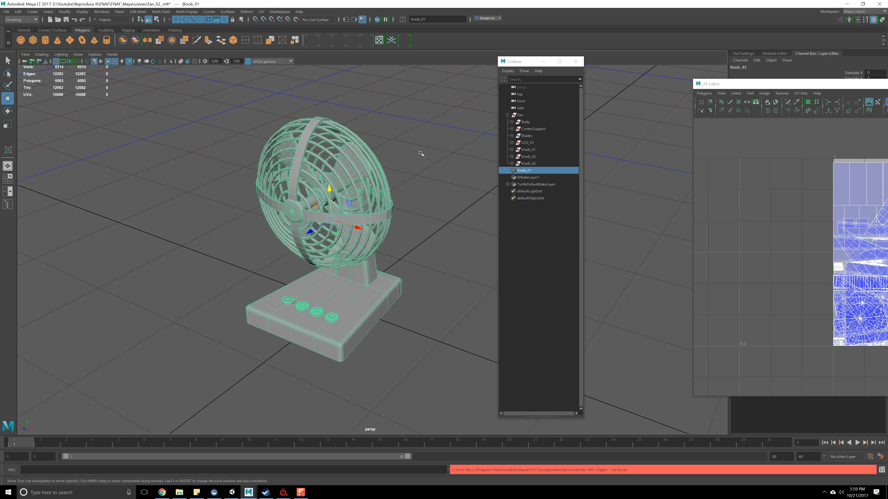
# Select all UVs of the combined fan mesh and lay them out inside the 0–1 square
pyautogui.moveTo(745, 86); pyautogui.dragTo(362, 78)
pyautogui.moveTo(472, 205); pyautogui.dragTo(471, 226, button='right')
pyautogui.moveTo(406, 144); pyautogui.dragTo(656, 353)
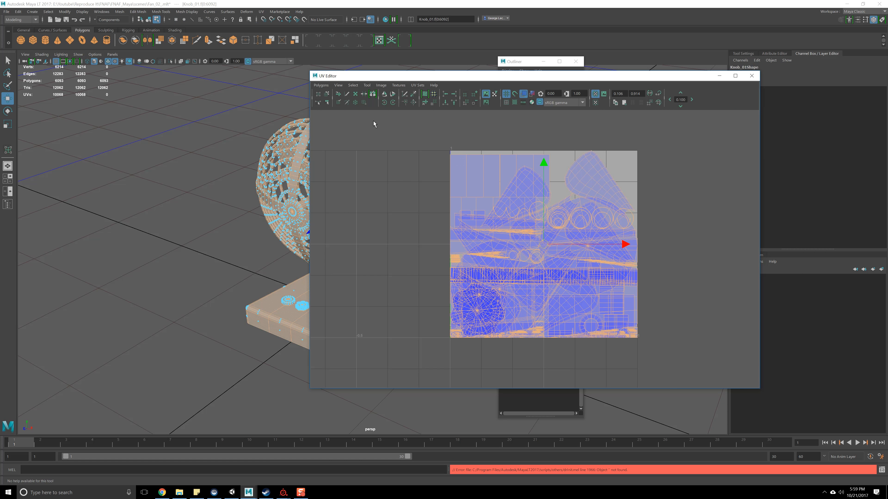
pyautogui.click(321, 85)
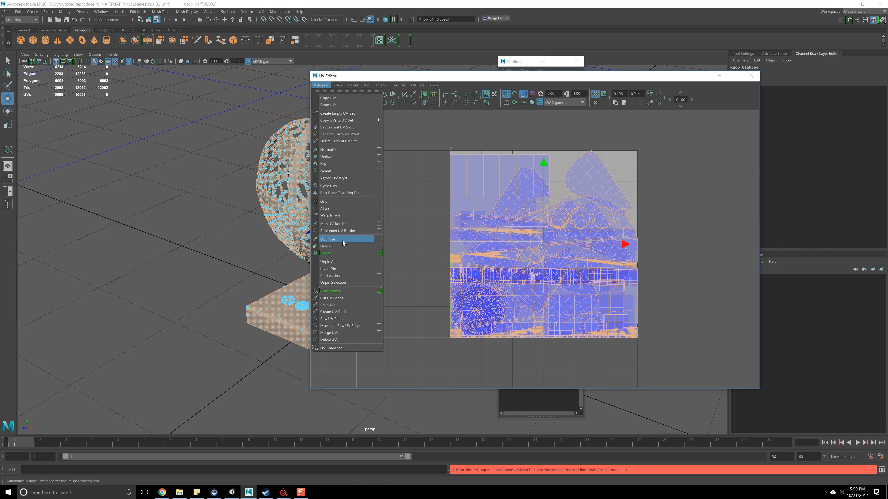
pyautogui.click(342, 253)
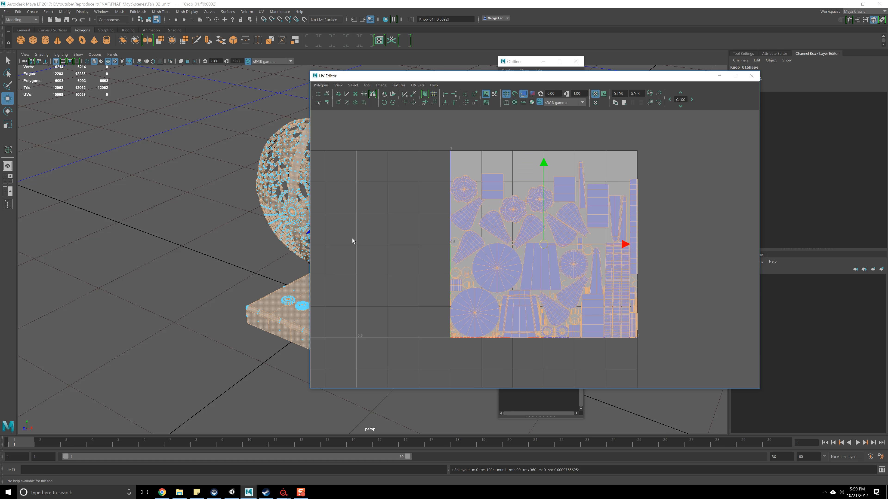
# Examine individual shells in the new layout to identify which fan parts they belong to
pyautogui.click(582, 264)
pyautogui.scroll(2, 574, 263)
pyautogui.click(507, 200)
pyautogui.click(493, 217)
pyautogui.click(501, 204)
pyautogui.click(494, 218)
pyautogui.click(501, 204)
pyautogui.click(494, 218)
pyautogui.click(501, 203)
pyautogui.keyDown('alt'); pyautogui.moveTo(260, 206); pyautogui.dragTo(305, 220, button='middle'); pyautogui.keyUp('alt')
pyautogui.scroll(4, 187, 225)
pyautogui.click(468, 157)
pyautogui.click(540, 176)
pyautogui.click(573, 220)
# Inspect the packing of the blade, body and ring shells in the combined layout, then close the Layout UVs options
pyautogui.keyDown('alt'); pyautogui.moveTo(272, 224); pyautogui.dragTo(253, 226); pyautogui.keyUp('alt')
pyautogui.keyDown('alt'); pyautogui.moveTo(254, 226); pyautogui.dragTo(303, 252, button='middle'); pyautogui.keyUp('alt')
pyautogui.keyDown('alt'); pyautogui.moveTo(364, 254); pyautogui.dragTo(235, 247, button='middle'); pyautogui.keyUp('alt')
pyautogui.moveTo(236, 247)
pyautogui.keyDown('alt'); pyautogui.mouseDown()
pyautogui.moveTo(290, 217)
pyautogui.moveTo(243, 232)
pyautogui.mouseUp(); pyautogui.keyUp('alt')
pyautogui.keyDown('alt'); pyautogui.moveTo(433, 203); pyautogui.dragTo(498, 213, button='middle'); pyautogui.keyUp('alt')
pyautogui.scroll(-2, 484, 227)
pyautogui.moveTo(232, 225)
pyautogui.keyDown('alt'); pyautogui.mouseDown()
pyautogui.moveTo(248, 245)
pyautogui.moveTo(222, 226)
pyautogui.mouseUp(); pyautogui.keyUp('alt')
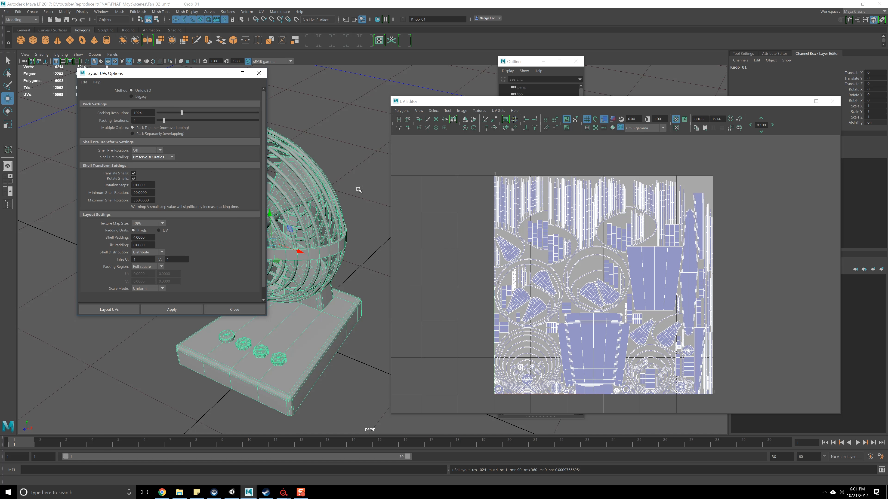
pyautogui.scroll(2, 573, 268)
pyautogui.scroll(-2, 556, 262)
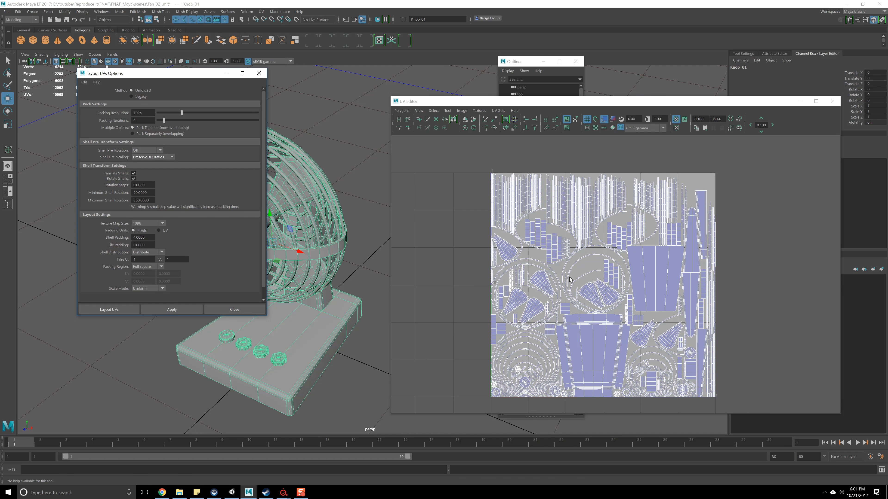
pyautogui.scroll(4, 571, 279)
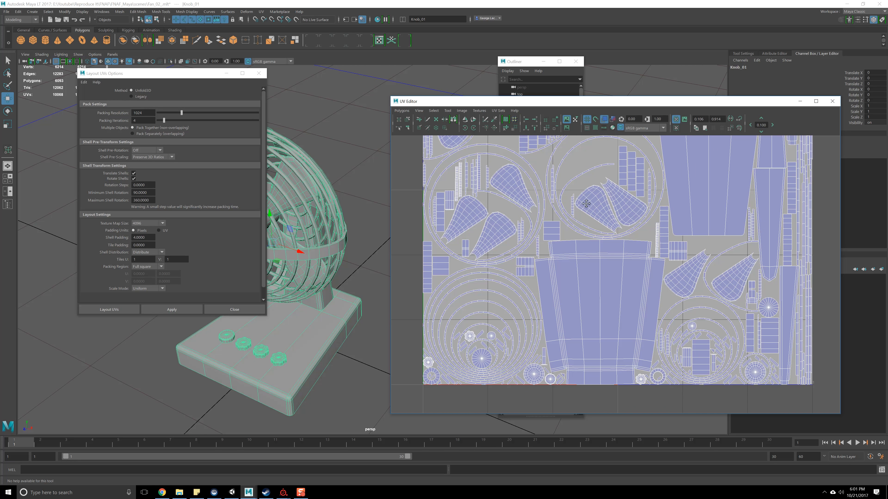
pyautogui.keyDown('alt'); pyautogui.moveTo(586, 203); pyautogui.dragTo(580, 267, button='middle'); pyautogui.keyUp('alt')
pyautogui.click(258, 73)
# Return to object selection and separate the combined fan mesh into its individual pieces
pyautogui.moveTo(442, 102); pyautogui.dragTo(481, 81)
pyautogui.keyDown('alt'); pyautogui.moveTo(271, 219); pyautogui.dragTo(288, 131, button='middle'); pyautogui.keyUp('alt')
pyautogui.keyDown('alt'); pyautogui.moveTo(287, 131); pyautogui.dragTo(355, 189, button='right'); pyautogui.keyUp('alt')
pyautogui.scroll(2, 355, 189)
pyautogui.keyDown('alt'); pyautogui.moveTo(355, 188); pyautogui.dragTo(370, 149, button='middle'); pyautogui.keyUp('alt')
pyautogui.scroll(5, 367, 150)
pyautogui.keyDown('alt'); pyautogui.moveTo(297, 154); pyautogui.dragTo(284, 344, button='middle'); pyautogui.keyUp('alt')
pyautogui.scroll(-5, 319, 262)
pyautogui.moveTo(336, 190)
pyautogui.keyDown('alt'); pyautogui.mouseDown()
pyautogui.moveTo(298, 173)
pyautogui.moveTo(344, 197)
pyautogui.mouseUp(); pyautogui.keyUp('alt')
pyautogui.moveTo(344, 196); pyautogui.dragTo(361, 196, button='right')
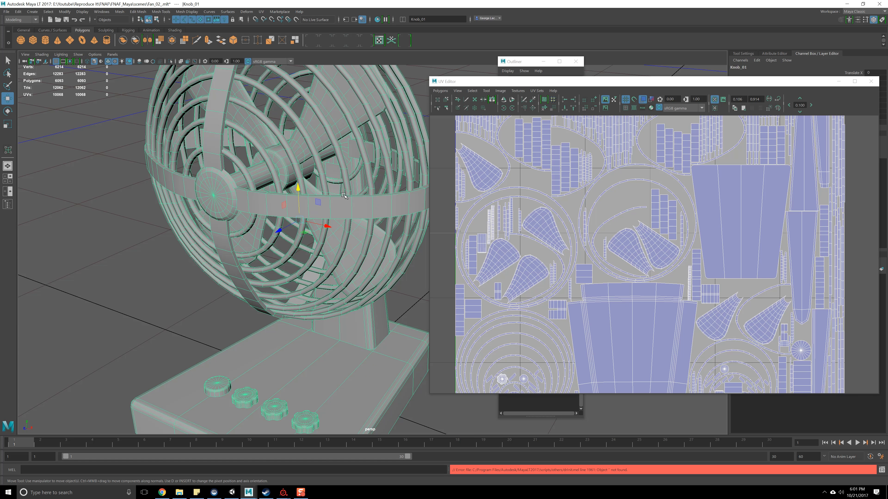
pyautogui.press('F8')
pyautogui.click(134, 40)
pyautogui.scroll(-4, 301, 250)
pyautogui.keyDown('alt'); pyautogui.moveTo(349, 303); pyautogui.dragTo(336, 298); pyautogui.keyUp('alt')
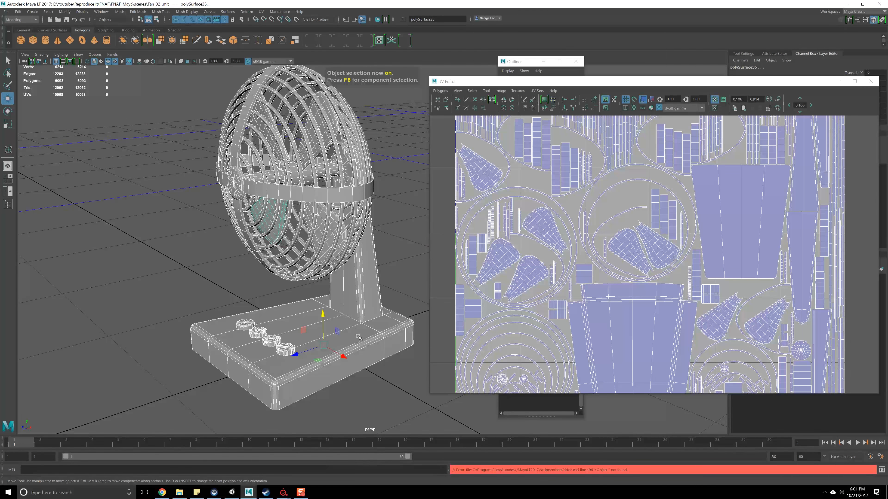
pyautogui.click(358, 337)
pyautogui.keyDown('alt'); pyautogui.moveTo(387, 274); pyautogui.dragTo(377, 275); pyautogui.keyUp('alt')
pyautogui.keyDown('shift'); pyautogui.click(364, 249); pyautogui.keyUp('shift')
pyautogui.keyDown('alt'); pyautogui.moveTo(361, 245); pyautogui.dragTo(318, 308); pyautogui.keyUp('alt')
pyautogui.keyDown('shift'); pyautogui.click(353, 225); pyautogui.keyUp('shift')
pyautogui.keyDown('alt'); pyautogui.moveTo(353, 226); pyautogui.dragTo(300, 246); pyautogui.keyUp('alt')
pyautogui.scroll(4, 297, 242)
pyautogui.keyDown('alt'); pyautogui.moveTo(287, 210); pyautogui.dragTo(323, 236, button='middle'); pyautogui.keyUp('alt')
pyautogui.keyDown('alt'); pyautogui.moveTo(323, 237); pyautogui.dragTo(308, 234); pyautogui.keyUp('alt')
pyautogui.keyDown('shift'); pyautogui.click(348, 207); pyautogui.keyUp('shift')
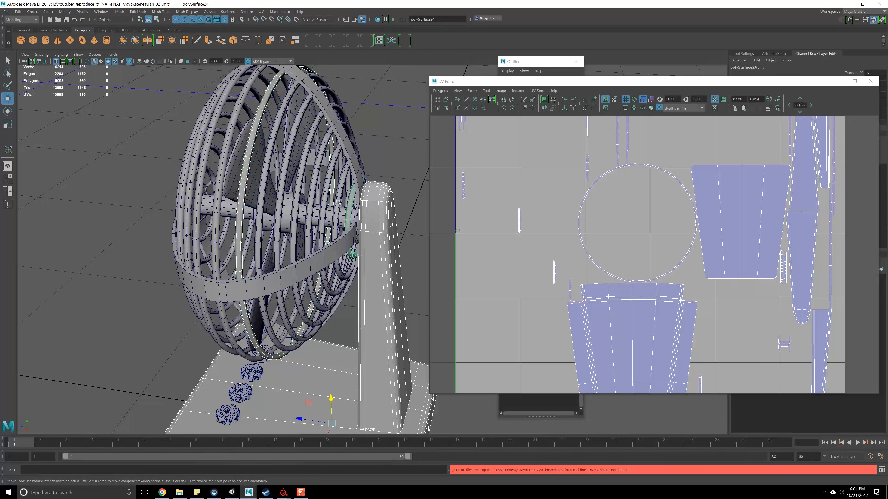
pyautogui.keyDown('shift'); pyautogui.click(336, 201); pyautogui.keyUp('shift')
pyautogui.keyDown('shift'); pyautogui.click(323, 197); pyautogui.keyUp('shift')
pyautogui.keyDown('shift'); pyautogui.click(310, 192); pyautogui.keyUp('shift')
pyautogui.keyDown('shift'); pyautogui.click(296, 189); pyautogui.keyUp('shift')
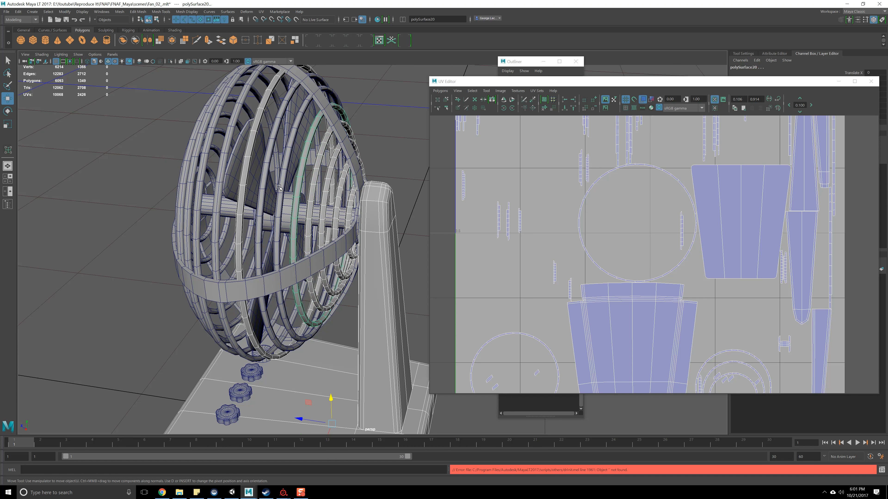
pyautogui.keyDown('shift'); pyautogui.click(279, 188); pyautogui.keyUp('shift')
pyautogui.keyDown('shift'); pyautogui.click(266, 184); pyautogui.keyUp('shift')
# Select all front and rear wire rings of the fan cage and combine them into one mesh
pyautogui.keyDown('alt'); pyautogui.moveTo(266, 184); pyautogui.dragTo(298, 228); pyautogui.keyUp('alt')
pyautogui.click(386, 190)
pyautogui.keyDown('shift'); pyautogui.click(367, 198); pyautogui.keyUp('shift')
pyautogui.keyDown('shift'); pyautogui.click(344, 206); pyautogui.keyUp('shift')
pyautogui.keyDown('shift'); pyautogui.click(327, 212); pyautogui.keyUp('shift')
pyautogui.keyDown('shift'); pyautogui.click(310, 226); pyautogui.keyUp('shift')
pyautogui.keyDown('shift'); pyautogui.click(303, 230); pyautogui.keyUp('shift')
pyautogui.keyDown('shift'); pyautogui.click(285, 241); pyautogui.keyUp('shift')
pyautogui.keyDown('shift'); pyautogui.click(273, 256); pyautogui.keyUp('shift')
pyautogui.keyDown('shift'); pyautogui.click(267, 264); pyautogui.keyUp('shift')
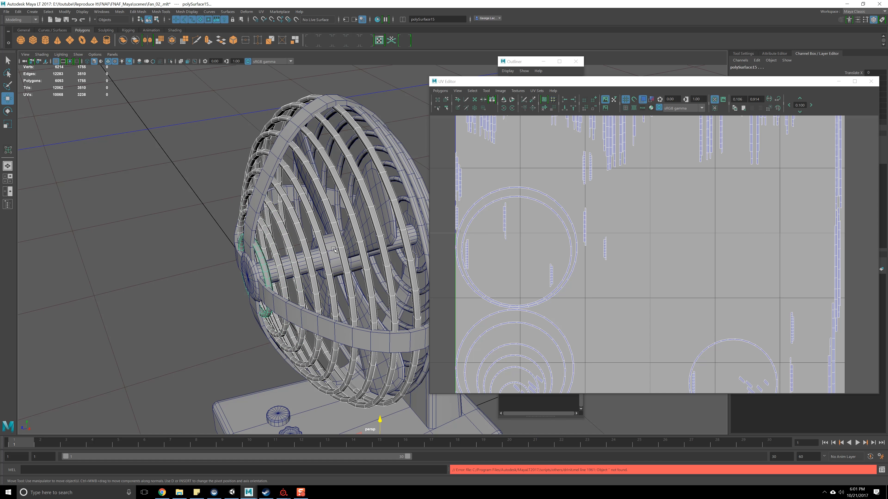
pyautogui.keyDown('alt'); pyautogui.moveTo(322, 251); pyautogui.dragTo(313, 249); pyautogui.keyUp('alt')
pyautogui.keyDown('shift'); pyautogui.click(293, 168); pyautogui.keyUp('shift')
pyautogui.keyDown('shift'); pyautogui.click(306, 174); pyautogui.keyUp('shift')
pyautogui.keyDown('shift'); pyautogui.click(319, 178); pyautogui.keyUp('shift')
pyautogui.keyDown('shift'); pyautogui.click(357, 193); pyautogui.keyUp('shift')
pyautogui.keyDown('shift'); pyautogui.click(363, 206); pyautogui.keyUp('shift')
pyautogui.keyDown('shift'); pyautogui.click(369, 210); pyautogui.keyUp('shift')
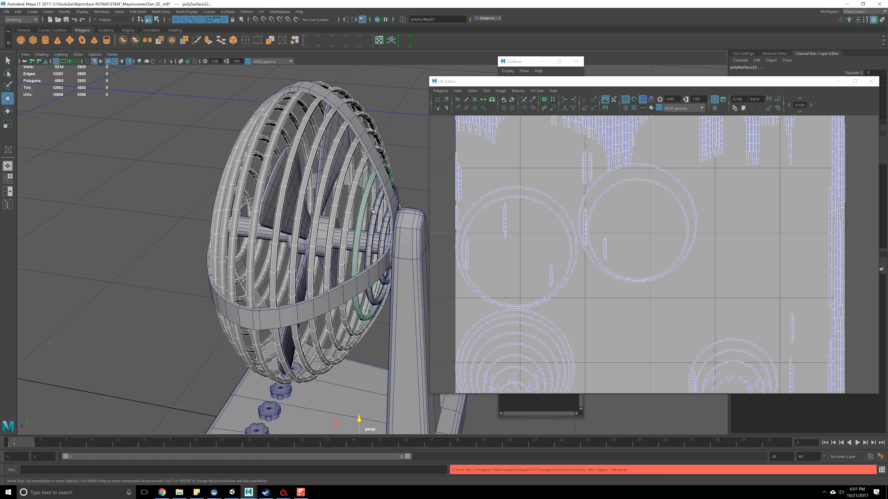
pyautogui.keyDown('shift'); pyautogui.click(373, 210); pyautogui.keyUp('shift')
pyautogui.keyDown('shift'); pyautogui.click(383, 235); pyautogui.keyUp('shift')
pyautogui.keyDown('alt'); pyautogui.moveTo(613, 232); pyautogui.dragTo(672, 290, button='middle'); pyautogui.keyUp('alt')
pyautogui.keyDown('alt'); pyautogui.moveTo(660, 153); pyautogui.dragTo(564, 203, button='middle'); pyautogui.keyUp('alt')
pyautogui.keyDown('alt'); pyautogui.moveTo(252, 206); pyautogui.dragTo(300, 172); pyautogui.keyUp('alt')
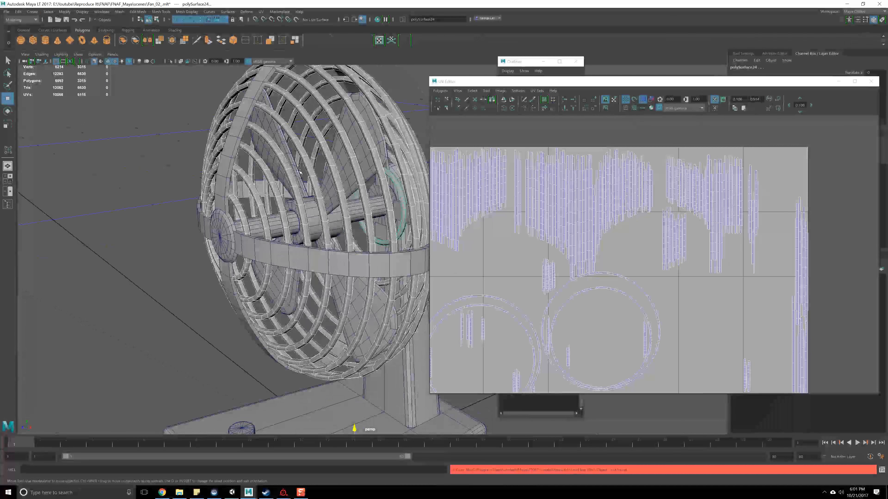
pyautogui.click(123, 43)
pyautogui.keyDown('alt'); pyautogui.moveTo(308, 152); pyautogui.dragTo(273, 183); pyautogui.keyUp('alt')
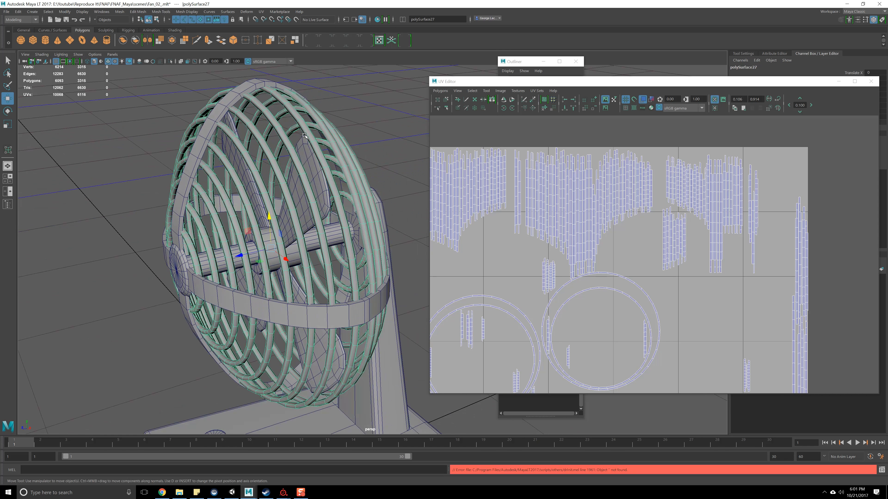
# Apply a cylindrical UV projection to the combined cage rings and widen its horizontal sweep to 360 degrees
pyautogui.click(261, 11)
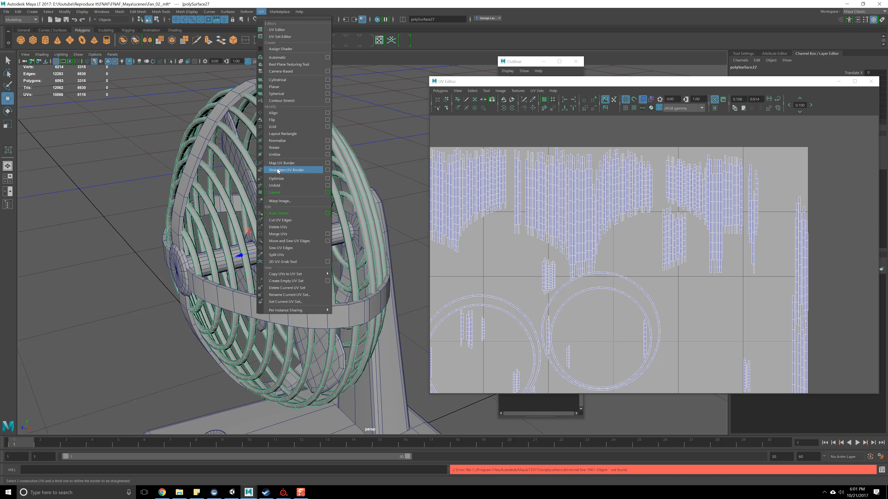
pyautogui.click(261, 12)
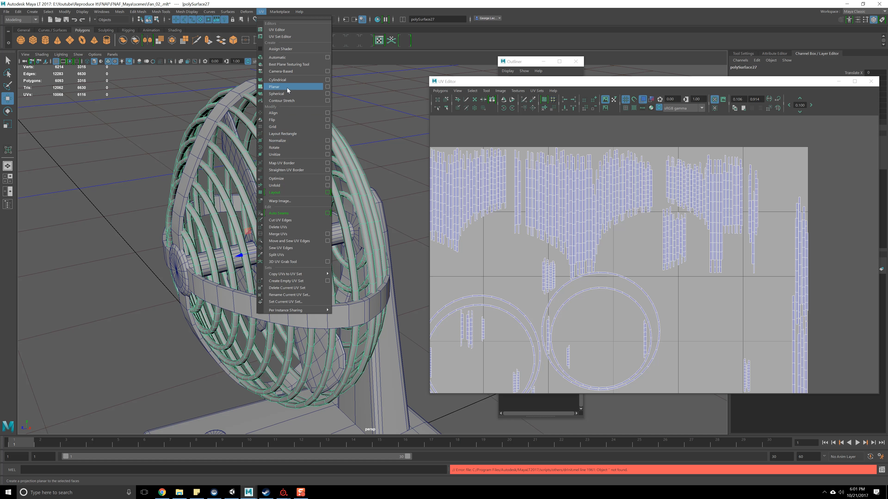
pyautogui.scroll(-4, 305, 206)
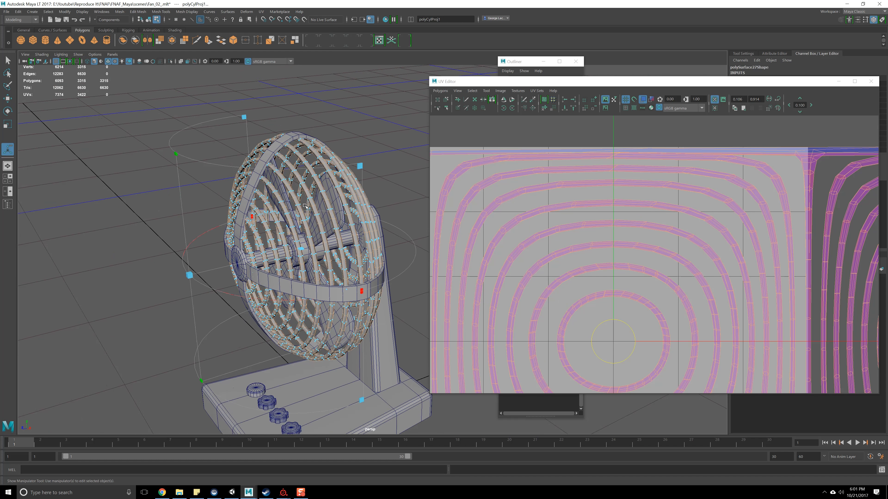
pyautogui.keyDown('alt'); pyautogui.moveTo(304, 207); pyautogui.dragTo(237, 209, button='middle'); pyautogui.keyUp('alt')
pyautogui.moveTo(287, 295); pyautogui.dragTo(343, 155)
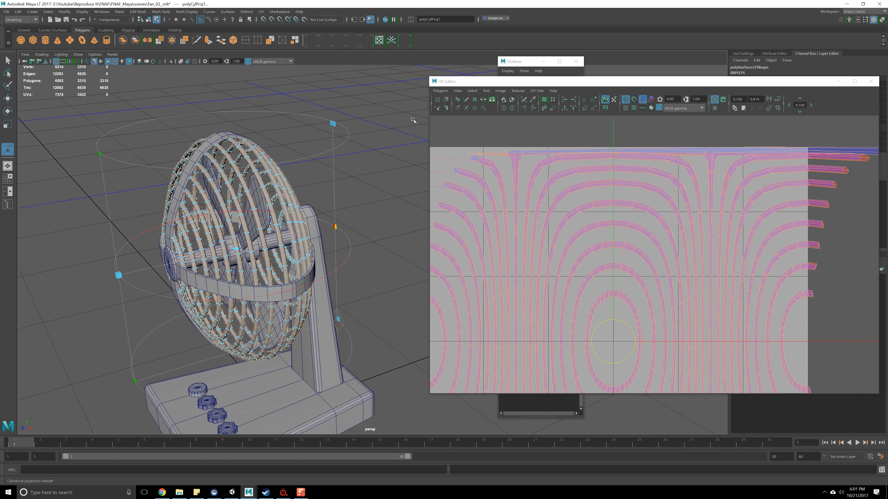
pyautogui.moveTo(512, 82); pyautogui.dragTo(517, 91)
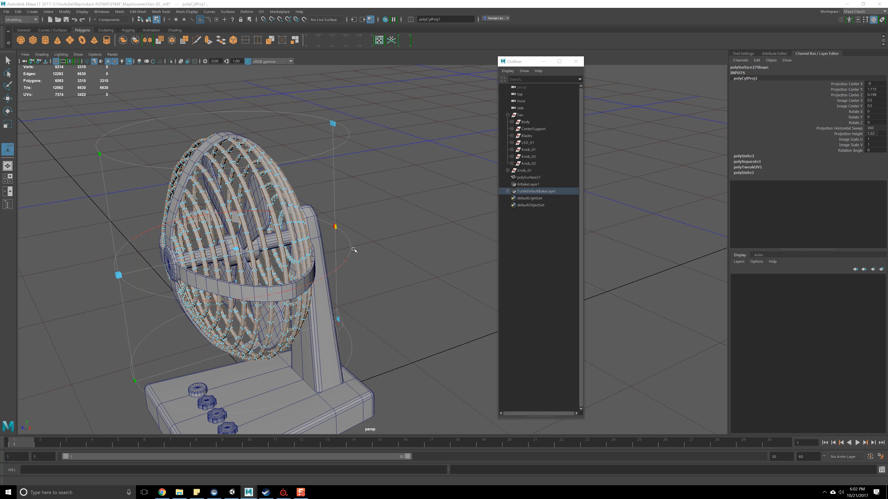
# Set the cylindrical projection's Rotate X to -90 on the fan cage wires and review the resulting UV strips
pyautogui.keyDown('alt'); pyautogui.moveTo(259, 255); pyautogui.dragTo(383, 345); pyautogui.keyUp('alt')
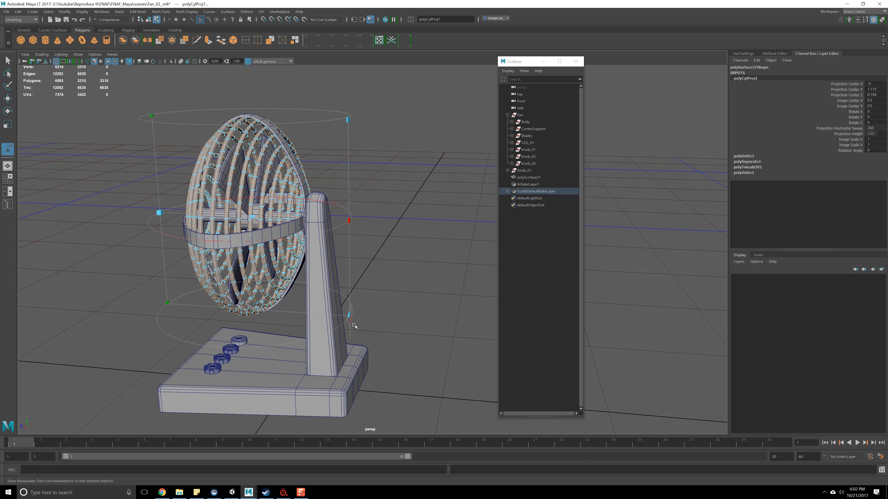
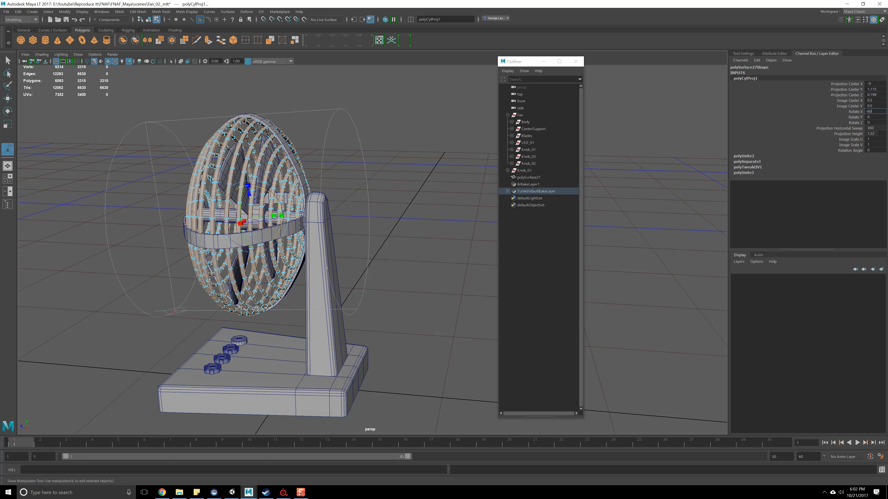
pyautogui.moveTo(0, 116); pyautogui.dragTo(618, 56)
pyautogui.scroll(-5, 618, 252)
pyautogui.keyDown('alt'); pyautogui.moveTo(626, 268); pyautogui.dragTo(616, 201, button='middle'); pyautogui.keyUp('alt')
pyautogui.keyDown('alt'); pyautogui.moveTo(556, 130); pyautogui.dragTo(580, 158, button='middle'); pyautogui.keyUp('alt')
pyautogui.scroll(3, 625, 224)
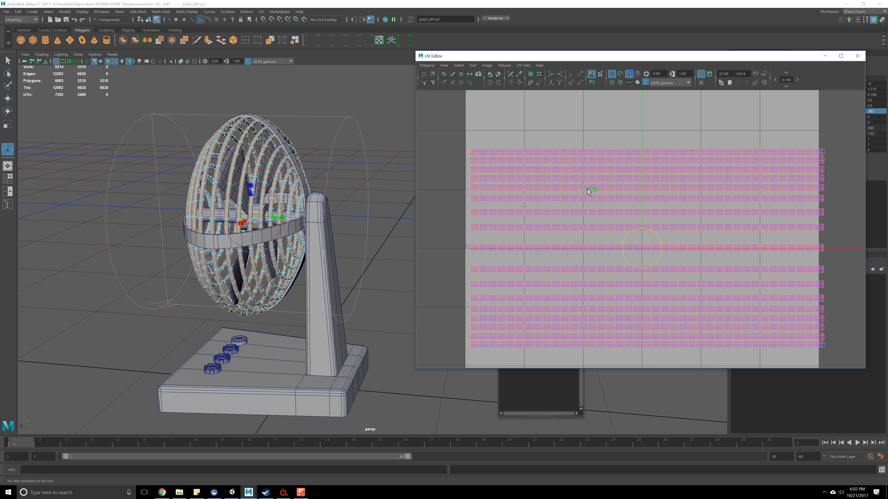
pyautogui.scroll(-3, 587, 189)
pyautogui.scroll(4, 612, 204)
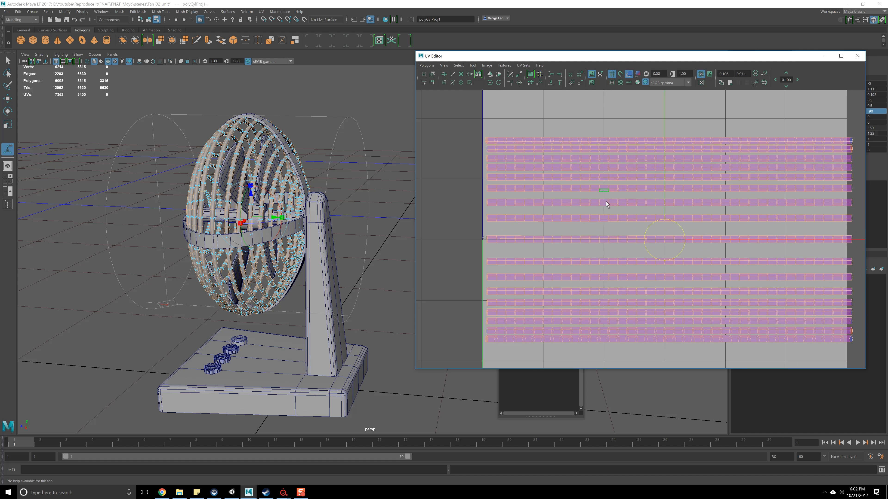
pyautogui.click(567, 131)
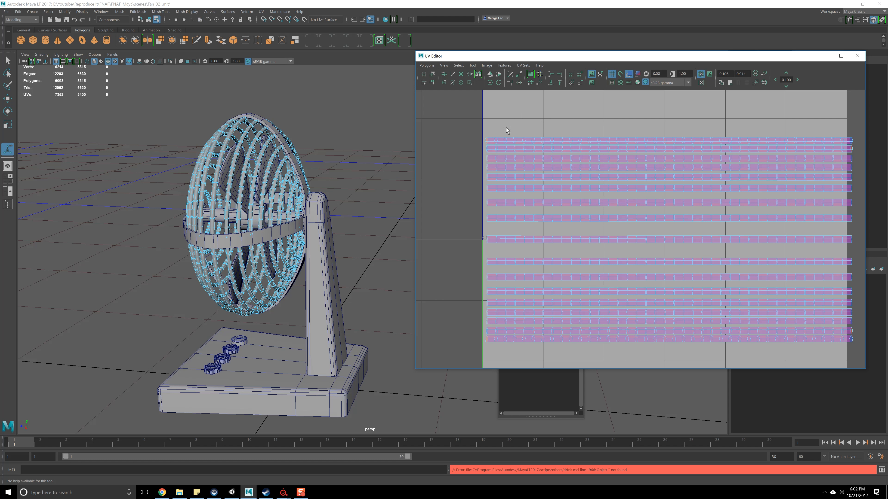
# Switch the cage mesh to edge selection and select the lengthwise edge loop along the first wire ring
pyautogui.keyDown('alt'); pyautogui.moveTo(381, 136); pyautogui.dragTo(532, 135, button='middle'); pyautogui.keyUp('alt')
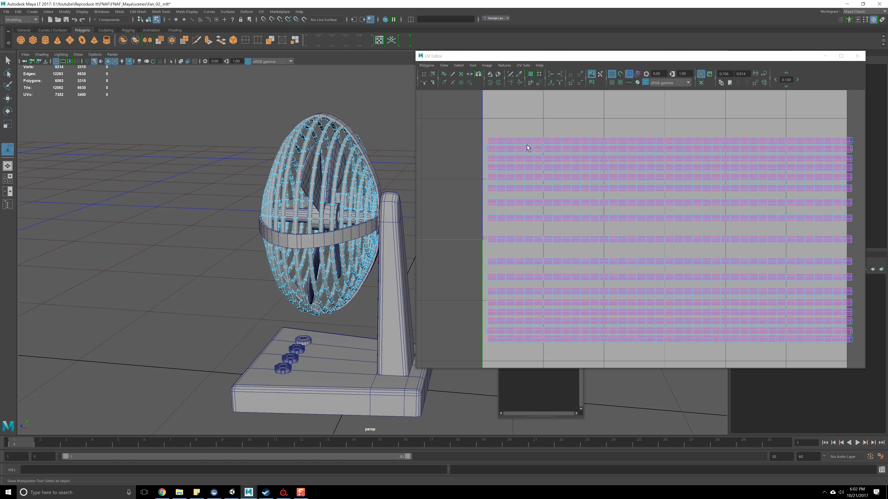
pyautogui.scroll(3, 534, 168)
pyautogui.scroll(4, 373, 200)
pyautogui.keyDown('alt'); pyautogui.moveTo(372, 200); pyautogui.dragTo(271, 219); pyautogui.keyUp('alt')
pyautogui.scroll(3, 370, 225)
pyautogui.moveTo(271, 218); pyautogui.dragTo(271, 202, button='right')
pyautogui.keyDown('alt'); pyautogui.moveTo(322, 210); pyautogui.dragTo(325, 267); pyautogui.keyUp('alt')
pyautogui.scroll(8, 323, 271)
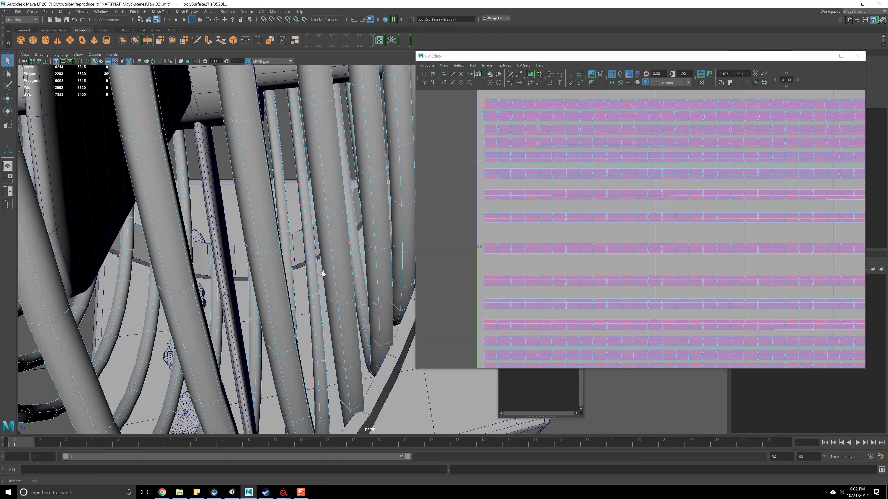
# Add the lengthwise edge loop of the neighbouring cage wire to the seam selection
pyautogui.keyDown('alt'); pyautogui.moveTo(301, 250); pyautogui.dragTo(317, 239, button='middle'); pyautogui.keyUp('alt')
pyautogui.scroll(-8, 317, 239)
pyautogui.keyDown('alt'); pyautogui.moveTo(316, 239); pyautogui.dragTo(314, 194); pyautogui.keyUp('alt')
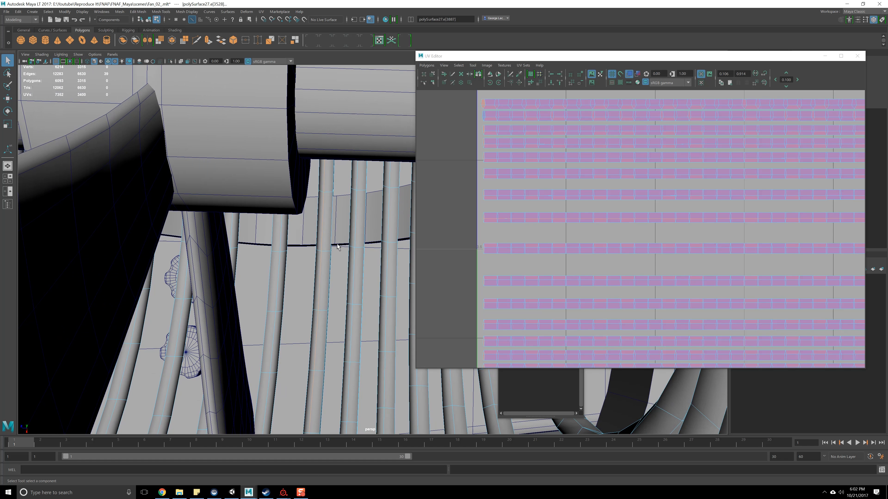
pyautogui.scroll(7, 313, 193)
pyautogui.scroll(-4, 314, 194)
pyautogui.scroll(-2, 313, 194)
pyautogui.keyDown('shift'); pyautogui.doubleClick(348, 206); pyautogui.keyUp('shift')
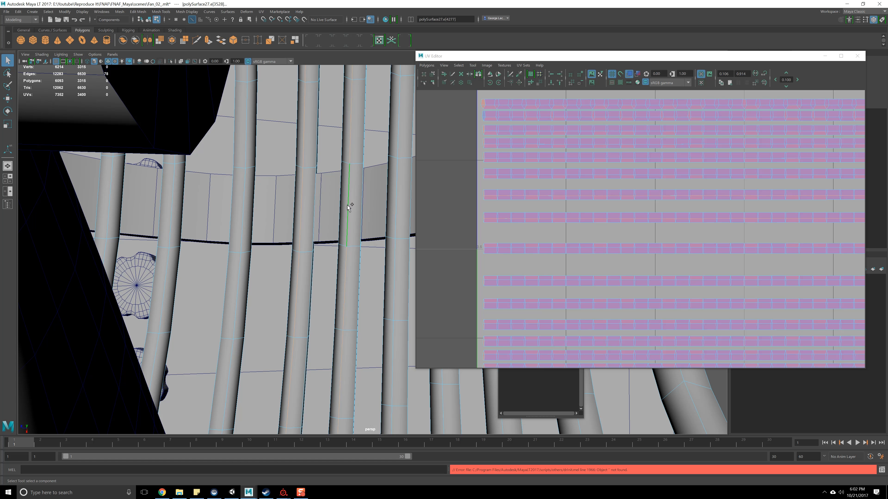
# Extend the seam selection with the lengthwise edge loops of the next several cage wires
pyautogui.keyDown('alt'); pyautogui.moveTo(326, 188); pyautogui.dragTo(282, 187); pyautogui.keyUp('alt')
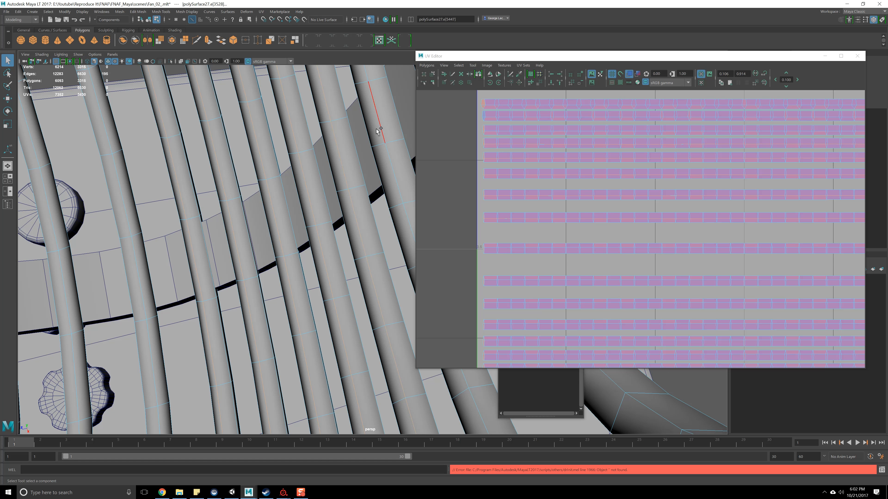
pyautogui.moveTo(374, 128)
pyautogui.keyDown('alt'); pyautogui.mouseDown()
pyautogui.moveTo(319, 118)
pyautogui.moveTo(356, 123)
pyautogui.moveTo(359, 137)
pyautogui.mouseUp(); pyautogui.keyUp('alt')
pyautogui.moveTo(312, 175)
pyautogui.keyDown('alt'); pyautogui.mouseDown()
pyautogui.moveTo(299, 210)
pyautogui.moveTo(311, 175)
pyautogui.moveTo(323, 169)
pyautogui.mouseUp(); pyautogui.keyUp('alt')
pyautogui.keyDown('alt'); pyautogui.moveTo(323, 168); pyautogui.dragTo(312, 165, button='middle'); pyautogui.keyUp('alt')
pyautogui.keyDown('alt'); pyautogui.moveTo(312, 165); pyautogui.dragTo(159, 210); pyautogui.keyUp('alt')
pyautogui.keyDown('alt'); pyautogui.moveTo(159, 210); pyautogui.dragTo(218, 269, button='middle'); pyautogui.keyUp('alt')
pyautogui.scroll(-6, 249, 244)
# Add one lengthwise edge loop on each of the remaining wires on the cage's other side
pyautogui.keyDown('alt'); pyautogui.moveTo(256, 206); pyautogui.dragTo(305, 214, button='middle'); pyautogui.keyUp('alt')
pyautogui.keyDown('alt'); pyautogui.moveTo(305, 214); pyautogui.dragTo(224, 246); pyautogui.keyUp('alt')
pyautogui.click(225, 246)
pyautogui.keyDown('alt'); pyautogui.moveTo(175, 248); pyautogui.dragTo(278, 223, button='middle'); pyautogui.keyUp('alt')
pyautogui.keyDown('shift'); pyautogui.doubleClick(246, 229); pyautogui.keyUp('shift')
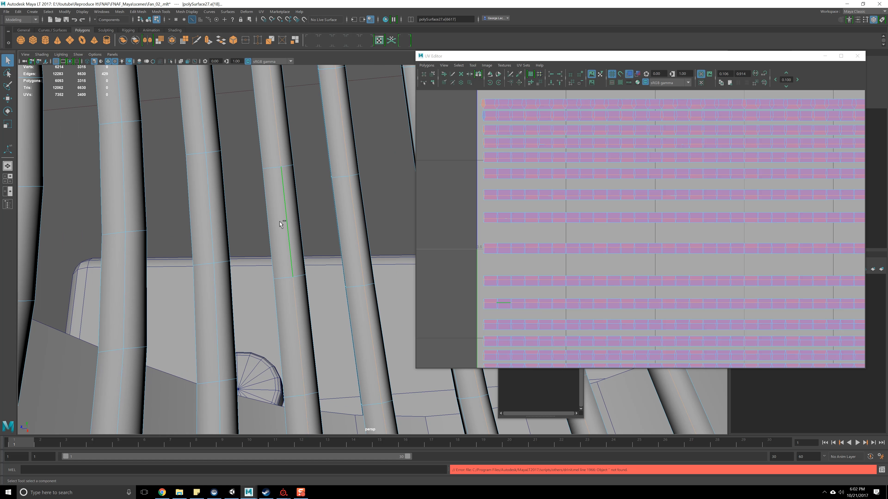
pyautogui.keyDown('alt'); pyautogui.moveTo(215, 217); pyautogui.dragTo(277, 211, button='middle'); pyautogui.keyUp('alt')
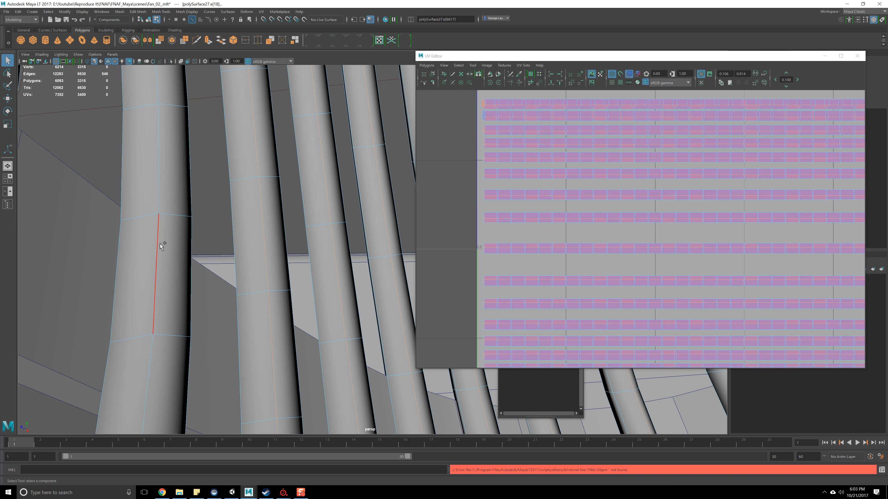
pyautogui.scroll(-10, 267, 245)
pyautogui.keyDown('alt'); pyautogui.moveTo(268, 244); pyautogui.dragTo(372, 231); pyautogui.keyUp('alt')
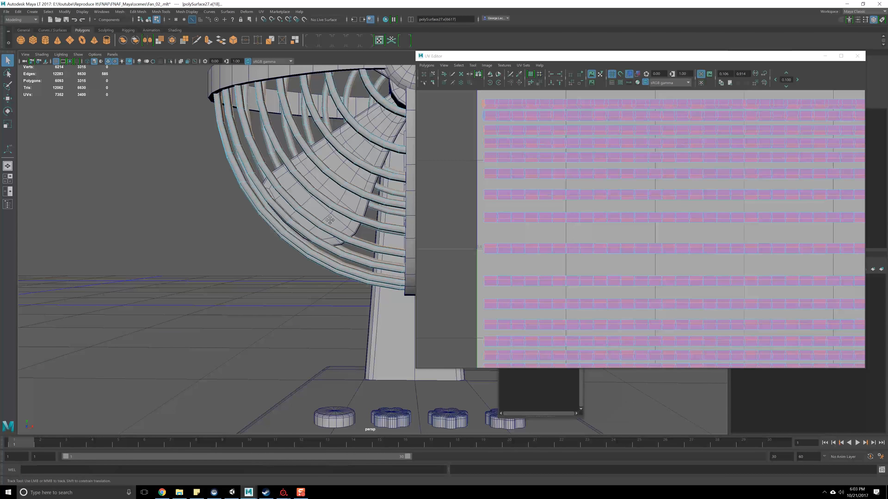
# Examine the cage wires around the vertical support strap for cross-section edges suitable for opening each ring
pyautogui.keyDown('alt'); pyautogui.moveTo(372, 231); pyautogui.dragTo(304, 225, button='middle'); pyautogui.keyUp('alt')
pyautogui.keyDown('alt'); pyautogui.moveTo(304, 224); pyautogui.dragTo(290, 244); pyautogui.keyUp('alt')
pyautogui.scroll(3, 324, 242)
pyautogui.scroll(-6, 345, 227)
pyautogui.keyDown('alt'); pyautogui.moveTo(283, 184); pyautogui.dragTo(282, 252, button='middle'); pyautogui.keyUp('alt')
pyautogui.keyDown('alt'); pyautogui.moveTo(283, 255); pyautogui.dragTo(251, 253); pyautogui.keyUp('alt')
pyautogui.scroll(4, 297, 252)
pyautogui.keyDown('alt'); pyautogui.moveTo(297, 253); pyautogui.dragTo(381, 314, button='middle'); pyautogui.keyUp('alt')
pyautogui.keyDown('alt'); pyautogui.moveTo(365, 266); pyautogui.dragTo(257, 189); pyautogui.keyUp('alt')
pyautogui.scroll(5, 323, 246)
pyautogui.keyDown('alt'); pyautogui.moveTo(257, 189); pyautogui.dragTo(286, 129, button='middle'); pyautogui.keyUp('alt')
pyautogui.keyDown('alt'); pyautogui.moveTo(285, 129); pyautogui.dragTo(280, 196); pyautogui.keyUp('alt')
pyautogui.keyDown('alt'); pyautogui.moveTo(280, 196); pyautogui.dragTo(277, 265, button='middle'); pyautogui.keyUp('alt')
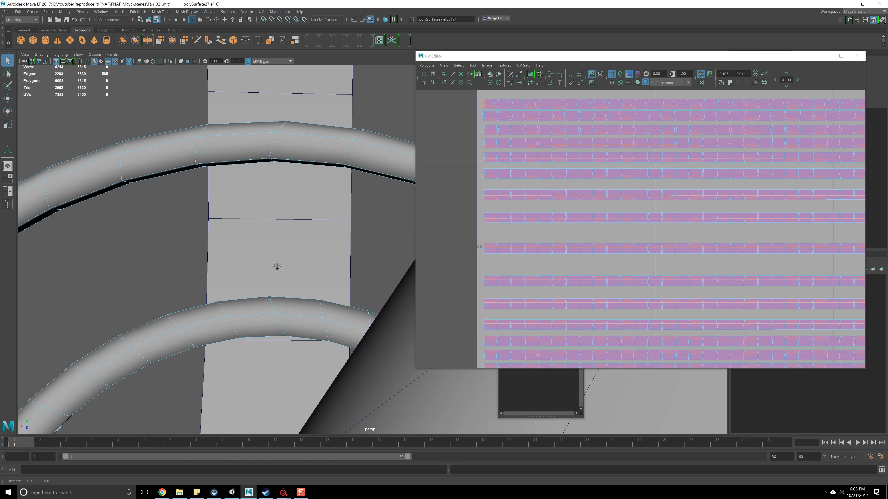
# Add the cross-section edge loops of the first wires behind the vertical strap to the seam selection
pyautogui.scroll(2, 281, 280)
pyautogui.keyDown('alt'); pyautogui.moveTo(281, 299); pyautogui.dragTo(293, 202, button='middle'); pyautogui.keyUp('alt')
pyautogui.keyDown('alt'); pyautogui.moveTo(306, 145); pyautogui.dragTo(306, 194, button='middle'); pyautogui.keyUp('alt')
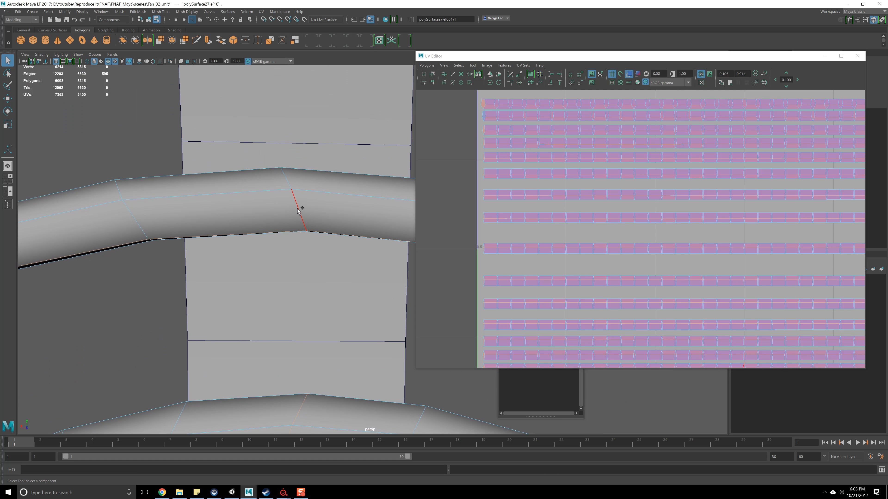
pyautogui.keyDown('alt'); pyautogui.moveTo(303, 127); pyautogui.dragTo(308, 170, button='middle'); pyautogui.keyUp('alt')
pyautogui.keyDown('alt'); pyautogui.moveTo(323, 131); pyautogui.dragTo(326, 164, button='middle'); pyautogui.keyUp('alt')
pyautogui.scroll(-2, 326, 168)
pyautogui.moveTo(329, 192)
pyautogui.keyDown('alt'); pyautogui.mouseDown()
pyautogui.moveTo(327, 185)
pyautogui.moveTo(321, 208)
pyautogui.moveTo(364, 212)
pyautogui.moveTo(317, 200)
pyautogui.mouseUp(); pyautogui.keyUp('alt')
pyautogui.keyDown('shift'); pyautogui.doubleClick(333, 147); pyautogui.keyUp('shift')
pyautogui.keyDown('alt'); pyautogui.moveTo(317, 200); pyautogui.dragTo(259, 201, button='middle'); pyautogui.keyUp('alt')
pyautogui.keyDown('alt'); pyautogui.moveTo(258, 201); pyautogui.dragTo(301, 162); pyautogui.keyUp('alt')
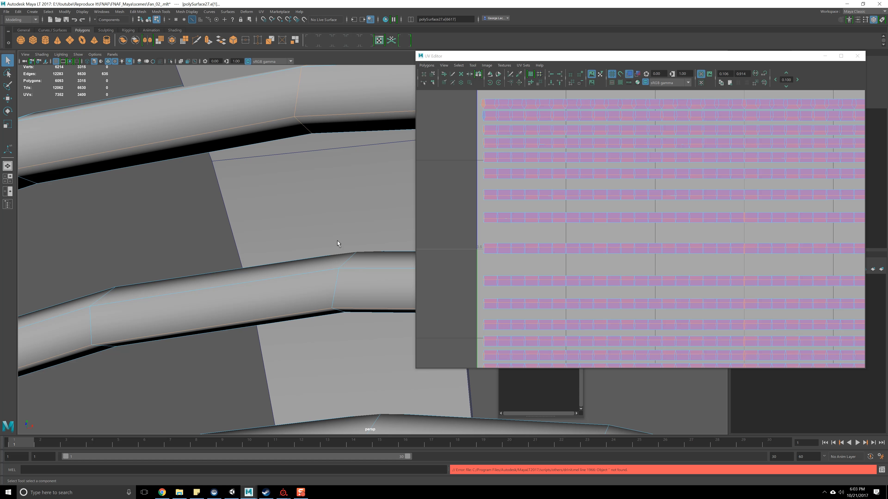
# Add the cross-section edge loops of the next two wires along the strap to the seam selection
pyautogui.keyDown('alt'); pyautogui.moveTo(366, 314); pyautogui.dragTo(352, 247, button='middle'); pyautogui.keyUp('alt')
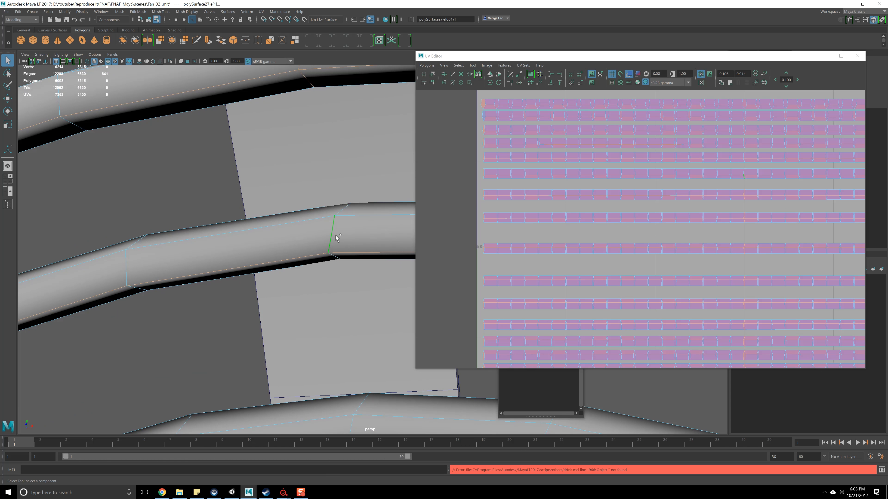
pyautogui.keyDown('shift'); pyautogui.doubleClick(336, 238); pyautogui.keyUp('shift')
pyautogui.keyDown('alt'); pyautogui.moveTo(338, 251); pyautogui.dragTo(339, 238); pyautogui.keyUp('alt')
pyautogui.keyDown('alt'); pyautogui.moveTo(339, 238); pyautogui.dragTo(316, 166, button='middle'); pyautogui.keyUp('alt')
pyautogui.keyDown('alt'); pyautogui.moveTo(309, 268); pyautogui.dragTo(312, 261); pyautogui.keyUp('alt')
pyautogui.keyDown('alt'); pyautogui.moveTo(311, 262); pyautogui.dragTo(312, 226, button='middle'); pyautogui.keyUp('alt')
pyautogui.keyDown('shift'); pyautogui.doubleClick(319, 206); pyautogui.keyUp('shift')
# Finish the cross-section seam selection, cut the cage's UVs along the selected edges, and return to object selection
pyautogui.keyDown('alt'); pyautogui.moveTo(319, 260); pyautogui.dragTo(317, 258); pyautogui.keyUp('alt')
pyautogui.keyDown('alt'); pyautogui.moveTo(317, 258); pyautogui.dragTo(323, 238, button='middle'); pyautogui.keyUp('alt')
pyautogui.keyDown('alt'); pyautogui.moveTo(340, 273); pyautogui.dragTo(353, 288); pyautogui.keyUp('alt')
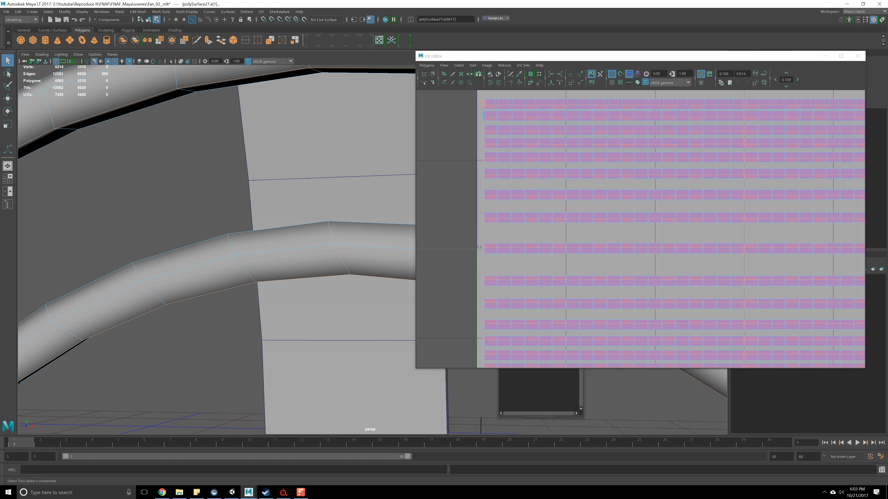
pyautogui.keyDown('alt'); pyautogui.moveTo(336, 319); pyautogui.dragTo(342, 309); pyautogui.keyUp('alt')
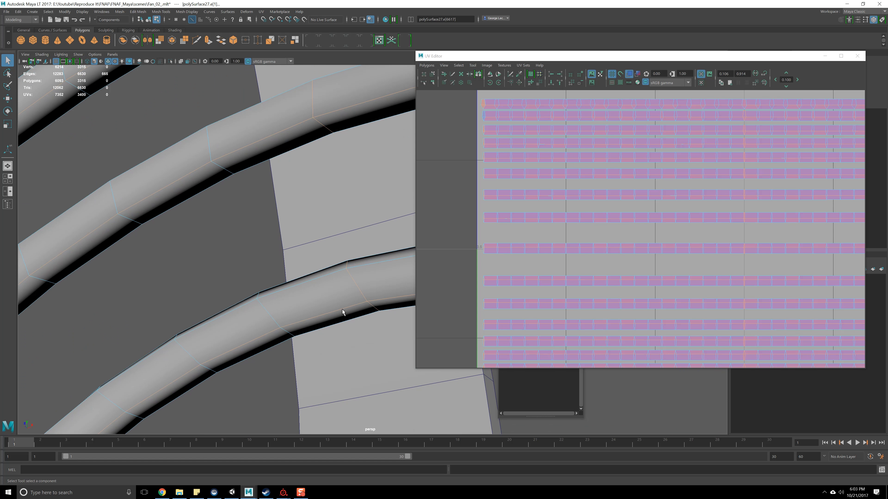
pyautogui.scroll(-15, 297, 244)
pyautogui.keyDown('alt'); pyautogui.moveTo(332, 215); pyautogui.dragTo(378, 248); pyautogui.keyUp('alt')
pyautogui.keyDown('alt'); pyautogui.moveTo(562, 227); pyautogui.dragTo(563, 203, button='middle'); pyautogui.keyUp('alt')
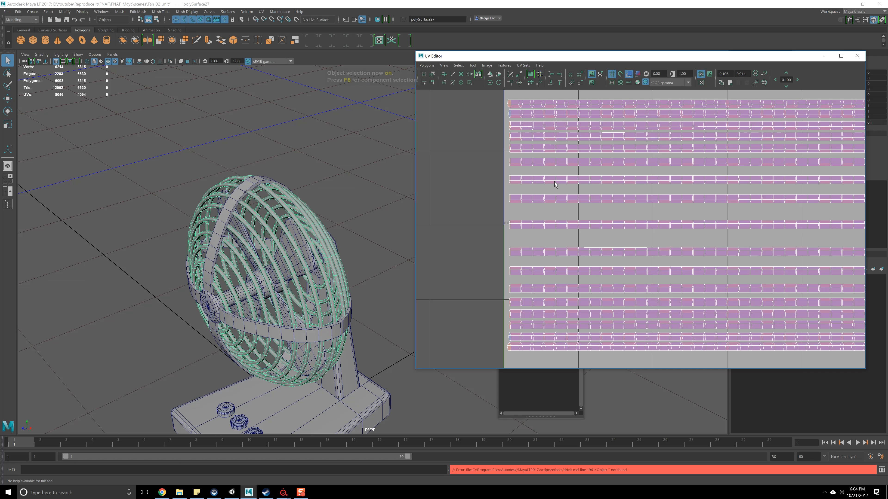
pyautogui.press('F8')
# Select all of the cage's UV shells and unfold them
pyautogui.scroll(-2, 590, 172)
pyautogui.keyDown('alt'); pyautogui.moveTo(590, 172); pyautogui.dragTo(550, 174, button='middle'); pyautogui.keyUp('alt')
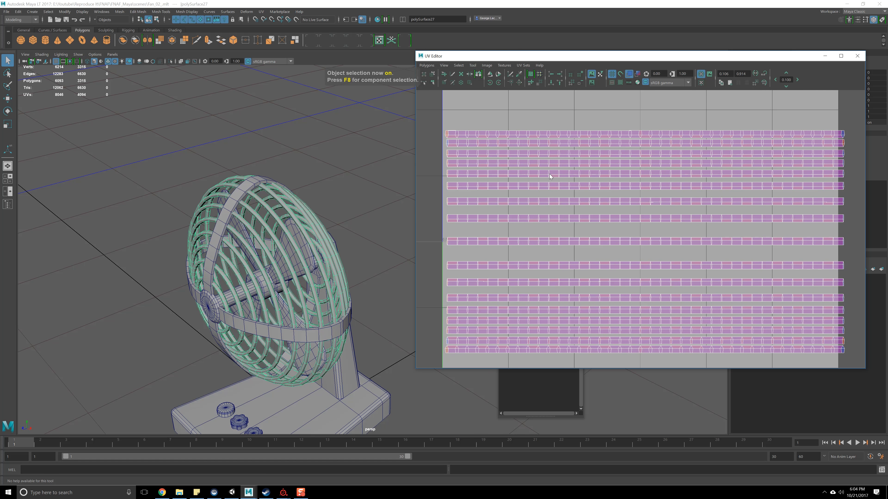
pyautogui.moveTo(532, 169); pyautogui.dragTo(521, 162, button='right')
pyautogui.scroll(-2, 498, 144)
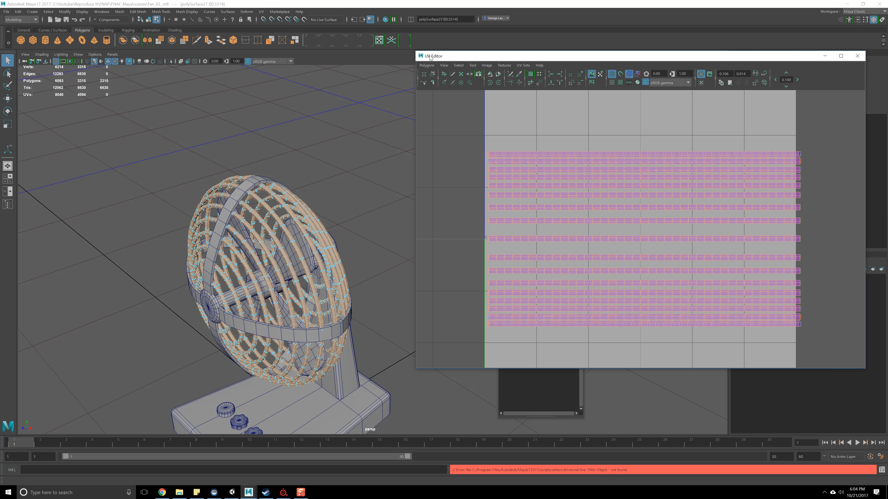
pyautogui.click(427, 65)
pyautogui.click(433, 226)
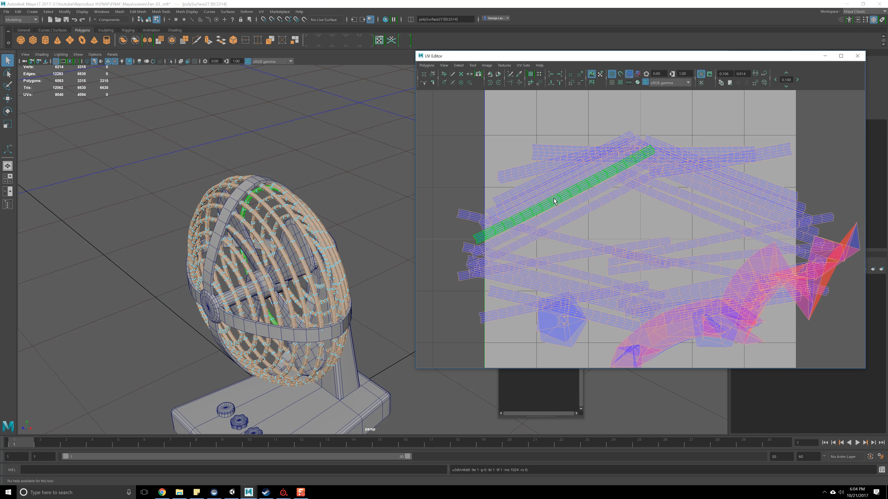
# Move the distorted curved shell and the two pentagon-shaped shells away from the unfolded strips in the UV layout
pyautogui.keyDown('alt'); pyautogui.moveTo(800, 319); pyautogui.dragTo(749, 264, button='middle'); pyautogui.keyUp('alt')
pyautogui.click(632, 284)
pyautogui.scroll(-2, 627, 297)
pyautogui.press('w')
pyautogui.moveTo(673, 259); pyautogui.dragTo(734, 356)
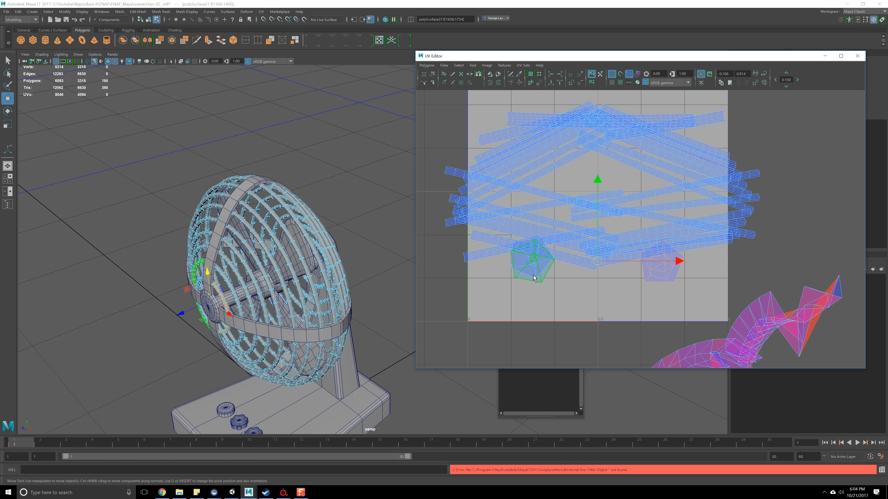
pyautogui.moveTo(597, 259); pyautogui.dragTo(575, 286)
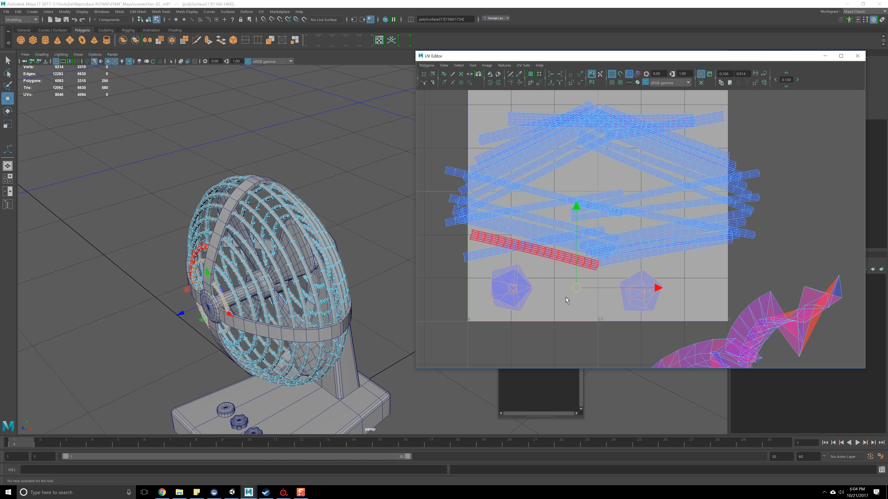
pyautogui.keyDown('alt'); pyautogui.moveTo(553, 316); pyautogui.dragTo(554, 296, button='middle'); pyautogui.keyUp('alt')
# Select the distorted curved UV shell and locate its matching cage wire in the 3D view
pyautogui.click(751, 299)
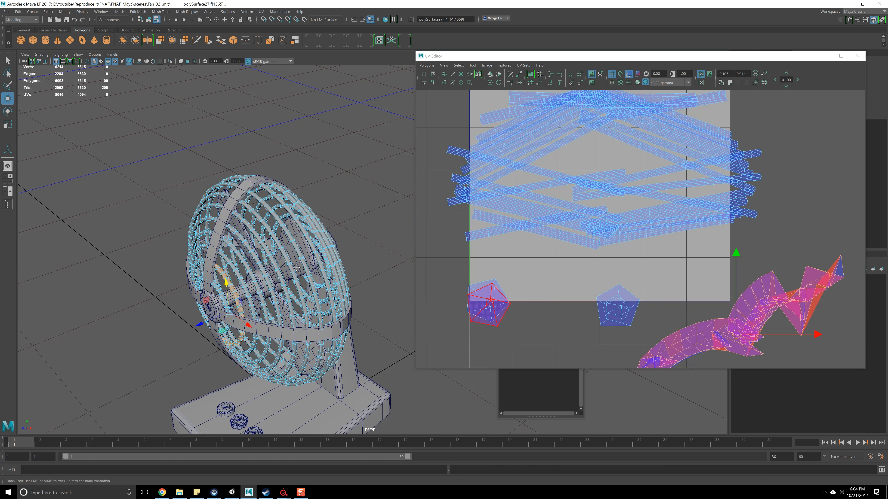
pyautogui.keyDown('alt'); pyautogui.moveTo(263, 311); pyautogui.dragTo(334, 255, button='middle'); pyautogui.keyUp('alt')
pyautogui.scroll(2, 334, 254)
pyautogui.scroll(2, 335, 257)
pyautogui.keyDown('alt'); pyautogui.moveTo(336, 257); pyautogui.dragTo(280, 293); pyautogui.keyUp('alt')
pyautogui.scroll(5, 262, 237)
pyautogui.scroll(5, 279, 294)
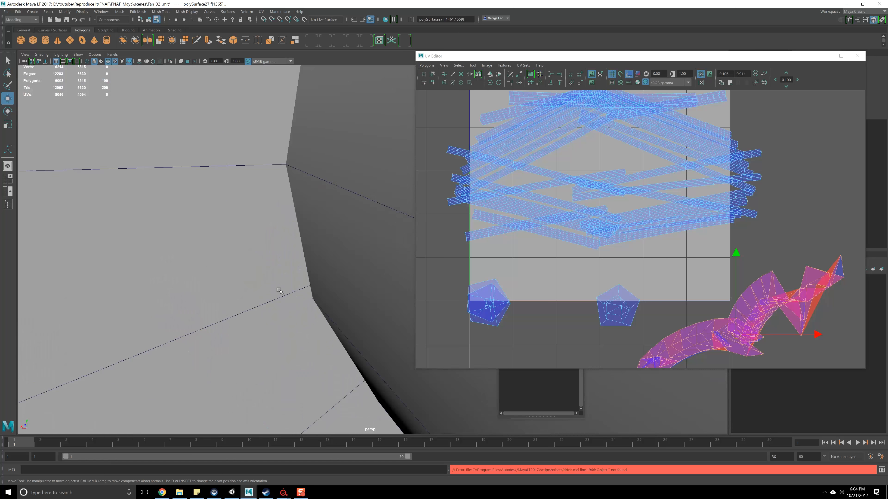
pyautogui.scroll(-2, 279, 294)
pyautogui.keyDown('alt'); pyautogui.moveTo(279, 294); pyautogui.dragTo(274, 284, button='middle'); pyautogui.keyUp('alt')
pyautogui.keyDown('alt'); pyautogui.moveTo(274, 283); pyautogui.dragTo(238, 261); pyautogui.keyUp('alt')
pyautogui.click(238, 260)
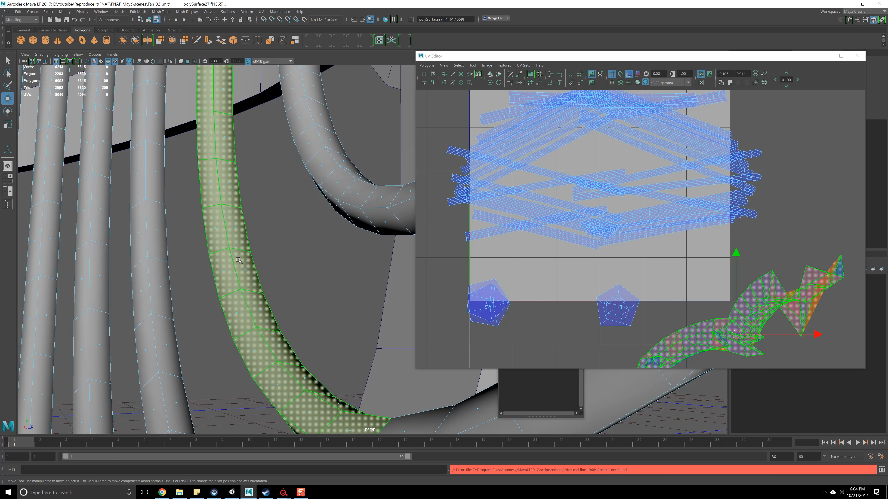
pyautogui.click(240, 246)
pyautogui.keyDown('alt'); pyautogui.moveTo(717, 324); pyautogui.dragTo(656, 258, button='middle'); pyautogui.keyUp('alt')
pyautogui.moveTo(250, 284)
pyautogui.keyDown('alt'); pyautogui.mouseDown()
pyautogui.moveTo(241, 289)
pyautogui.moveTo(271, 283)
pyautogui.moveTo(250, 296)
pyautogui.moveTo(251, 287)
pyautogui.mouseUp(); pyautogui.keyUp('alt')
pyautogui.keyDown('shift'); pyautogui.rightClick(239, 284); pyautogui.keyUp('shift')
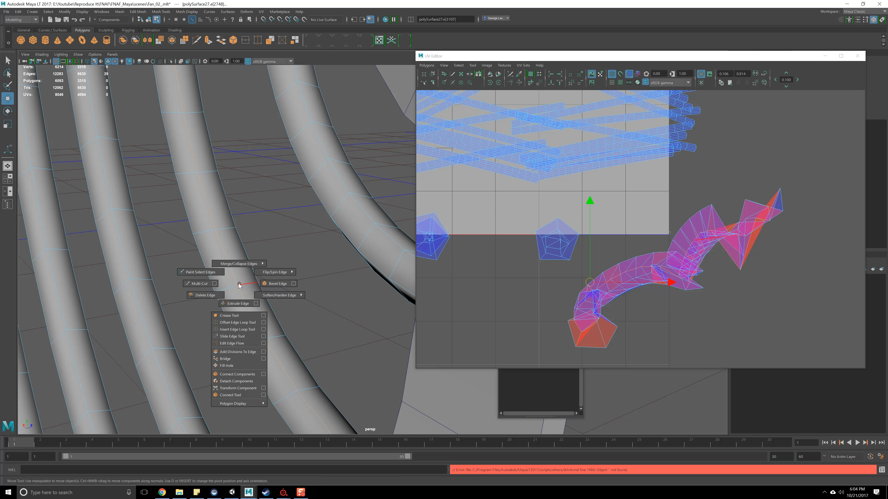
pyautogui.click(206, 283)
pyautogui.press('F8')
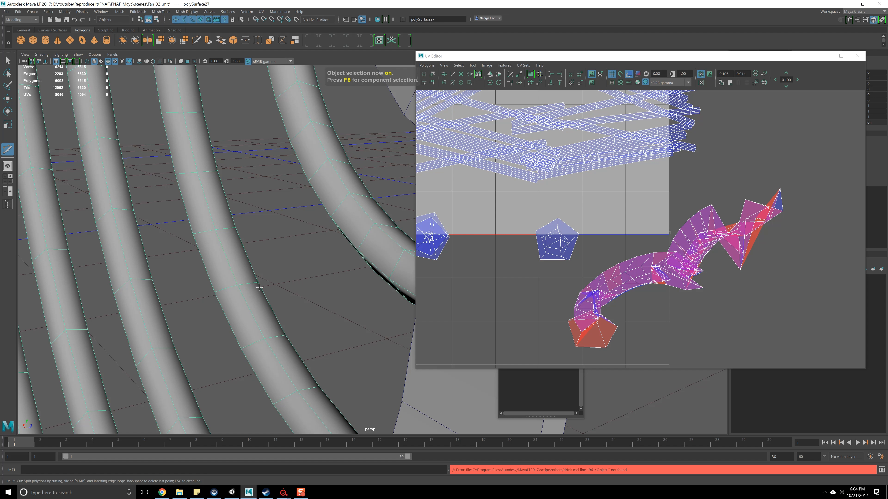
# Select the lengthwise edge loop on the distorted shell's wire, cut its UVs there, and return to object selection
pyautogui.rightClick(249, 295)
pyautogui.click(247, 274)
pyautogui.click(237, 273)
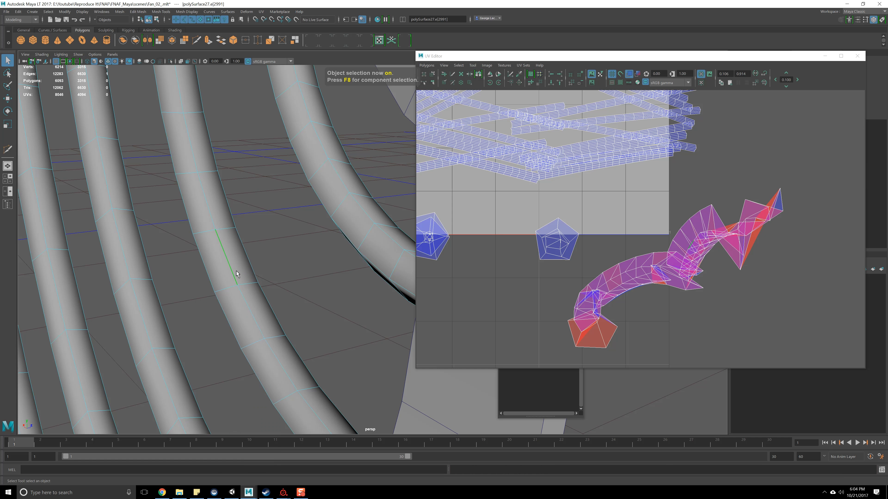
pyautogui.keyDown('alt'); pyautogui.moveTo(722, 293); pyautogui.dragTo(705, 280, button='middle'); pyautogui.keyUp('alt')
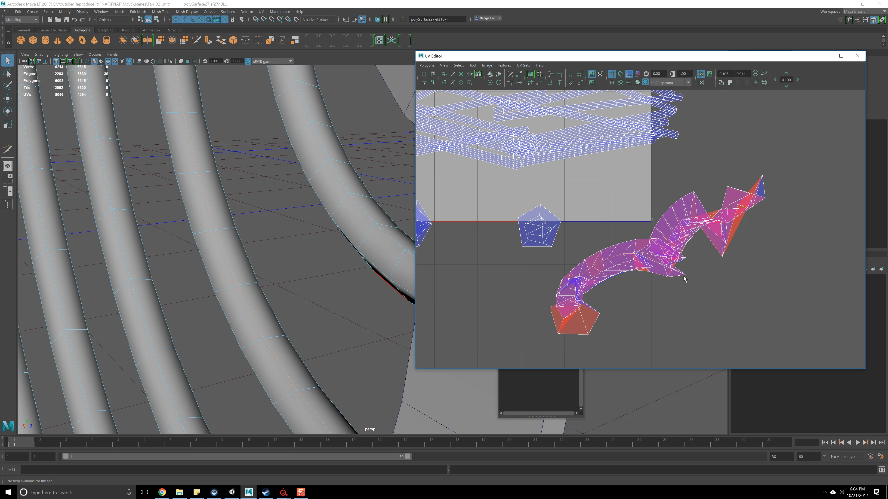
pyautogui.keyDown('shift'); pyautogui.moveTo(705, 280); pyautogui.dragTo(684, 277, button='right'); pyautogui.keyUp('shift')
pyautogui.scroll(-1, 684, 276)
pyautogui.press('F8')
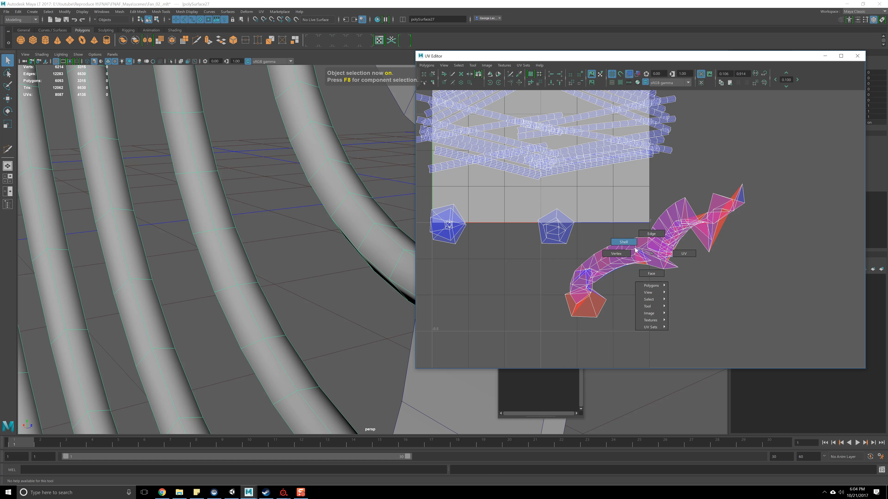
# Select the distorted curved UV shell and unfold it
pyautogui.moveTo(635, 249); pyautogui.dragTo(635, 249, button='right')
pyautogui.click(639, 252)
pyautogui.click(425, 66)
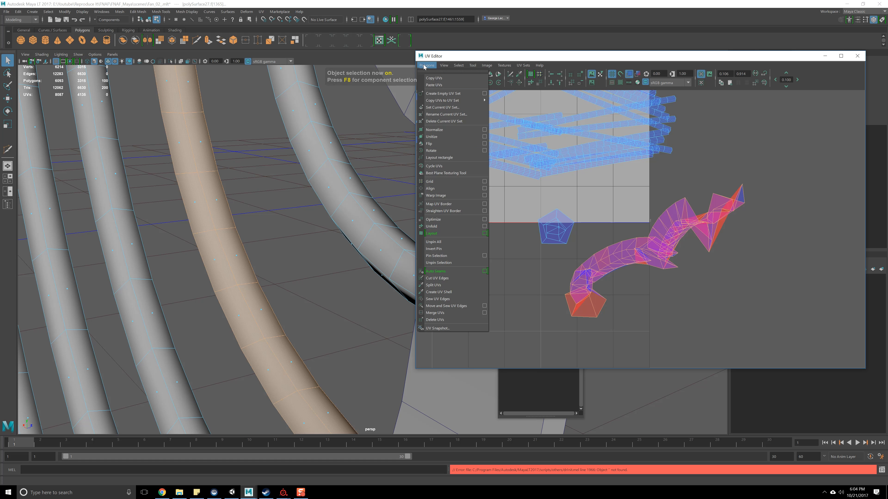
pyautogui.click(437, 227)
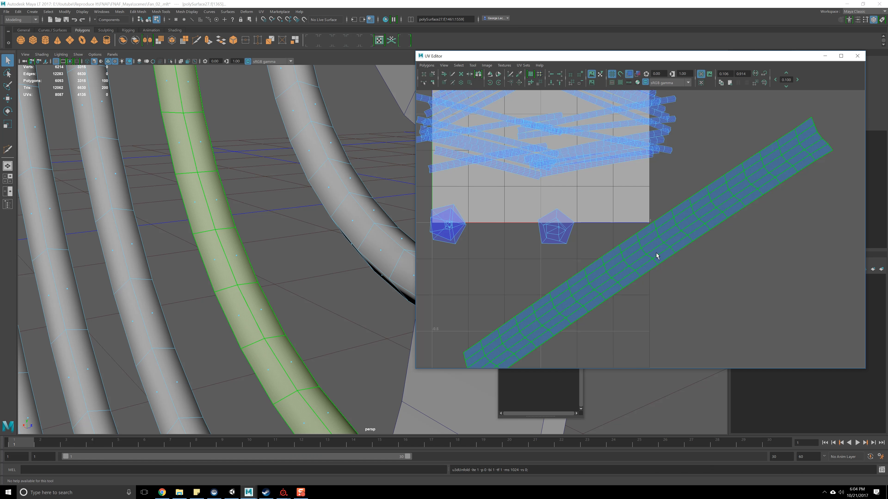
# Move the long unfolded strip up across the UV square, clear of the pentagon-shaped shells
pyautogui.scroll(-3, 644, 251)
pyautogui.press('w')
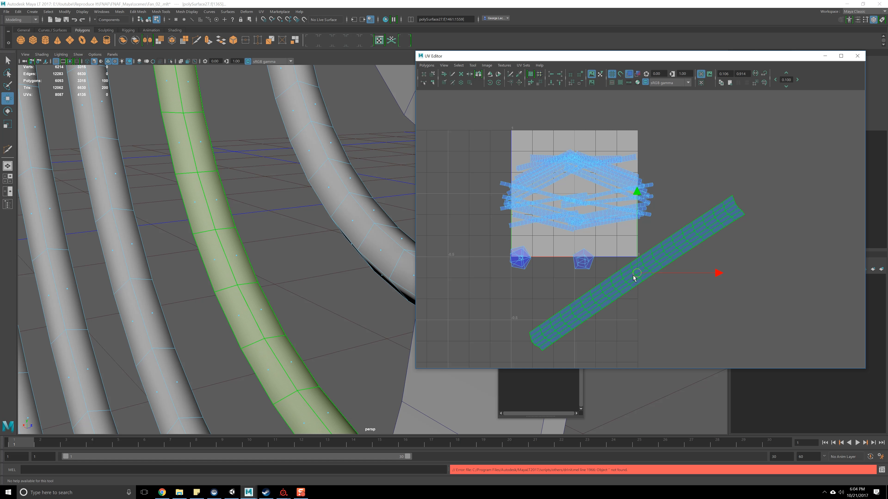
pyautogui.moveTo(633, 278); pyautogui.dragTo(555, 140)
# Select the pentagon-shaped UV shells individually as shells and locate their matching cage rings in the 3D view
pyautogui.click(583, 266)
pyautogui.keyDown('alt'); pyautogui.moveTo(350, 204); pyautogui.dragTo(356, 247); pyautogui.keyUp('alt')
pyautogui.click(529, 267)
pyautogui.click(590, 263)
pyautogui.click(521, 257)
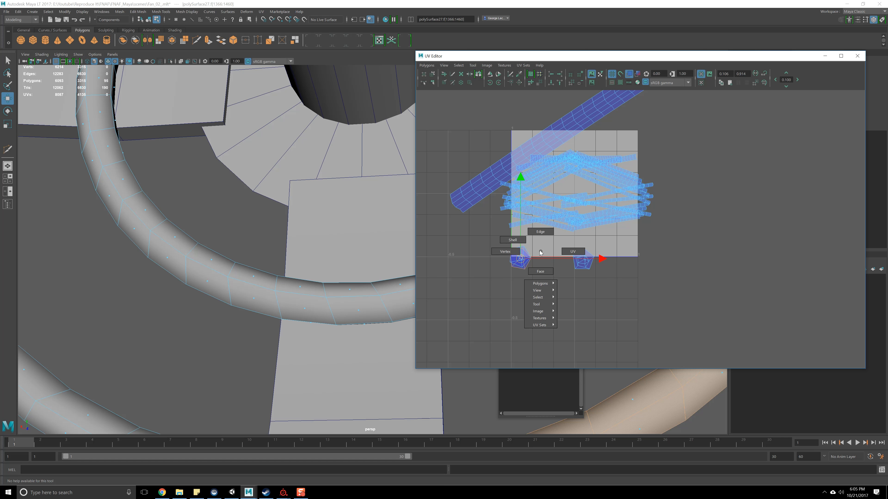
pyautogui.moveTo(540, 252); pyautogui.dragTo(512, 240, button='right')
pyautogui.click(521, 260)
pyautogui.keyDown('alt'); pyautogui.moveTo(525, 261); pyautogui.dragTo(503, 263, button='middle'); pyautogui.keyUp('alt')
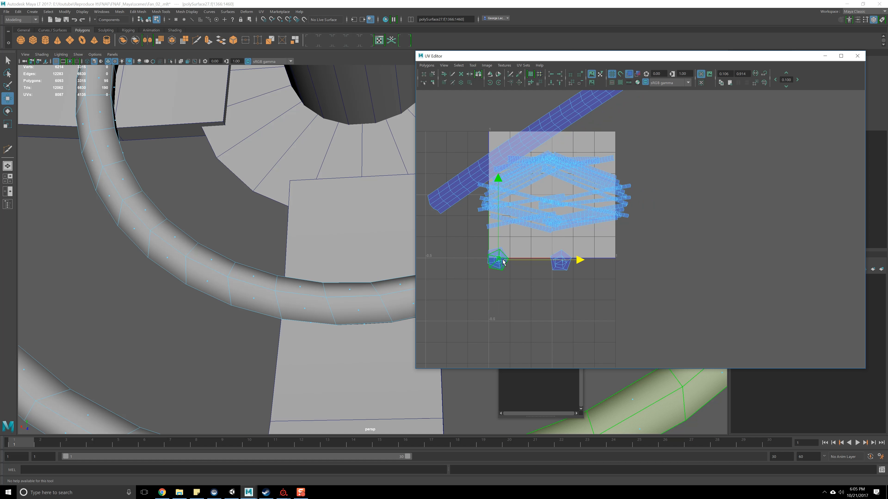
# Pull the overlapping pentagon-shaped shells apart and line them up below the UV square
pyautogui.moveTo(471, 244); pyautogui.dragTo(607, 285)
pyautogui.keyDown('alt'); pyautogui.moveTo(379, 265); pyautogui.dragTo(353, 292, button='middle'); pyautogui.keyUp('alt')
pyautogui.click(490, 265)
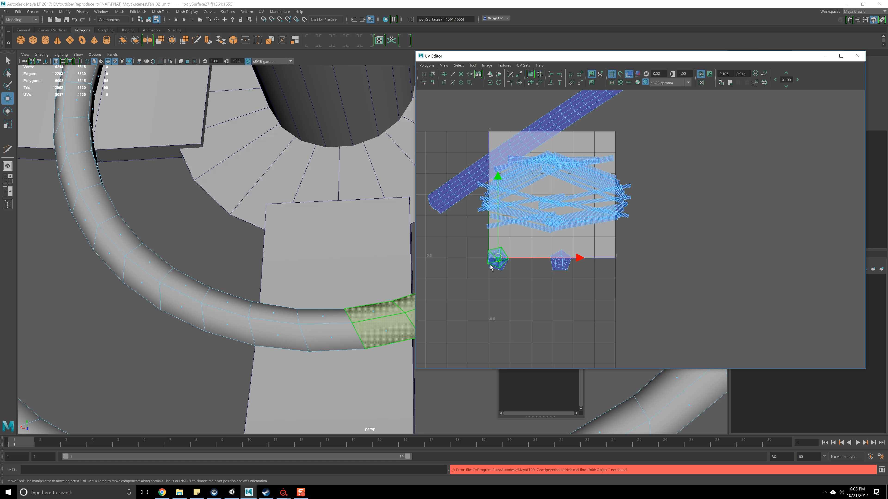
pyautogui.click(504, 263)
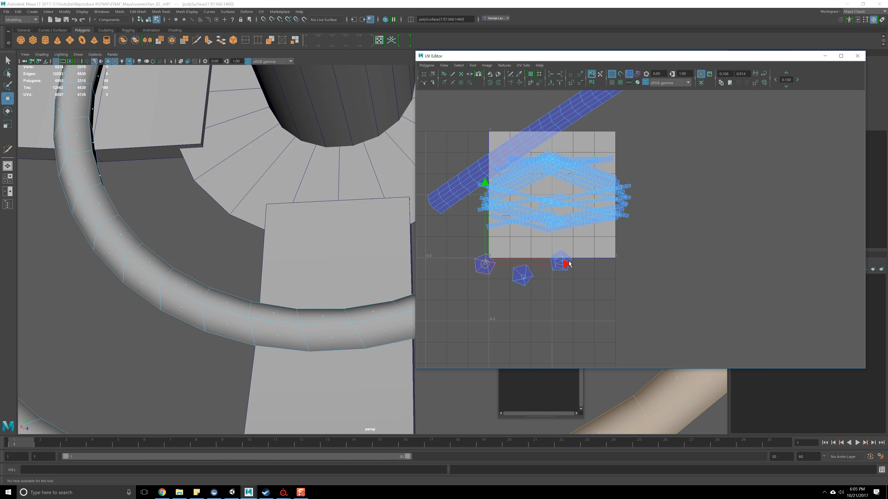
pyautogui.click(567, 263)
pyautogui.keyDown('alt'); pyautogui.moveTo(332, 231); pyautogui.dragTo(301, 266); pyautogui.keyUp('alt')
pyautogui.click(522, 276)
pyautogui.doubleClick(485, 265)
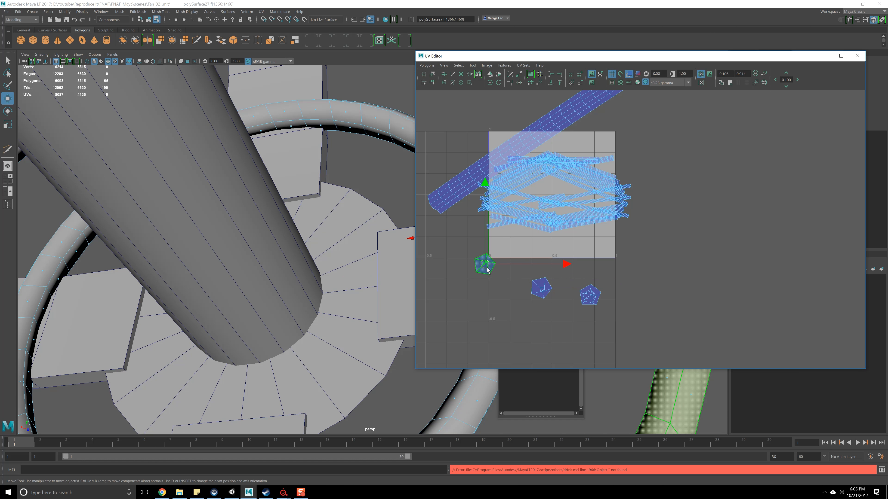
pyautogui.moveTo(486, 266); pyautogui.dragTo(501, 283)
# Examine the cage rings around the fan's hub to find the wire belonging to the leftmost pentagon-shaped shell
pyautogui.scroll(-3, 353, 301)
pyautogui.keyDown('alt'); pyautogui.moveTo(353, 301); pyautogui.dragTo(261, 224, button='middle'); pyautogui.keyUp('alt')
pyautogui.scroll(3, 262, 224)
pyautogui.scroll(-2, 262, 225)
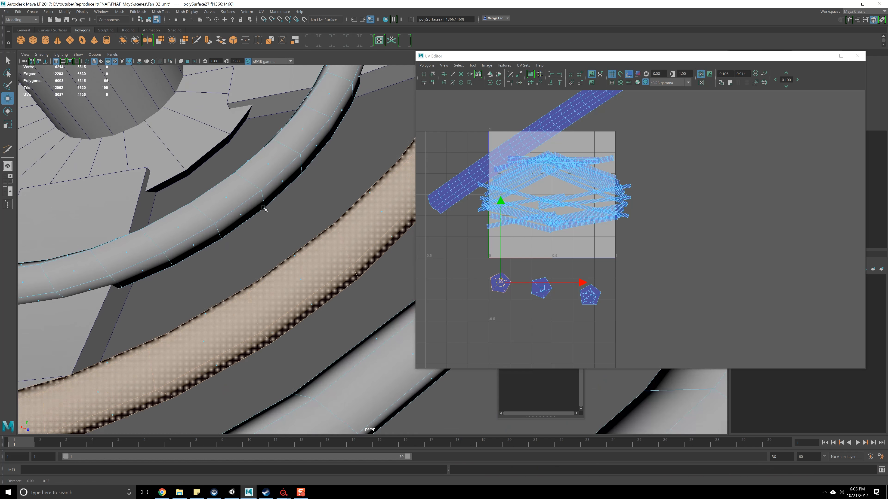
pyautogui.scroll(6, 267, 214)
pyautogui.scroll(-6, 270, 208)
pyautogui.scroll(-3, 261, 231)
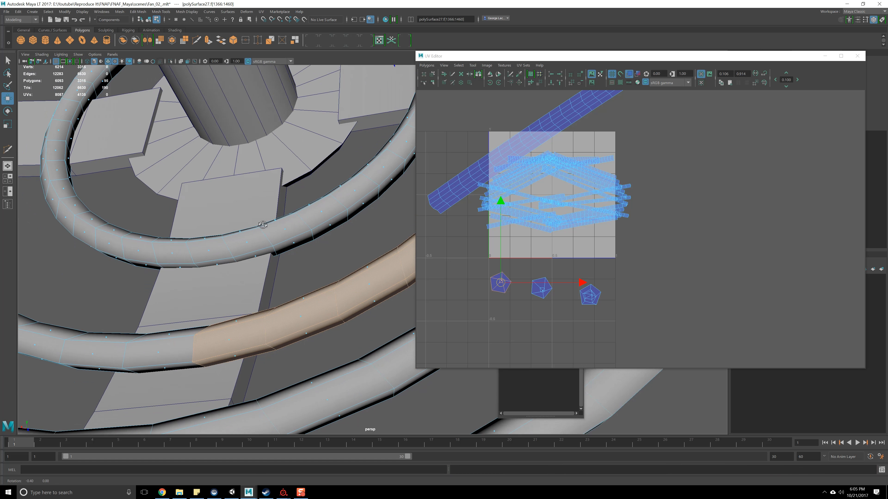
pyautogui.scroll(4, 272, 231)
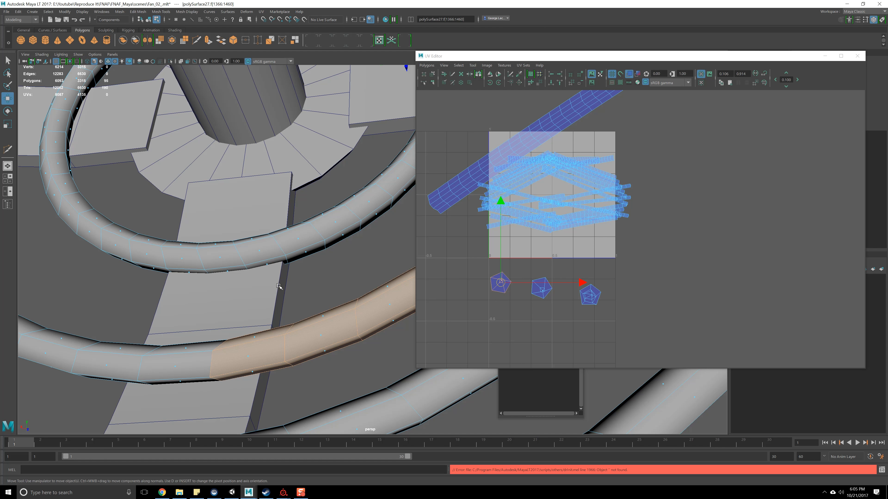
# Select the lengthwise edge loop on the leftmost pentagon shell's ring and cut its UVs there
pyautogui.moveTo(298, 306)
pyautogui.keyDown('alt'); pyautogui.mouseDown()
pyautogui.moveTo(222, 290)
pyautogui.moveTo(252, 298)
pyautogui.moveTo(218, 270)
pyautogui.moveTo(266, 254)
pyautogui.moveTo(311, 309)
pyautogui.mouseUp(); pyautogui.keyUp('alt')
pyautogui.moveTo(323, 313); pyautogui.dragTo(330, 294, button='right')
pyautogui.doubleClick(330, 294)
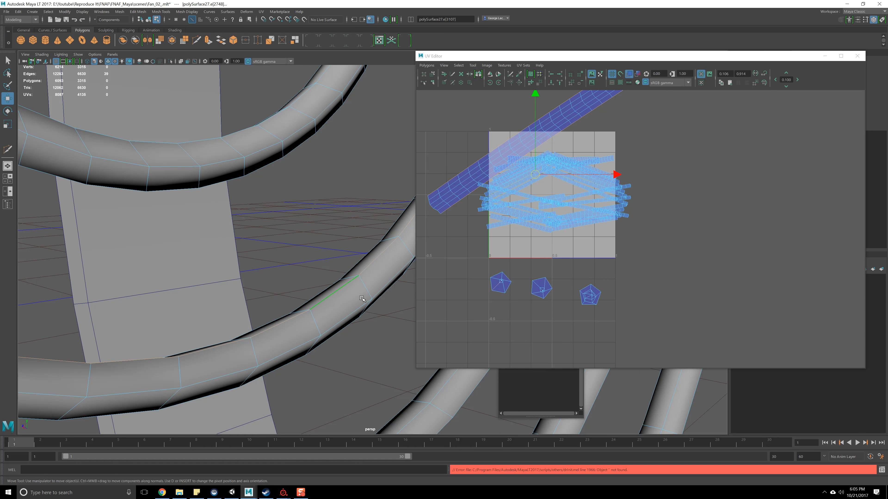
pyautogui.keyDown('alt'); pyautogui.moveTo(563, 257); pyautogui.dragTo(568, 161, button='middle'); pyautogui.keyUp('alt')
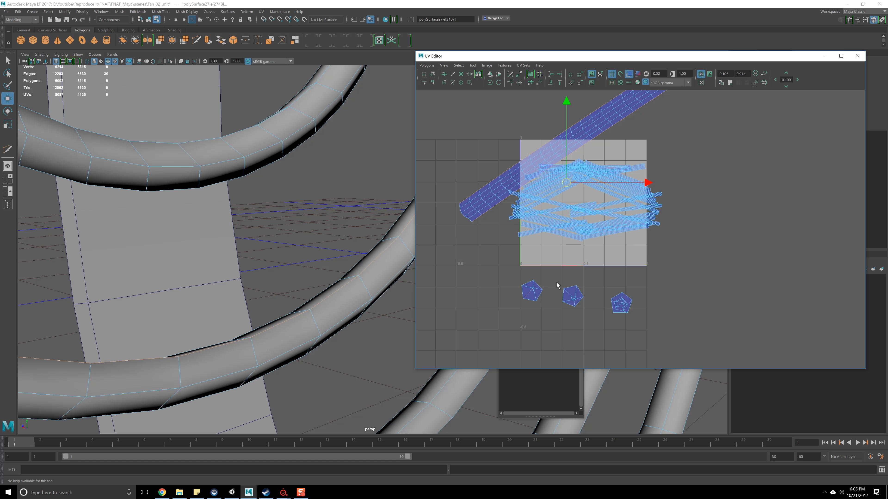
pyautogui.doubleClick(530, 295)
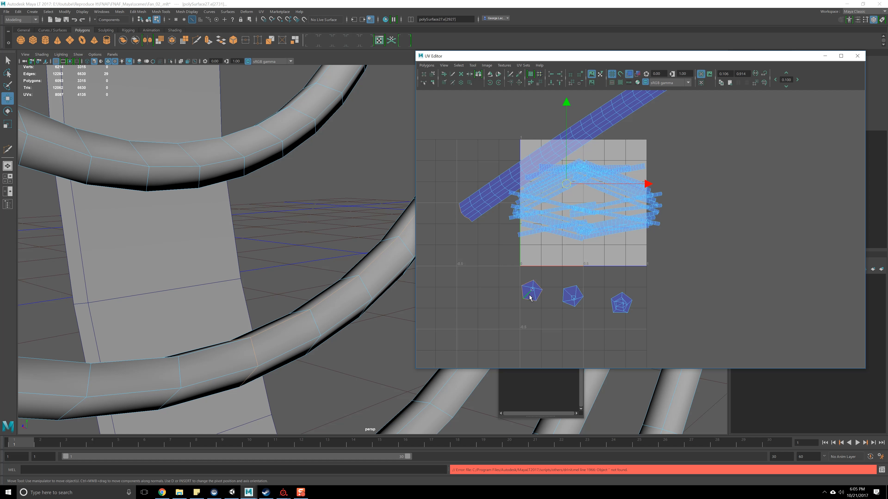
pyautogui.click(308, 310)
pyautogui.moveTo(385, 276); pyautogui.dragTo(386, 287, button='right')
pyautogui.doubleClick(388, 286)
pyautogui.keyDown('alt'); pyautogui.moveTo(389, 285); pyautogui.dragTo(378, 292, button='middle'); pyautogui.keyUp('alt')
pyautogui.moveTo(306, 321); pyautogui.dragTo(305, 287, button='right')
pyautogui.click(305, 310)
pyautogui.keyDown('alt'); pyautogui.moveTo(345, 288); pyautogui.dragTo(361, 299); pyautogui.keyUp('alt')
pyautogui.keyDown('alt'); pyautogui.moveTo(484, 293); pyautogui.dragTo(489, 276, button='middle'); pyautogui.keyUp('alt')
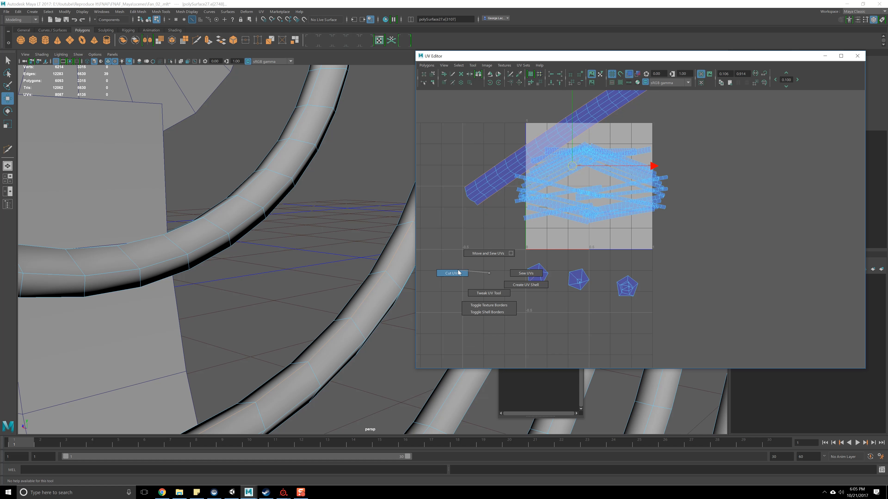
# Select the leftmost pentagon-shaped UV shell and unfold it
pyautogui.moveTo(525, 281); pyautogui.dragTo(525, 271, button='right')
pyautogui.click(525, 272)
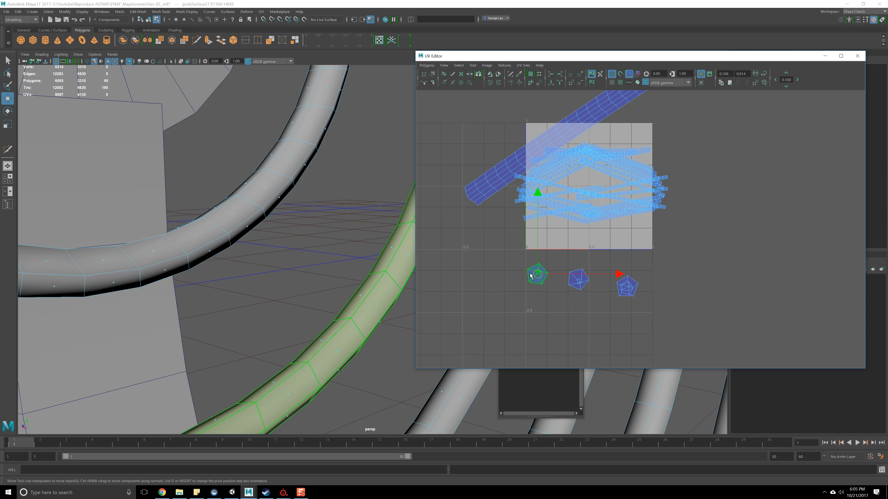
pyautogui.click(427, 65)
pyautogui.click(436, 228)
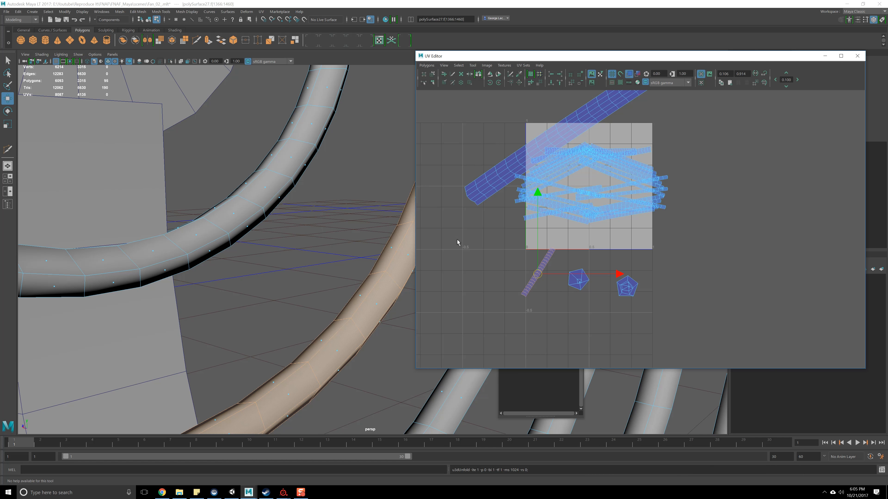
# Locate the middle pentagon shell's ring in the 3D view and cut its UVs along the lengthwise edge loop
pyautogui.click(573, 287)
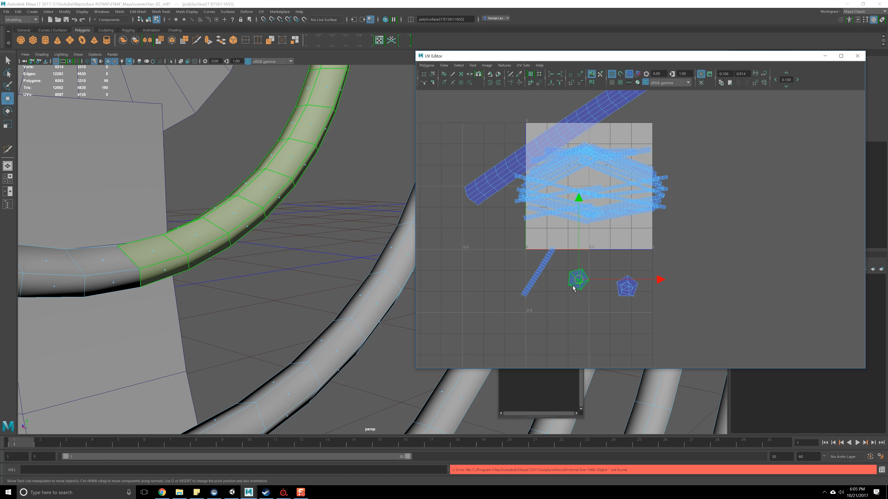
pyautogui.click(560, 278)
pyautogui.keyDown('alt'); pyautogui.moveTo(337, 222); pyautogui.dragTo(323, 245); pyautogui.keyUp('alt')
pyautogui.moveTo(307, 248); pyautogui.dragTo(305, 224, button='right')
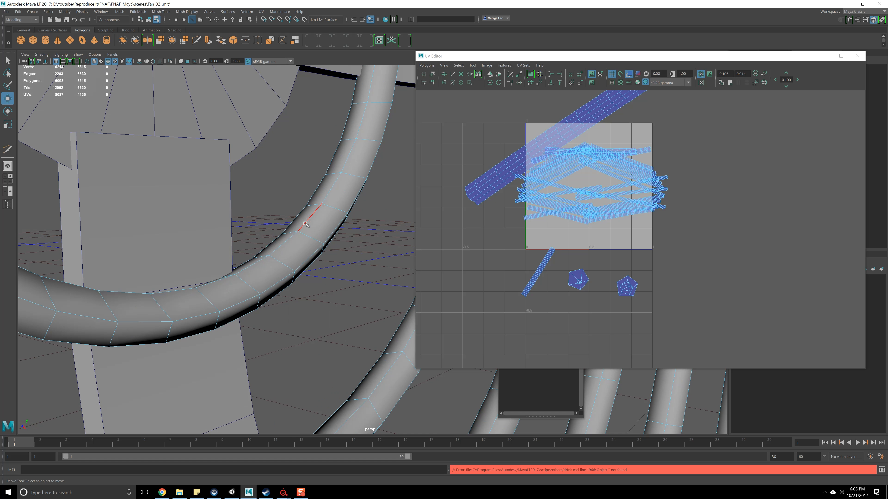
pyautogui.keyDown('alt'); pyautogui.moveTo(560, 281); pyautogui.dragTo(553, 281, button='middle'); pyautogui.keyUp('alt')
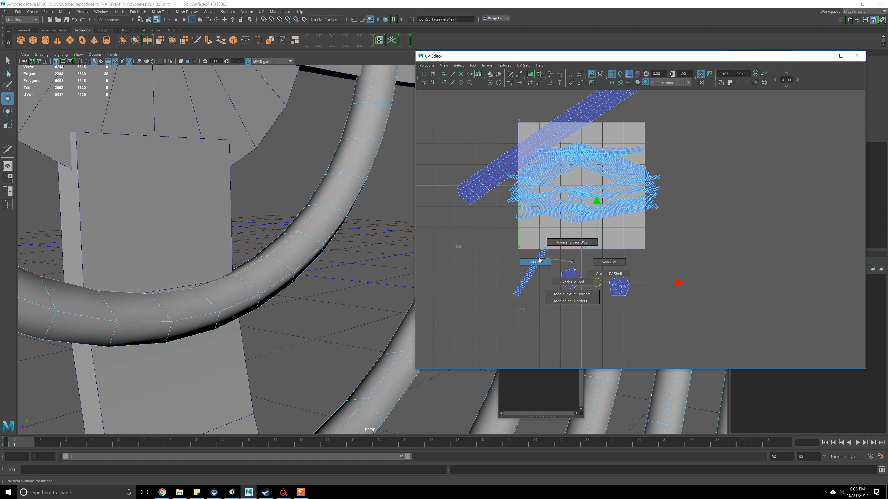
pyautogui.keyDown('alt'); pyautogui.moveTo(314, 207); pyautogui.dragTo(312, 221, button='middle'); pyautogui.keyUp('alt')
# Select the lengthwise edge loop on the rightmost pentagon shell's ring and cut its UVs along it
pyautogui.click(617, 287)
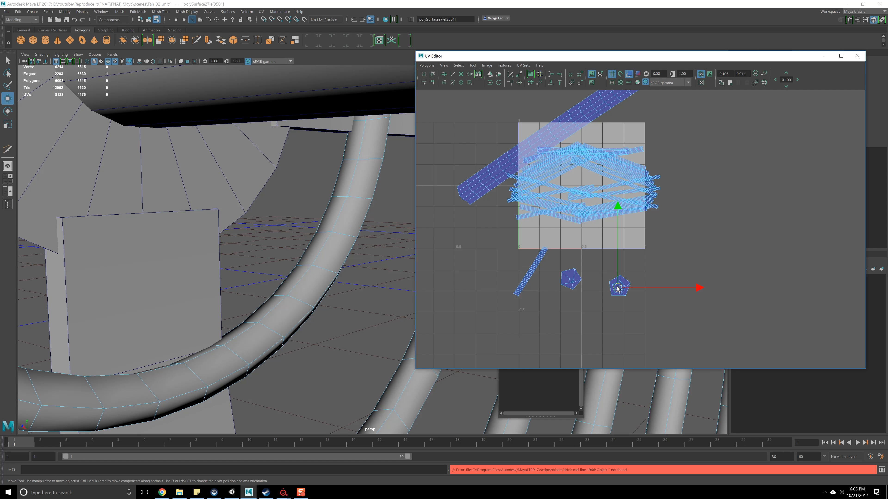
pyautogui.keyDown('alt'); pyautogui.moveTo(353, 243); pyautogui.dragTo(291, 267); pyautogui.keyUp('alt')
pyautogui.press('f')
pyautogui.keyDown('alt'); pyautogui.moveTo(367, 270); pyautogui.dragTo(419, 288); pyautogui.keyUp('alt')
pyautogui.doubleClick(359, 265)
pyautogui.moveTo(587, 297)
pyautogui.keyDown('alt'); pyautogui.mouseDown(button='middle')
pyautogui.moveTo(542, 294)
pyautogui.moveTo(580, 304)
pyautogui.mouseUp(button='middle'); pyautogui.keyUp('alt')
# Select both remaining groups of pentagon-shaped UV shells and unfold them
pyautogui.moveTo(568, 303); pyautogui.dragTo(542, 292, button='right')
pyautogui.moveTo(544, 271); pyautogui.dragTo(619, 296)
pyautogui.hotkey('ctrl', 'z')
pyautogui.moveTo(567, 303); pyautogui.dragTo(538, 292, button='right')
pyautogui.moveTo(543, 265); pyautogui.dragTo(654, 325)
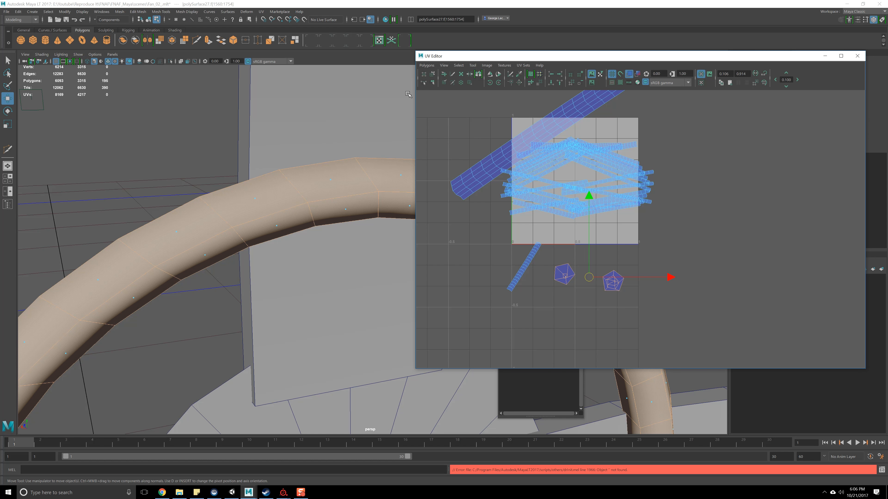
pyautogui.click(426, 66)
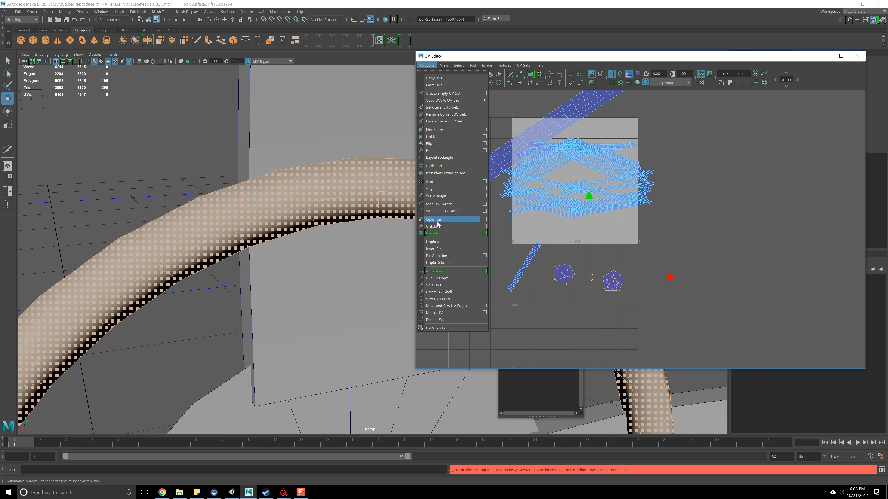
pyautogui.scroll(6, 629, 278)
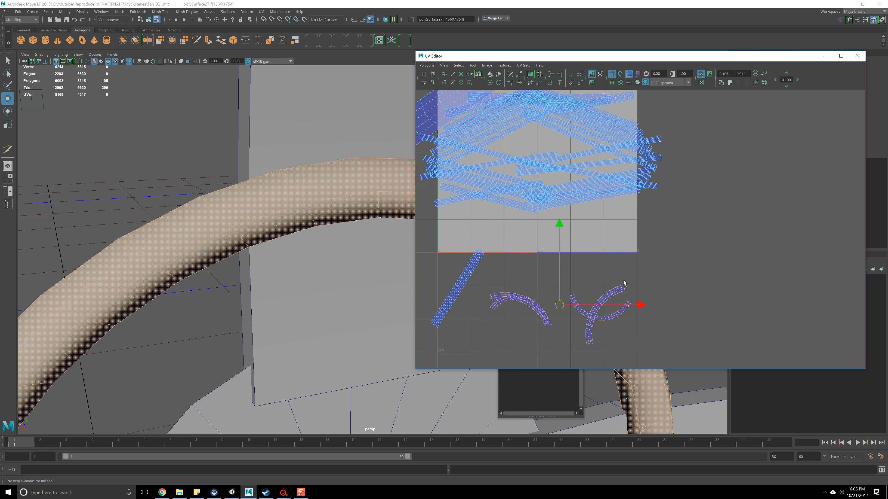
# Separate the overlapping curved UV shells so that each arc lies on its own below the UV square
pyautogui.keyDown('alt'); pyautogui.moveTo(623, 283); pyautogui.dragTo(646, 255, button='middle'); pyautogui.keyUp('alt')
pyautogui.click(618, 287)
pyautogui.click(617, 290)
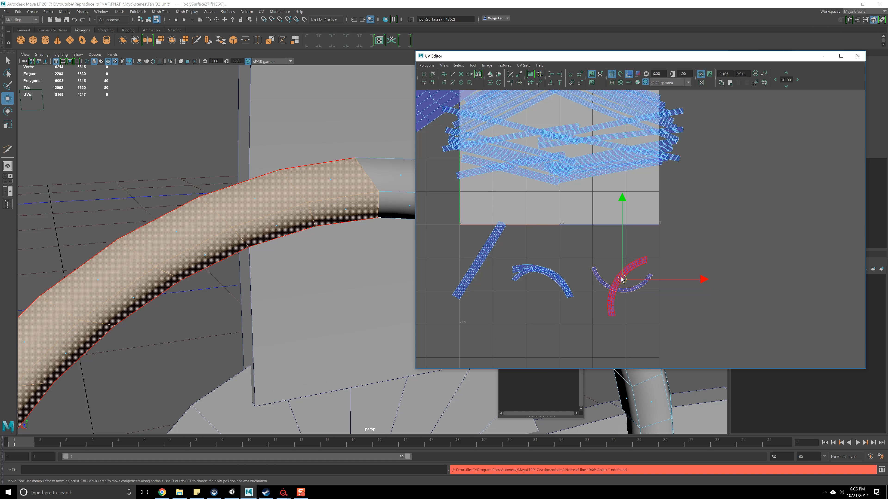
pyautogui.moveTo(623, 280); pyautogui.dragTo(591, 234)
pyautogui.scroll(-5, 588, 252)
pyautogui.scroll(5, 583, 266)
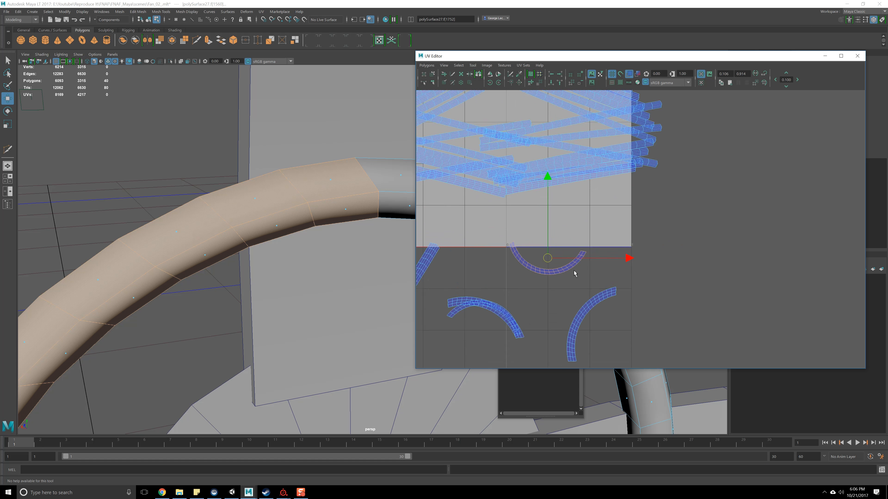
pyautogui.scroll(-2, 554, 277)
pyautogui.click(544, 257)
pyautogui.moveTo(555, 265); pyautogui.dragTo(535, 285)
pyautogui.click(544, 258)
# Select the UV shells of the inner rings together: the curved arcs, the short strip and the long strip
pyautogui.keyDown('alt'); pyautogui.moveTo(388, 244); pyautogui.dragTo(344, 280); pyautogui.keyUp('alt')
pyautogui.scroll(-5, 362, 249)
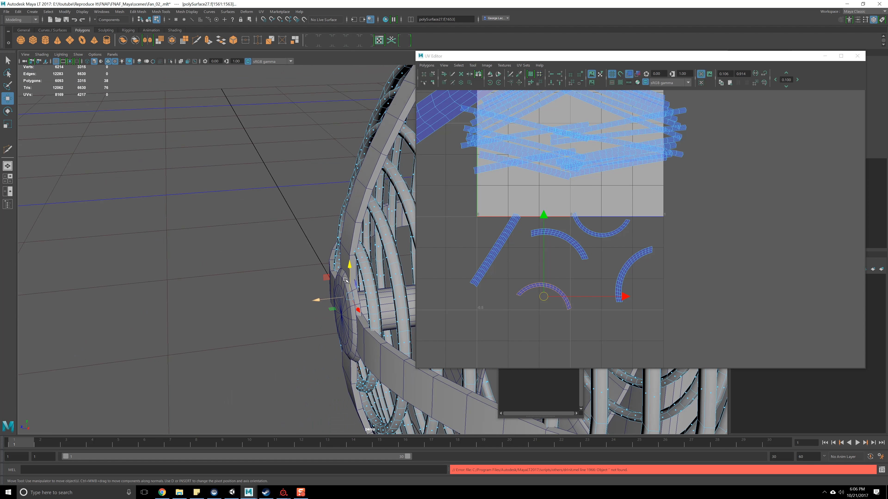
pyautogui.press('F8')
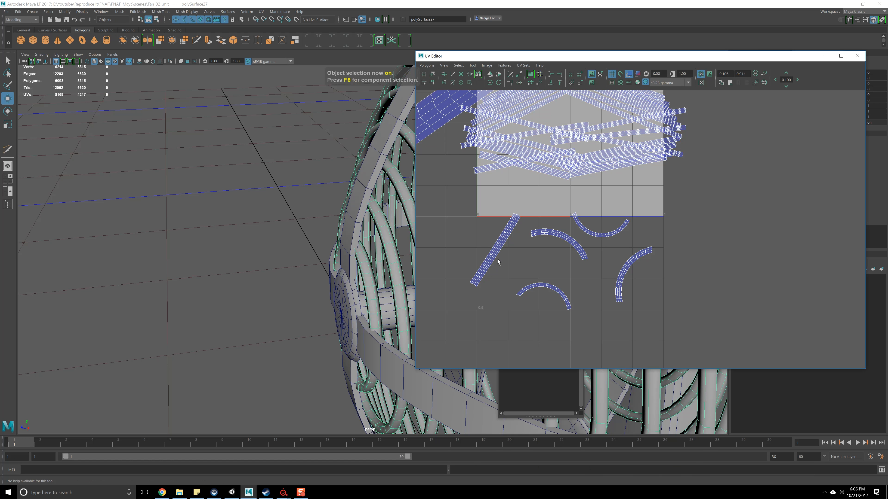
pyautogui.moveTo(521, 244); pyautogui.dragTo(499, 240, button='right')
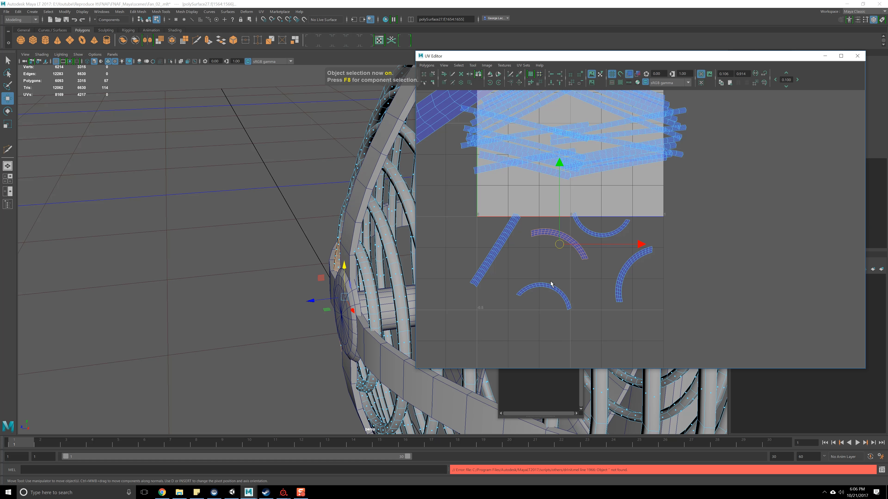
pyautogui.keyDown('alt'); pyautogui.moveTo(606, 241); pyautogui.dragTo(551, 264, button='middle'); pyautogui.keyUp('alt')
pyautogui.click(571, 301)
pyautogui.click(565, 301)
pyautogui.keyDown('alt'); pyautogui.moveTo(475, 238); pyautogui.dragTo(490, 245, button='middle'); pyautogui.keyUp('alt')
pyautogui.moveTo(357, 259)
pyautogui.keyDown('alt'); pyautogui.mouseDown()
pyautogui.moveTo(405, 262)
pyautogui.moveTo(372, 264)
pyautogui.mouseUp(); pyautogui.keyUp('alt')
pyautogui.keyDown('alt'); pyautogui.moveTo(375, 313); pyautogui.dragTo(365, 276); pyautogui.keyUp('alt')
pyautogui.keyDown('shift'); pyautogui.click(378, 225); pyautogui.keyUp('shift')
pyautogui.keyDown('alt'); pyautogui.moveTo(328, 304); pyautogui.dragTo(336, 264); pyautogui.keyUp('alt')
# Apply a cylindrical UV projection to the selected ring faces and set the projection's Rotate X to -90
pyautogui.click(261, 12)
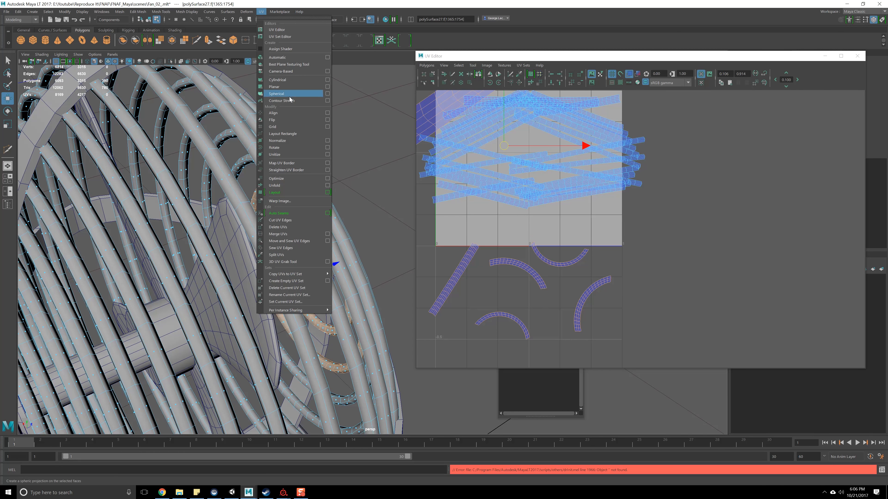
pyautogui.click(289, 83)
pyautogui.keyDown('alt'); pyautogui.moveTo(363, 266); pyautogui.dragTo(340, 201); pyautogui.keyUp('alt')
pyautogui.keyDown('alt'); pyautogui.moveTo(378, 176); pyautogui.dragTo(212, 334); pyautogui.keyUp('alt')
pyautogui.keyDown('alt'); pyautogui.moveTo(309, 326); pyautogui.dragTo(320, 202); pyautogui.keyUp('alt')
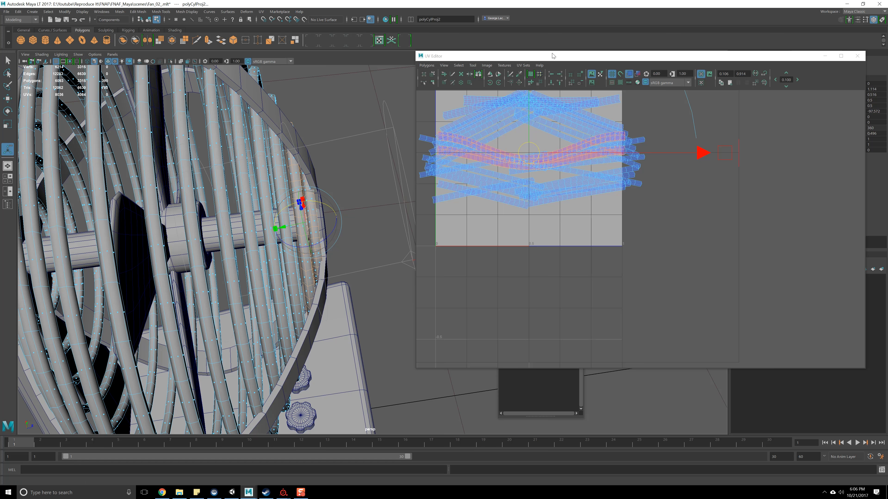
pyautogui.moveTo(552, 56); pyautogui.dragTo(213, 95)
pyautogui.doubleClick(873, 111)
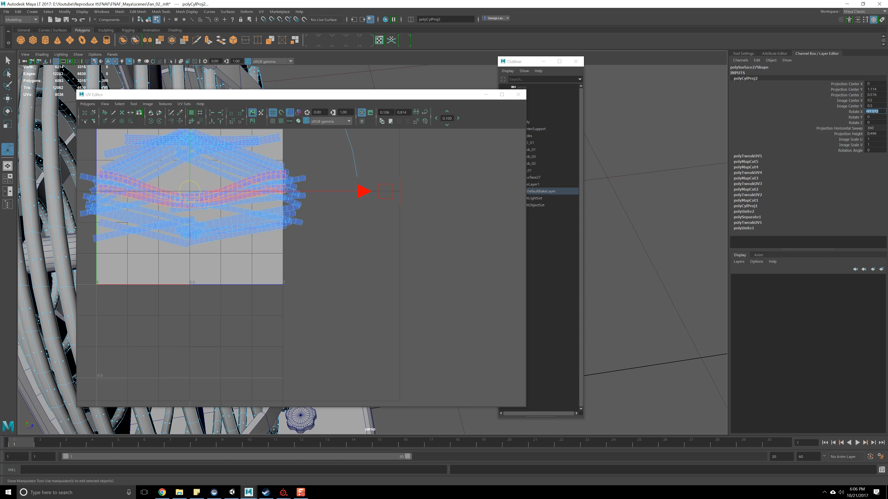
pyautogui.moveTo(246, 95); pyautogui.dragTo(552, 108)
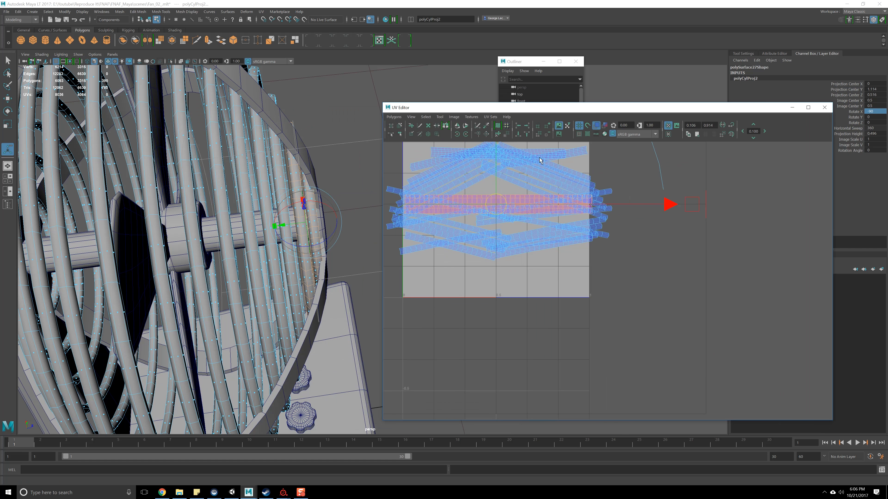
# Move the projected strips out of the UV square to an image center of about 1.48, -0.13
pyautogui.keyDown('alt'); pyautogui.moveTo(520, 213); pyautogui.dragTo(461, 193, button='middle'); pyautogui.keyUp('alt')
pyautogui.moveTo(434, 184); pyautogui.dragTo(618, 301)
pyautogui.keyDown('alt'); pyautogui.moveTo(536, 280); pyautogui.dragTo(551, 245, button='middle'); pyautogui.keyUp('alt')
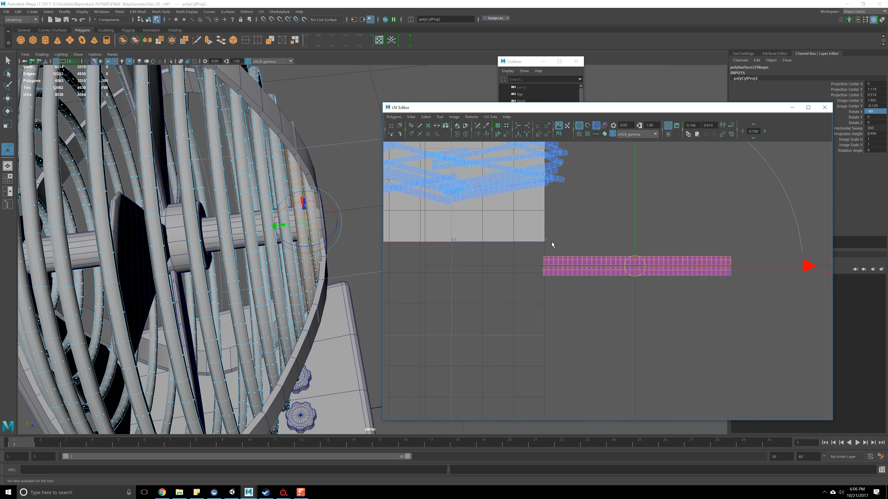
pyautogui.scroll(3, 550, 252)
# Select the lengthwise edge loops on the two inner rings of the projected strips and cut the UVs along them
pyautogui.moveTo(550, 259); pyautogui.dragTo(553, 243, button='right')
pyautogui.scroll(3, 551, 242)
pyautogui.click(546, 204)
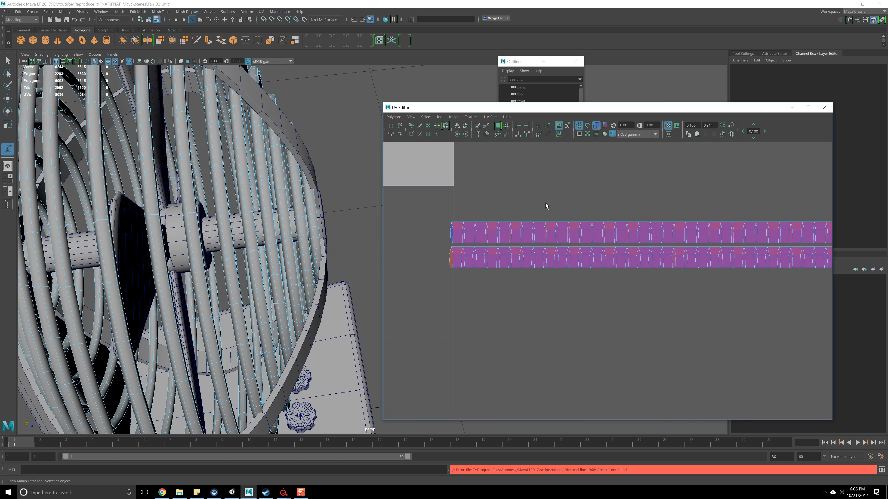
pyautogui.doubleClick(539, 229)
pyautogui.keyDown('shift'); pyautogui.doubleClick(540, 256); pyautogui.keyUp('shift')
pyautogui.keyDown('alt'); pyautogui.moveTo(332, 227); pyautogui.dragTo(310, 240); pyautogui.keyUp('alt')
pyautogui.scroll(5, 287, 259)
pyautogui.scroll(-3, 295, 257)
pyautogui.scroll(5, 244, 258)
pyautogui.scroll(-5, 244, 258)
pyautogui.doubleClick(246, 220)
pyautogui.scroll(5, 288, 297)
pyautogui.keyDown('alt'); pyautogui.moveTo(310, 240); pyautogui.dragTo(169, 266, button='middle'); pyautogui.keyUp('alt')
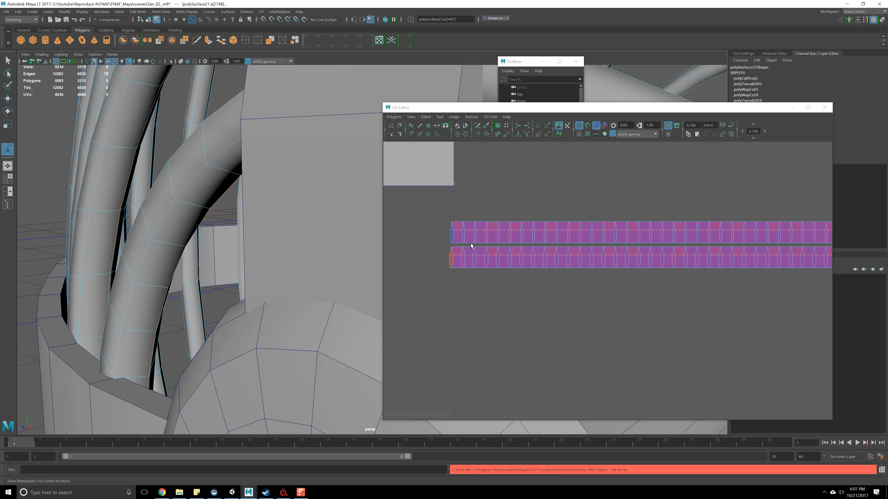
pyautogui.keyDown('alt'); pyautogui.moveTo(472, 246); pyautogui.dragTo(516, 226, button='middle'); pyautogui.keyUp('alt')
pyautogui.keyDown('alt'); pyautogui.moveTo(172, 253); pyautogui.dragTo(175, 220); pyautogui.keyUp('alt')
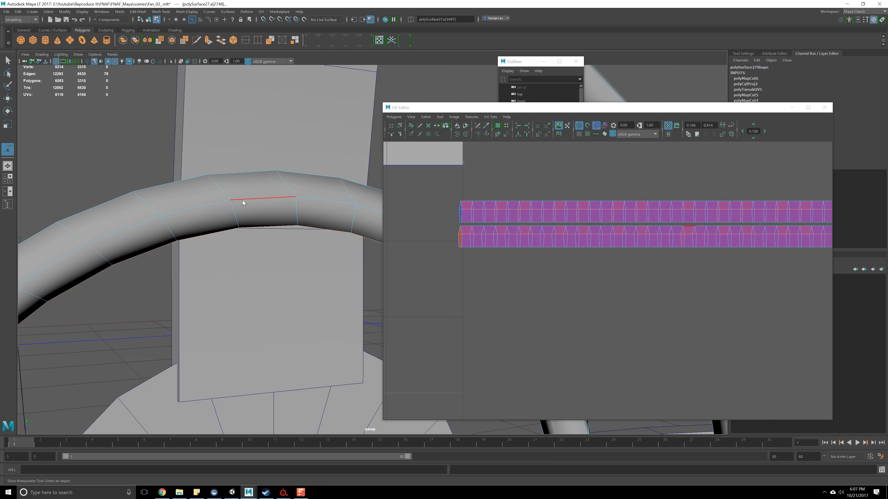
# Cut the UVs of both inner ring strips across one cross-section edge loop on each ring
pyautogui.press('q')
pyautogui.keyDown('alt'); pyautogui.moveTo(306, 156); pyautogui.dragTo(303, 204, button='middle'); pyautogui.keyUp('alt')
pyautogui.keyDown('alt'); pyautogui.moveTo(303, 205); pyautogui.dragTo(290, 171); pyautogui.keyUp('alt')
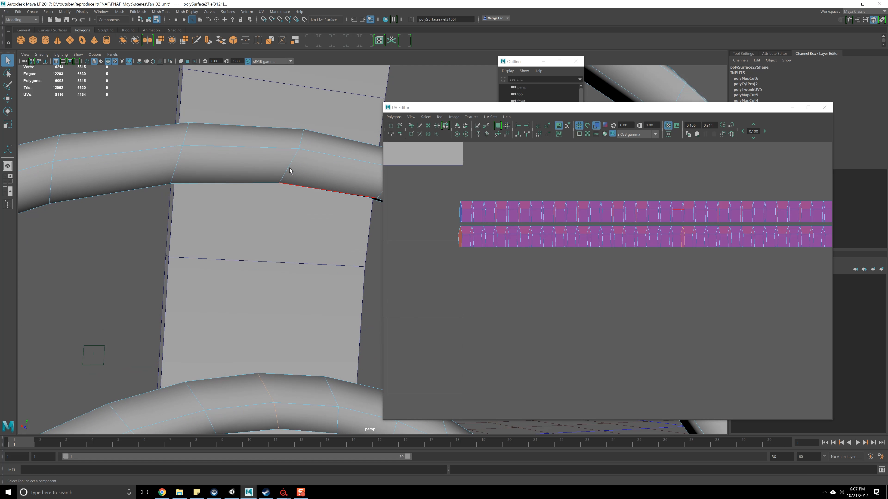
pyautogui.keyDown('alt'); pyautogui.moveTo(628, 264); pyautogui.dragTo(617, 244, button='middle'); pyautogui.keyUp('alt')
pyautogui.keyDown('shift'); pyautogui.moveTo(619, 244); pyautogui.dragTo(584, 248, button='right'); pyautogui.keyUp('shift')
pyautogui.scroll(-2, 585, 248)
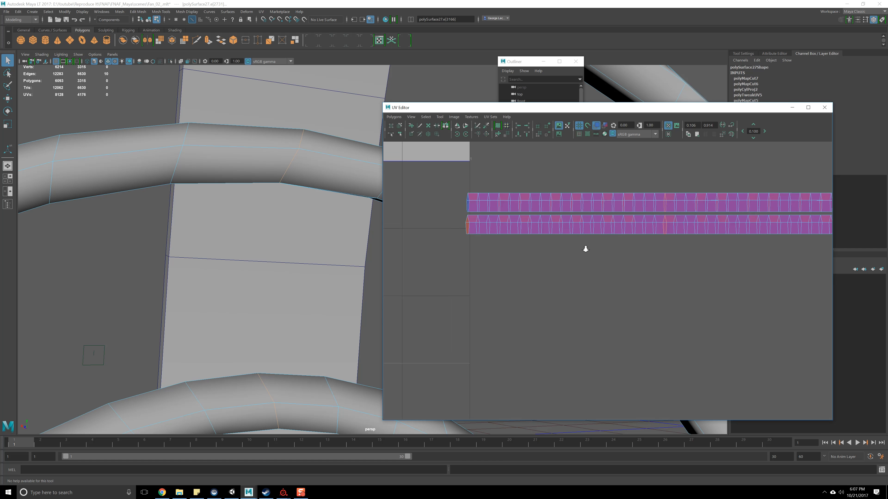
# Select the UV shells of the two ring strips one after another to check how the cuts divide them
pyautogui.press('F8')
pyautogui.press('F8')
pyautogui.scroll(-1, 582, 248)
pyautogui.moveTo(582, 250); pyautogui.dragTo(560, 245, button='right')
pyautogui.moveTo(491, 202); pyautogui.dragTo(670, 279)
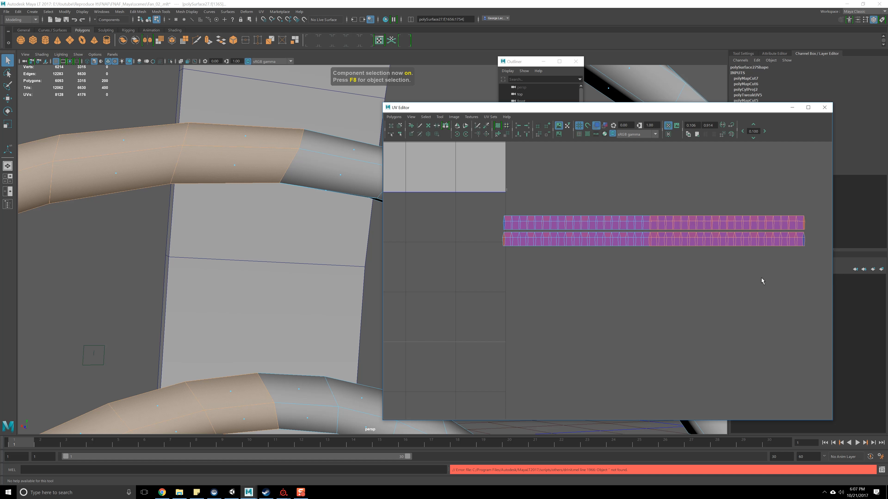
pyautogui.keyDown('shift'); pyautogui.moveTo(619, 187); pyautogui.dragTo(591, 252); pyautogui.keyUp('shift')
pyautogui.click(482, 185)
pyautogui.click(519, 224)
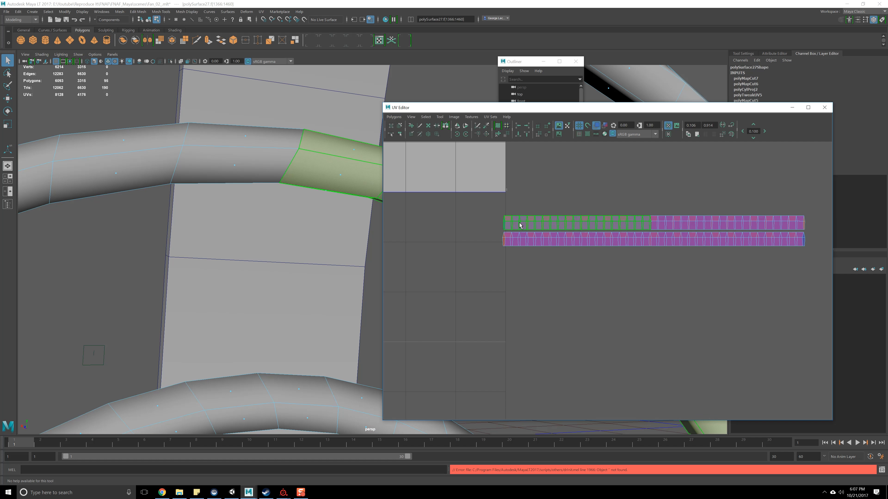
pyautogui.click(637, 237)
pyautogui.click(641, 227)
pyautogui.click(661, 238)
pyautogui.click(662, 225)
pyautogui.click(663, 236)
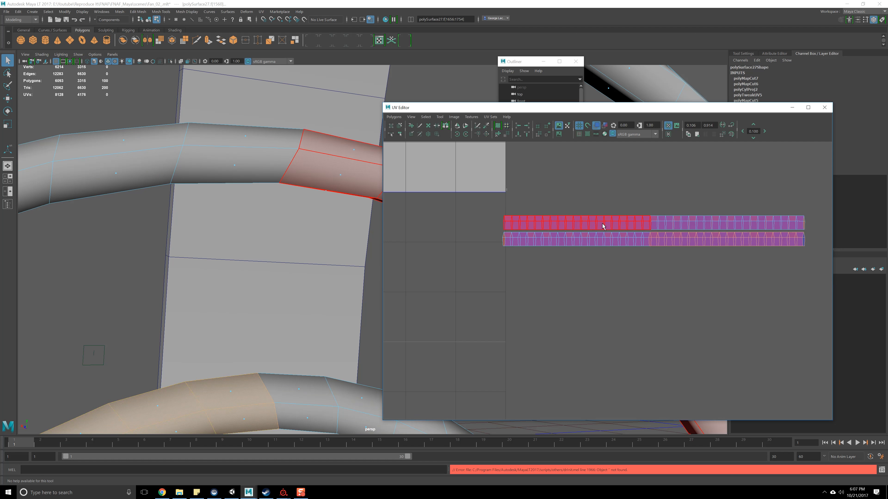
pyautogui.click(635, 220)
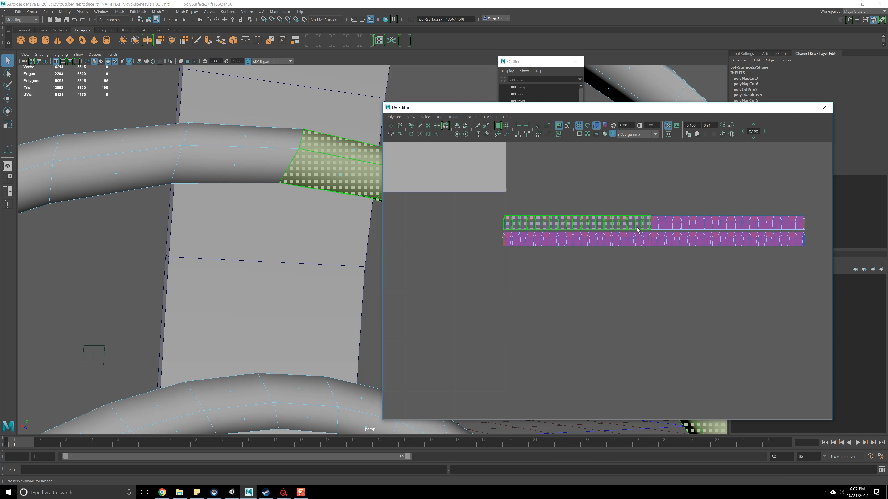
pyautogui.scroll(-2, 571, 316)
# Undo the shell selections, the crosswise cut and the lengthwise cuts on the two ring strips
pyautogui.hotkey('ctrl', 'z')
pyautogui.hotkey('ctrl', 'z')
pyautogui.hotkey('ctrl', 'z')
pyautogui.hotkey('ctrl', 'z')
pyautogui.hotkey('ctrl', 'z')
pyautogui.hotkey('ctrl', 'z')
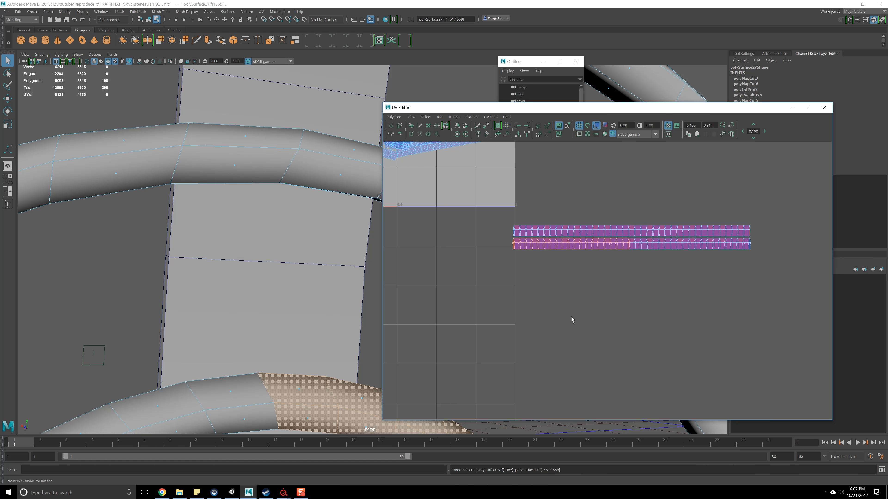
pyautogui.hotkey('ctrl', 'z')
pyautogui.hotkey('ctrl', 'z')
pyautogui.hotkey('ctrl', 'z')
pyautogui.hotkey('ctrl', 'z')
pyautogui.hotkey('ctrl', 'z')
pyautogui.hotkey('ctrl', 'z')
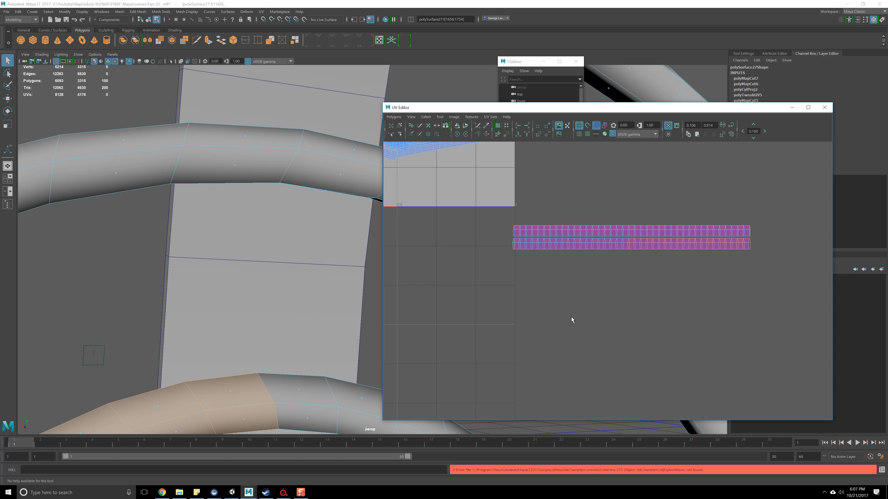
pyautogui.hotkey('ctrl', 'z')
pyautogui.hotkey('ctrl', 'z')
pyautogui.hotkey('ctrl', 'z')
pyautogui.hotkey('ctrl', 'z')
pyautogui.hotkey('ctrl', 'z')
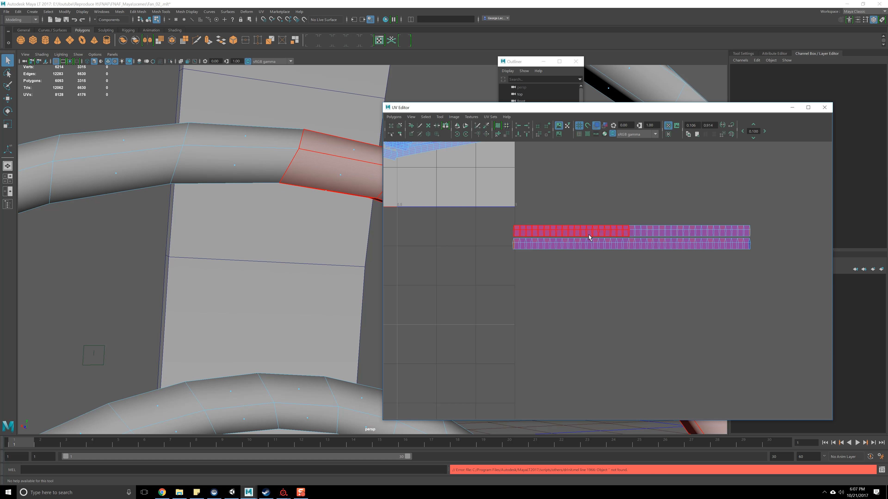
pyautogui.hotkey('ctrl', 'z')
pyautogui.hotkey('ctrl', 'z')
pyautogui.hotkey('ctrl', 'z')
pyautogui.hotkey('ctrl', 'z')
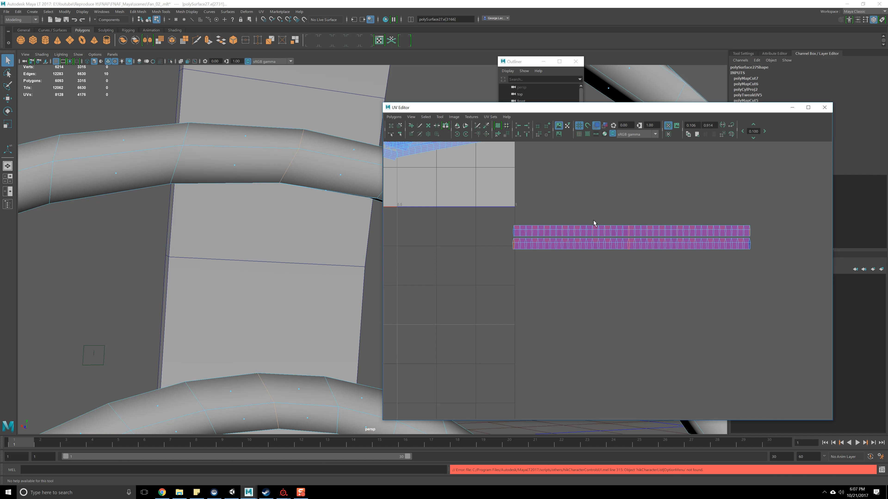
pyautogui.hotkey('ctrl', 'z')
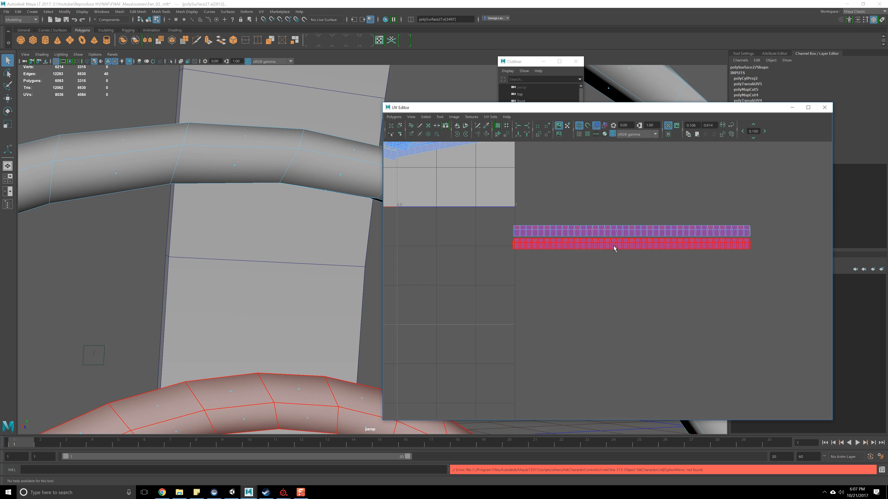
# Try to unfold both uncut ring strips together, and undo the Unfold
pyautogui.click(605, 230)
pyautogui.keyDown('shift'); pyautogui.click(605, 243); pyautogui.keyUp('shift')
pyautogui.click(393, 117)
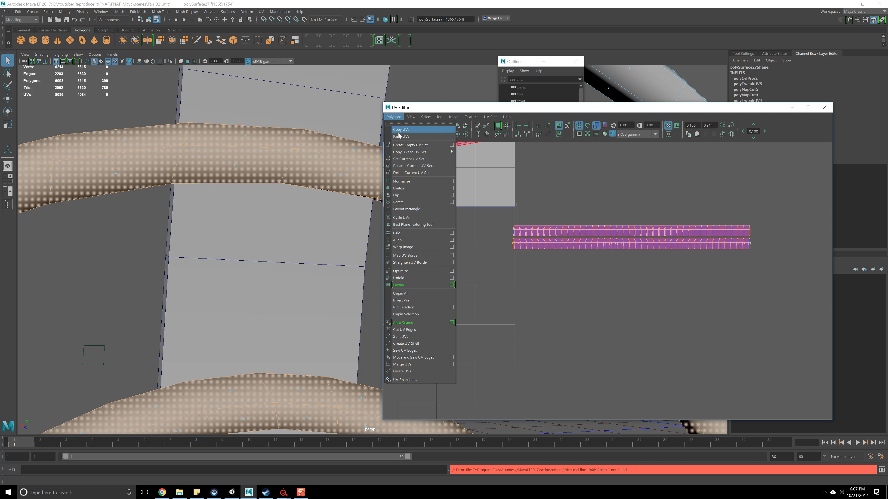
pyautogui.click(416, 279)
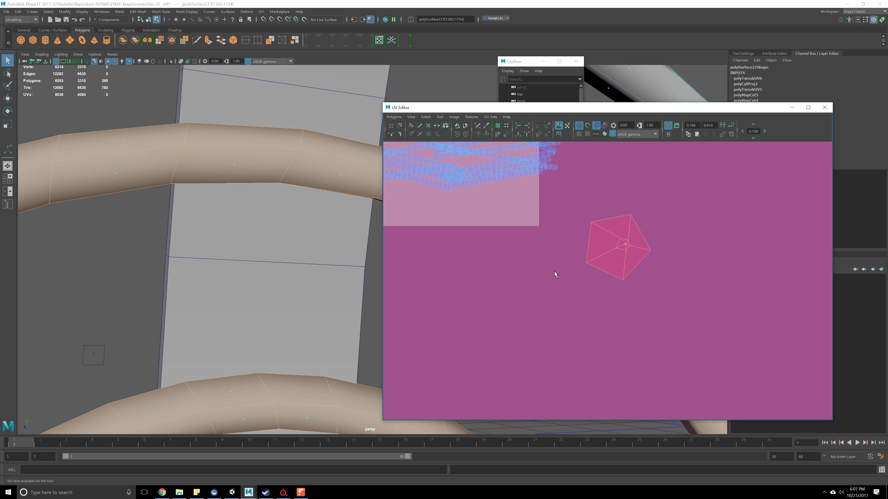
pyautogui.hotkey('ctrl', 'z')
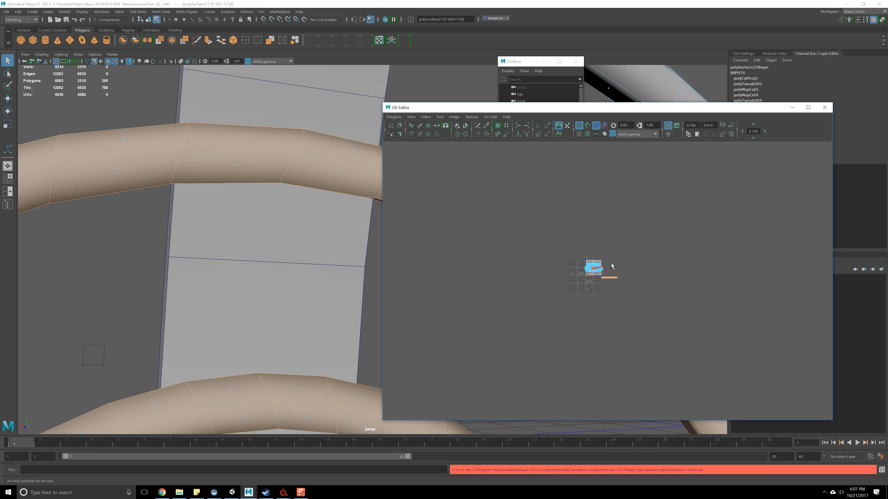
# Select a lengthwise edge loop on each of the two inner rings and cut the UVs along it
pyautogui.scroll(10, 596, 285)
pyautogui.keyDown('alt'); pyautogui.moveTo(596, 283); pyautogui.dragTo(546, 275, button='middle'); pyautogui.keyUp('alt')
pyautogui.moveTo(546, 257); pyautogui.dragTo(544, 242, button='right')
pyautogui.keyDown('alt'); pyautogui.moveTo(325, 248); pyautogui.dragTo(334, 218); pyautogui.keyUp('alt')
pyautogui.doubleClick(320, 133)
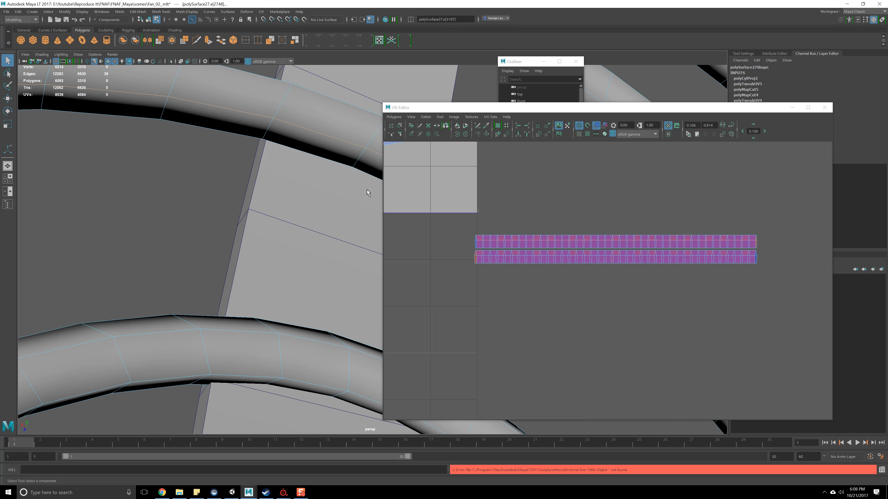
pyautogui.keyDown('alt'); pyautogui.moveTo(582, 220); pyautogui.dragTo(584, 208, button='middle'); pyautogui.keyUp('alt')
pyautogui.keyDown('shift'); pyautogui.moveTo(584, 208); pyautogui.dragTo(563, 207, button='right'); pyautogui.keyUp('shift')
pyautogui.keyDown('alt'); pyautogui.moveTo(284, 230); pyautogui.dragTo(292, 311); pyautogui.keyUp('alt')
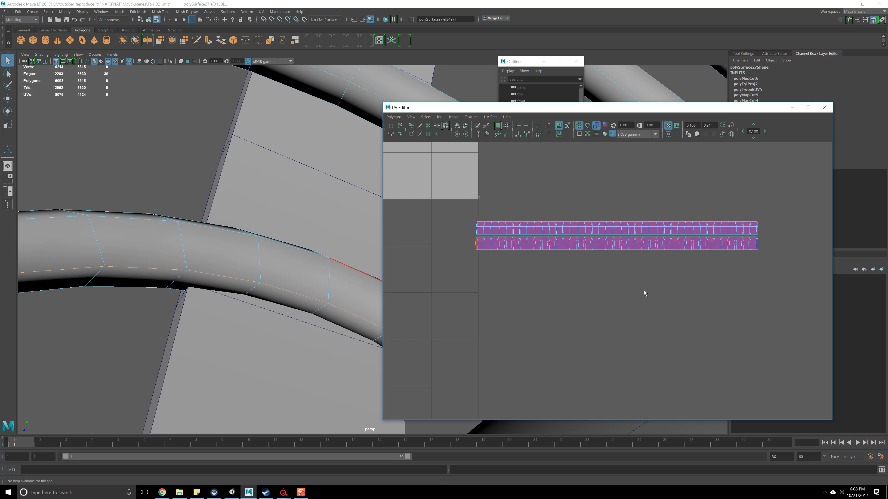
pyautogui.keyDown('alt'); pyautogui.moveTo(644, 293); pyautogui.dragTo(599, 269, button='middle'); pyautogui.keyUp('alt')
pyautogui.keyDown('shift'); pyautogui.moveTo(600, 269); pyautogui.dragTo(572, 270, button='right'); pyautogui.keyUp('shift')
# Select the UV shell of one projected ring strip and unfold it
pyautogui.press('F8')
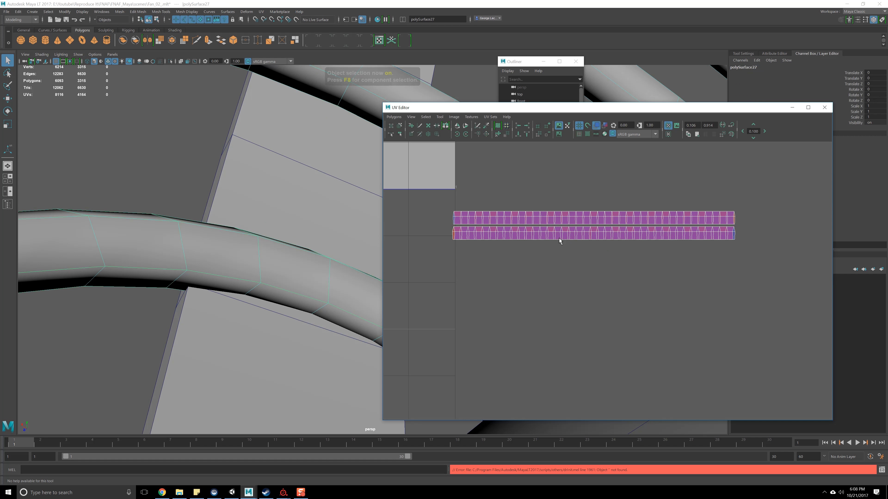
pyautogui.moveTo(560, 209); pyautogui.dragTo(533, 212, button='right')
pyautogui.doubleClick(532, 212)
pyautogui.click(393, 117)
pyautogui.click(395, 278)
pyautogui.scroll(-2, 516, 273)
# Select the remaining projected ring strip and repeat Unfold on it
pyautogui.click(608, 247)
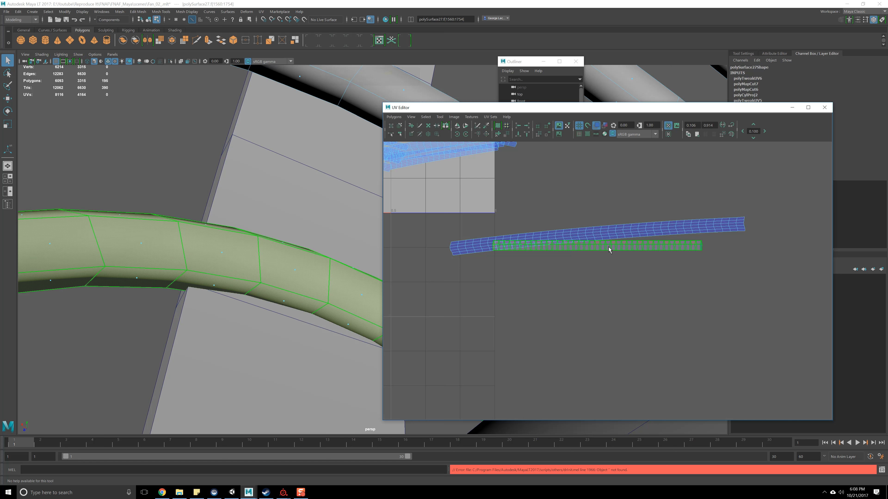
pyautogui.press('f')
pyautogui.scroll(-3, 607, 260)
pyautogui.scroll(-3, 601, 282)
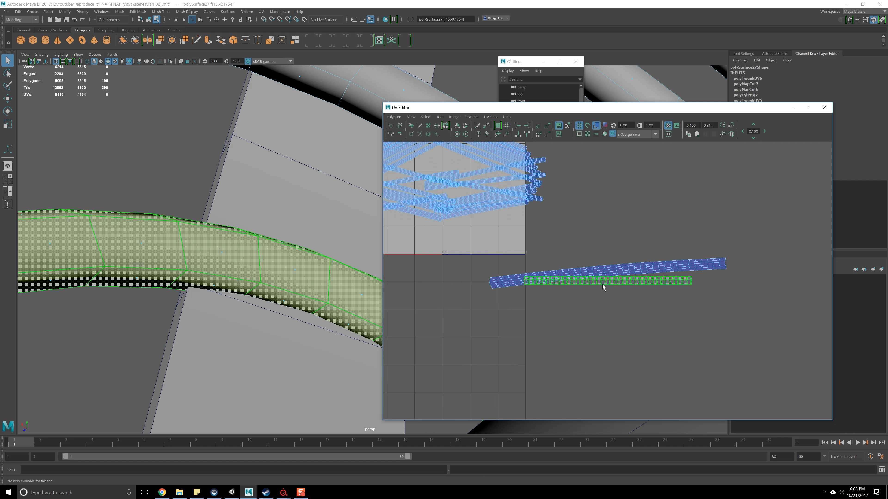
pyautogui.press('g')
pyautogui.hotkey('ctrl', 's')
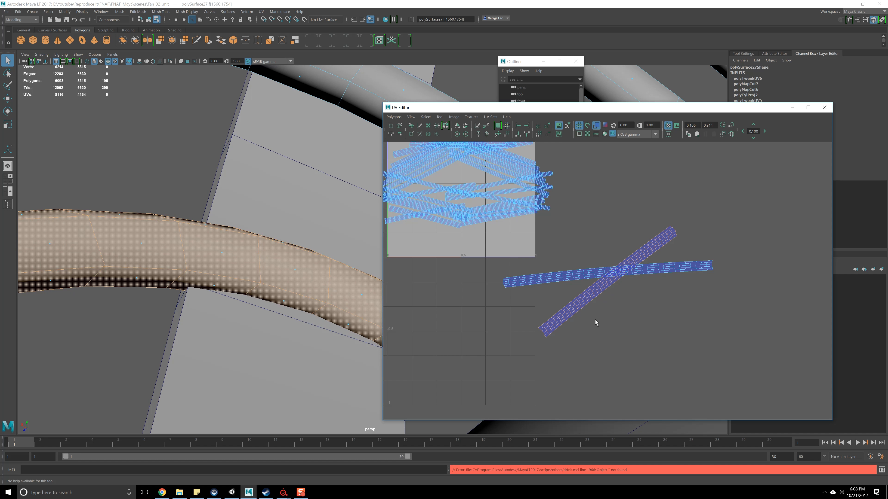
# Select all the wire cage's UV shells and unfold them
pyautogui.scroll(-3, 580, 297)
pyautogui.keyDown('alt'); pyautogui.moveTo(553, 260); pyautogui.dragTo(604, 283, button='middle'); pyautogui.keyUp('alt')
pyautogui.moveTo(622, 266); pyautogui.dragTo(578, 242, button='right')
pyautogui.moveTo(500, 175); pyautogui.dragTo(756, 364)
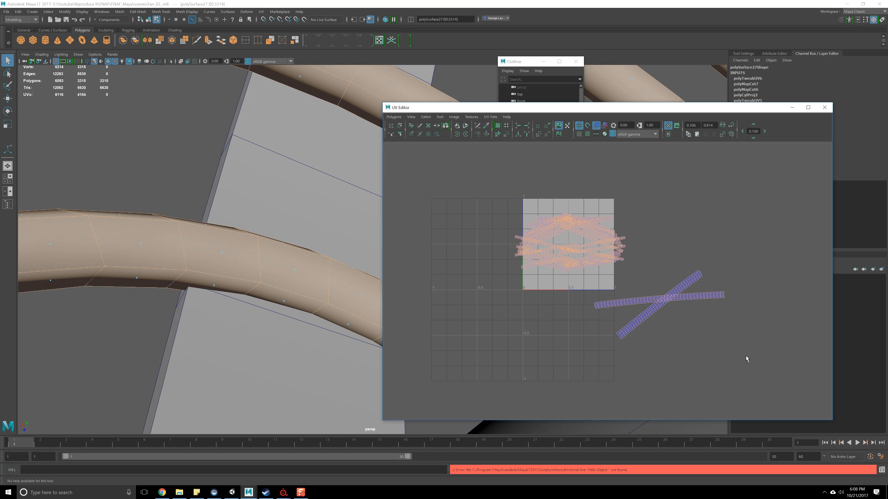
pyautogui.click(393, 117)
pyautogui.click(394, 279)
pyautogui.scroll(3, 616, 264)
pyautogui.click(664, 321)
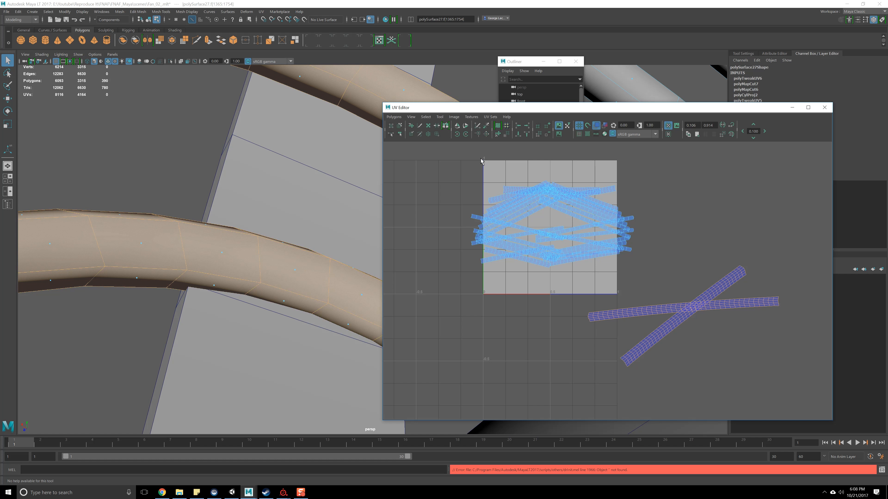
# Reset the component selection, reselect every UV shell of the cage and run Unfold on them again
pyautogui.press('F8')
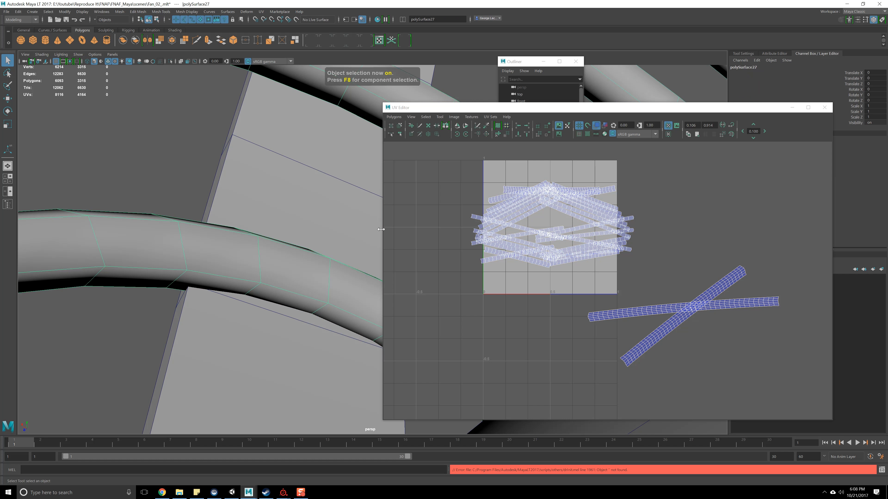
pyautogui.moveTo(437, 163); pyautogui.dragTo(775, 397)
pyautogui.scroll(-2, 556, 282)
pyautogui.scroll(-10, 290, 189)
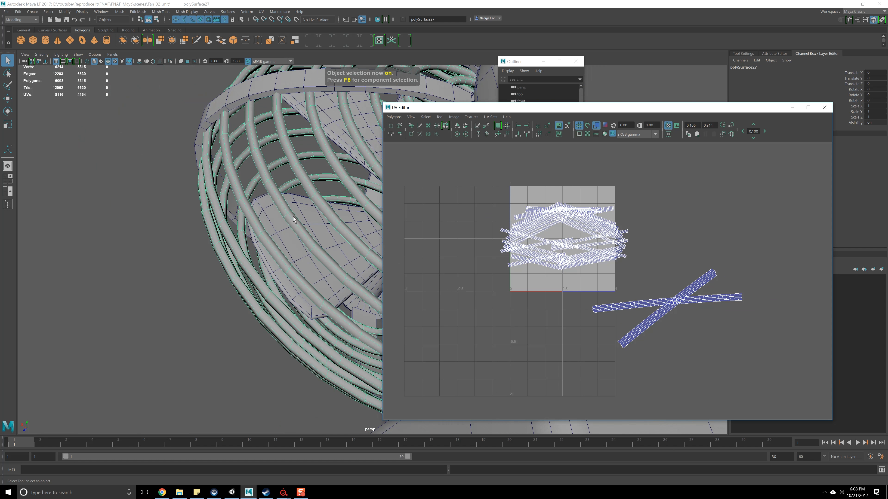
pyautogui.keyDown('alt'); pyautogui.moveTo(307, 190); pyautogui.dragTo(257, 190, button='middle'); pyautogui.keyUp('alt')
pyautogui.keyDown('alt'); pyautogui.moveTo(257, 190); pyautogui.dragTo(203, 196); pyautogui.keyUp('alt')
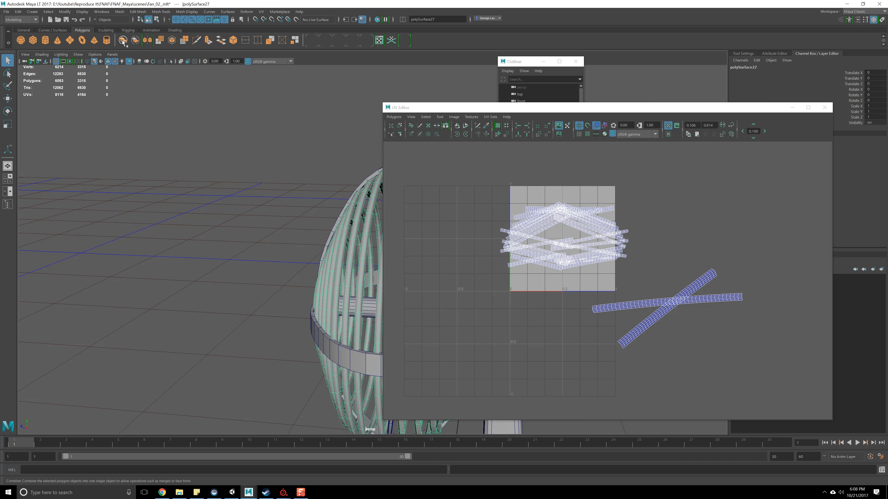
pyautogui.keyDown('alt'); pyautogui.moveTo(525, 196); pyautogui.dragTo(457, 179, button='middle'); pyautogui.keyUp('alt')
pyautogui.moveTo(488, 211); pyautogui.dragTo(486, 210, button='right')
pyautogui.moveTo(418, 159); pyautogui.dragTo(676, 350)
pyautogui.click(395, 119)
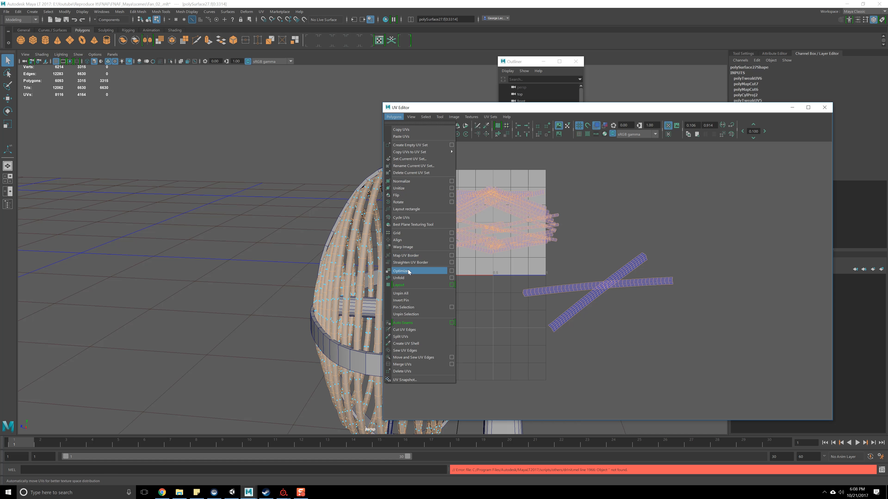
pyautogui.click(410, 278)
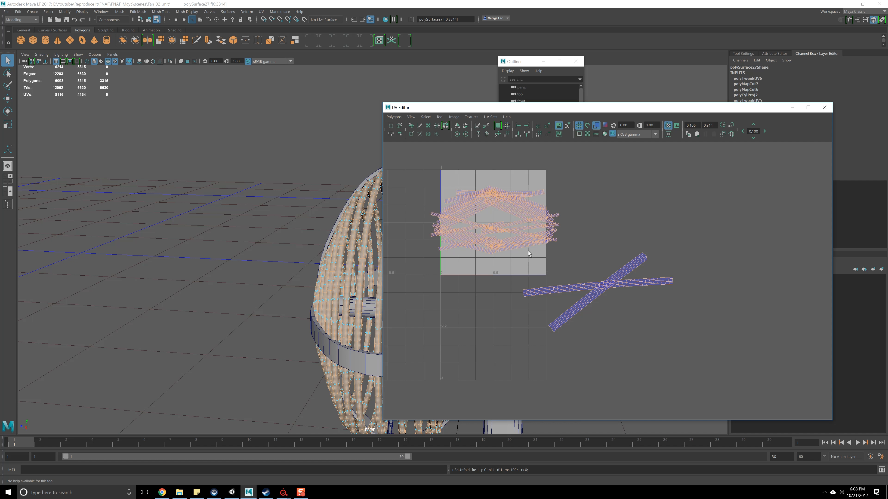
# Optimize the UVs of all the selected cage shells
pyautogui.scroll(2, 470, 228)
pyautogui.keyDown('alt'); pyautogui.moveTo(466, 226); pyautogui.dragTo(509, 246, button='middle'); pyautogui.keyUp('alt')
pyautogui.click(393, 117)
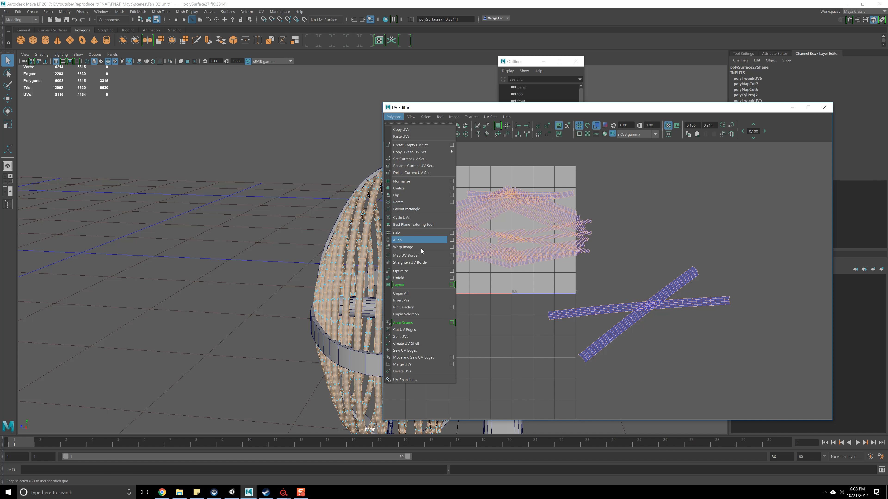
pyautogui.click(419, 272)
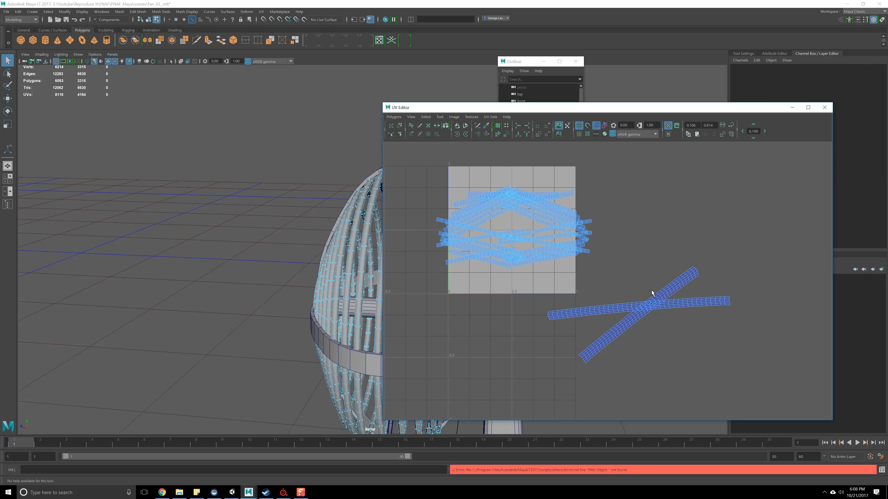
# Rotate the two crossed ring strips outside the UV square until both lie roughly horizontal
pyautogui.click(632, 306)
pyautogui.press('w')
pyautogui.hotkey('ctrl', 'F11')
pyautogui.press('e')
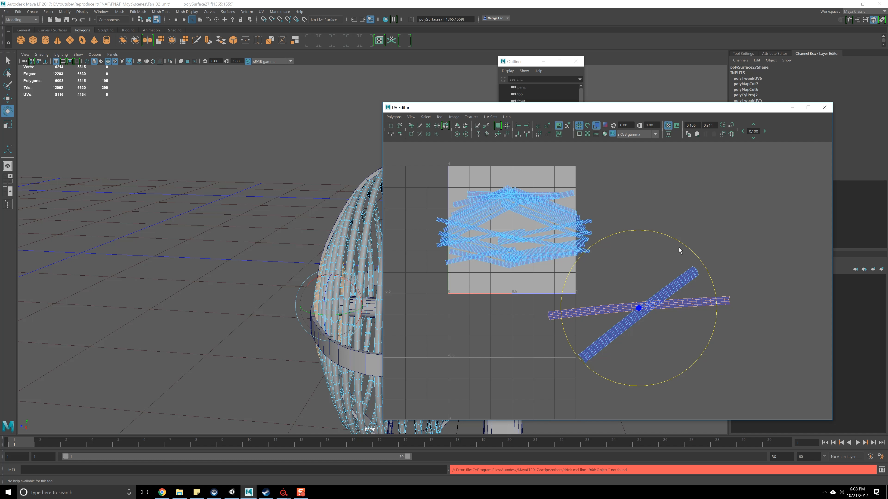
pyautogui.moveTo(683, 245); pyautogui.dragTo(709, 304)
pyautogui.click(726, 306)
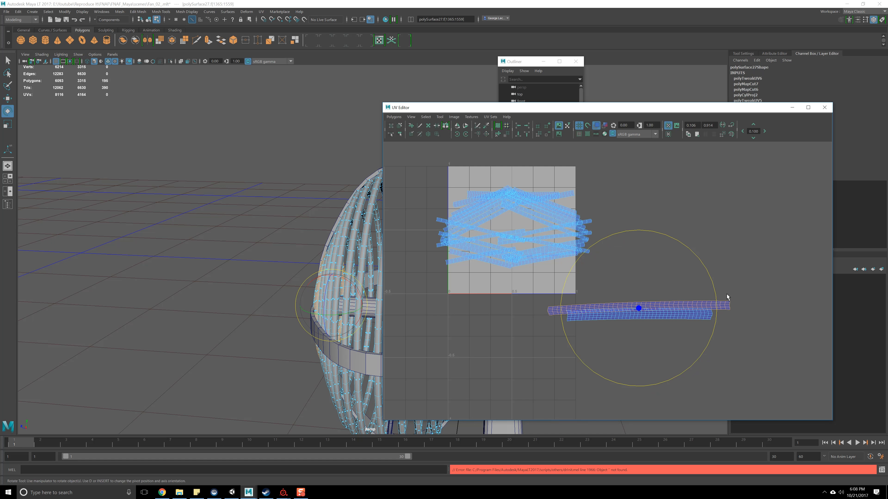
# Separate the cage shells by moving the right-hand group out of the UV square and the left-hand group further into it
pyautogui.click(545, 251)
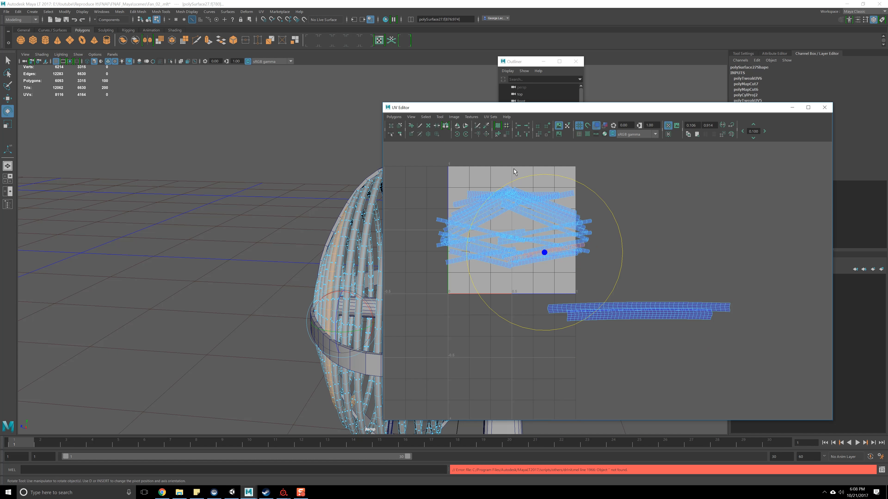
pyautogui.moveTo(540, 172); pyautogui.dragTo(594, 266)
pyautogui.press('w')
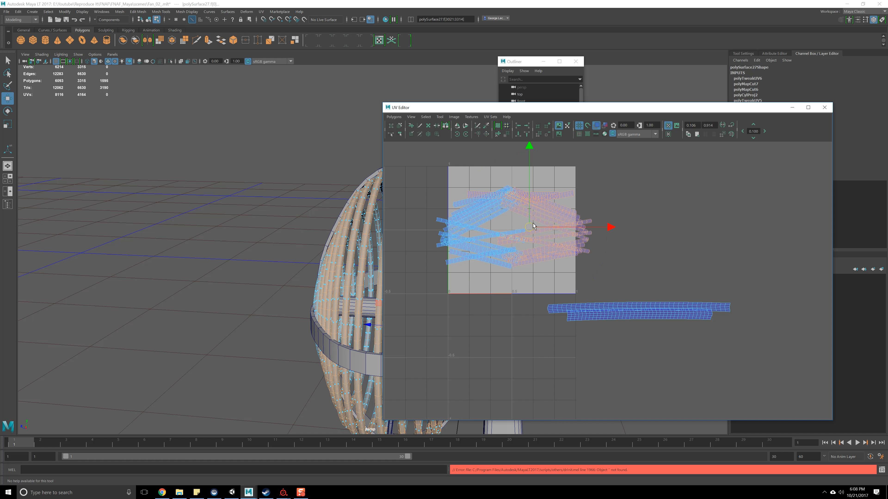
pyautogui.moveTo(551, 224); pyautogui.dragTo(644, 221)
pyautogui.moveTo(528, 180); pyautogui.dragTo(434, 272)
pyautogui.moveTo(478, 206); pyautogui.dragTo(522, 204)
pyautogui.scroll(5, 516, 297)
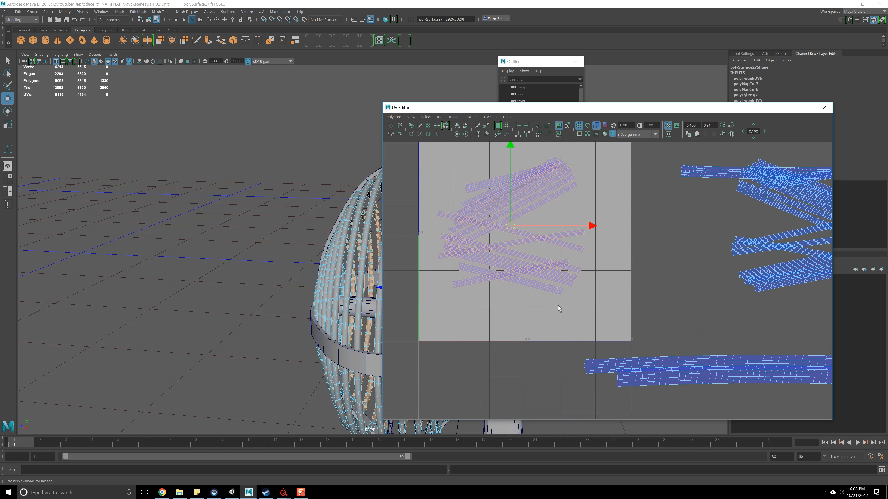
# Rotate the crossed and slanted cage strips in the lower part of the UV square until they lie roughly horizontal
pyautogui.keyDown('alt'); pyautogui.moveTo(527, 307); pyautogui.dragTo(582, 318, button='middle'); pyautogui.keyUp('alt')
pyautogui.click(560, 301)
pyautogui.click(573, 284)
pyautogui.press('e')
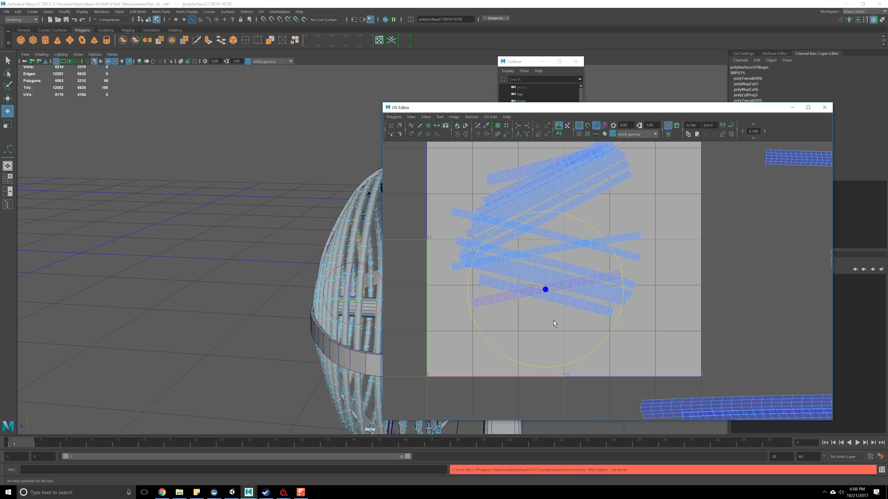
pyautogui.moveTo(514, 359); pyautogui.dragTo(513, 360)
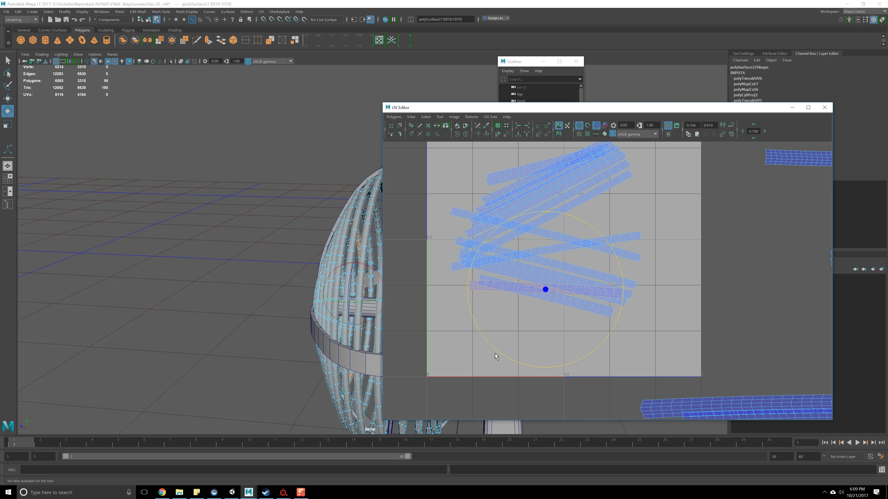
pyautogui.click(626, 296)
pyautogui.keyDown('shift'); pyautogui.click(629, 297); pyautogui.keyUp('shift')
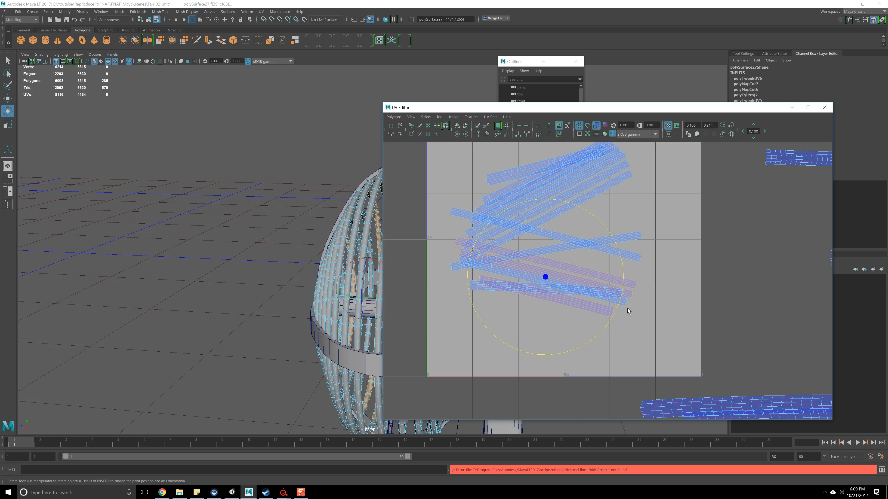
pyautogui.moveTo(620, 308); pyautogui.dragTo(621, 297)
# Rotate the two crossing strips in the middle of the UV square and the slanted one above them to horizontal
pyautogui.click(626, 254)
pyautogui.moveTo(625, 255)
pyautogui.mouseDown()
pyautogui.moveTo(624, 220)
pyautogui.moveTo(623, 265)
pyautogui.mouseUp()
pyautogui.click(607, 240)
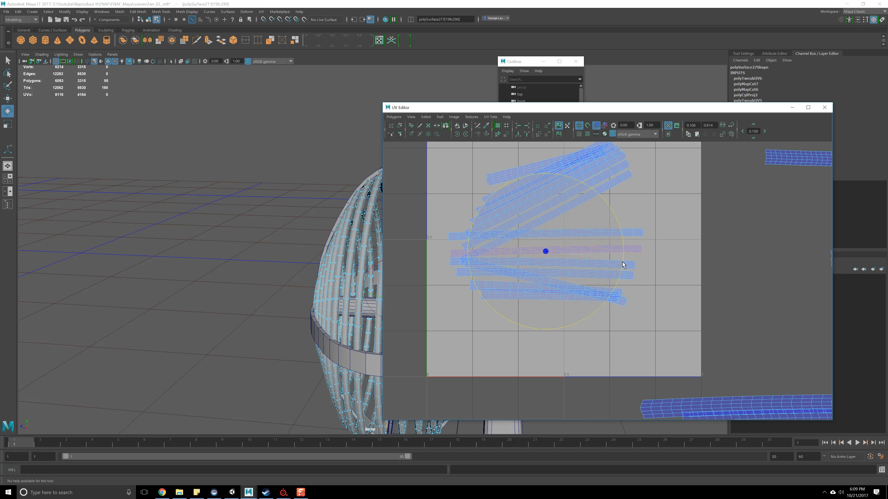
pyautogui.click(608, 190)
pyautogui.moveTo(610, 191); pyautogui.dragTo(620, 236)
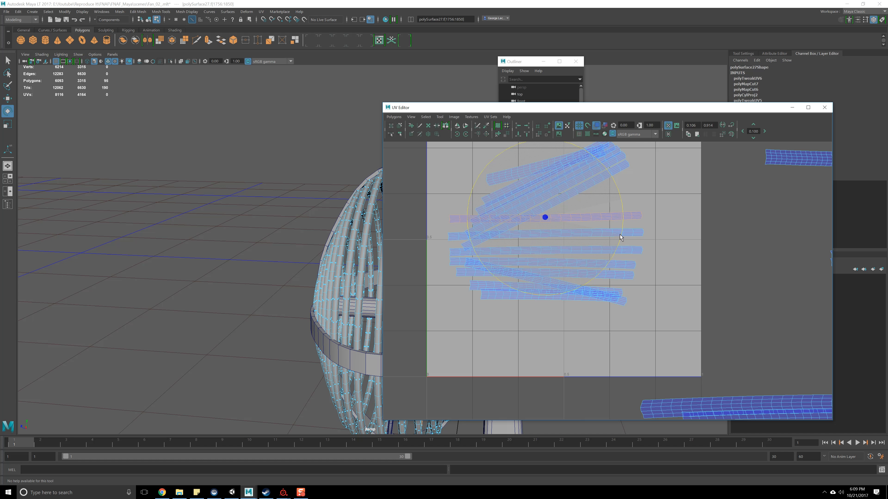
# Level the remaining steep strips in the upper part of the UV square, rotating the overlapping ones in groups
pyautogui.click(574, 193)
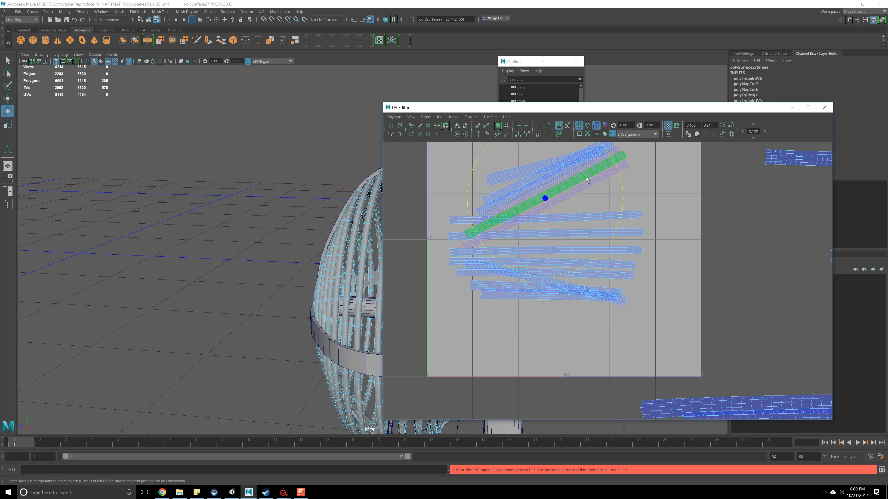
pyautogui.moveTo(620, 179); pyautogui.dragTo(625, 213)
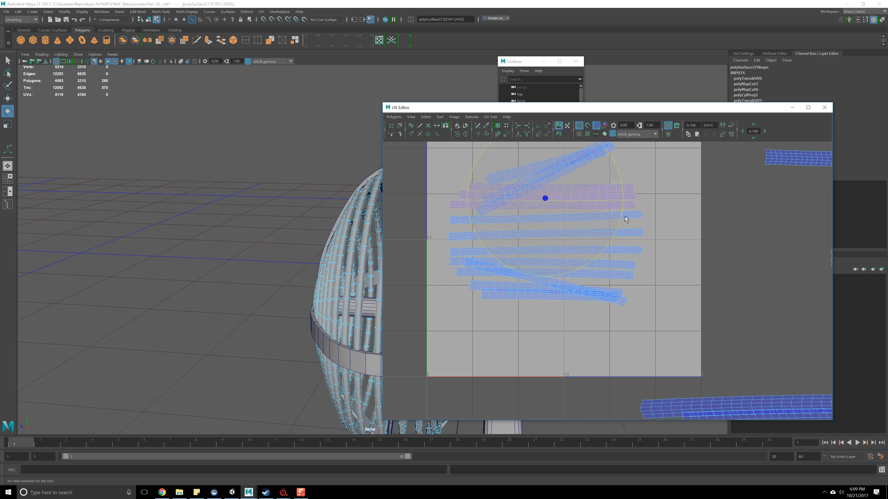
pyautogui.click(608, 217)
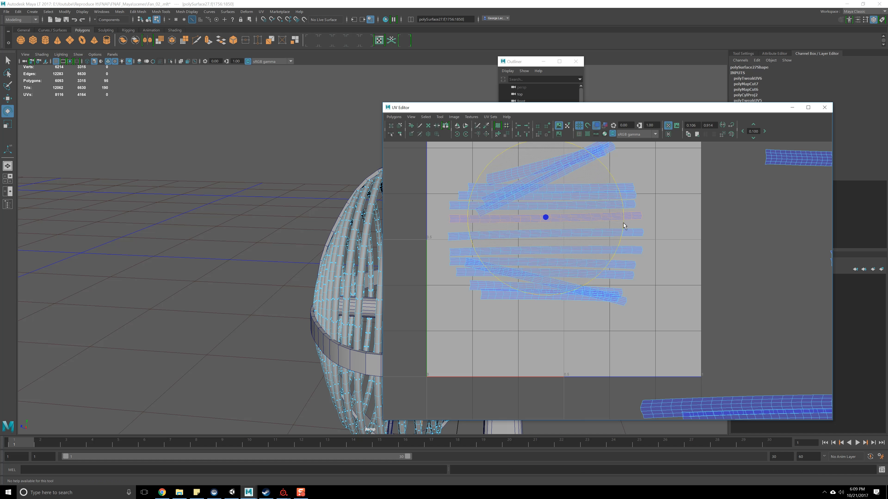
pyautogui.click(558, 168)
pyautogui.keyDown('shift'); pyautogui.click(558, 168); pyautogui.keyUp('shift')
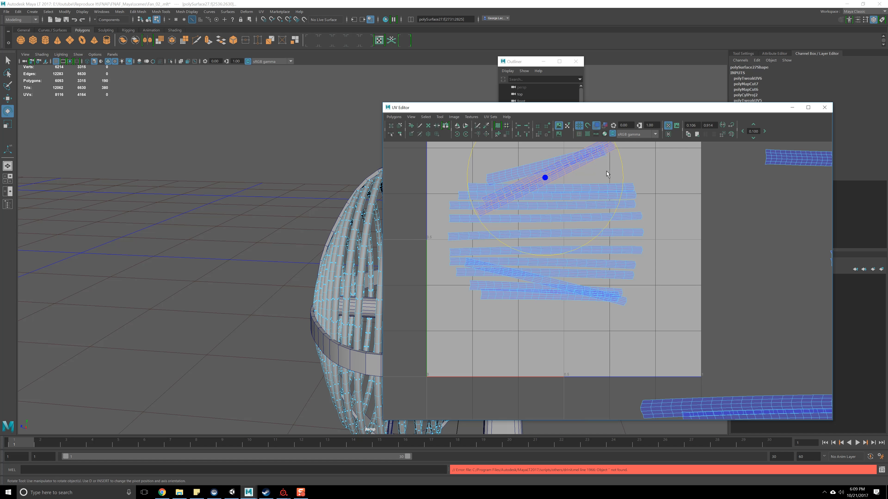
pyautogui.moveTo(623, 177); pyautogui.dragTo(623, 207)
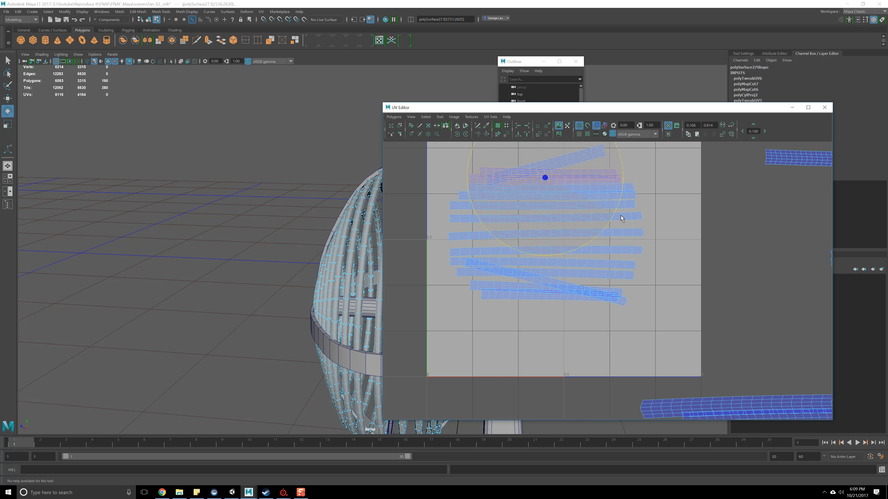
pyautogui.click(579, 159)
pyautogui.moveTo(624, 169); pyautogui.dragTo(622, 193)
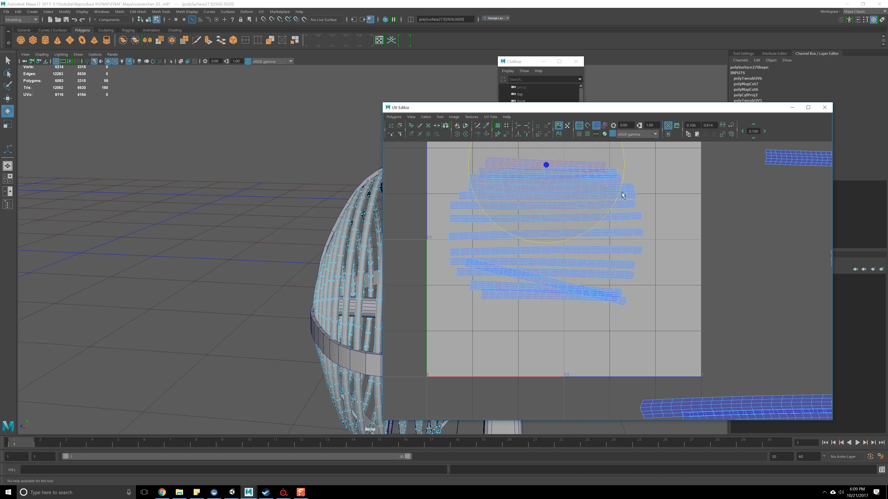
# Rotate the last tilted strip near the base of the UV square's stack to horizontal
pyautogui.scroll(-1, 555, 297)
pyautogui.click(559, 288)
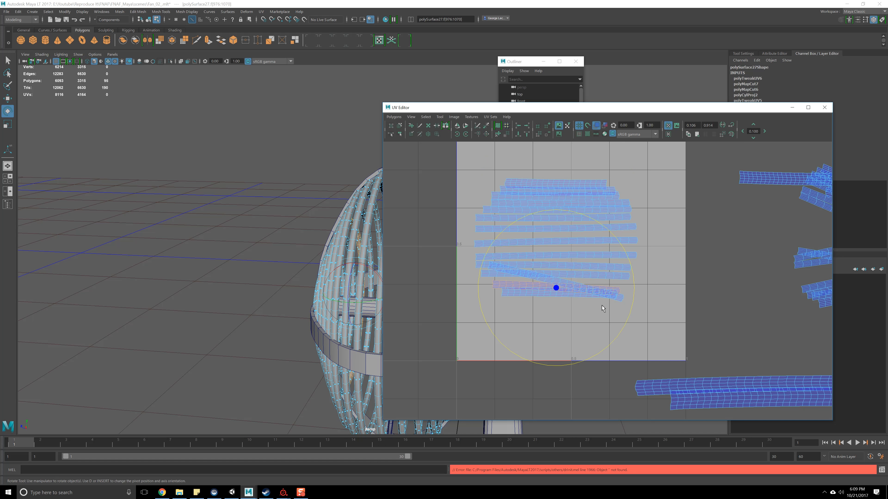
pyautogui.click(563, 285)
pyautogui.moveTo(616, 331); pyautogui.dragTo(631, 319)
# Select the upper group of downward-slanting strips outside the UV square and rotate them together to roughly horizontal
pyautogui.keyDown('alt'); pyautogui.moveTo(817, 214); pyautogui.dragTo(561, 227, button='middle'); pyautogui.keyUp('alt')
pyautogui.click(562, 227)
pyautogui.click(618, 217)
pyautogui.keyDown('shift'); pyautogui.click(623, 223); pyautogui.keyUp('shift')
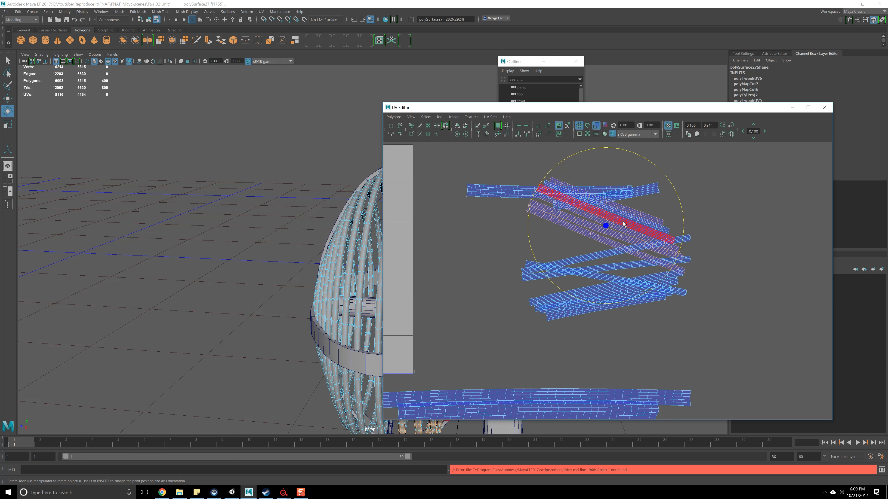
pyautogui.moveTo(683, 212); pyautogui.dragTo(674, 182)
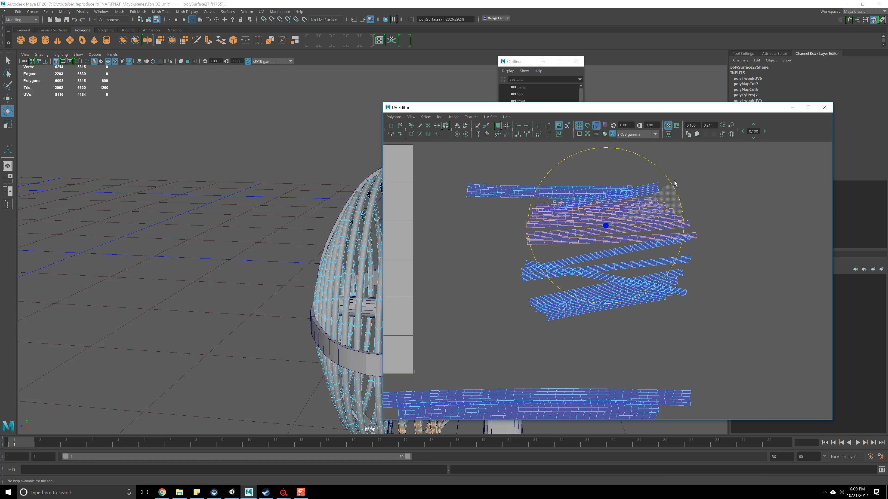
# Move the levelled group of strips across into the UV square
pyautogui.press('w')
pyautogui.moveTo(609, 224); pyautogui.dragTo(378, 246)
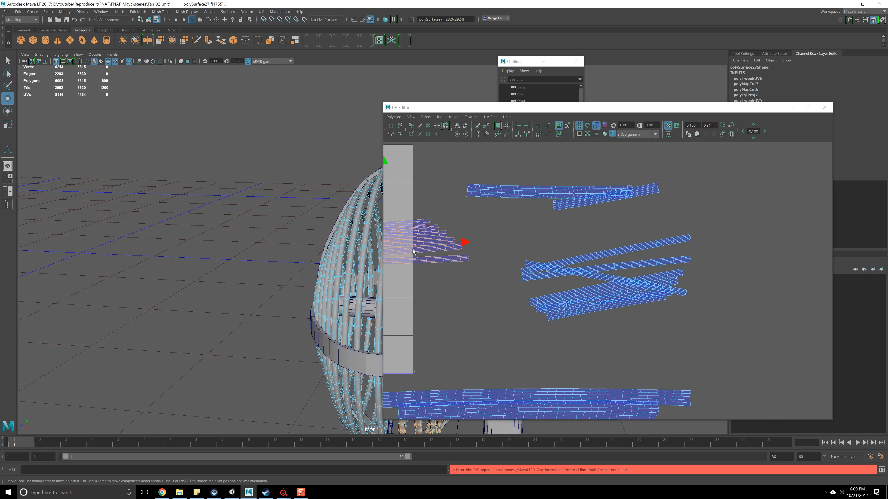
pyautogui.keyDown('alt'); pyautogui.moveTo(378, 246); pyautogui.dragTo(557, 223, button='middle'); pyautogui.keyUp('alt')
pyautogui.moveTo(564, 220); pyautogui.dragTo(463, 229)
# Select the lowest overlapping slanted strips outside the UV square and rotate them together to nearly horizontal
pyautogui.keyDown('alt'); pyautogui.moveTo(637, 248); pyautogui.dragTo(454, 243, button='middle'); pyautogui.keyUp('alt')
pyautogui.click(604, 273)
pyautogui.keyDown('shift'); pyautogui.click(571, 275); pyautogui.keyUp('shift')
pyautogui.keyDown('shift'); pyautogui.click(568, 278); pyautogui.keyUp('shift')
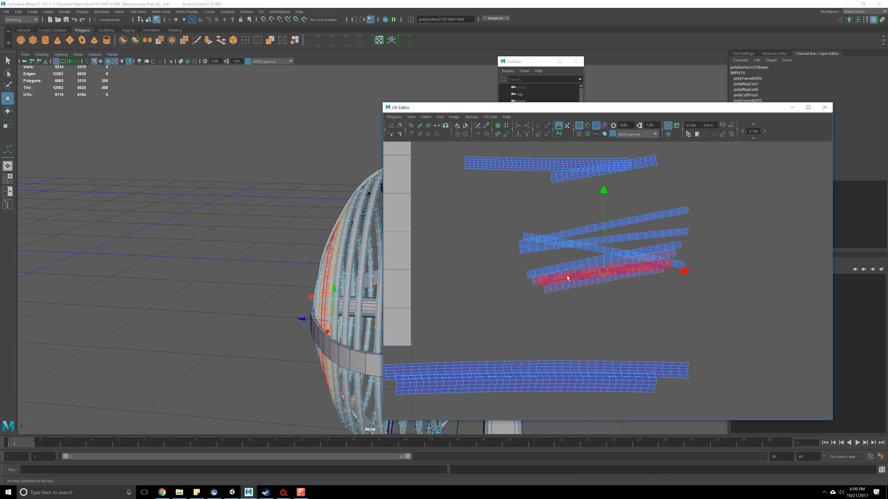
pyautogui.keyDown('shift'); pyautogui.click(569, 269); pyautogui.keyUp('shift')
pyautogui.press('e')
pyautogui.moveTo(680, 245); pyautogui.dragTo(683, 267)
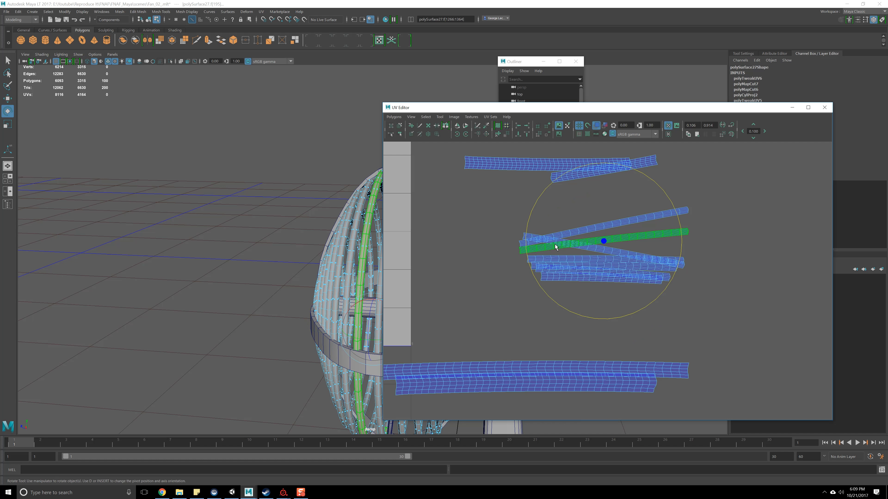
# Rotate the remaining crossed strips of the middle group outside the UV square until they lie horizontal
pyautogui.click(555, 243)
pyautogui.moveTo(677, 229)
pyautogui.mouseDown()
pyautogui.moveTo(674, 210)
pyautogui.moveTo(681, 236)
pyautogui.mouseUp()
pyautogui.click(687, 233)
pyautogui.click(682, 225)
pyautogui.click(680, 213)
# Level the short slanted strip and the long strip overlapping it above the group outside the UV square
pyautogui.click(598, 173)
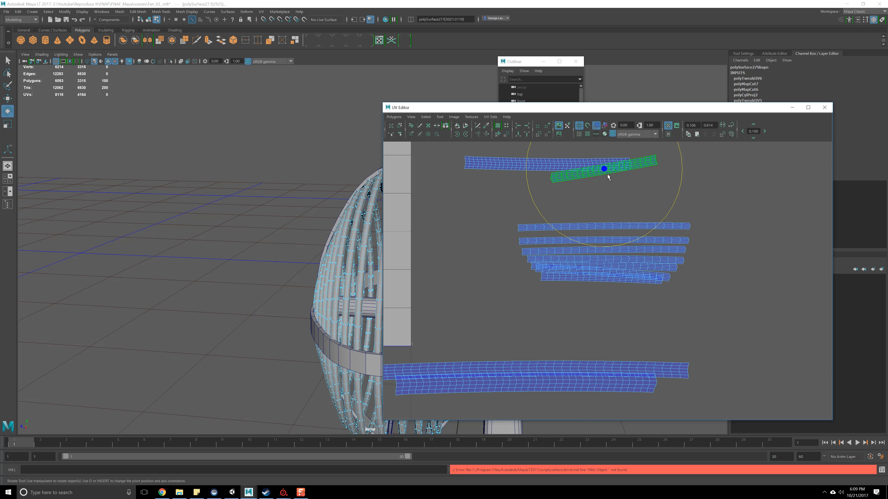
pyautogui.moveTo(677, 196); pyautogui.dragTo(645, 203)
pyautogui.click(513, 167)
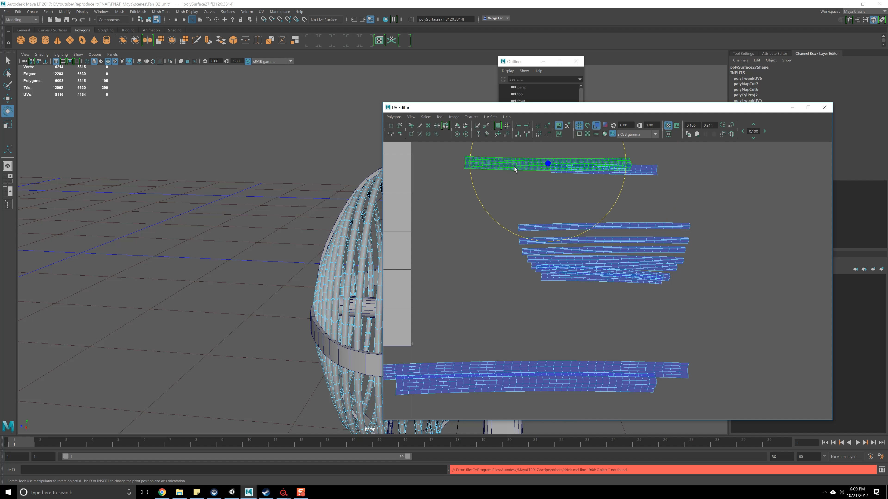
pyautogui.moveTo(500, 229); pyautogui.dragTo(502, 231)
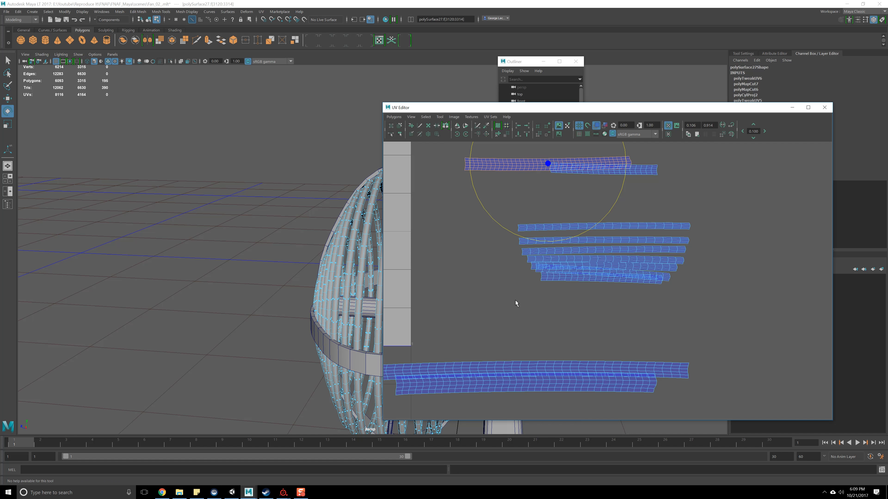
# Select all UV shells of the cage and run Layout to pack them into the UV square
pyautogui.click(529, 366)
pyautogui.keyDown('shift'); pyautogui.click(528, 383); pyautogui.keyUp('shift')
pyautogui.scroll(-4, 506, 305)
pyautogui.keyDown('alt'); pyautogui.moveTo(477, 270); pyautogui.dragTo(537, 273, button='middle'); pyautogui.keyUp('alt')
pyautogui.moveTo(549, 250); pyautogui.dragTo(520, 241, button='right')
pyautogui.moveTo(426, 153); pyautogui.dragTo(730, 360)
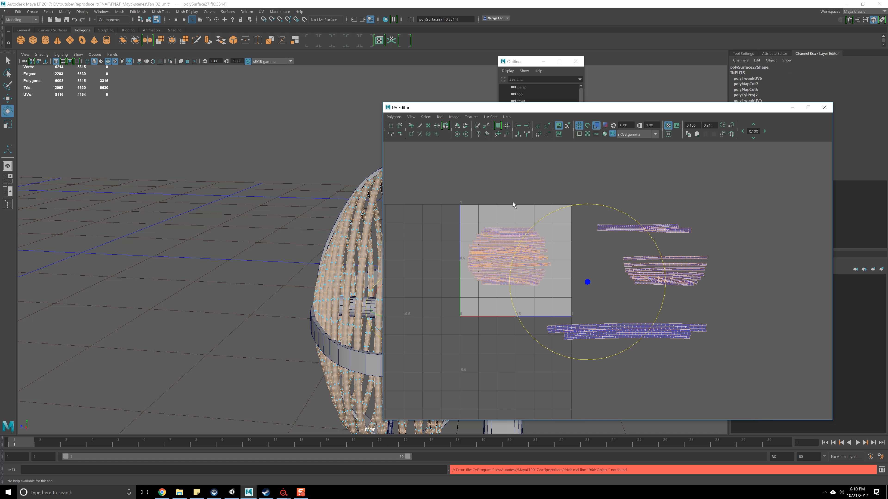
pyautogui.click(393, 117)
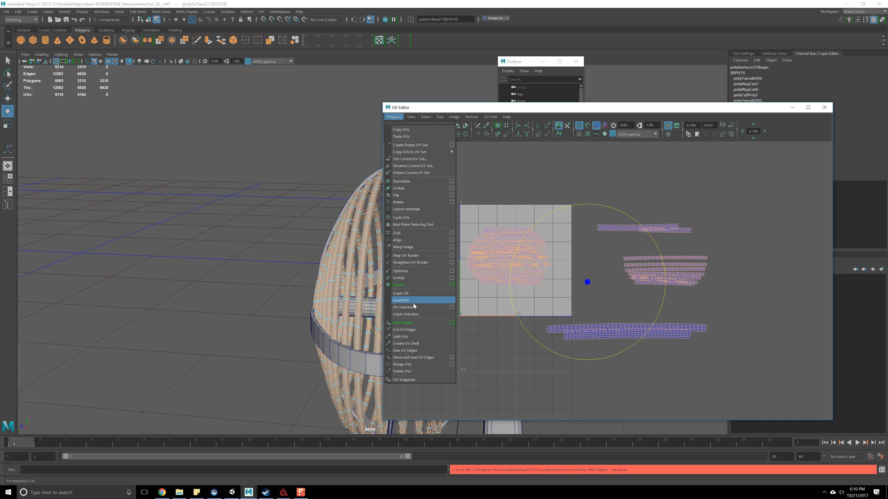
pyautogui.click(410, 284)
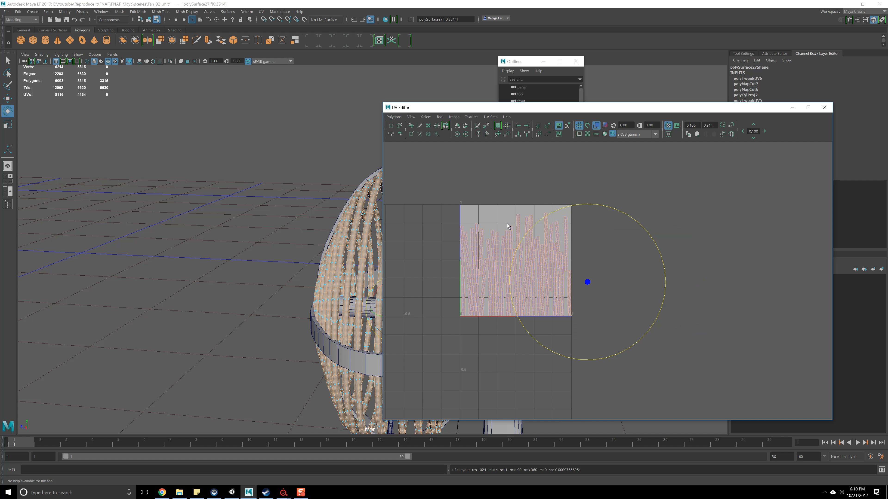
# Clear the UV selection, check the packed strips and save the scene
pyautogui.click(703, 255)
pyautogui.scroll(5, 523, 266)
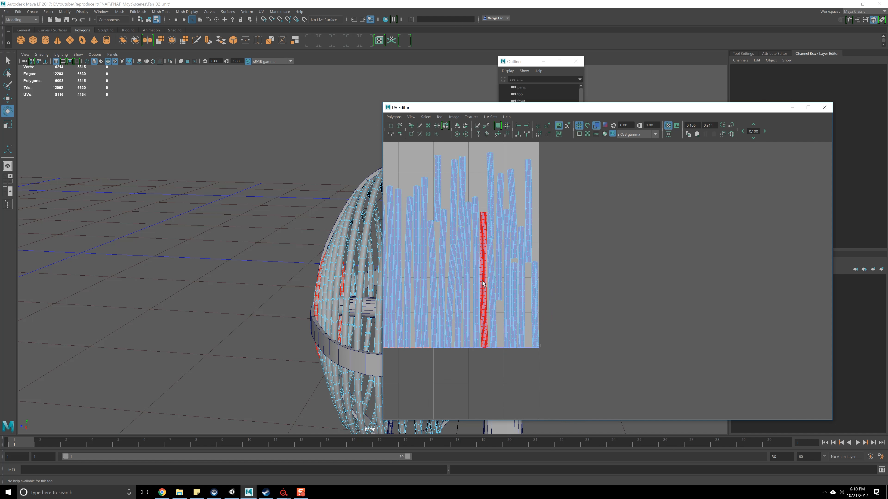
pyautogui.keyDown('alt'); pyautogui.moveTo(483, 285); pyautogui.dragTo(572, 287, button='middle'); pyautogui.keyUp('alt')
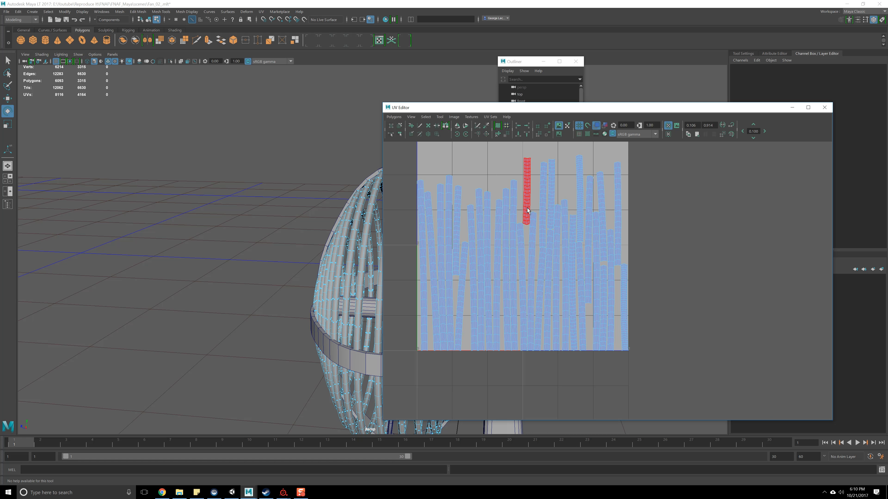
pyautogui.keyDown('alt'); pyautogui.moveTo(684, 258); pyautogui.dragTo(630, 263, button='middle'); pyautogui.keyUp('alt')
pyautogui.scroll(-2, 631, 264)
pyautogui.press('q')
pyautogui.hotkey('ctrl', 's')
pyautogui.press('e')
# Move the UV Editor clear of the fan model and switch back to object selection
pyautogui.moveTo(605, 109); pyautogui.dragTo(605, 98)
pyautogui.moveTo(660, 98); pyautogui.dragTo(887, 98)
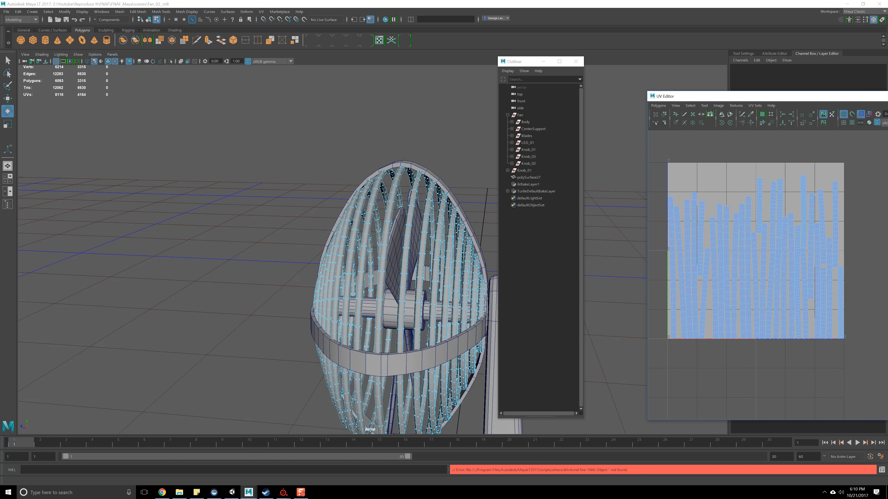
pyautogui.keyDown('alt'); pyautogui.moveTo(273, 241); pyautogui.dragTo(330, 232); pyautogui.keyUp('alt')
pyautogui.press('F8')
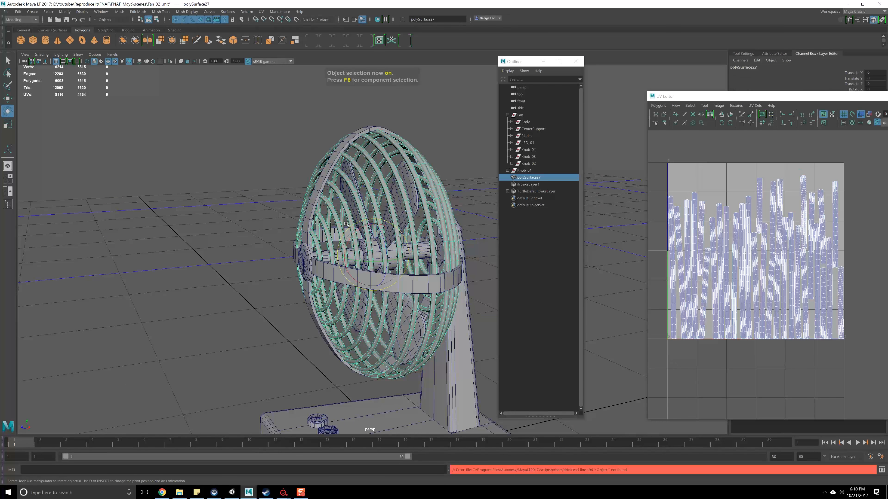
# Select the flat support bands and round hub pieces of the fan cage and combine them into one mesh
pyautogui.click(316, 202)
pyautogui.keyDown('alt'); pyautogui.moveTo(316, 202); pyautogui.dragTo(381, 240); pyautogui.keyUp('alt')
pyautogui.keyDown('shift'); pyautogui.click(338, 281); pyautogui.keyUp('shift')
pyautogui.keyDown('shift'); pyautogui.click(380, 238); pyautogui.keyUp('shift')
pyautogui.keyDown('shift'); pyautogui.click(358, 205); pyautogui.keyUp('shift')
pyautogui.keyDown('alt'); pyautogui.moveTo(359, 205); pyautogui.dragTo(119, 86); pyautogui.keyUp('alt')
pyautogui.keyDown('shift'); pyautogui.click(358, 231); pyautogui.keyUp('shift')
pyautogui.scroll(3, 314, 265)
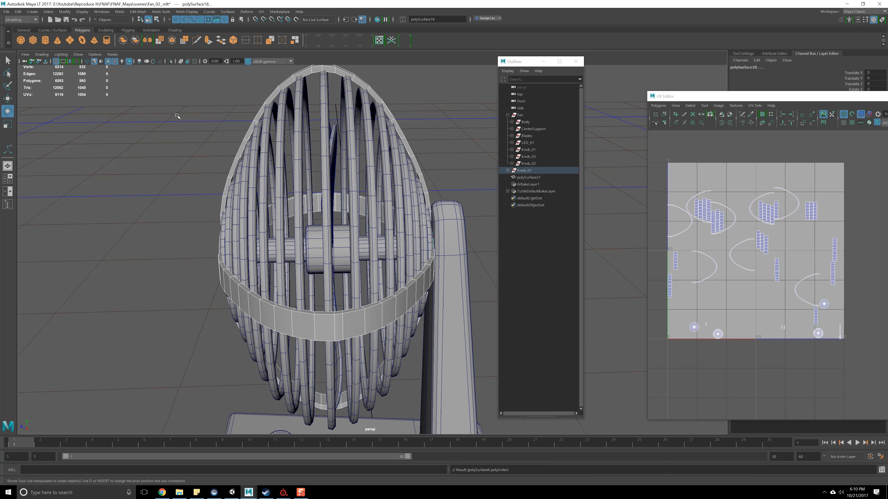
pyautogui.click(122, 40)
# Apply a planar UV projection to the combined cage bands, fitted to the bounding box with the image width/height ratio kept
pyautogui.scroll(-3, 328, 230)
pyautogui.keyDown('alt'); pyautogui.moveTo(349, 257); pyautogui.dragTo(367, 238); pyautogui.keyUp('alt')
pyautogui.keyDown('alt'); pyautogui.moveTo(386, 206); pyautogui.dragTo(324, 206); pyautogui.keyUp('alt')
pyautogui.click(261, 12)
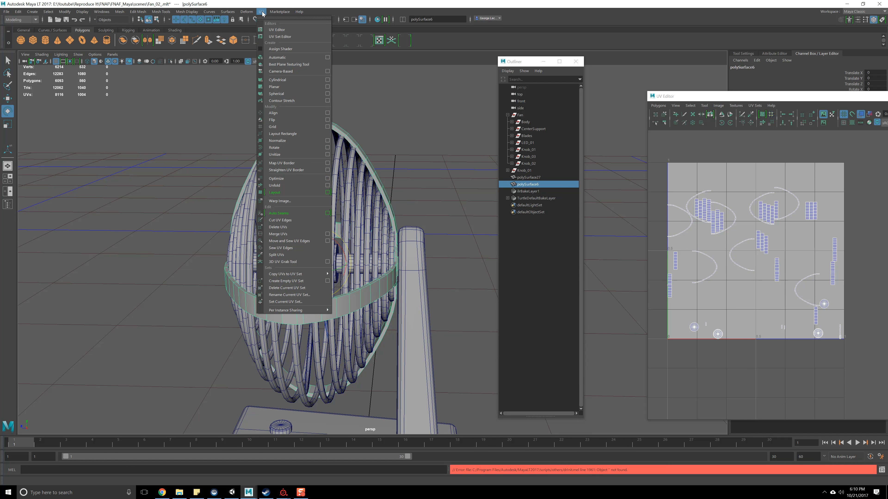
pyautogui.click(327, 86)
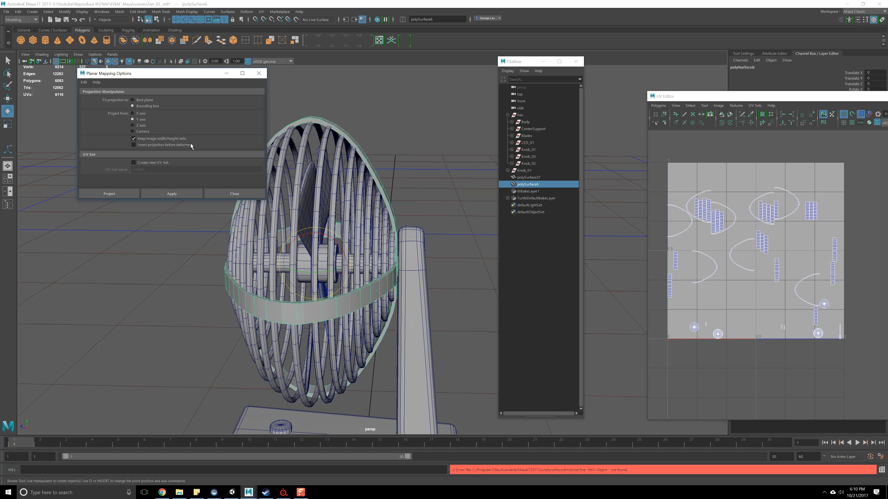
pyautogui.click(167, 194)
pyautogui.click(227, 195)
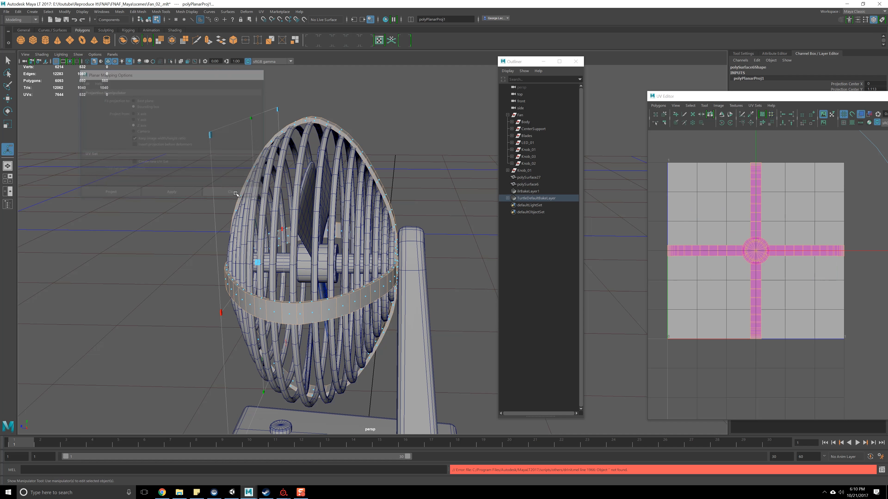
# Move the cross-shaped UV shell of the cage bands straight down, out of the UV square
pyautogui.keyDown('alt'); pyautogui.moveTo(233, 298); pyautogui.dragTo(242, 253, button='middle'); pyautogui.keyUp('alt')
pyautogui.keyDown('alt'); pyautogui.moveTo(243, 253); pyautogui.dragTo(282, 187); pyautogui.keyUp('alt')
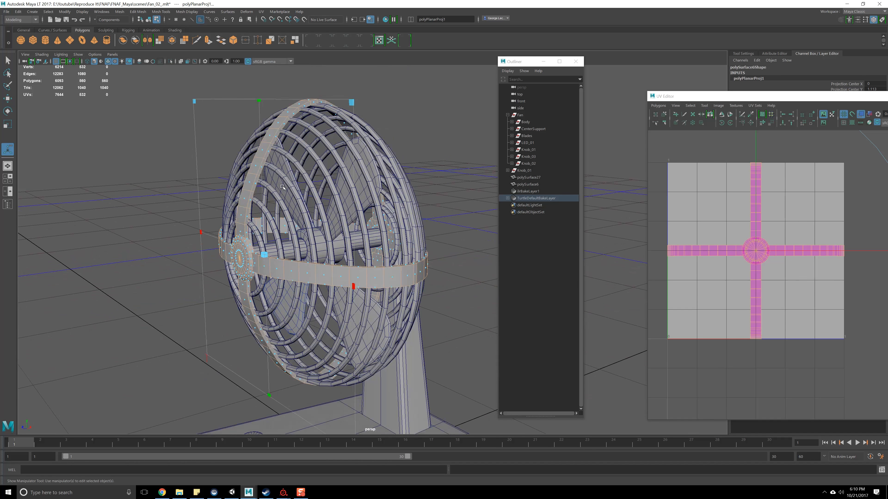
pyautogui.keyDown('alt'); pyautogui.moveTo(240, 216); pyautogui.dragTo(310, 227, button='middle'); pyautogui.keyUp('alt')
pyautogui.keyDown('alt'); pyautogui.moveTo(310, 226); pyautogui.dragTo(292, 217); pyautogui.keyUp('alt')
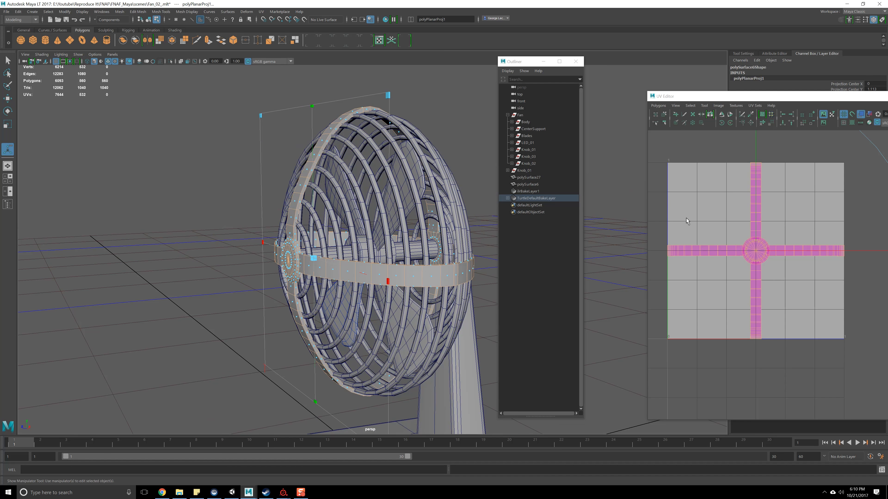
pyautogui.keyDown('alt'); pyautogui.moveTo(764, 263); pyautogui.dragTo(720, 267, button='middle'); pyautogui.keyUp('alt')
pyautogui.keyDown('alt'); pyautogui.moveTo(780, 256); pyautogui.dragTo(714, 276, button='middle'); pyautogui.keyUp('alt')
pyautogui.scroll(-3, 721, 276)
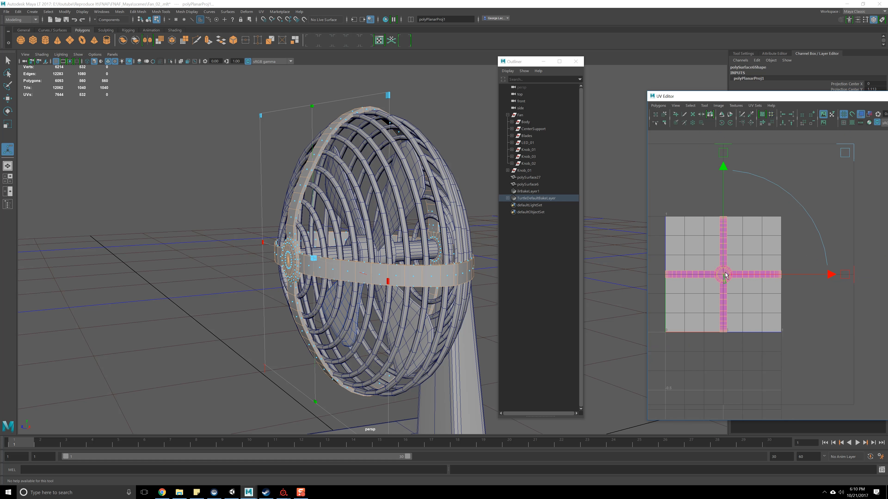
pyautogui.moveTo(724, 169); pyautogui.dragTo(723, 289)
pyautogui.keyDown('alt'); pyautogui.moveTo(723, 290); pyautogui.dragTo(746, 200, button='middle'); pyautogui.keyUp('alt')
pyautogui.scroll(3, 289, 227)
pyautogui.keyDown('alt'); pyautogui.moveTo(289, 227); pyautogui.dragTo(291, 227, button='middle'); pyautogui.keyUp('alt')
pyautogui.keyDown('alt'); pyautogui.moveTo(290, 227); pyautogui.dragTo(357, 271); pyautogui.keyUp('alt')
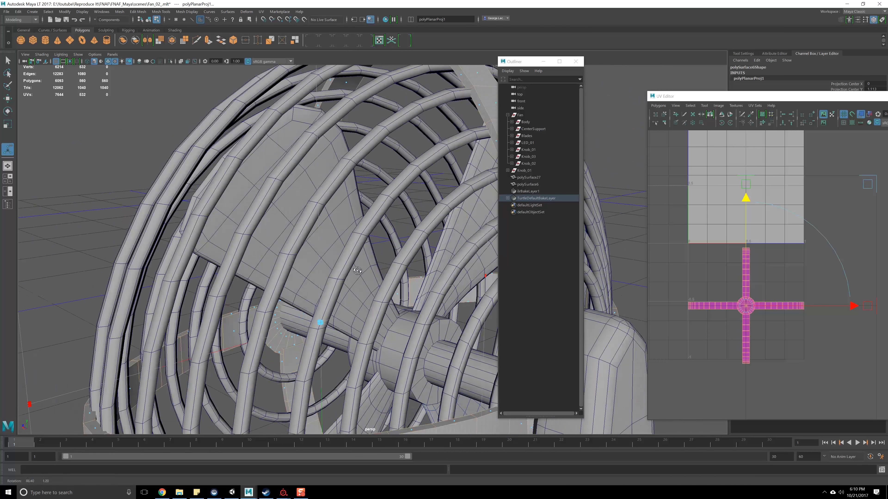
# Switch to edge selection and select the lengthwise edge loop along one flat support band of the cage
pyautogui.scroll(15, 357, 271)
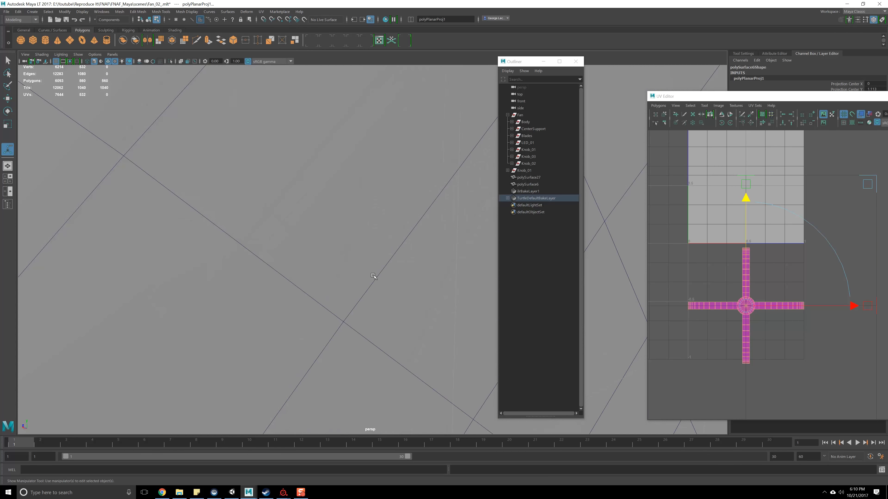
pyautogui.scroll(-5, 373, 276)
pyautogui.moveTo(287, 272); pyautogui.dragTo(288, 255, button='right')
pyautogui.scroll(10, 327, 317)
pyautogui.scroll(-10, 351, 293)
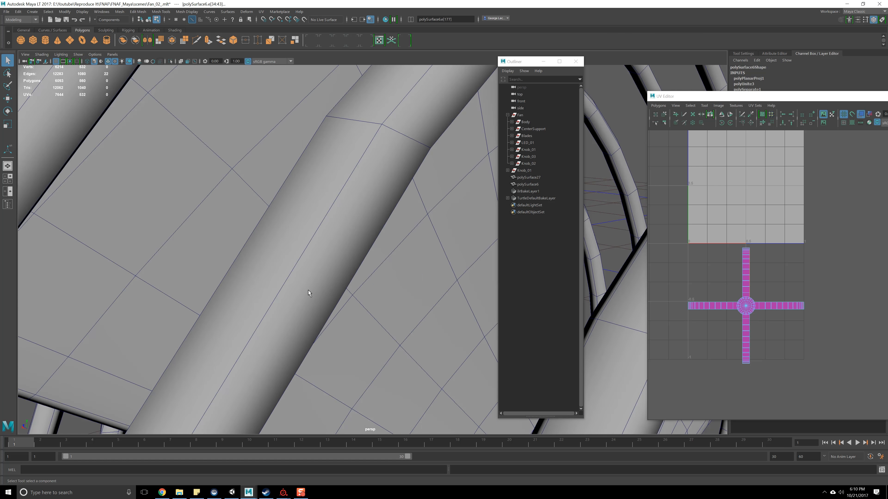
pyautogui.keyDown('alt'); pyautogui.moveTo(311, 275); pyautogui.dragTo(298, 221); pyautogui.keyUp('alt')
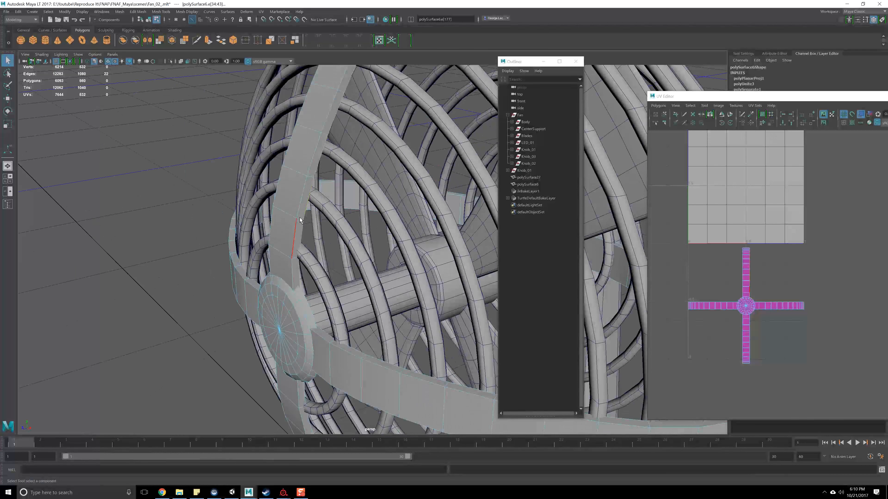
pyautogui.keyDown('alt'); pyautogui.moveTo(383, 334); pyautogui.dragTo(334, 276); pyautogui.keyUp('alt')
pyautogui.keyDown('alt'); pyautogui.moveTo(401, 240); pyautogui.dragTo(334, 206); pyautogui.keyUp('alt')
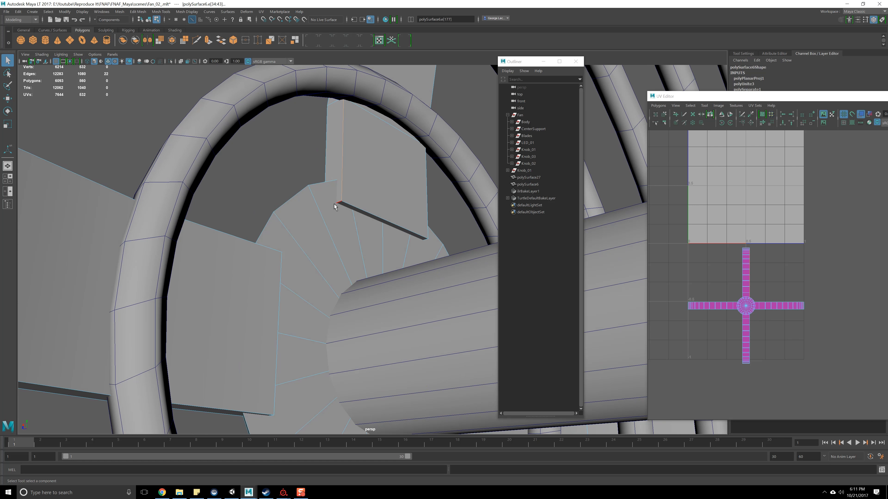
# Turn on X-Ray shading in the viewport to see through the cage around the band's inner end
pyautogui.click(42, 54)
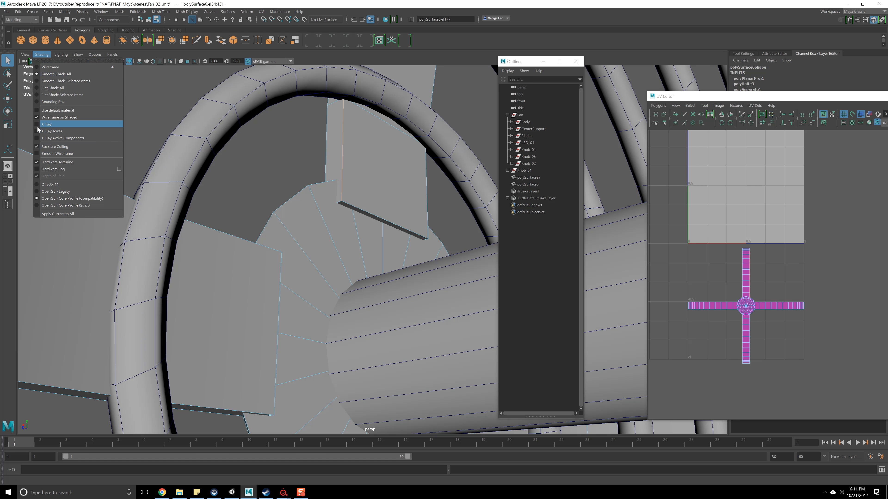
pyautogui.click(56, 129)
pyautogui.moveTo(238, 188)
pyautogui.keyDown('alt'); pyautogui.mouseDown()
pyautogui.moveTo(338, 196)
pyautogui.moveTo(342, 163)
pyautogui.mouseUp(); pyautogui.keyUp('alt')
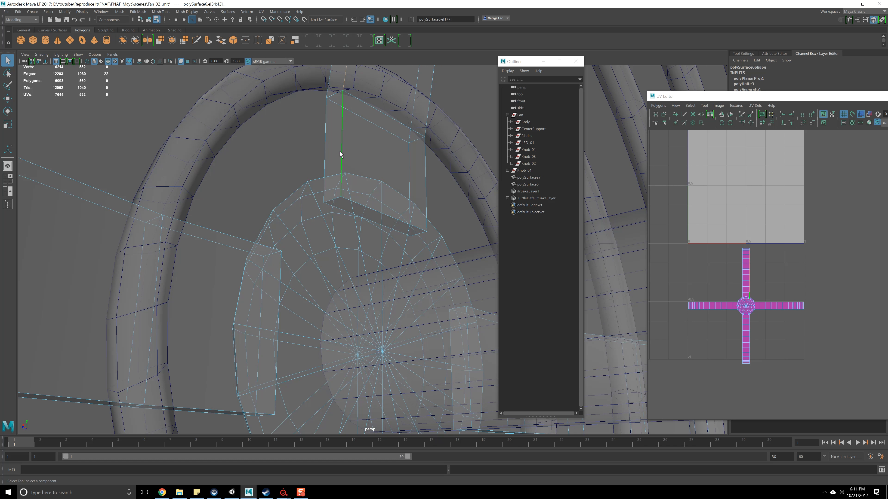
pyautogui.keyDown('alt'); pyautogui.moveTo(338, 133); pyautogui.dragTo(308, 223); pyautogui.keyUp('alt')
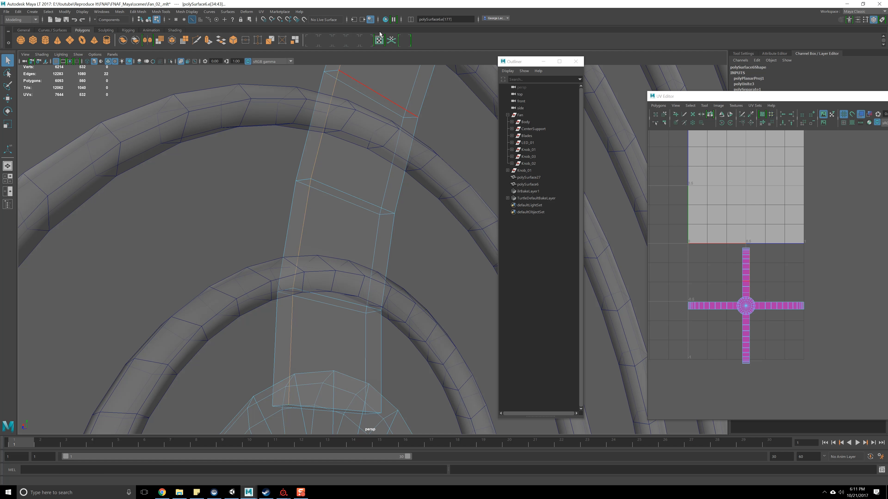
pyautogui.keyDown('alt'); pyautogui.moveTo(269, 372); pyautogui.dragTo(347, 280); pyautogui.keyUp('alt')
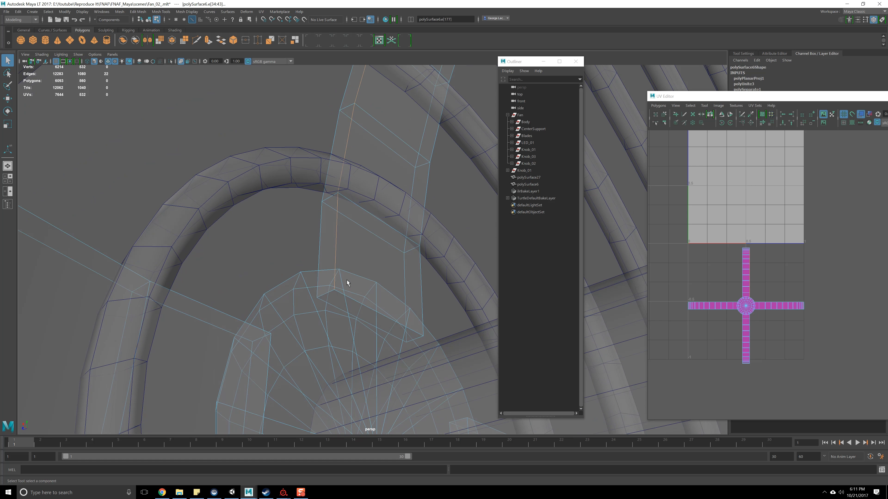
# Add the edges at the band's inner end, next to the round hub, to the edge selection
pyautogui.keyDown('shift'); pyautogui.click(325, 294); pyautogui.keyUp('shift')
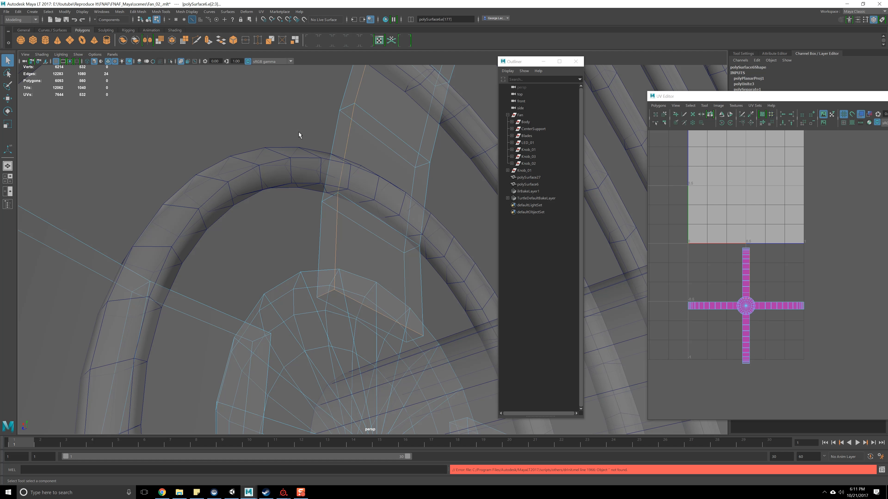
pyautogui.keyDown('shift'); pyautogui.click(414, 338); pyautogui.keyUp('shift')
pyautogui.keyDown('alt'); pyautogui.moveTo(416, 157); pyautogui.dragTo(356, 285, button='middle'); pyautogui.keyUp('alt')
pyautogui.keyDown('alt'); pyautogui.moveTo(395, 168); pyautogui.dragTo(357, 246, button='middle'); pyautogui.keyUp('alt')
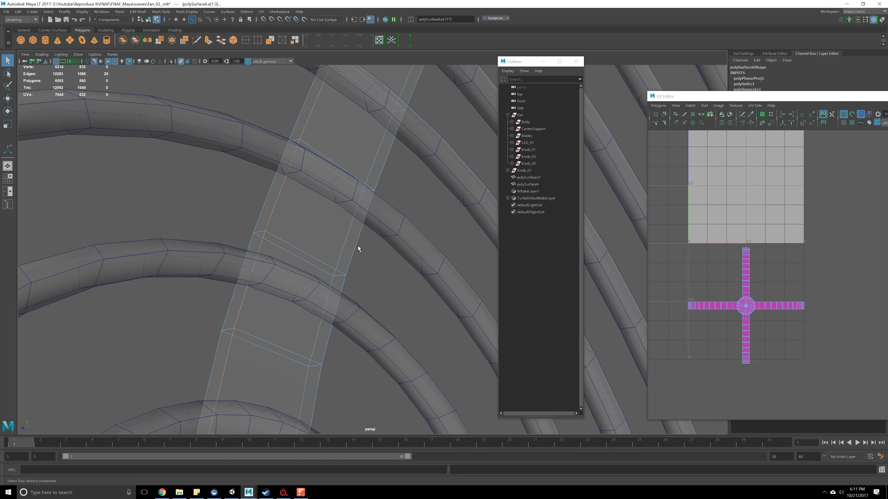
pyautogui.keyDown('alt'); pyautogui.moveTo(401, 134); pyautogui.dragTo(344, 214); pyautogui.keyUp('alt')
pyautogui.keyDown('alt'); pyautogui.moveTo(274, 194); pyautogui.dragTo(330, 247, button='middle'); pyautogui.keyUp('alt')
pyautogui.scroll(-10, 330, 247)
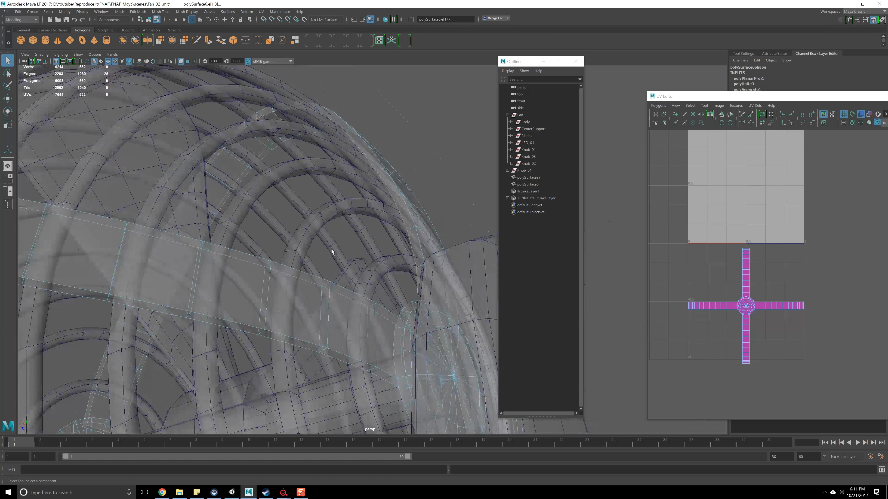
pyautogui.moveTo(330, 247)
pyautogui.keyDown('alt'); pyautogui.mouseDown()
pyautogui.moveTo(347, 289)
pyautogui.moveTo(342, 257)
pyautogui.mouseUp(); pyautogui.keyUp('alt')
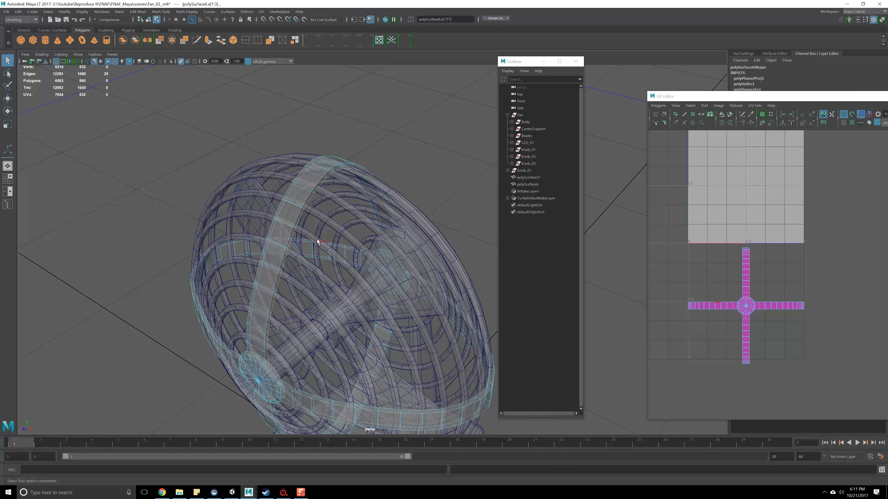
# Return to object selection, separate the combined cage bands into individual pieces, and select the upper front band
pyautogui.press('F8')
pyautogui.press('F8')
pyautogui.press('F8')
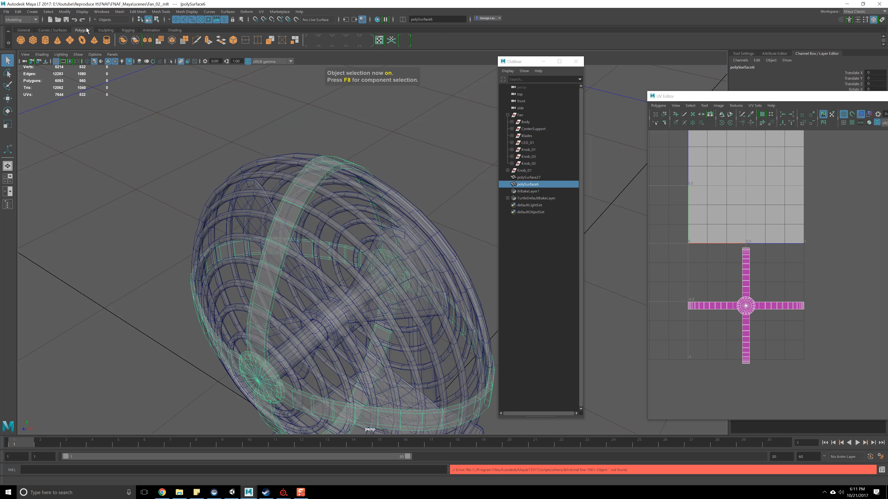
pyautogui.click(134, 40)
pyautogui.click(323, 163)
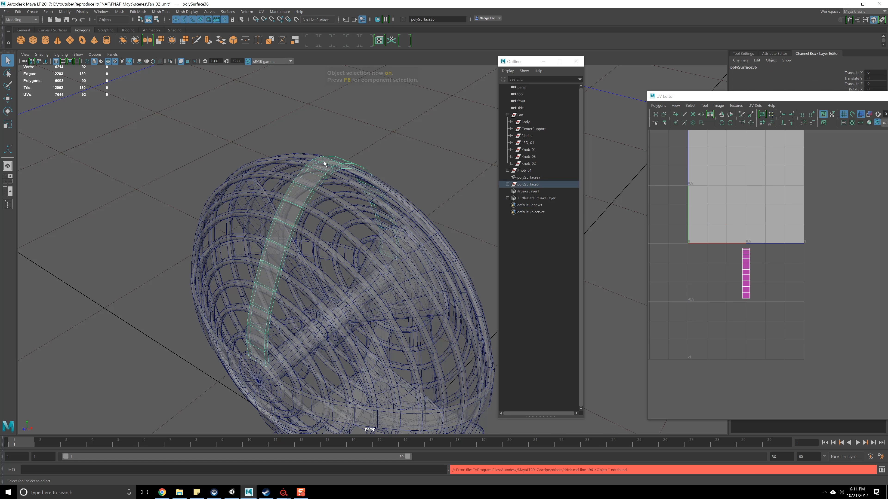
# Apply a planar UV projection from the Y axis to the selected band, fitted to the bounding box with the image ratio kept
pyautogui.keyDown('alt'); pyautogui.moveTo(322, 162); pyautogui.dragTo(323, 192); pyautogui.keyUp('alt')
pyautogui.keyDown('alt'); pyautogui.moveTo(402, 206); pyautogui.dragTo(354, 163); pyautogui.keyUp('alt')
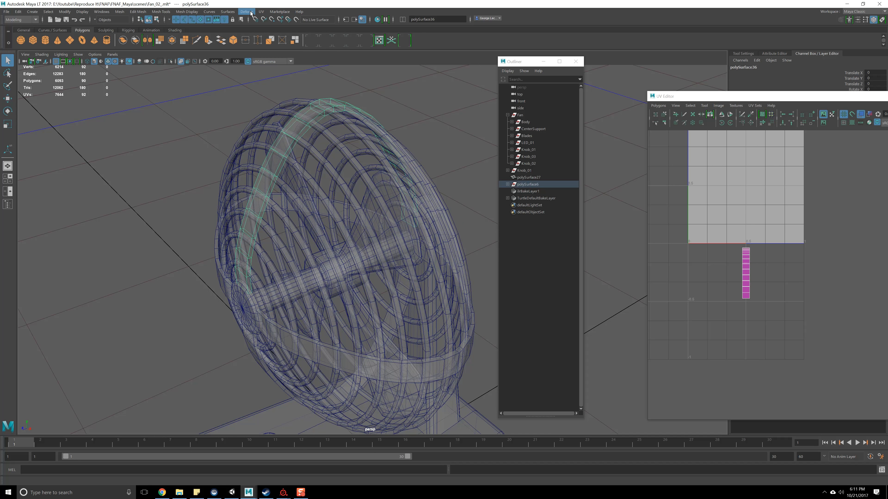
pyautogui.click(261, 12)
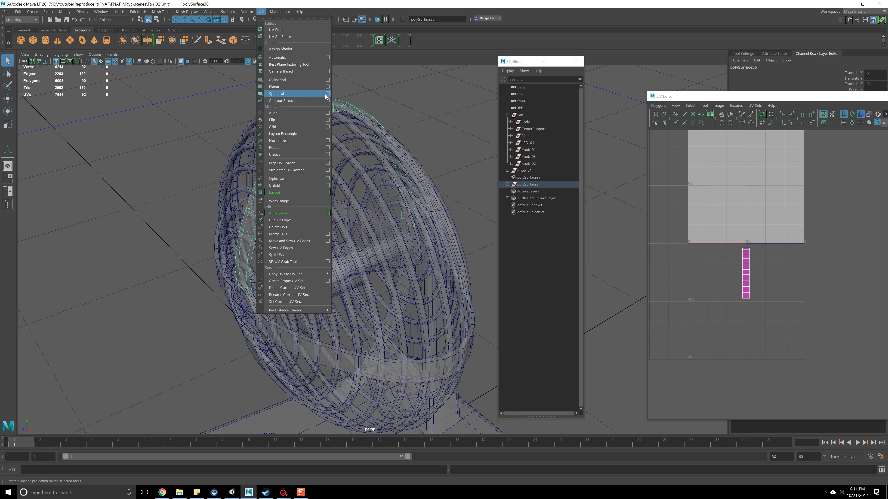
pyautogui.click(327, 87)
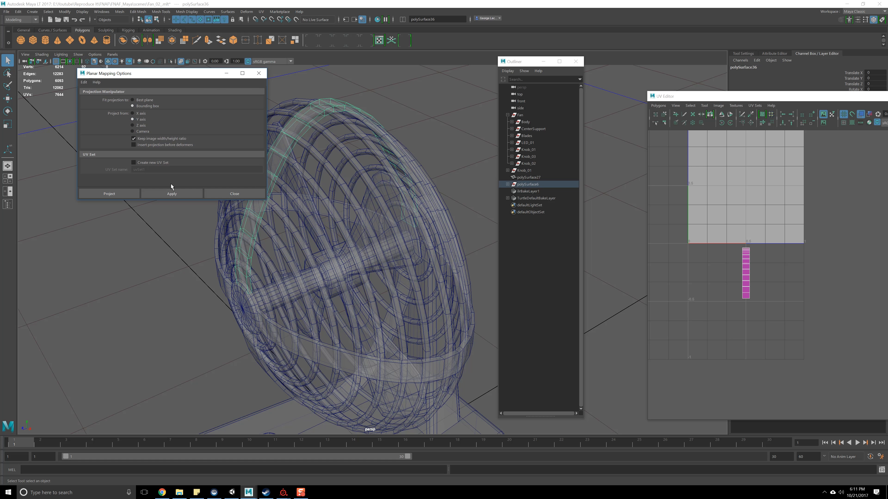
pyautogui.click(171, 193)
pyautogui.moveTo(182, 76); pyautogui.dragTo(145, 52)
pyautogui.keyDown('alt'); pyautogui.moveTo(683, 225); pyautogui.dragTo(692, 273, button='middle'); pyautogui.keyUp('alt')
pyautogui.scroll(2, 691, 274)
pyautogui.keyDown('alt'); pyautogui.moveTo(716, 235); pyautogui.dragTo(736, 260, button='middle'); pyautogui.keyUp('alt')
# Cut the band's UVs along a lengthwise edge loop running down its side
pyautogui.moveTo(690, 222); pyautogui.dragTo(665, 214, button='right')
pyautogui.scroll(6, 327, 243)
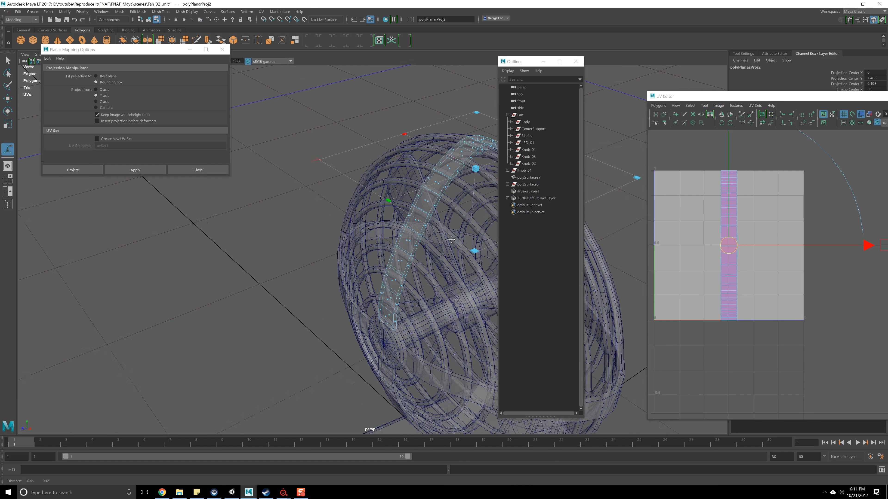
pyautogui.scroll(4, 360, 262)
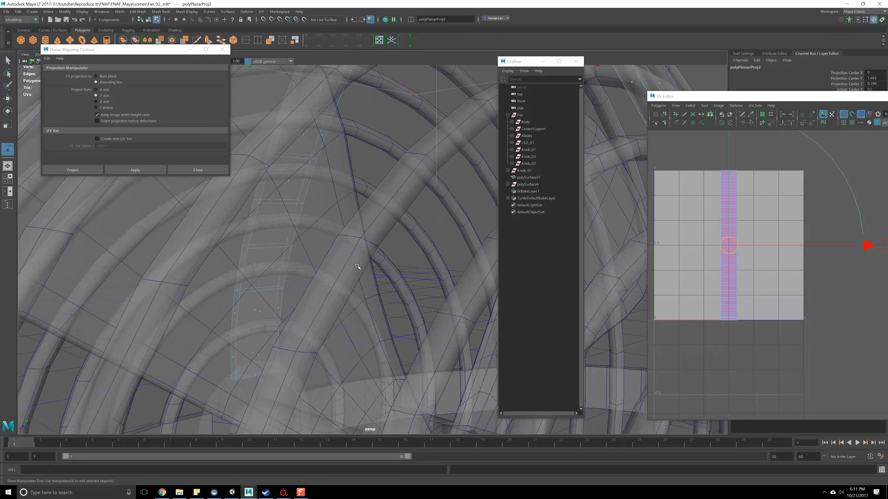
pyautogui.click(345, 255)
pyautogui.keyDown('alt'); pyautogui.moveTo(346, 254); pyautogui.dragTo(340, 267); pyautogui.keyUp('alt')
pyautogui.moveTo(250, 212); pyautogui.dragTo(250, 209, button='right')
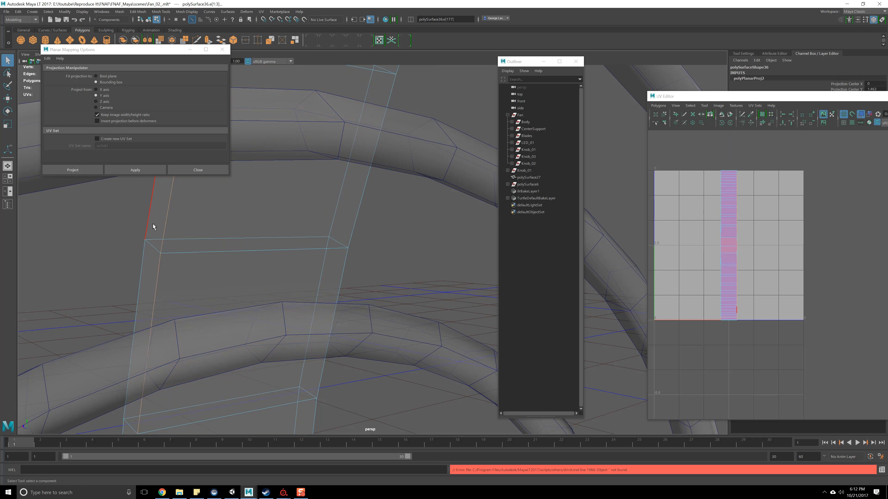
pyautogui.doubleClick(168, 226)
pyautogui.moveTo(711, 229); pyautogui.dragTo(678, 225, button='right')
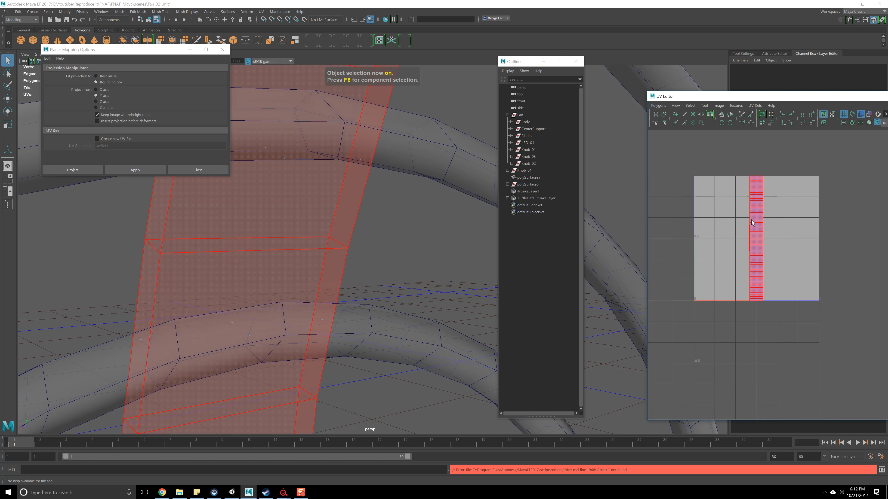
# Select all of the band's faces and unfold them into one UV shell
pyautogui.hotkey('ctrl', 'F11')
pyautogui.click(661, 106)
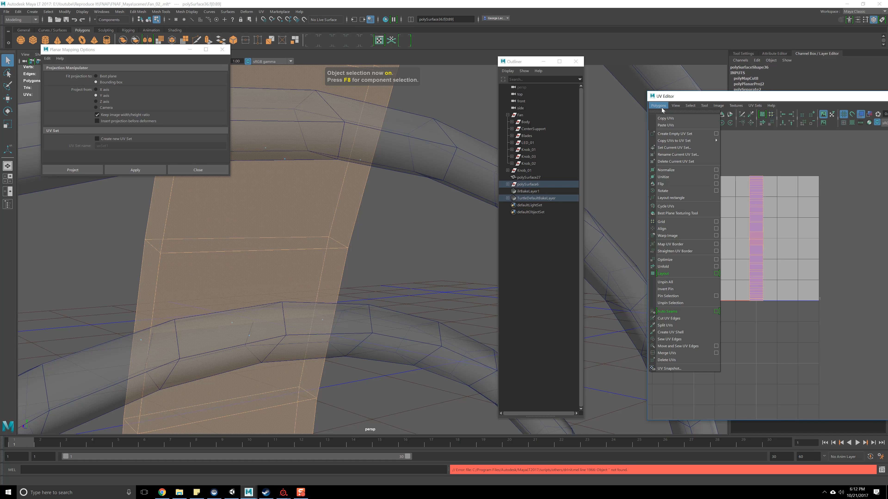
pyautogui.click(670, 265)
pyautogui.keyDown('alt'); pyautogui.moveTo(758, 174); pyautogui.dragTo(724, 164, button='middle'); pyautogui.keyUp('alt')
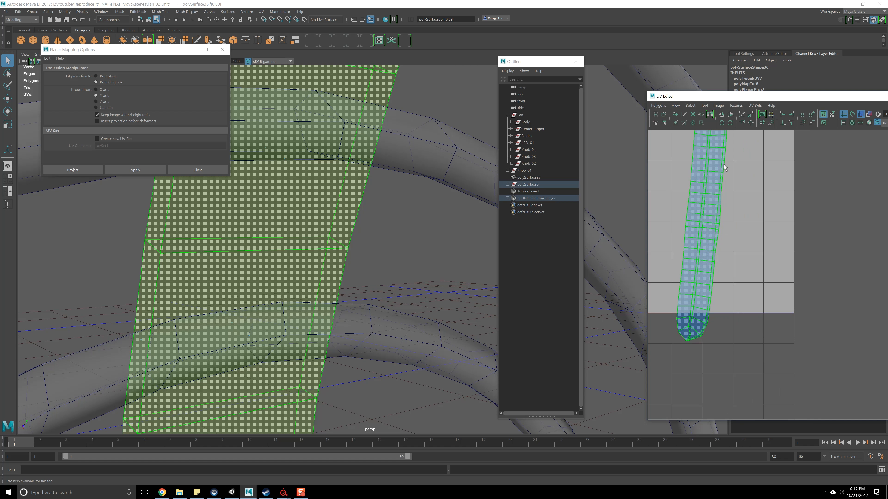
pyautogui.scroll(6, 725, 222)
pyautogui.keyDown('alt'); pyautogui.moveTo(748, 285); pyautogui.dragTo(768, 276, button='middle'); pyautogui.keyUp('alt')
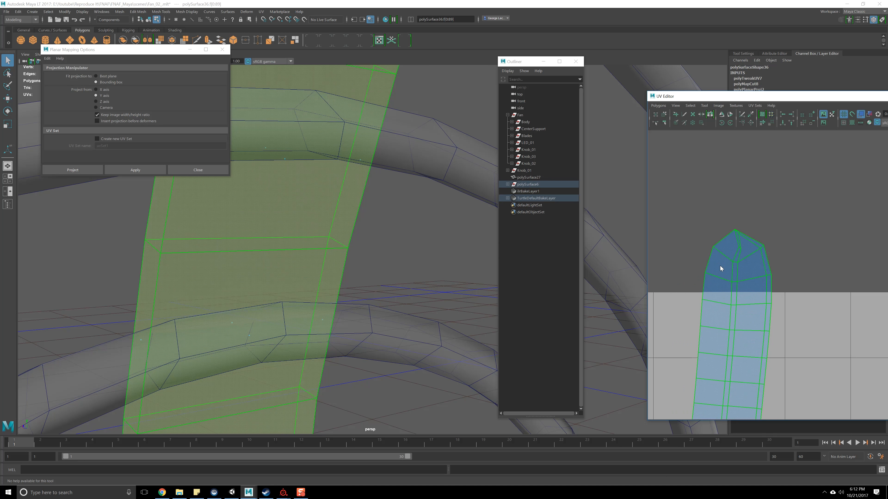
# Switch to edge selection and turn on UV distortion shading to examine the pointed end of the band's UV shell
pyautogui.moveTo(720, 266); pyautogui.dragTo(721, 250, button='right')
pyautogui.scroll(3, 728, 262)
pyautogui.keyDown('alt'); pyautogui.moveTo(728, 262); pyautogui.dragTo(769, 269, button='middle'); pyautogui.keyUp('alt')
pyautogui.click(717, 106)
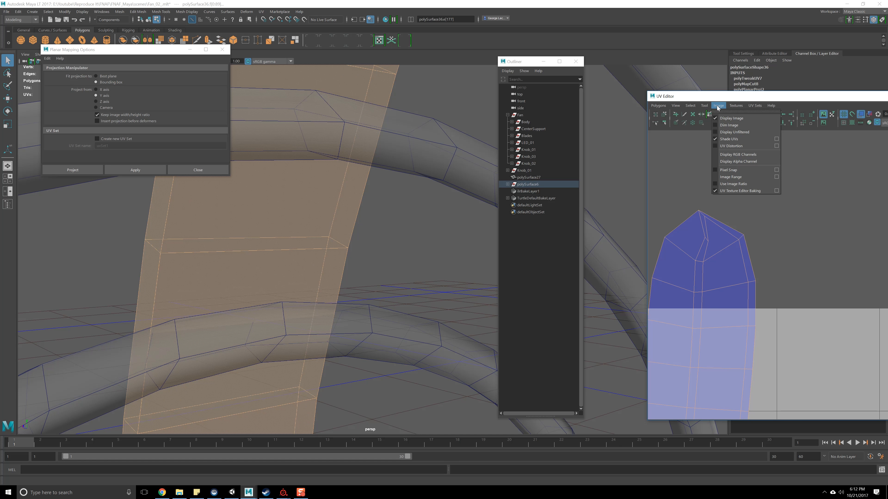
pyautogui.click(731, 146)
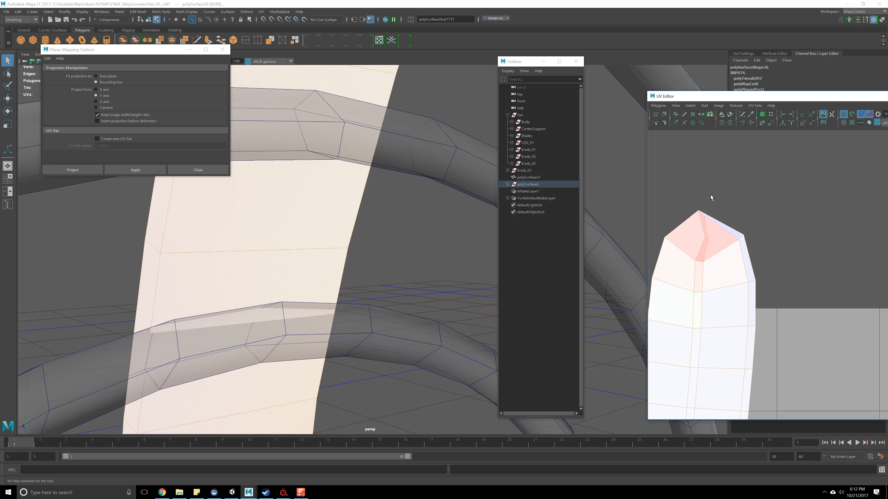
pyautogui.keyDown('alt'); pyautogui.moveTo(675, 261); pyautogui.dragTo(711, 265, button='middle'); pyautogui.keyUp('alt')
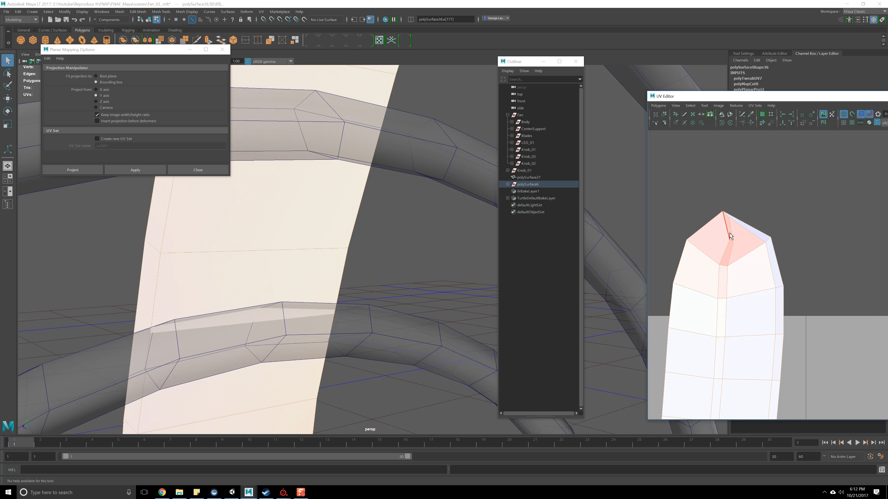
pyautogui.scroll(3, 721, 220)
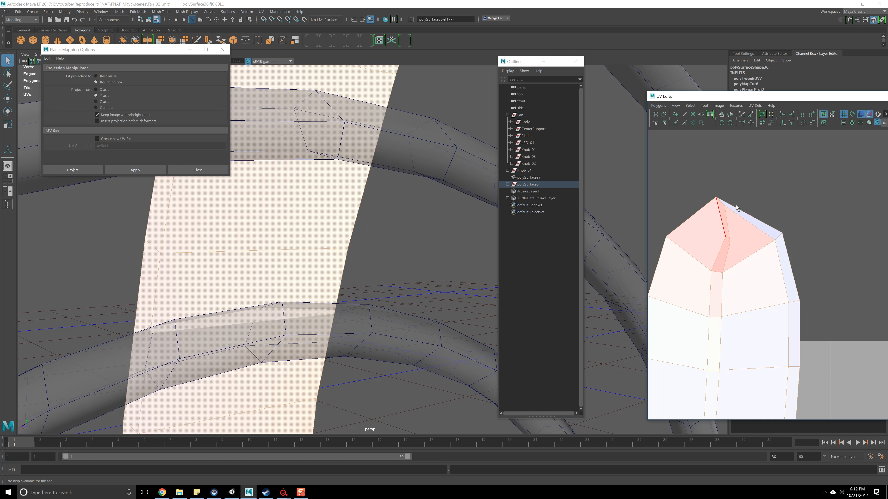
pyautogui.keyDown('alt'); pyautogui.moveTo(697, 198); pyautogui.dragTo(667, 196, button='middle'); pyautogui.keyUp('alt')
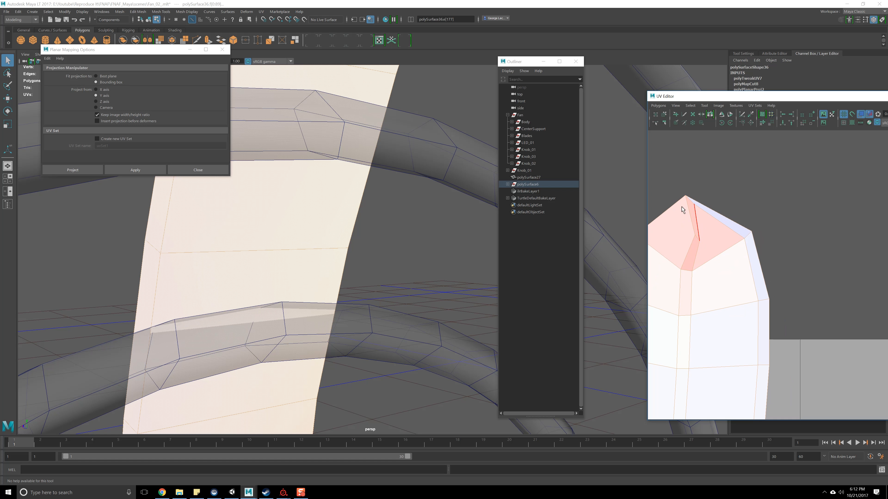
pyautogui.scroll(2, 686, 211)
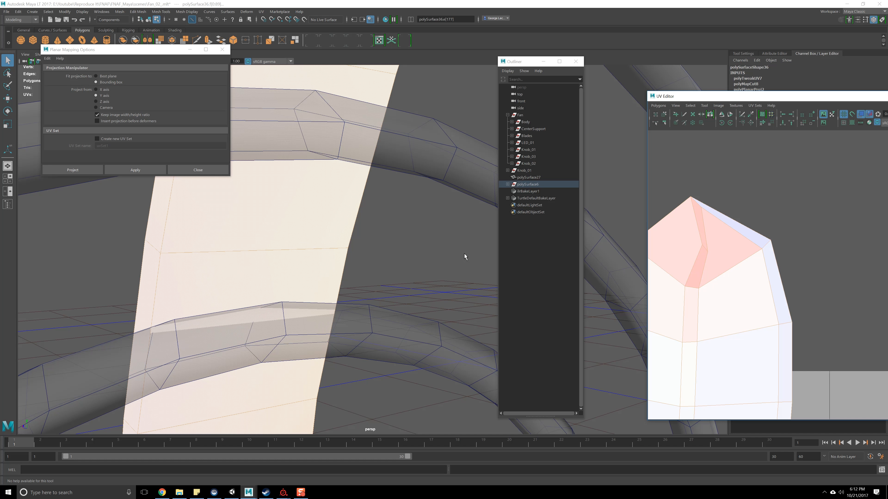
# Select the short corner edges at the band's inner end near the hub and cut the UVs along them
pyautogui.click(699, 233)
pyautogui.keyDown('alt'); pyautogui.moveTo(374, 234); pyautogui.dragTo(321, 260); pyautogui.keyUp('alt')
pyautogui.keyDown('shift'); pyautogui.click(308, 257); pyautogui.keyUp('shift')
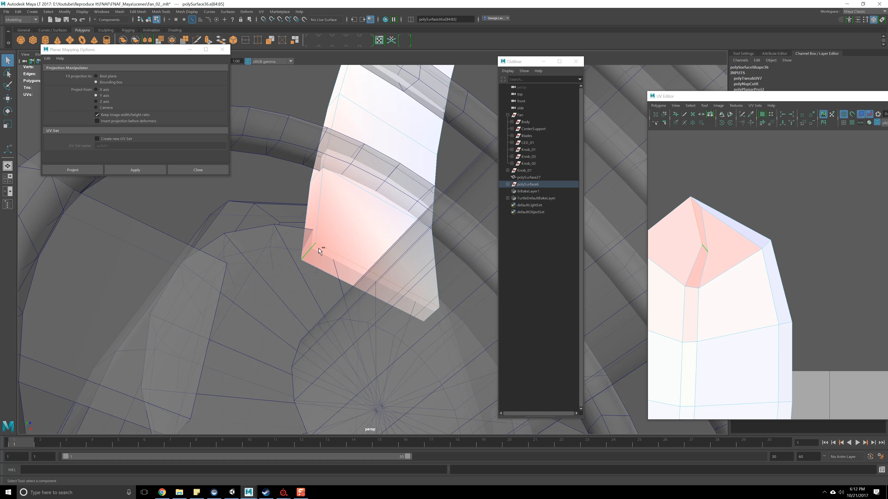
pyautogui.keyDown('ctrl'); pyautogui.click(331, 251); pyautogui.keyUp('ctrl')
pyautogui.keyDown('alt'); pyautogui.moveTo(330, 251); pyautogui.dragTo(380, 275); pyautogui.keyUp('alt')
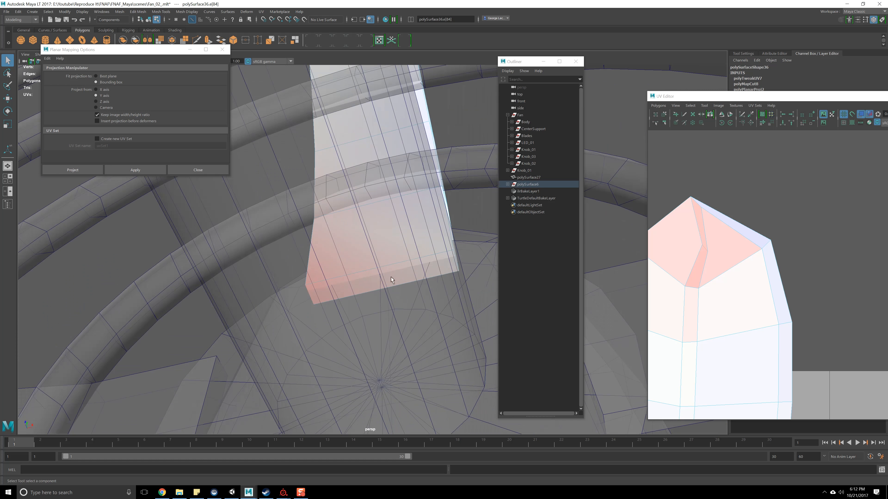
pyautogui.keyDown('shift'); pyautogui.click(457, 264); pyautogui.keyUp('shift')
pyautogui.keyDown('alt'); pyautogui.moveTo(454, 277); pyautogui.dragTo(442, 284); pyautogui.keyUp('alt')
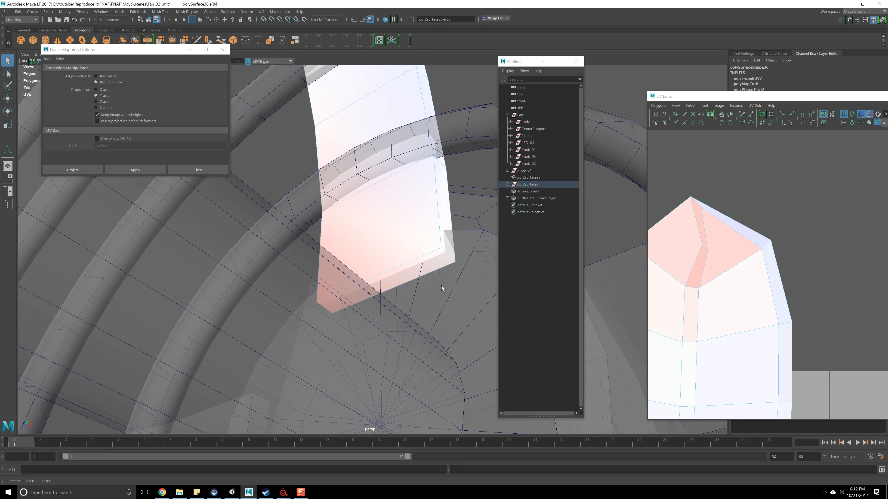
pyautogui.keyDown('alt'); pyautogui.moveTo(701, 300); pyautogui.dragTo(700, 286, button='middle'); pyautogui.keyUp('alt')
pyautogui.keyDown('shift'); pyautogui.moveTo(717, 279); pyautogui.dragTo(699, 281, button='right'); pyautogui.keyUp('shift')
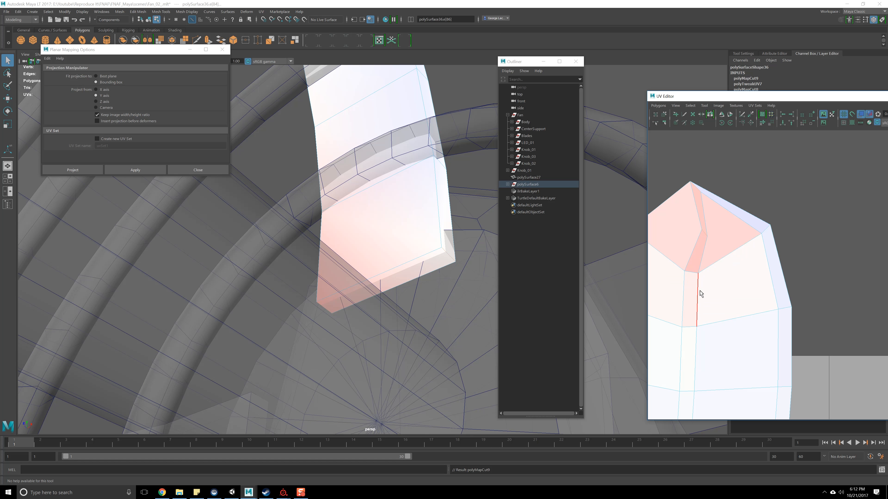
# Select the band's whole UV shell and unfold it with the new corner seams
pyautogui.scroll(-3, 705, 287)
pyautogui.keyDown('ctrl'); pyautogui.moveTo(747, 298); pyautogui.dragTo(740, 278, button='right'); pyautogui.keyUp('ctrl')
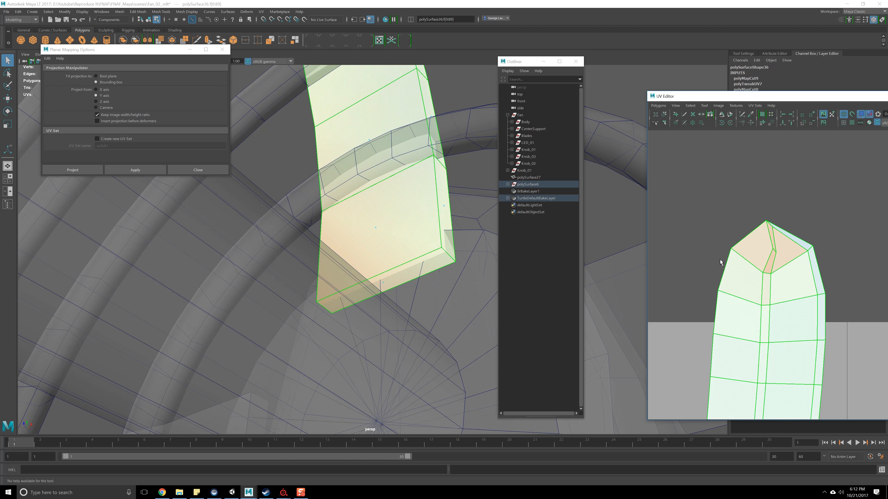
pyautogui.click(658, 105)
pyautogui.click(667, 267)
pyautogui.scroll(-3, 706, 304)
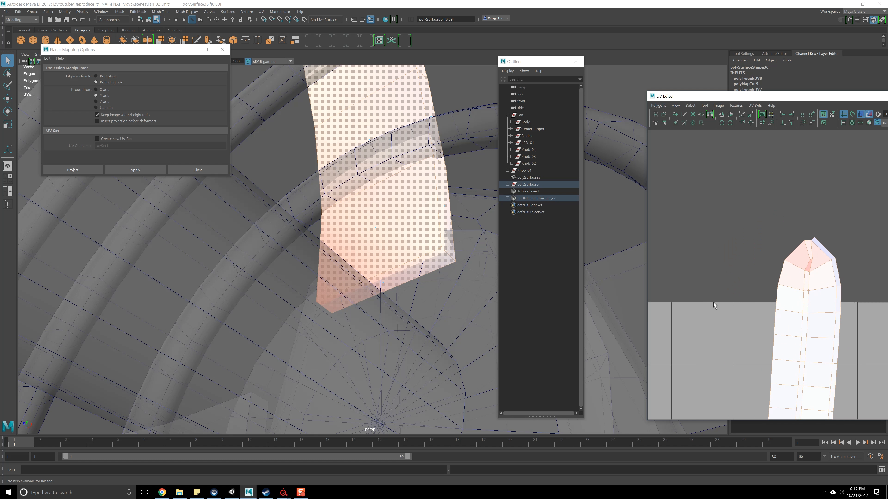
# Select the remaining short edges at the pointed upper tip of the band's shell and cut the UVs along them
pyautogui.keyDown('alt'); pyautogui.moveTo(771, 290); pyautogui.dragTo(749, 267, button='middle'); pyautogui.keyUp('alt')
pyautogui.scroll(3, 727, 258)
pyautogui.keyDown('alt'); pyautogui.moveTo(690, 238); pyautogui.dragTo(737, 280, button='middle'); pyautogui.keyUp('alt')
pyautogui.scroll(2, 738, 279)
pyautogui.moveTo(747, 264); pyautogui.dragTo(725, 254, button='right')
pyautogui.moveTo(750, 250); pyautogui.dragTo(750, 235, button='right')
pyautogui.click(762, 227)
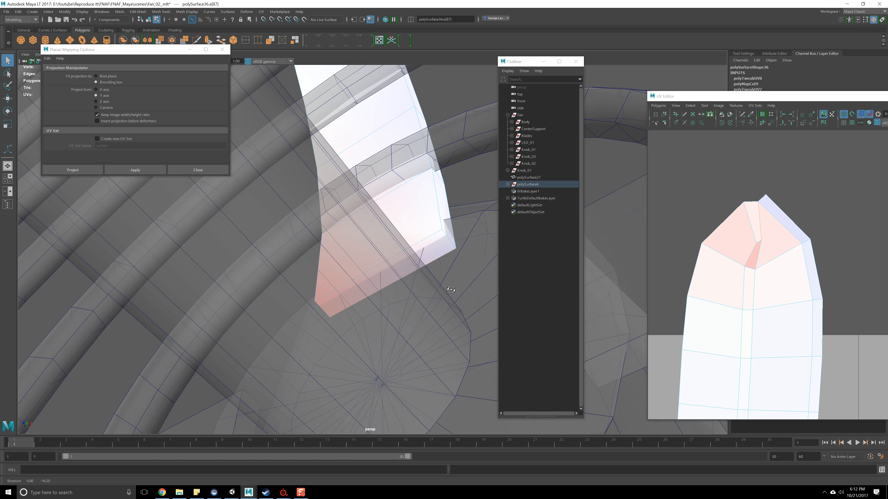
pyautogui.click(752, 221)
pyautogui.moveTo(747, 218); pyautogui.dragTo(747, 208, button='right')
pyautogui.click(744, 217)
pyautogui.keyDown('alt'); pyautogui.moveTo(418, 276); pyautogui.dragTo(402, 279); pyautogui.keyUp('alt')
pyautogui.keyDown('shift'); pyautogui.moveTo(700, 193); pyautogui.dragTo(687, 192, button='right'); pyautogui.keyUp('shift')
# Select the band's UV shell and unfold it again to flatten the upper tip
pyautogui.scroll(-1, 730, 227)
pyautogui.moveTo(763, 248); pyautogui.dragTo(745, 240, button='right')
pyautogui.click(751, 249)
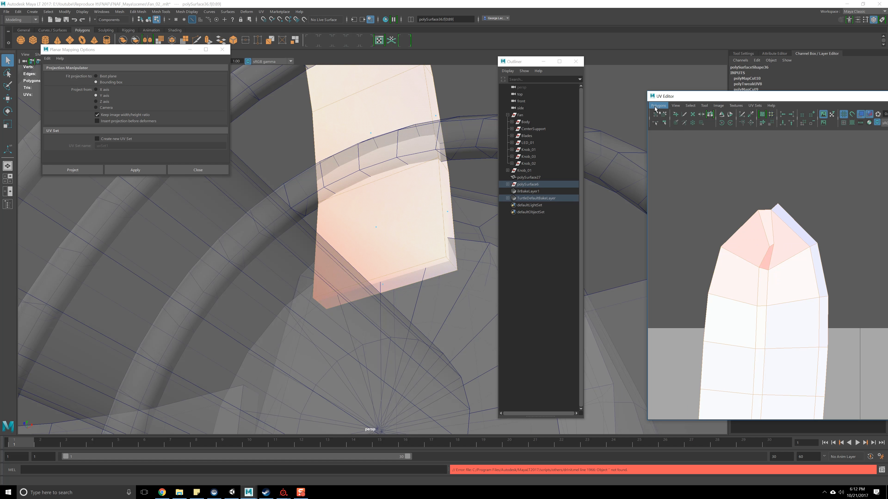
pyautogui.click(657, 106)
pyautogui.click(662, 267)
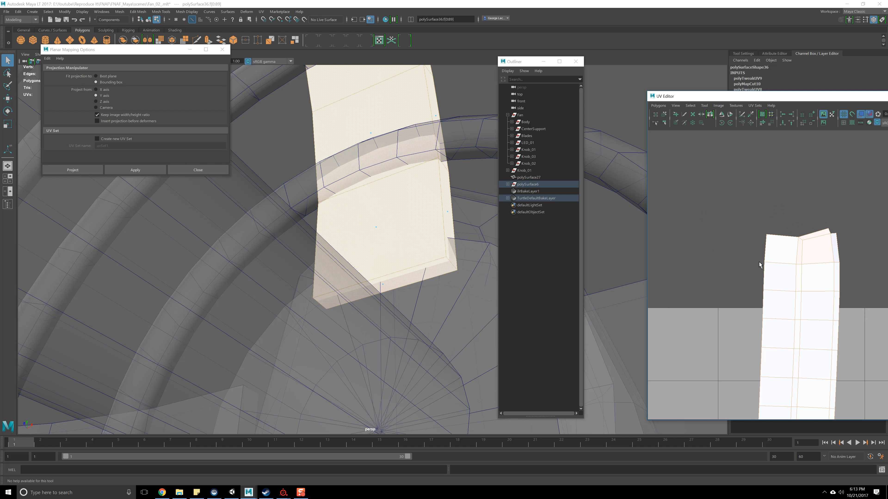
# Cut the UVs along the edge at the slanted corner of the shell's upper end
pyautogui.scroll(6, 819, 276)
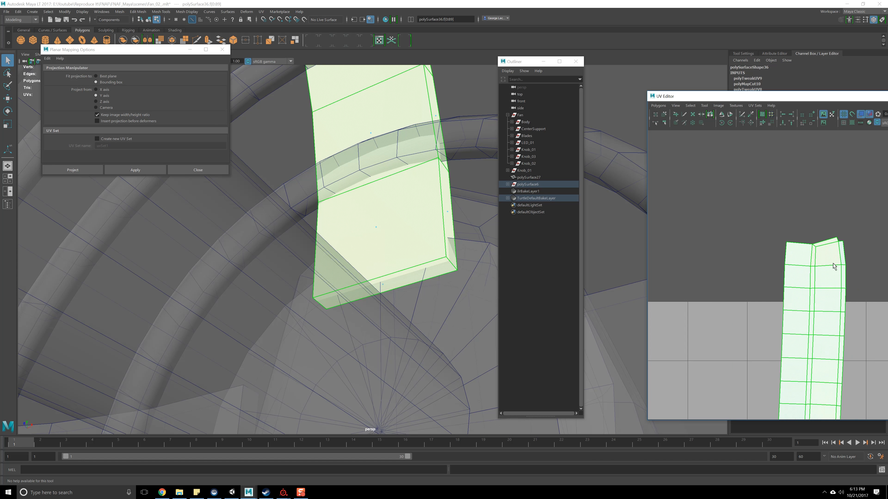
pyautogui.moveTo(786, 274); pyautogui.dragTo(789, 257, button='right')
pyautogui.click(802, 244)
pyautogui.keyDown('shift'); pyautogui.moveTo(762, 187); pyautogui.dragTo(736, 210, button='right'); pyautogui.keyUp('shift')
# Examine the pointed lower tip of the UV shell and the matching end of the band on the model
pyautogui.scroll(-4, 748, 296)
pyautogui.keyDown('alt'); pyautogui.moveTo(748, 296); pyautogui.dragTo(757, 254, button='middle'); pyautogui.keyUp('alt')
pyautogui.scroll(5, 757, 255)
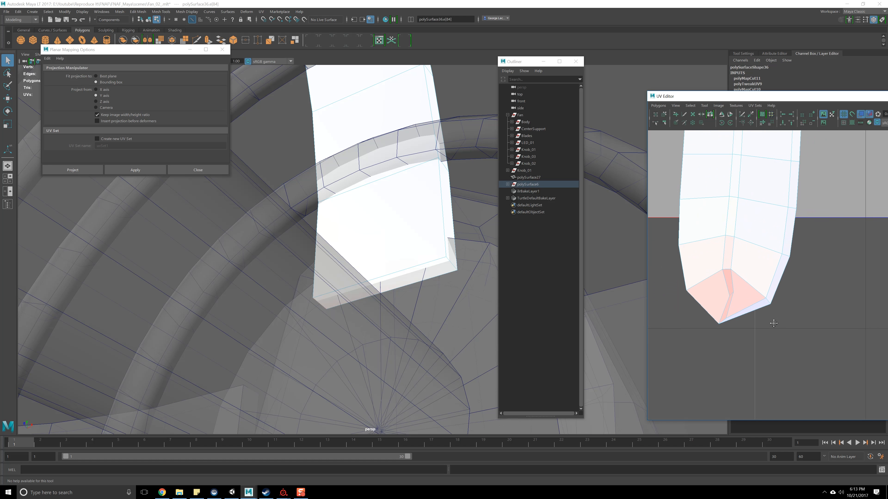
pyautogui.moveTo(720, 279); pyautogui.dragTo(760, 329)
pyautogui.keyDown('alt'); pyautogui.moveTo(334, 242); pyautogui.dragTo(416, 280); pyautogui.keyUp('alt')
pyautogui.scroll(4, 374, 284)
# Select the short edges around the band's other end on the model and cut the UVs along them
pyautogui.moveTo(354, 269); pyautogui.dragTo(355, 251, button='right')
pyautogui.keyDown('alt'); pyautogui.moveTo(355, 252); pyautogui.dragTo(357, 264); pyautogui.keyUp('alt')
pyautogui.keyDown('alt'); pyautogui.moveTo(355, 227); pyautogui.dragTo(334, 188); pyautogui.keyUp('alt')
pyautogui.moveTo(337, 168)
pyautogui.mouseDown(button='right')
pyautogui.moveTo(336, 153)
pyautogui.moveTo(347, 160)
pyautogui.mouseUp(button='right')
pyautogui.press('F8')
pyautogui.click(354, 177)
pyautogui.click(255, 257)
pyautogui.keyDown('alt'); pyautogui.moveTo(328, 268); pyautogui.dragTo(396, 283); pyautogui.keyUp('alt')
pyautogui.keyDown('shift'); pyautogui.click(340, 265); pyautogui.keyUp('shift')
pyautogui.keyDown('alt'); pyautogui.moveTo(397, 283); pyautogui.dragTo(372, 255, button='middle'); pyautogui.keyUp('alt')
pyautogui.scroll(-4, 372, 255)
pyautogui.scroll(2, 333, 251)
pyautogui.keyDown('alt'); pyautogui.moveTo(333, 252); pyautogui.dragTo(343, 253); pyautogui.keyUp('alt')
pyautogui.hotkey('ctrl', 'z')
pyautogui.keyDown('alt'); pyautogui.moveTo(285, 214); pyautogui.dragTo(293, 213); pyautogui.keyUp('alt')
pyautogui.keyDown('shift'); pyautogui.click(356, 232); pyautogui.keyUp('shift')
pyautogui.keyDown('alt'); pyautogui.moveTo(381, 237); pyautogui.dragTo(353, 234); pyautogui.keyUp('alt')
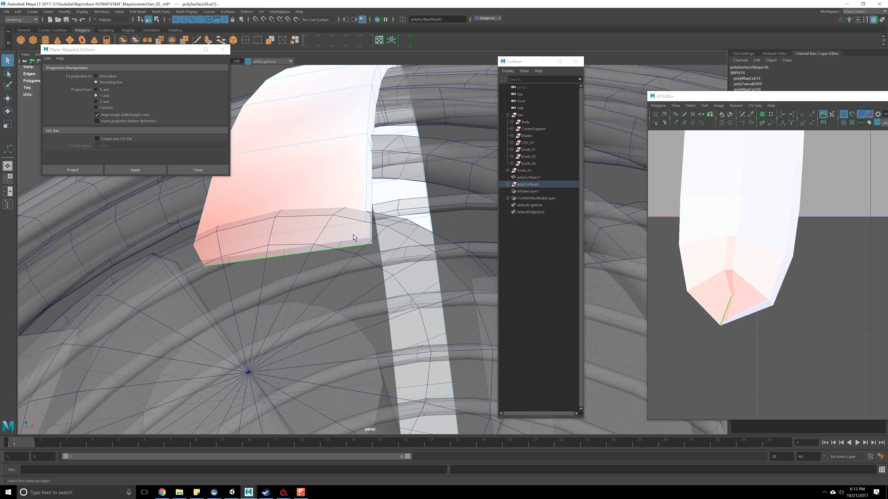
pyautogui.keyDown('shift'); pyautogui.click(366, 233); pyautogui.keyUp('shift')
pyautogui.press('g')
# Return to object selection and unfold the whole band
pyautogui.keyDown('alt'); pyautogui.moveTo(700, 247); pyautogui.dragTo(682, 255, button='middle'); pyautogui.keyUp('alt')
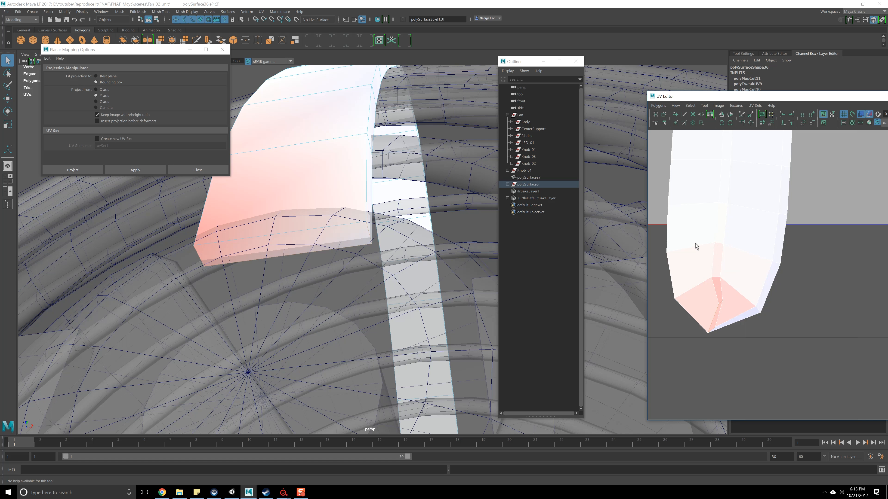
pyautogui.scroll(-3, 702, 250)
pyautogui.press('F8')
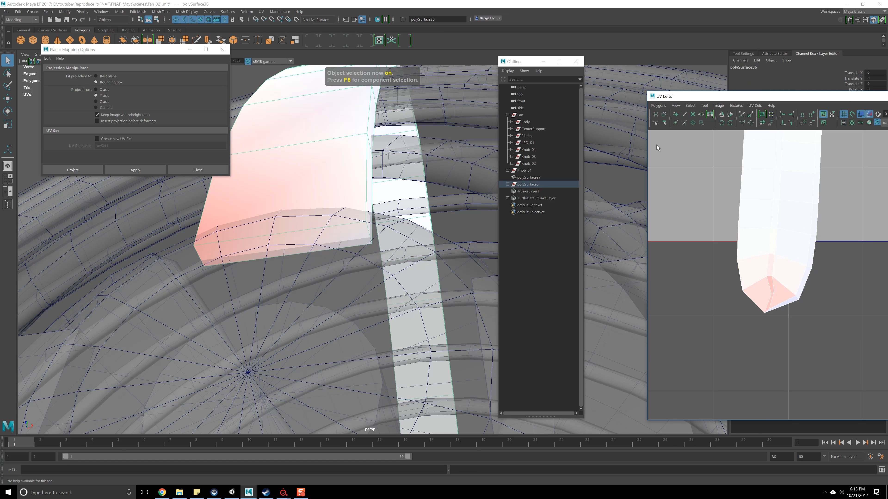
pyautogui.click(653, 107)
pyautogui.click(685, 266)
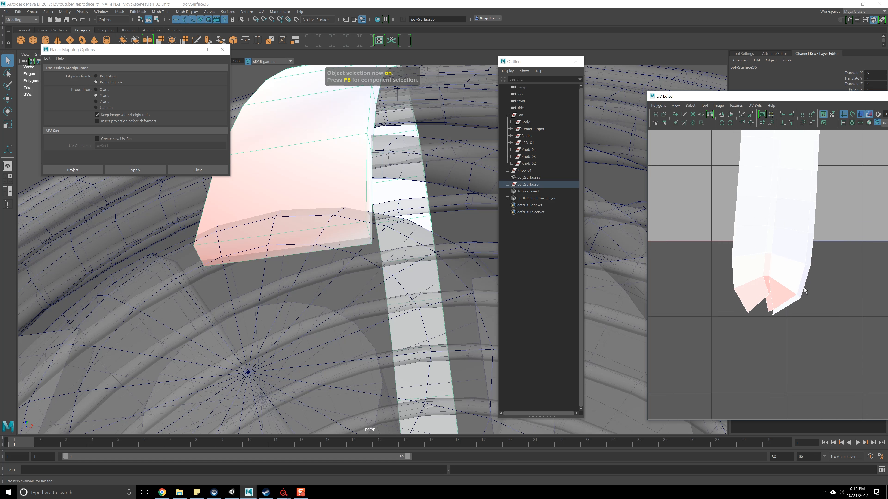
# Select an edge beside the split at the shell's lower end and frame it on the model
pyautogui.press('F8')
pyautogui.scroll(3, 740, 297)
pyautogui.keyDown('alt'); pyautogui.moveTo(726, 300); pyautogui.dragTo(735, 297, button='middle'); pyautogui.keyUp('alt')
pyautogui.moveTo(735, 297); pyautogui.dragTo(736, 279, button='right')
pyautogui.click(748, 289)
pyautogui.keyDown('alt'); pyautogui.moveTo(434, 286); pyautogui.dragTo(391, 265); pyautogui.keyUp('alt')
pyautogui.press('f')
# Move the corner UVs at the shell's lower end apart to separate the overlapping end faces
pyautogui.click(728, 321)
pyautogui.moveTo(731, 328); pyautogui.dragTo(714, 319, button='right')
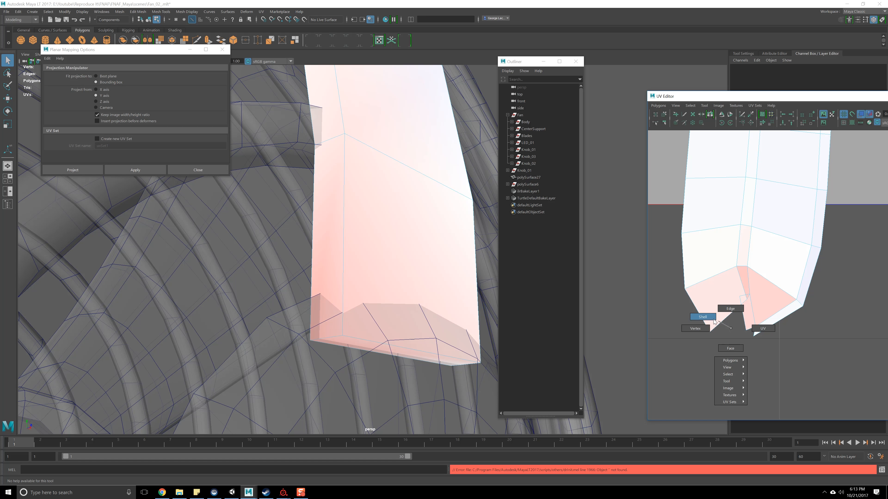
pyautogui.moveTo(768, 328); pyautogui.dragTo(767, 329, button='right')
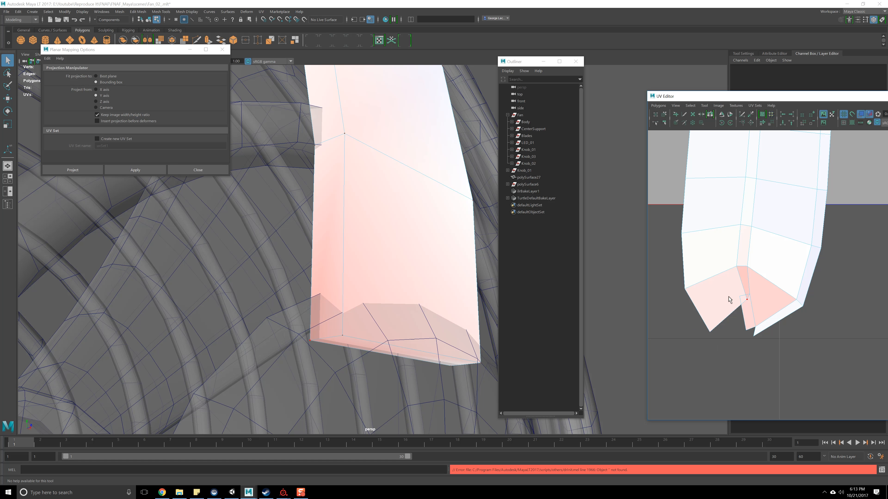
pyautogui.click(741, 307)
pyautogui.moveTo(743, 302); pyautogui.dragTo(684, 316)
pyautogui.click(709, 331)
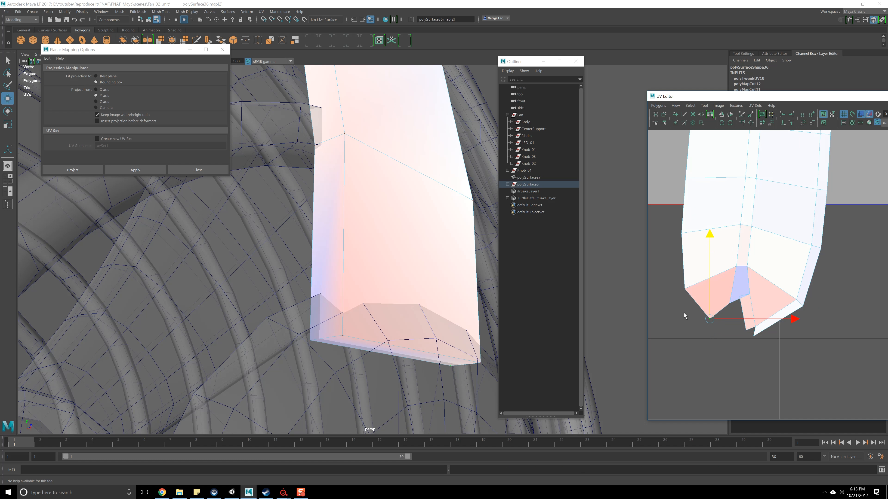
pyautogui.click(752, 307)
pyautogui.click(740, 298)
pyautogui.moveTo(740, 298); pyautogui.dragTo(697, 313)
pyautogui.click(756, 328)
pyautogui.click(755, 326)
pyautogui.click(746, 331)
pyautogui.click(738, 307)
pyautogui.click(709, 316)
# Cut the UVs along the last segment of the lengthwise edge at the shell's lower end
pyautogui.press('F10')
pyautogui.click(751, 299)
pyautogui.keyDown('alt'); pyautogui.moveTo(771, 307); pyautogui.dragTo(761, 317, button='middle'); pyautogui.keyUp('alt')
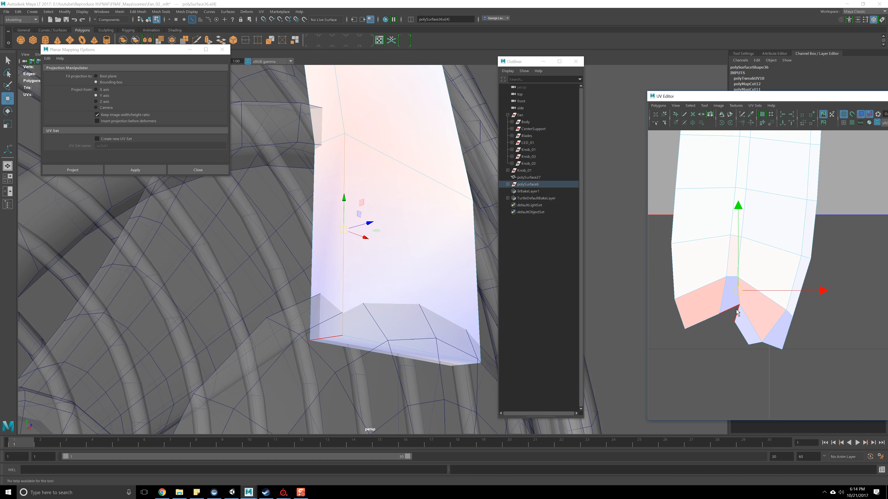
pyautogui.click(739, 289)
pyautogui.click(729, 312)
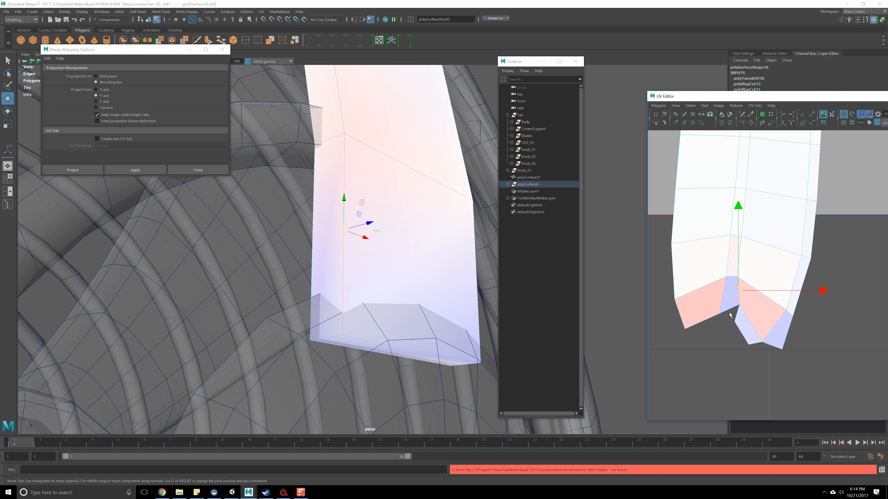
# Switch to object selection and unfold the band with the added end seam
pyautogui.keyDown('alt'); pyautogui.moveTo(675, 328); pyautogui.dragTo(719, 320, button='middle'); pyautogui.keyUp('alt')
pyautogui.press('F8')
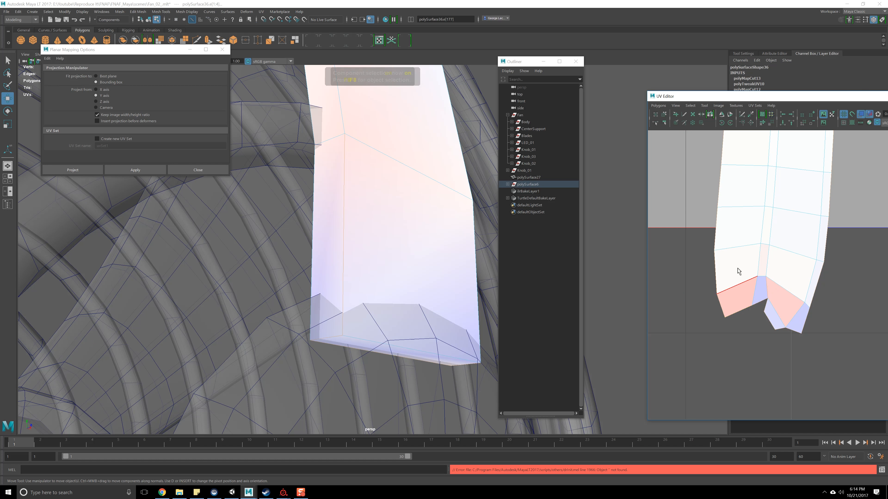
pyautogui.click(658, 106)
pyautogui.click(664, 267)
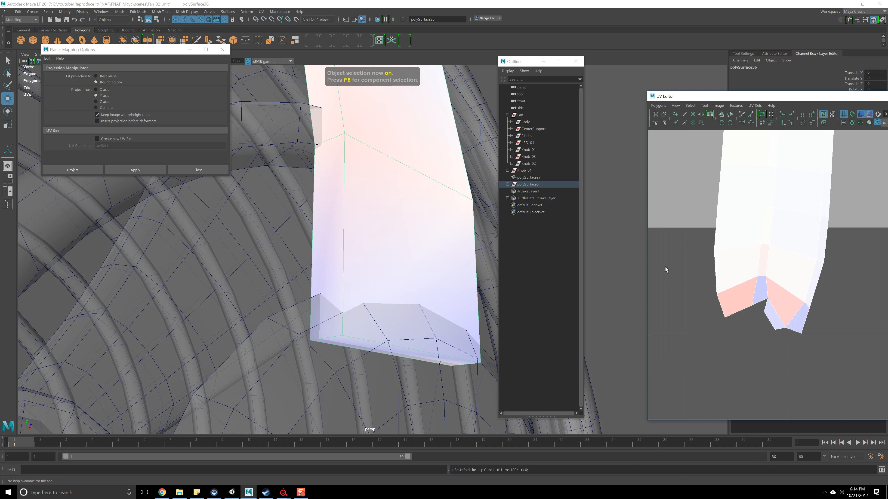
# Select the band's UV shell, rotate it upright and move it to the left side of the UV square
pyautogui.moveTo(747, 255); pyautogui.dragTo(719, 244, button='right')
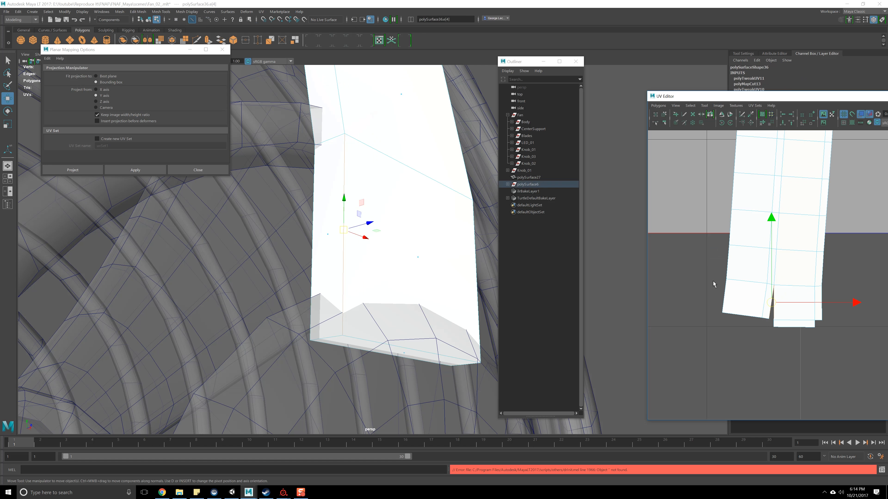
pyautogui.click(734, 296)
pyautogui.scroll(-5, 725, 309)
pyautogui.keyDown('alt'); pyautogui.moveTo(790, 133); pyautogui.dragTo(773, 241, button='middle'); pyautogui.keyUp('alt')
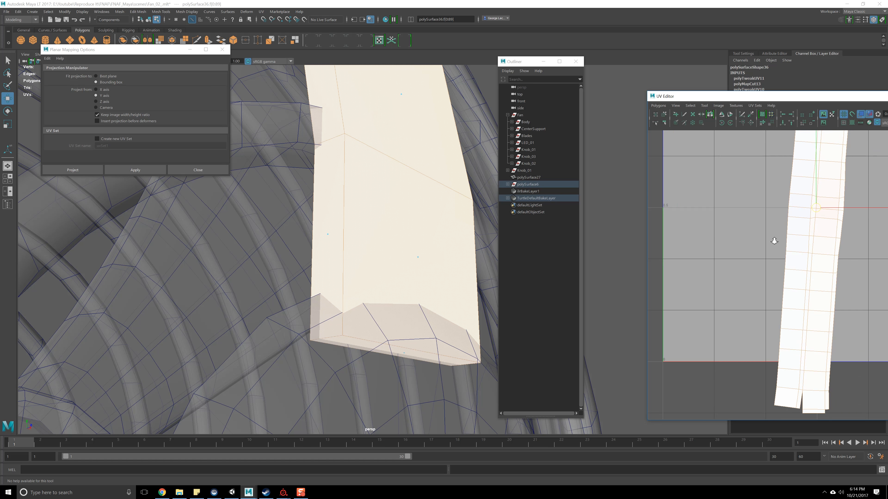
pyautogui.scroll(-4, 775, 240)
pyautogui.keyDown('alt'); pyautogui.moveTo(808, 188); pyautogui.dragTo(735, 260, button='middle'); pyautogui.keyUp('alt')
pyautogui.press('e')
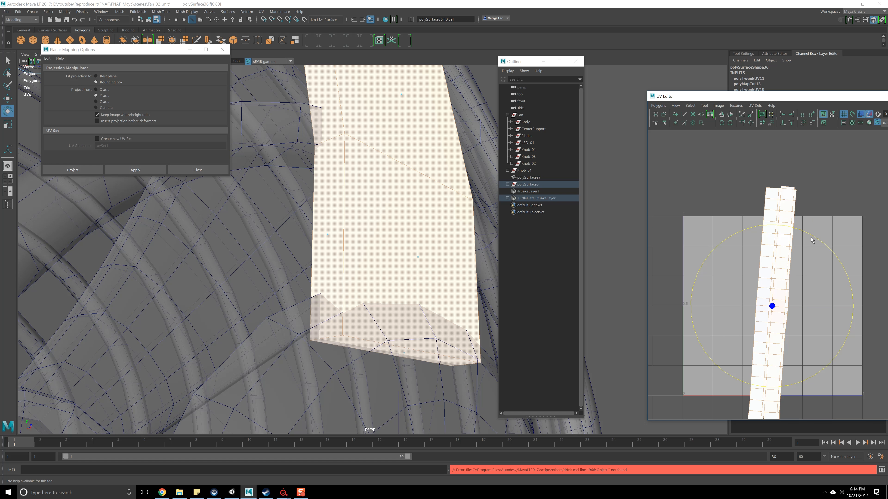
pyautogui.moveTo(811, 237); pyautogui.dragTo(803, 233)
pyautogui.press('w')
pyautogui.moveTo(774, 303); pyautogui.dragTo(689, 268)
pyautogui.click(637, 221)
# Return to object selection and turn off UV distortion shading for the unfolded band
pyautogui.scroll(-8, 427, 250)
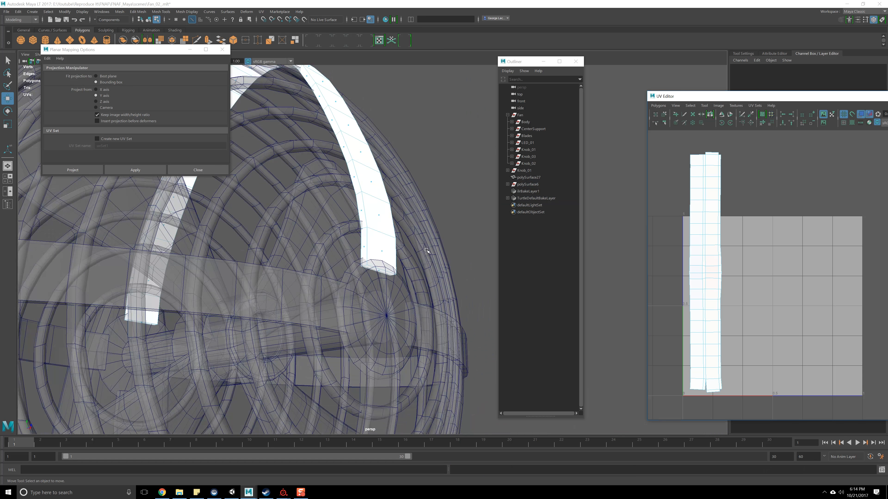
pyautogui.keyDown('alt'); pyautogui.moveTo(427, 250); pyautogui.dragTo(407, 258); pyautogui.keyUp('alt')
pyautogui.press('F8')
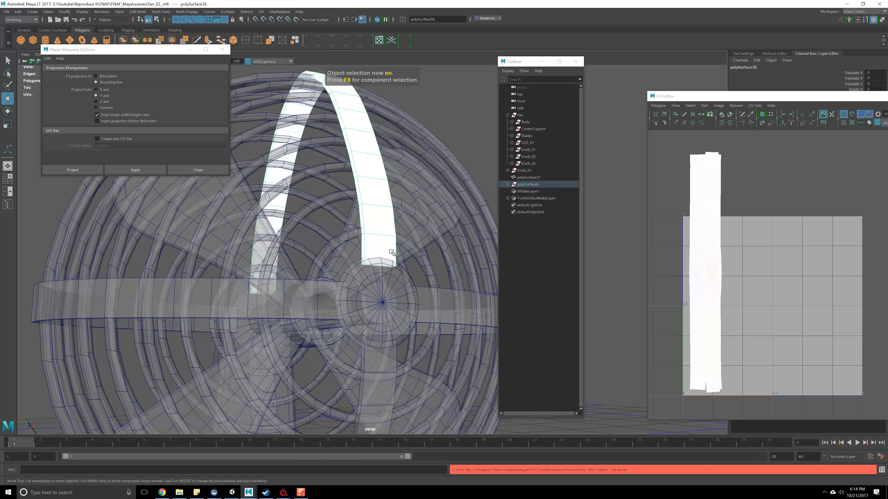
pyautogui.click(720, 106)
pyautogui.click(721, 107)
pyautogui.click(723, 107)
pyautogui.moveTo(705, 108)
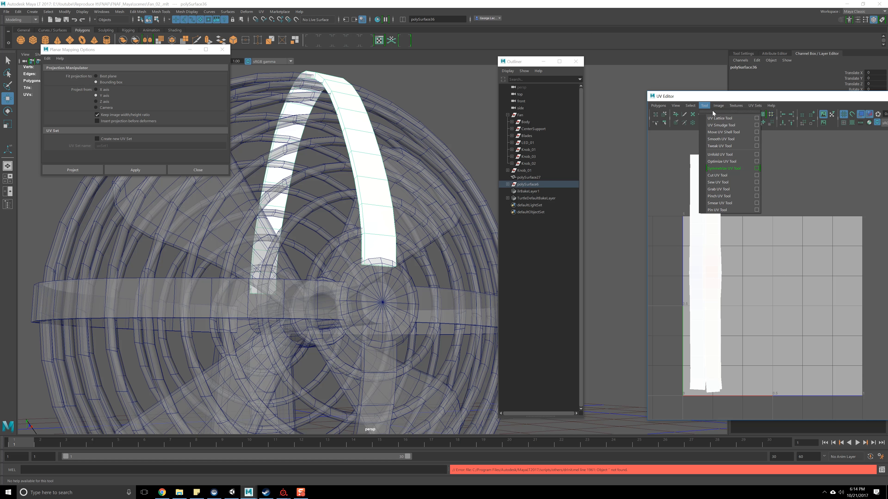
pyautogui.moveTo(740, 107)
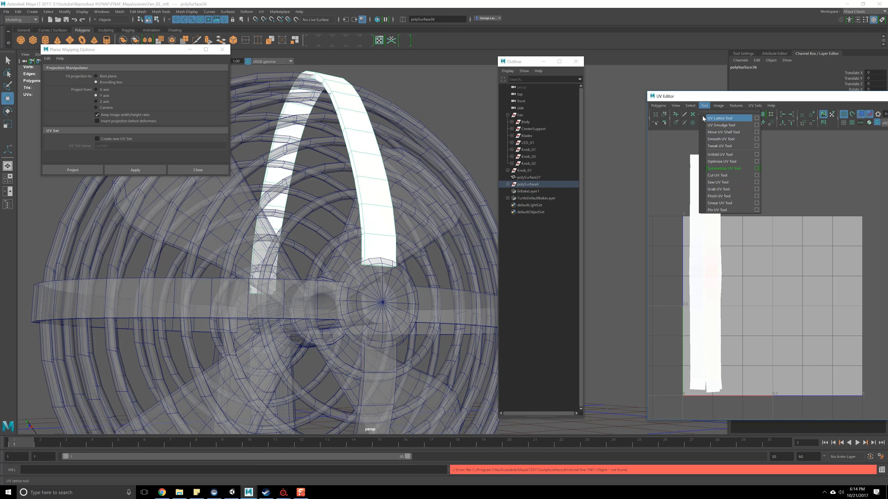
pyautogui.click(719, 106)
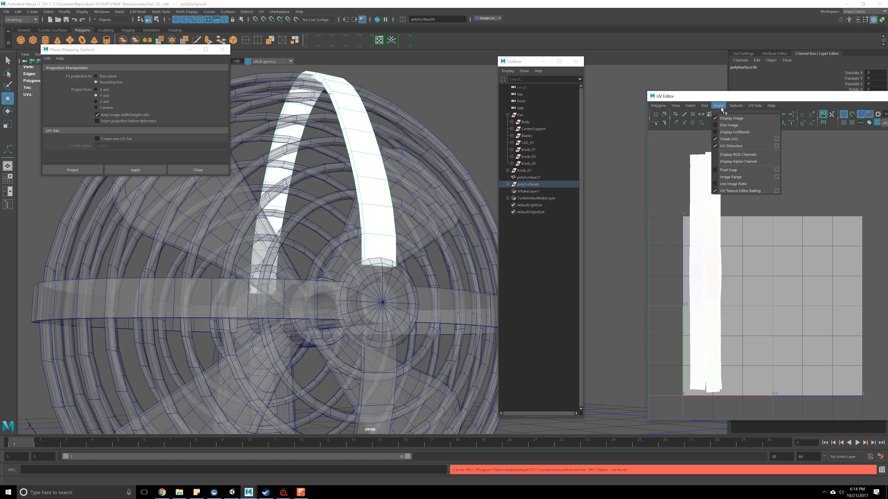
pyautogui.click(715, 141)
# Transfer the current UV set from the unfolded band to the neighbouring side band, using topology as the sample space
pyautogui.keyDown('alt'); pyautogui.moveTo(252, 182); pyautogui.dragTo(330, 182); pyautogui.keyUp('alt')
pyautogui.click(380, 254)
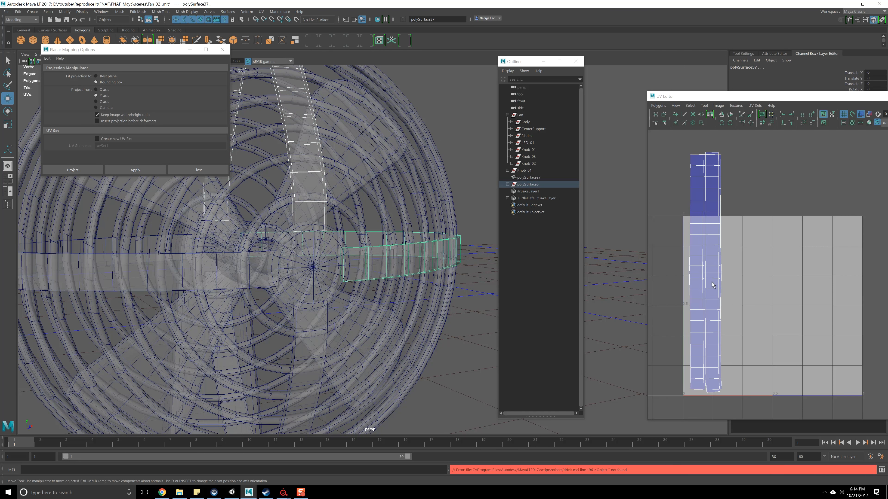
pyautogui.scroll(-5, 713, 283)
pyautogui.keyDown('alt'); pyautogui.moveTo(724, 276); pyautogui.dragTo(693, 227, button='middle'); pyautogui.keyUp('alt')
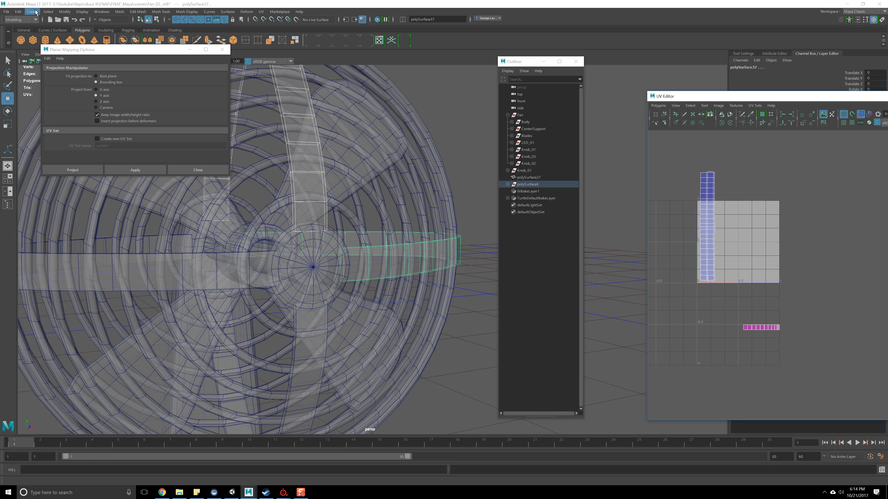
pyautogui.click(119, 12)
pyautogui.moveTo(167, 119)
pyautogui.click(177, 123)
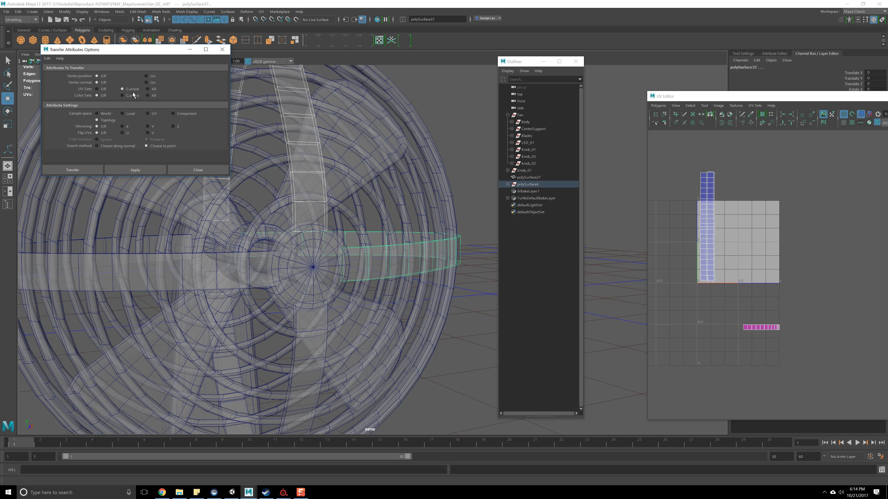
pyautogui.click(140, 170)
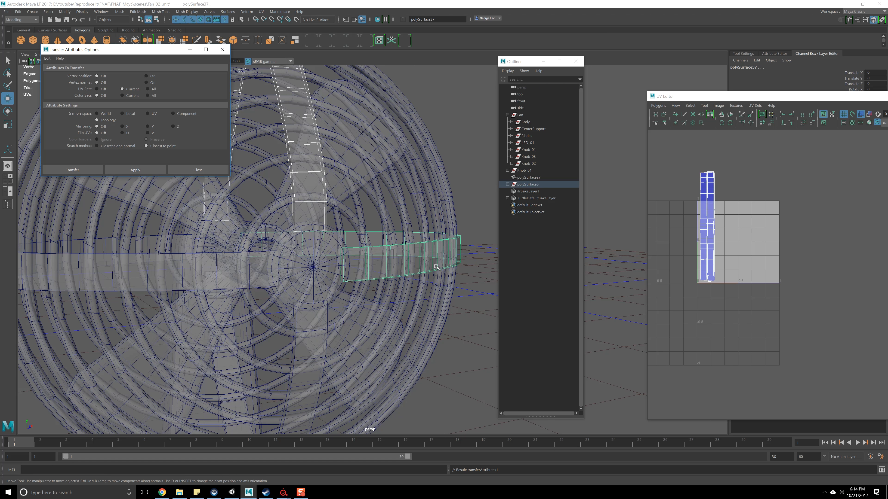
# Repeat the UV transfer onto the lower band and from it onto the remaining side band
pyautogui.click(374, 274)
pyautogui.keyDown('shift'); pyautogui.click(309, 340); pyautogui.keyUp('shift')
pyautogui.press('g')
pyautogui.keyDown('alt'); pyautogui.moveTo(336, 288); pyautogui.dragTo(371, 292); pyautogui.keyUp('alt')
pyautogui.click(364, 319)
pyautogui.keyDown('shift'); pyautogui.click(273, 283); pyautogui.keyUp('shift')
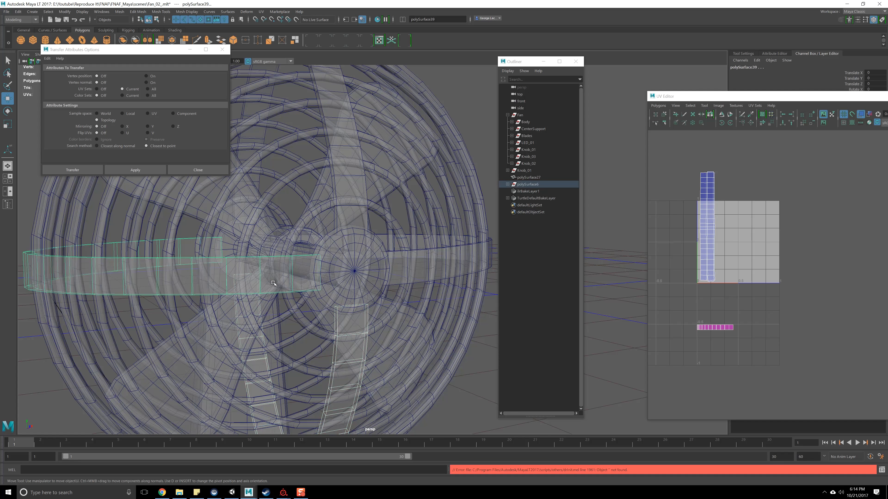
pyautogui.press('g')
# Select the overlapping UV shells of the lower and side bands and lay them out within the UV square
pyautogui.press('w')
pyautogui.moveTo(741, 221); pyautogui.dragTo(716, 210, button='right')
pyautogui.moveTo(727, 223); pyautogui.dragTo(685, 258)
pyautogui.click(662, 106)
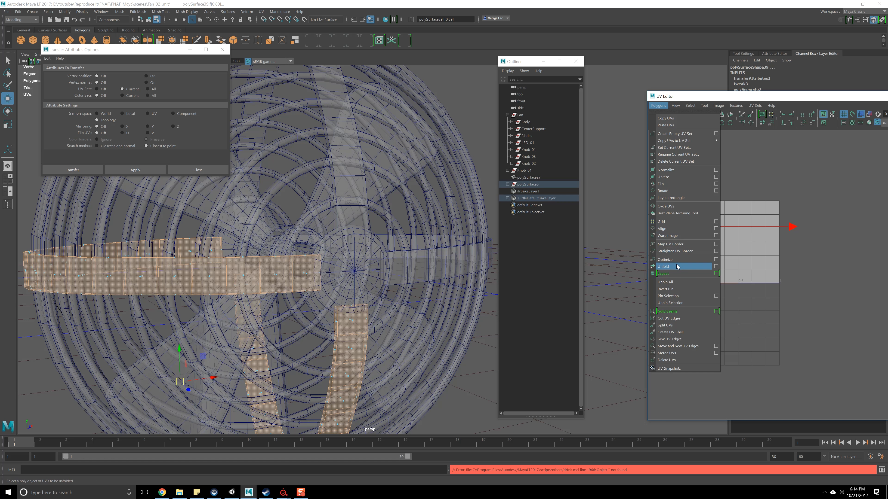
pyautogui.click(675, 273)
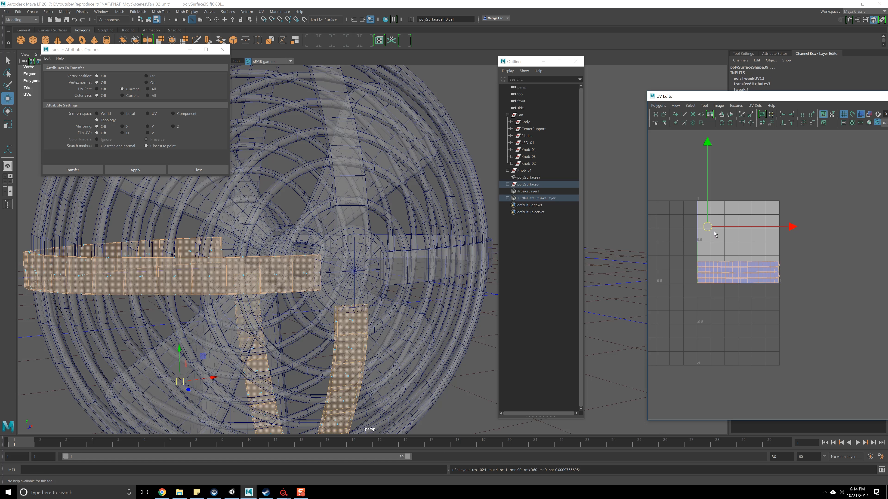
# Select the hub cap at the centre of the cage in object mode and switch it to component selection
pyautogui.keyDown('alt'); pyautogui.moveTo(362, 191); pyautogui.dragTo(354, 257); pyautogui.keyUp('alt')
pyautogui.click(346, 258)
pyautogui.press('F8')
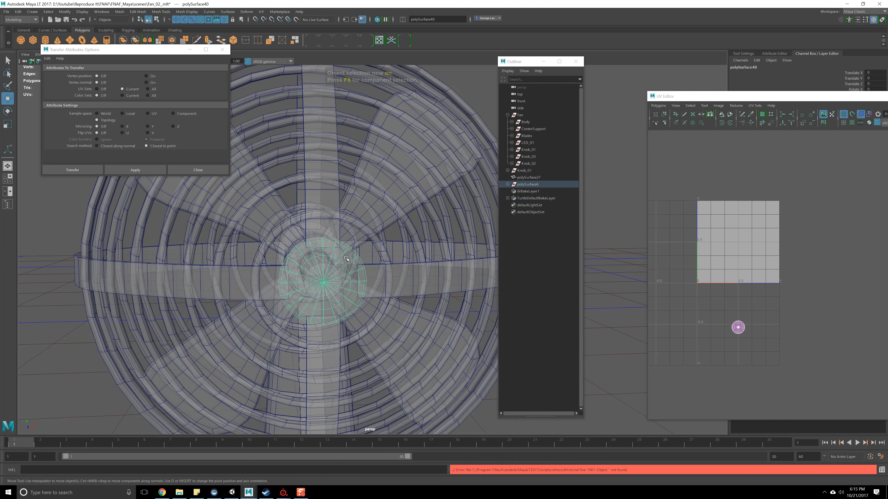
pyautogui.keyDown('alt'); pyautogui.moveTo(336, 265); pyautogui.dragTo(316, 233); pyautogui.keyUp('alt')
pyautogui.scroll(3, 288, 257)
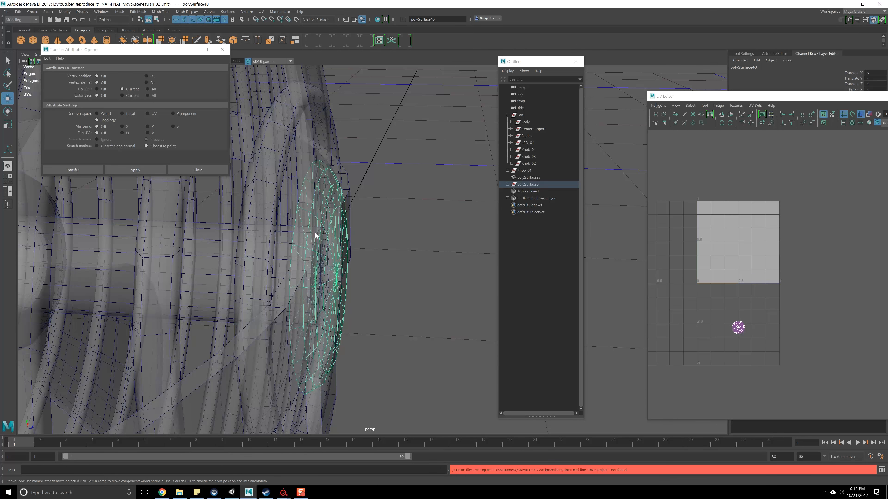
pyautogui.moveTo(315, 233); pyautogui.dragTo(314, 249, button='right')
pyautogui.moveTo(305, 236)
pyautogui.keyDown('alt'); pyautogui.mouseDown()
pyautogui.moveTo(326, 231)
pyautogui.moveTo(289, 242)
pyautogui.mouseUp(); pyautogui.keyUp('alt')
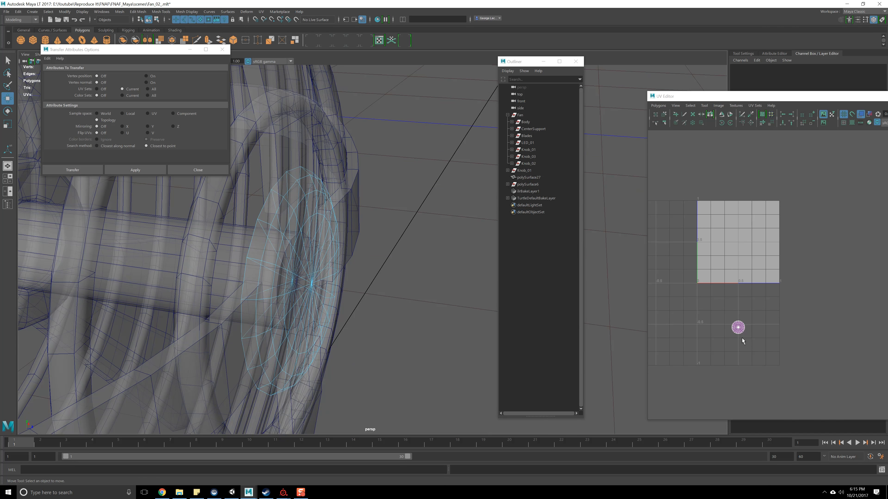
# Select all of the hub cap's overlapping UV shells in the UV layout and frame them
pyautogui.scroll(2, 720, 338)
pyautogui.keyDown('alt'); pyautogui.moveTo(675, 339); pyautogui.dragTo(719, 307, button='middle'); pyautogui.keyUp('alt')
pyautogui.scroll(2, 720, 308)
pyautogui.press('a')
pyautogui.scroll(-2, 708, 309)
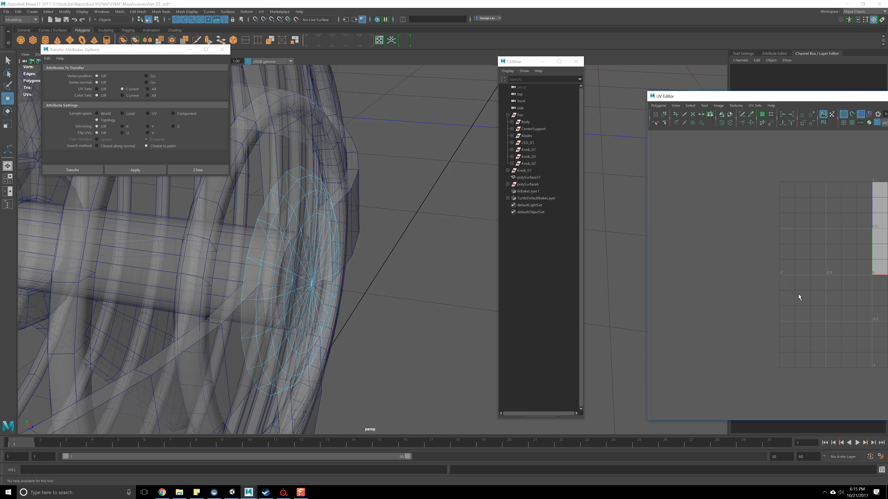
pyautogui.keyDown('alt'); pyautogui.moveTo(798, 297); pyautogui.dragTo(741, 275, button='middle'); pyautogui.keyUp('alt')
pyautogui.moveTo(751, 95); pyautogui.dragTo(568, 88)
pyautogui.scroll(4, 616, 270)
pyautogui.moveTo(620, 277); pyautogui.dragTo(580, 262, button='right')
pyautogui.moveTo(572, 254); pyautogui.dragTo(673, 343)
pyautogui.click(672, 343)
pyautogui.moveTo(594, 275); pyautogui.dragTo(691, 338)
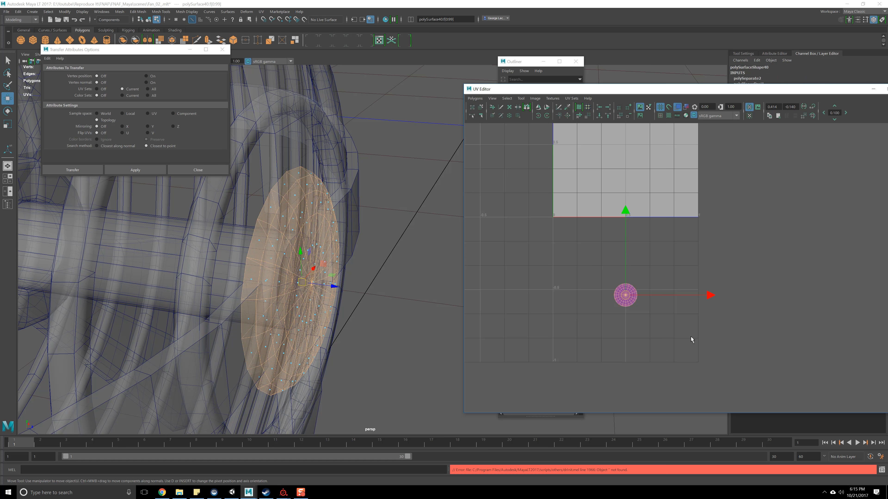
pyautogui.press('f')
pyautogui.moveTo(639, 321)
pyautogui.keyDown('alt'); pyautogui.mouseDown(button='middle')
pyautogui.moveTo(632, 317)
pyautogui.moveTo(642, 315)
pyautogui.mouseUp(button='middle'); pyautogui.keyUp('alt')
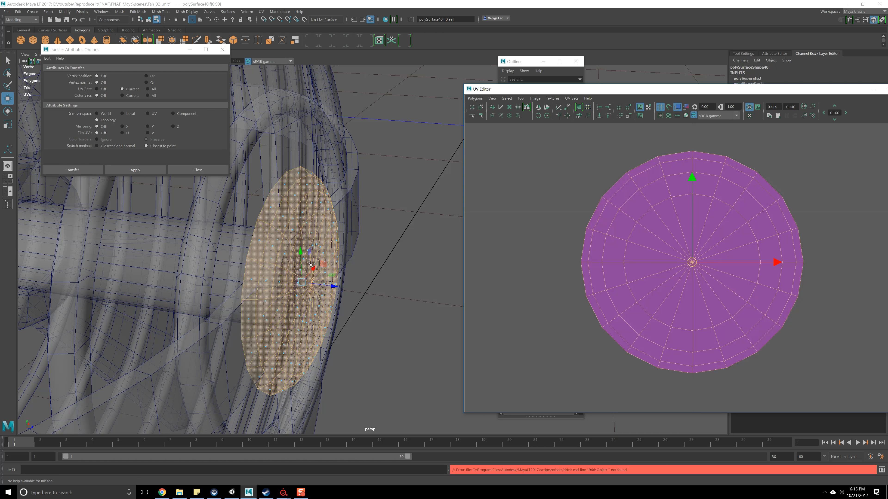
# Separate the hub cap's overlapping shells by moving the ringed disc clear of the spoked disc, and select the spoked disc
pyautogui.keyDown('alt'); pyautogui.moveTo(307, 261); pyautogui.dragTo(252, 213); pyautogui.keyUp('alt')
pyautogui.moveTo(252, 213); pyautogui.dragTo(249, 197, button='right')
pyautogui.keyDown('alt'); pyautogui.moveTo(626, 253); pyautogui.dragTo(591, 257, button='middle'); pyautogui.keyUp('alt')
pyautogui.keyDown('shift'); pyautogui.moveTo(553, 218); pyautogui.dragTo(523, 214, button='right'); pyautogui.keyUp('shift')
pyautogui.scroll(-1, 559, 233)
pyautogui.moveTo(662, 267); pyautogui.dragTo(735, 239)
pyautogui.hotkey('ctrl', 'z')
pyautogui.scroll(-2, 667, 281)
pyautogui.moveTo(638, 248); pyautogui.dragTo(619, 241, button='right')
pyautogui.click(637, 247)
pyautogui.moveTo(666, 266); pyautogui.dragTo(504, 272)
pyautogui.click(635, 252)
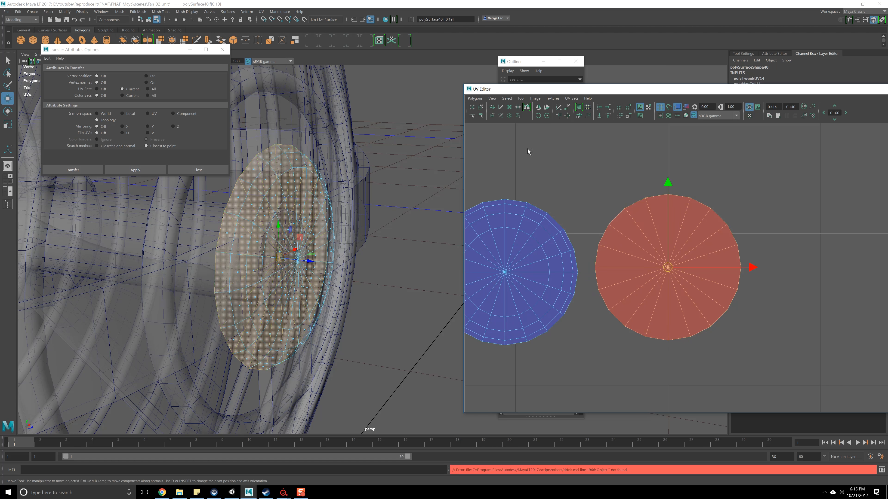
# Flip the reversed spoked disc shell of the hub cap and deselect it
pyautogui.click(538, 110)
pyautogui.click(581, 175)
pyautogui.scroll(-2, 572, 293)
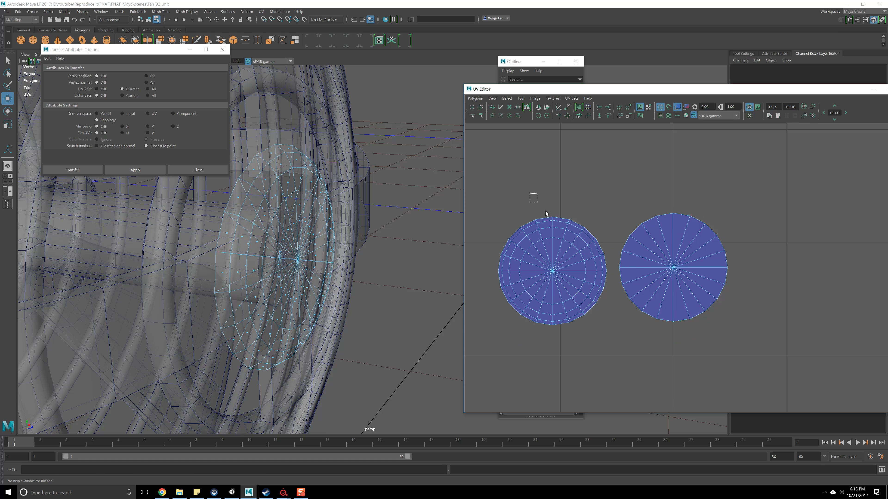
# Select both hub cap disc shells and unfold their UVs
pyautogui.hotkey('ctrl', 'shift', 'a')
pyautogui.click(475, 99)
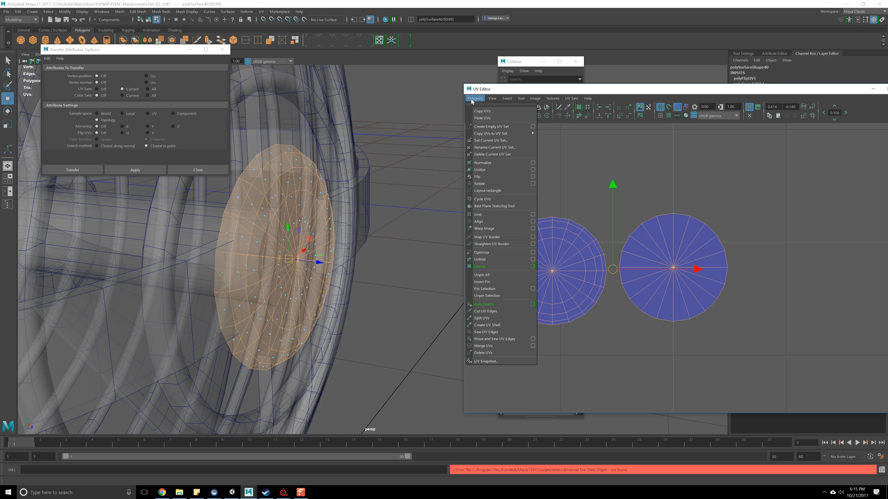
pyautogui.click(495, 260)
pyautogui.scroll(-5, 530, 217)
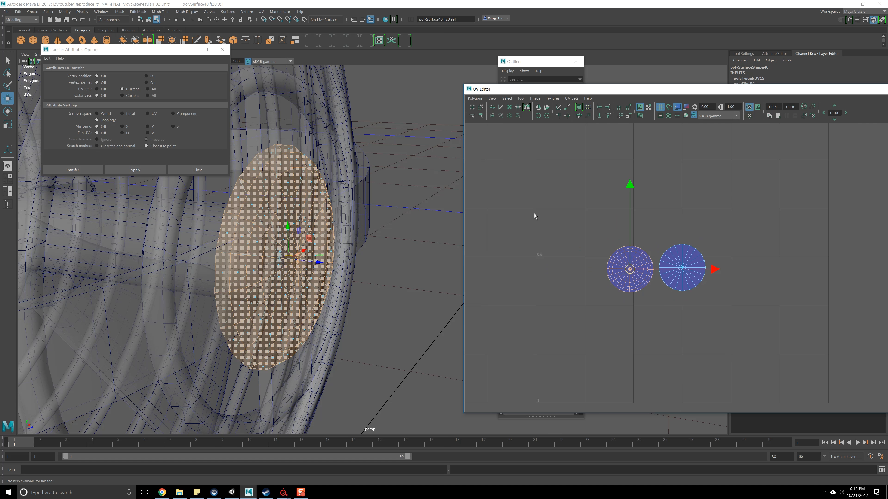
pyautogui.keyDown('alt'); pyautogui.moveTo(567, 209); pyautogui.dragTo(627, 279, button='middle'); pyautogui.keyUp('alt')
pyautogui.click(599, 272)
# Return to object selection and select the long central shaft running through the fan hub
pyautogui.keyDown('alt'); pyautogui.moveTo(392, 224); pyautogui.dragTo(343, 263); pyautogui.keyUp('alt')
pyautogui.scroll(-3, 314, 247)
pyautogui.scroll(-3, 363, 212)
pyautogui.keyDown('alt'); pyautogui.moveTo(387, 295); pyautogui.dragTo(273, 256); pyautogui.keyUp('alt')
pyautogui.press('F8')
pyautogui.click(324, 262)
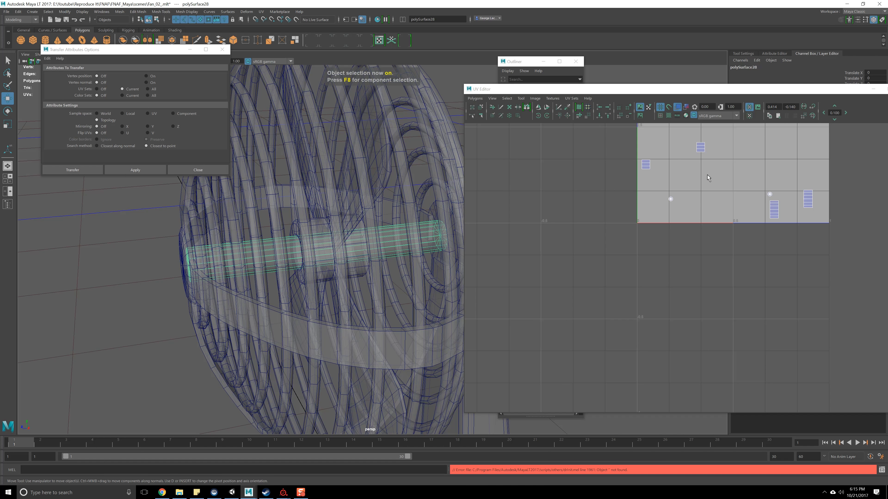
pyautogui.keyDown('alt'); pyautogui.moveTo(708, 177); pyautogui.dragTo(708, 268, button='middle'); pyautogui.keyUp('alt')
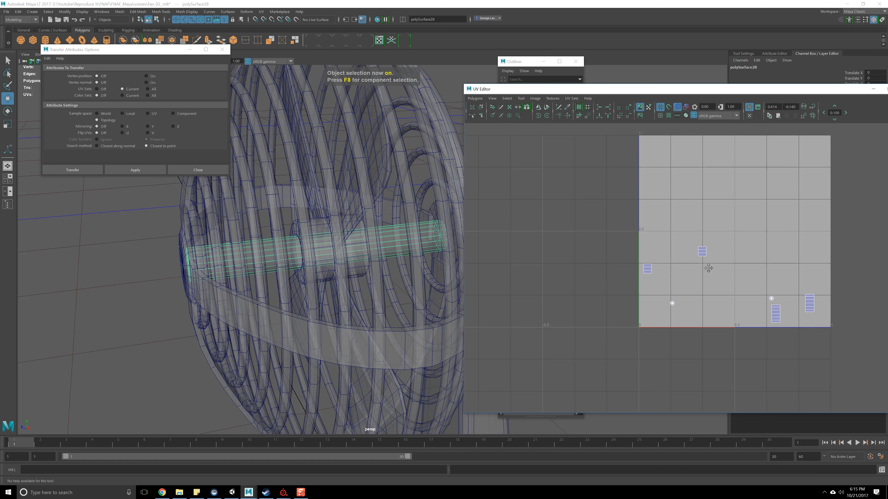
pyautogui.click(261, 12)
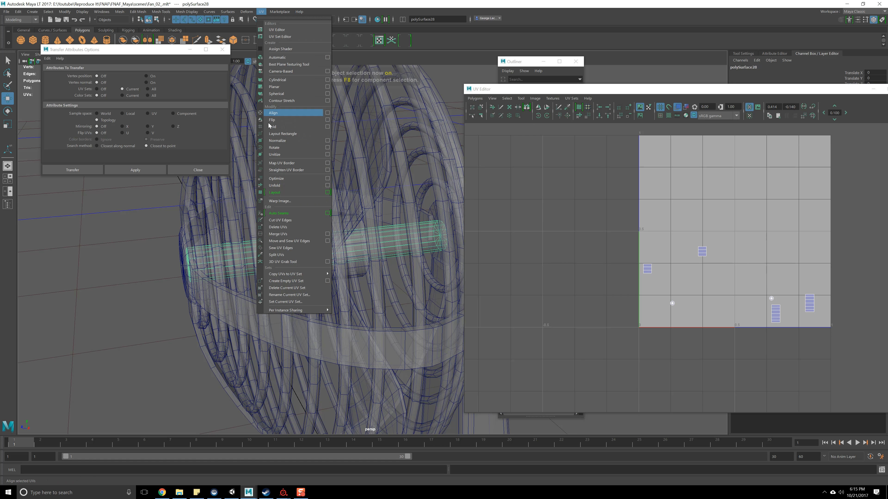
pyautogui.click(278, 80)
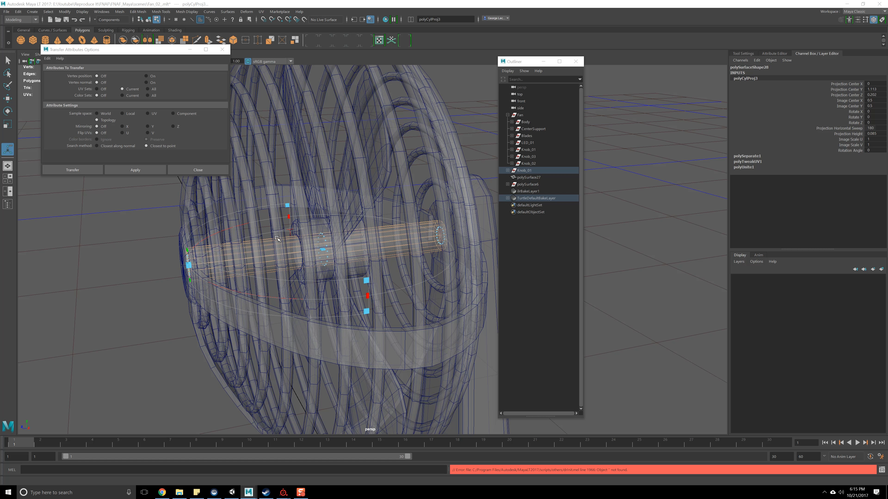
pyautogui.hotkey('ctrl', 'z')
pyautogui.hotkey('ctrl', 'z')
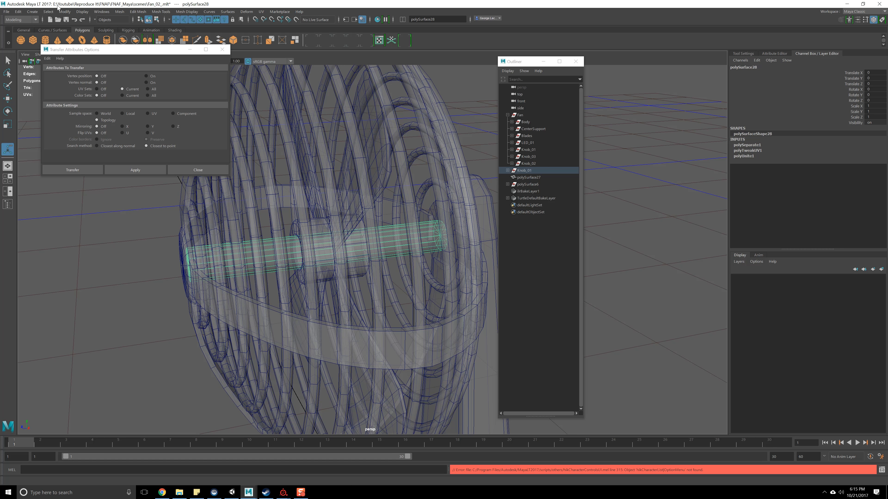
# Apply a cylindrical UV projection to the central shaft and extend its horizontal sweep to 360 degrees
pyautogui.click(18, 11)
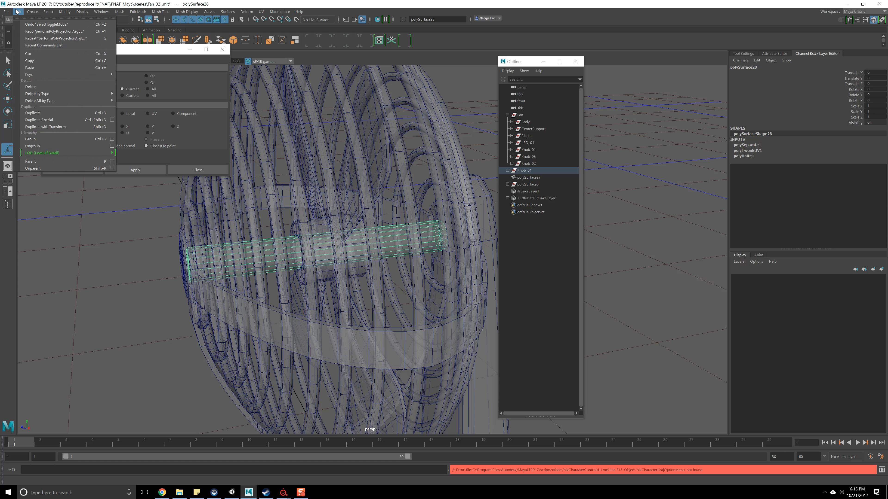
pyautogui.click(42, 39)
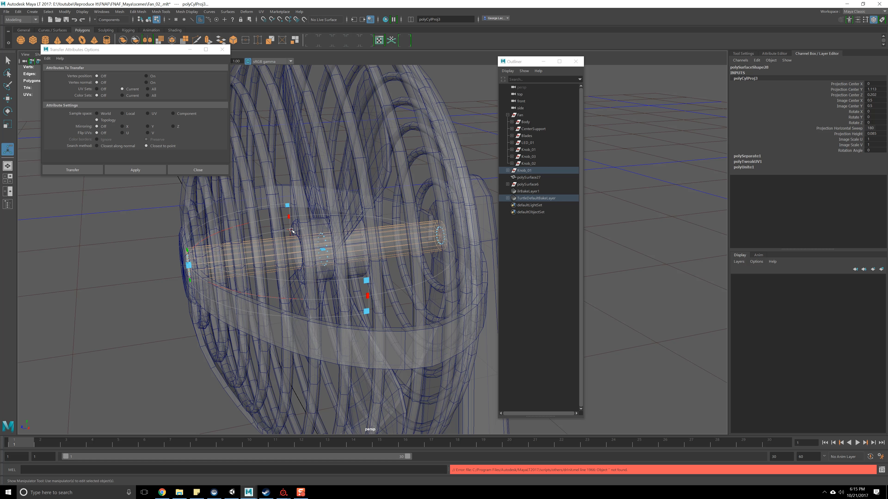
pyautogui.moveTo(289, 219); pyautogui.dragTo(498, 248)
pyautogui.click(440, 258)
# Rotate the cylindrical projection about the X axis so it lines up with the shaft's length
pyautogui.moveTo(346, 220); pyautogui.dragTo(289, 239)
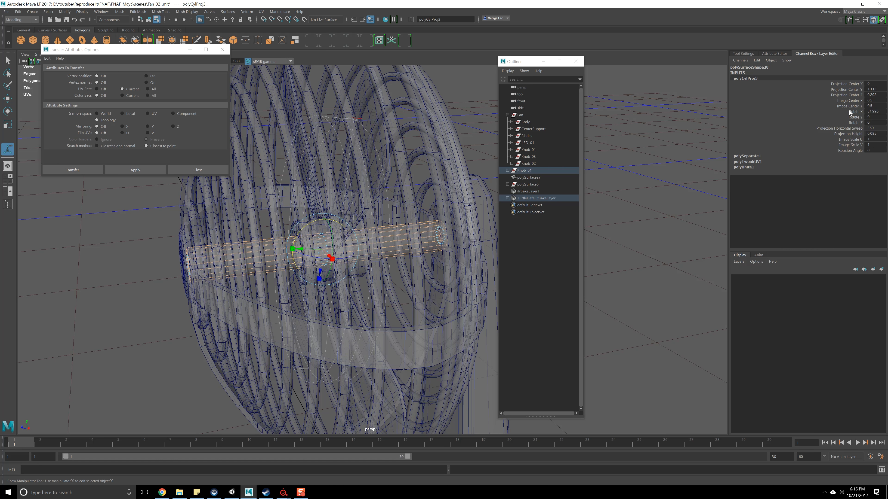
pyautogui.click(879, 112)
pyautogui.press('Return')
pyautogui.moveTo(887, 154); pyautogui.dragTo(615, 113)
pyautogui.keyDown('alt'); pyautogui.moveTo(591, 212); pyautogui.dragTo(482, 235, button='middle'); pyautogui.keyUp('alt')
pyautogui.scroll(-4, 586, 230)
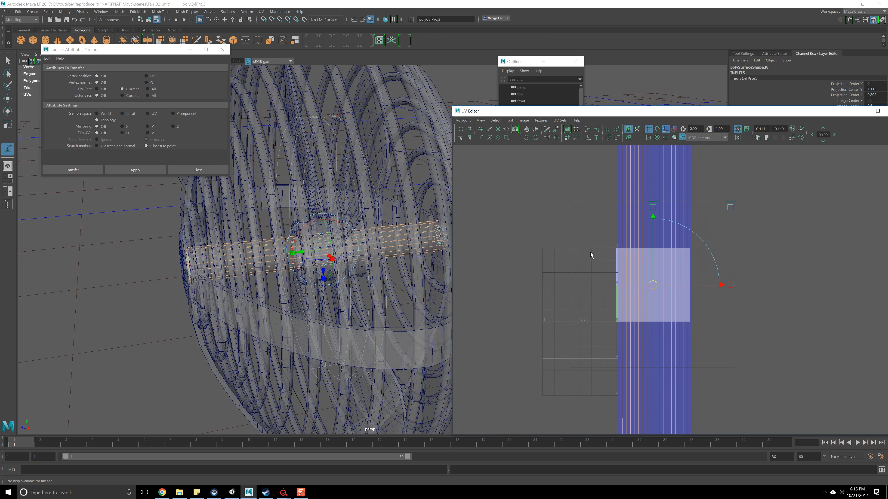
pyautogui.scroll(-4, 628, 233)
# Select the cap faces at both ends of the central shaft, delete them and save the scene
pyautogui.rightClick(649, 219)
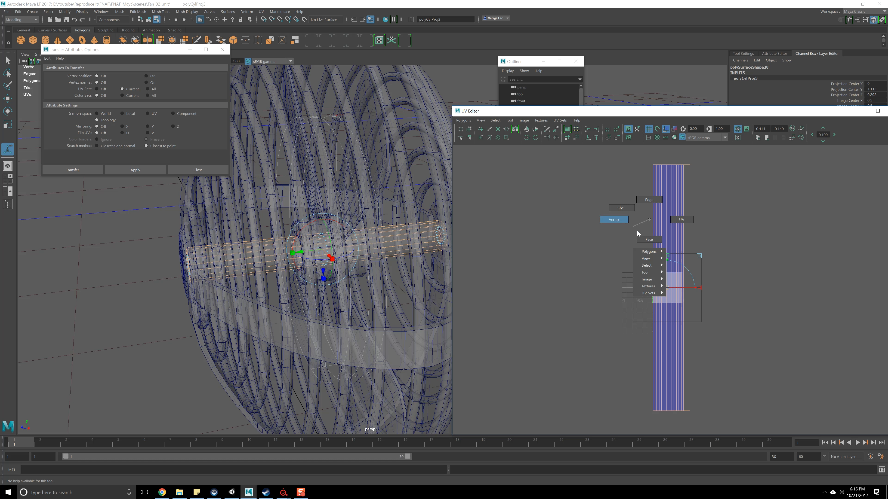
pyautogui.moveTo(637, 231); pyautogui.dragTo(638, 232, button='right')
pyautogui.keyDown('alt'); pyautogui.moveTo(247, 228); pyautogui.dragTo(243, 251); pyautogui.keyUp('alt')
pyautogui.click(215, 296)
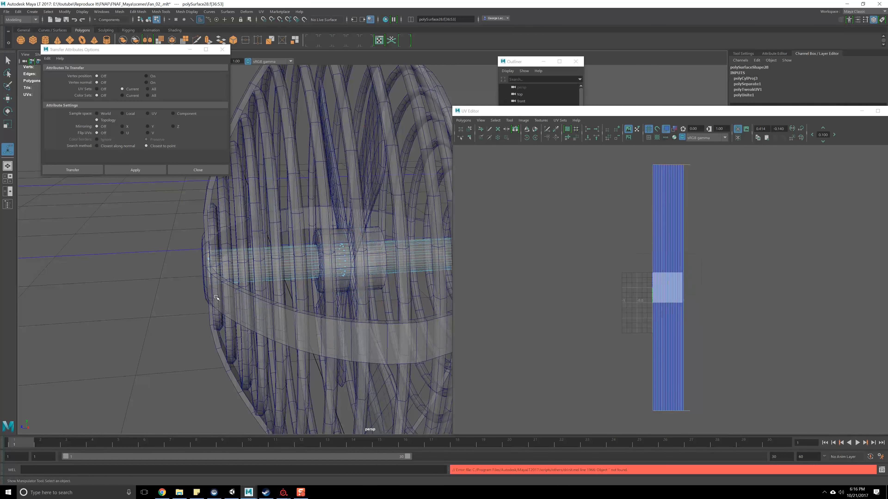
pyautogui.keyDown('alt'); pyautogui.moveTo(297, 271); pyautogui.dragTo(219, 297, button='middle'); pyautogui.keyUp('alt')
pyautogui.keyDown('alt'); pyautogui.moveTo(218, 296); pyautogui.dragTo(277, 299); pyautogui.keyUp('alt')
pyautogui.keyDown('alt'); pyautogui.moveTo(356, 296); pyautogui.dragTo(293, 291, button='middle'); pyautogui.keyUp('alt')
pyautogui.keyDown('alt'); pyautogui.moveTo(293, 292); pyautogui.dragTo(314, 288); pyautogui.keyUp('alt')
pyautogui.keyDown('shift'); pyautogui.moveTo(312, 248); pyautogui.dragTo(380, 317); pyautogui.keyUp('shift')
pyautogui.keyDown('alt'); pyautogui.moveTo(380, 316); pyautogui.dragTo(293, 331); pyautogui.keyUp('alt')
pyautogui.click(293, 330)
pyautogui.hotkey('ctrl', 's')
# Select the entire UV shell of the shaft's remaining side faces
pyautogui.moveTo(591, 278); pyautogui.dragTo(575, 272, button='right')
pyautogui.click(679, 252)
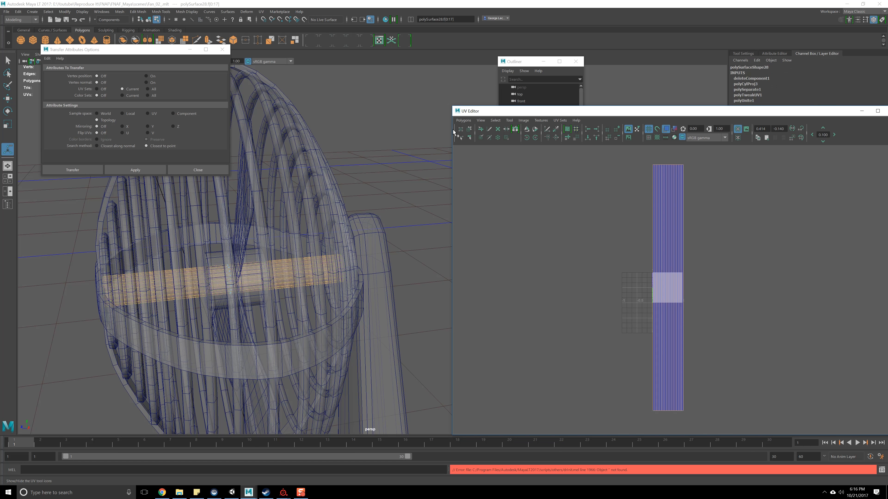